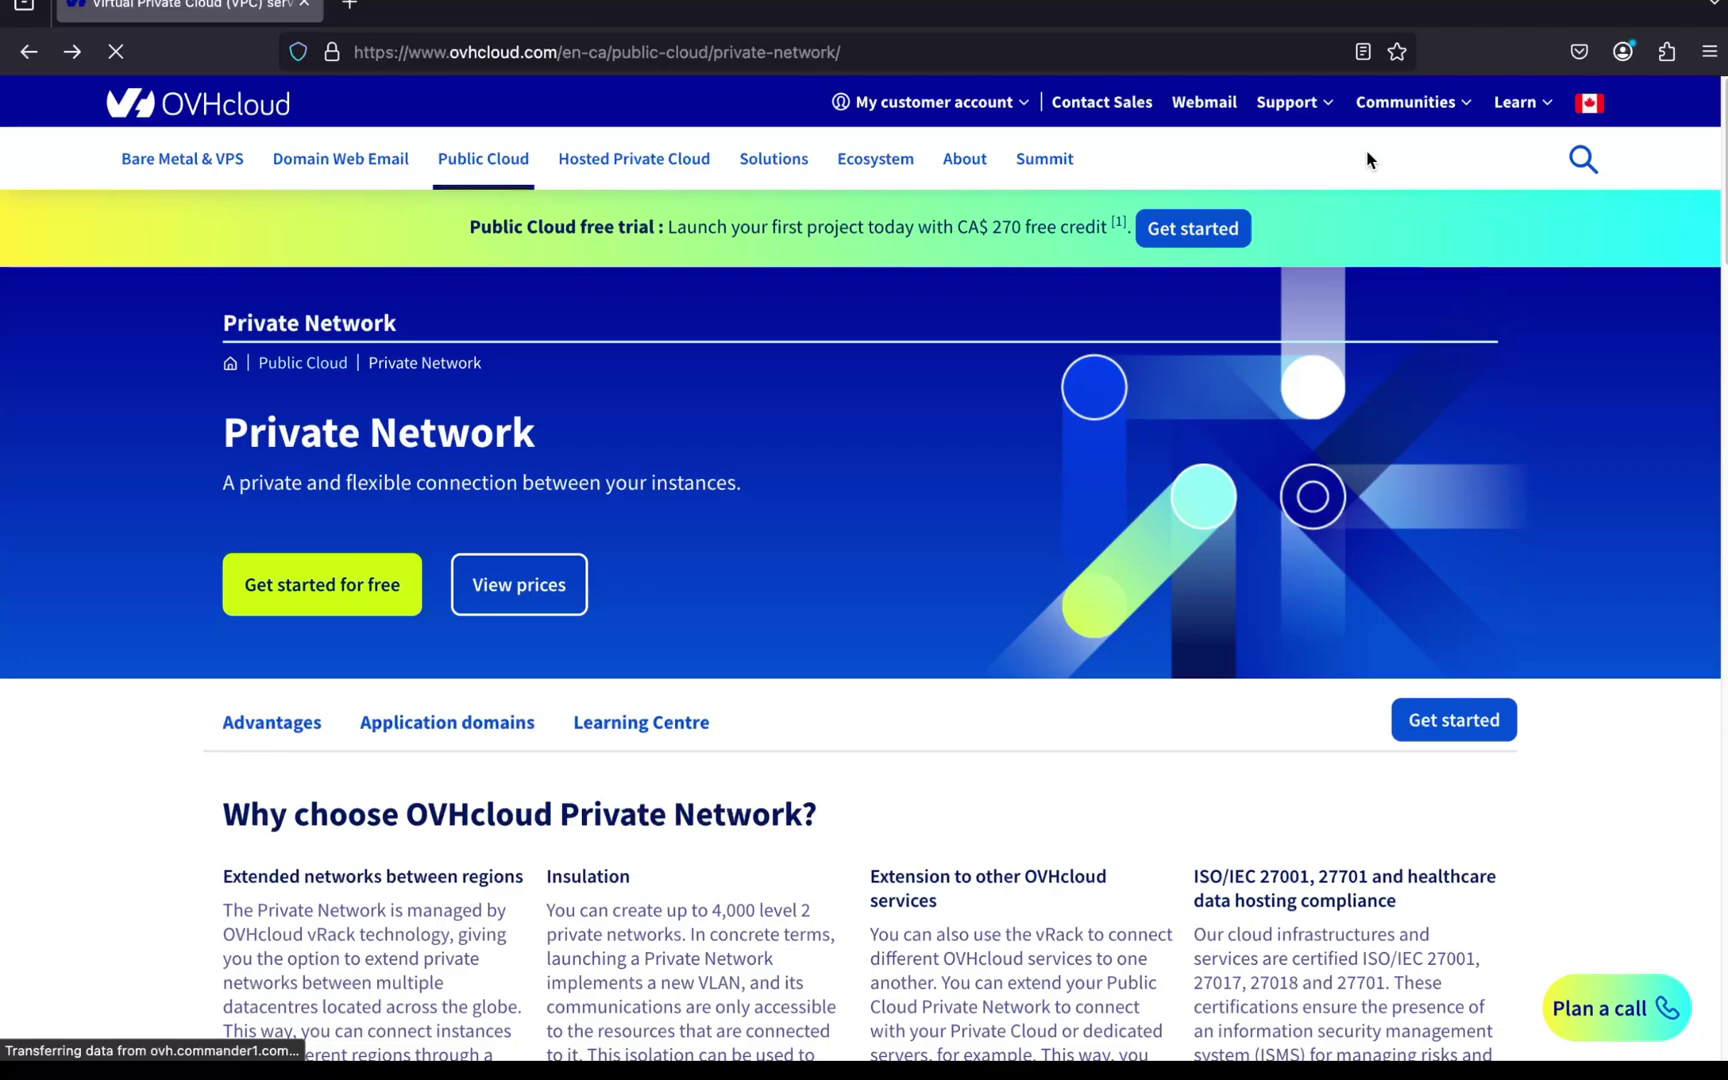
# Go to ca.ovh.com and sign in with the account ID and password
pyautogui.click(483, 52)
pyautogui.write('ca.ovh.com/')
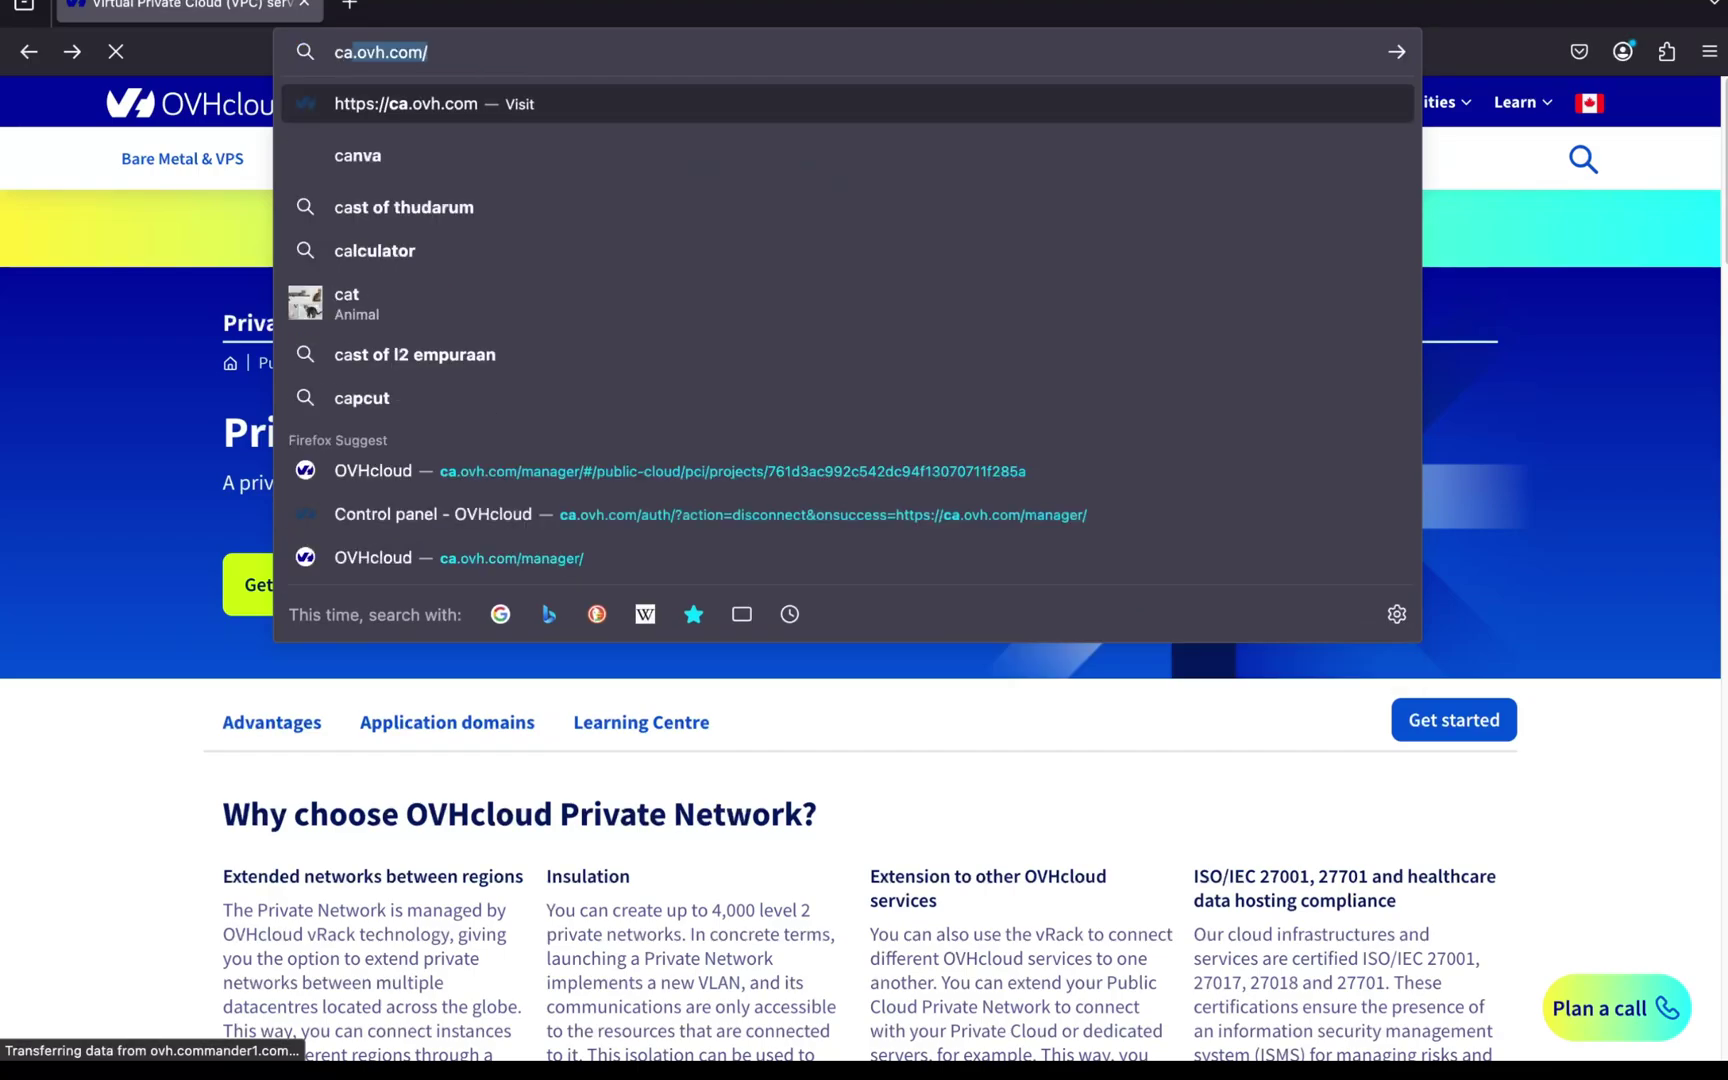
pyautogui.press('Return')
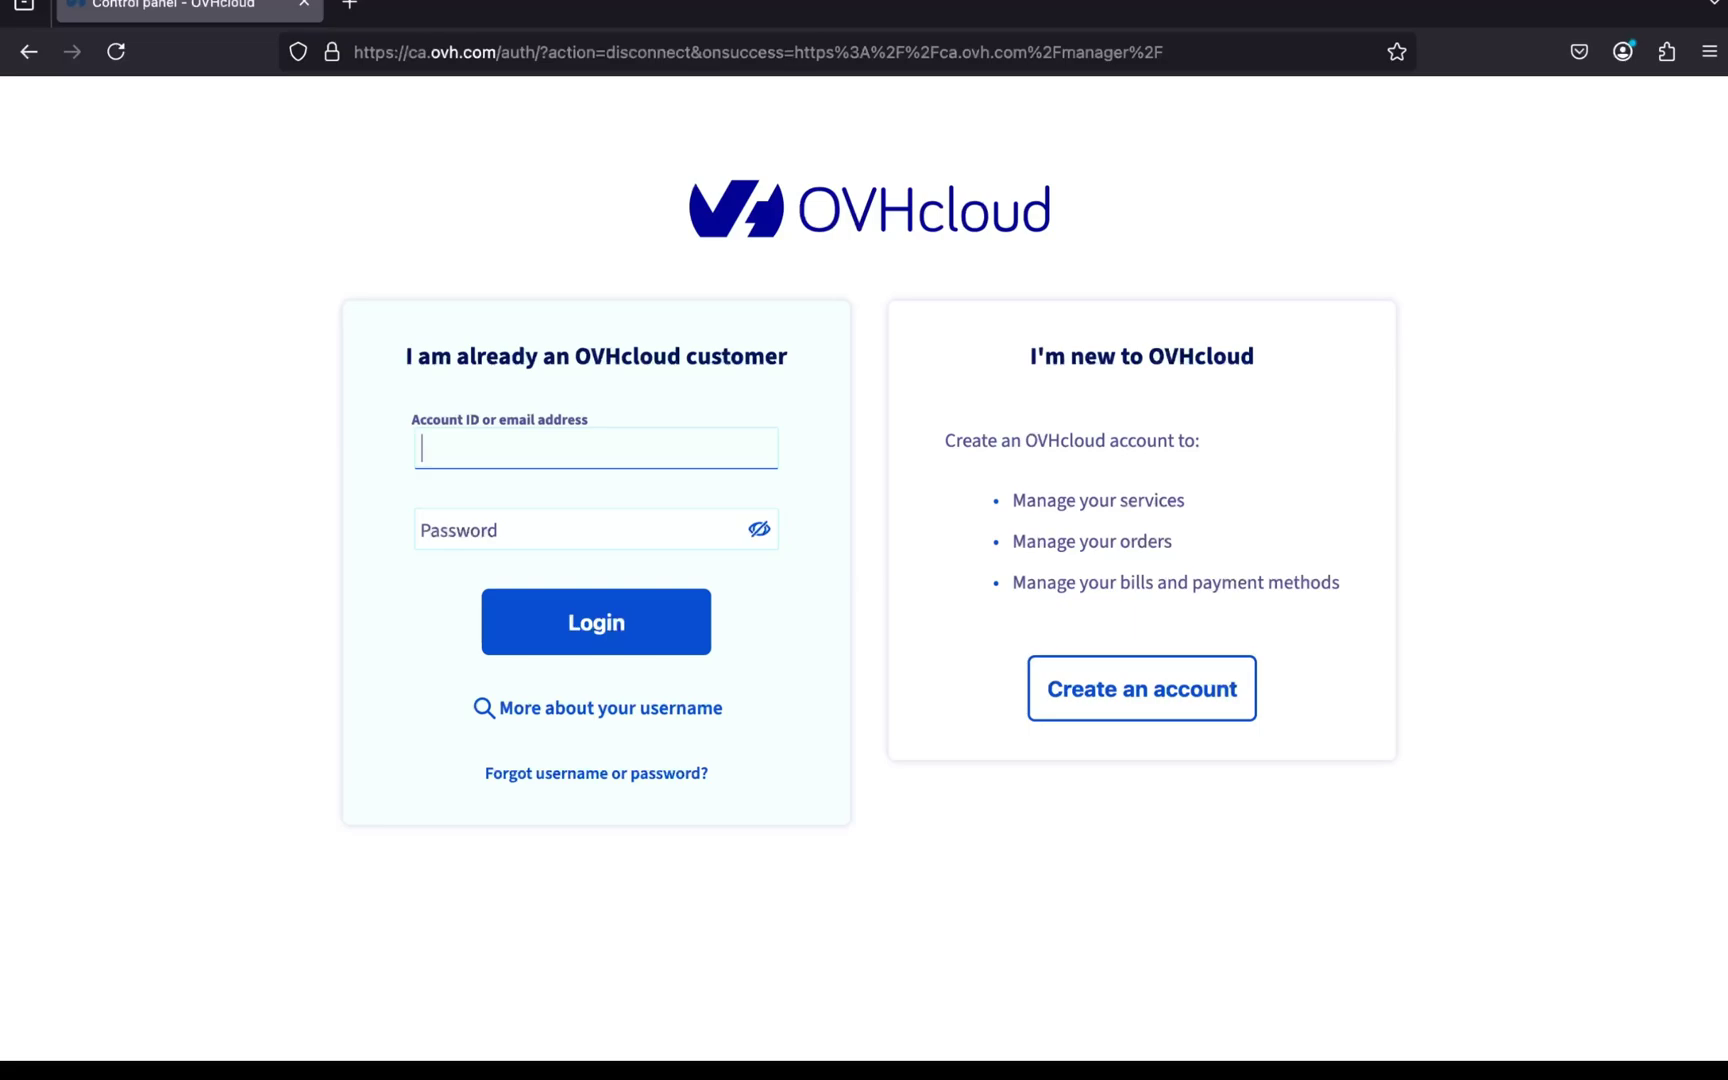
pyautogui.press('super+v')
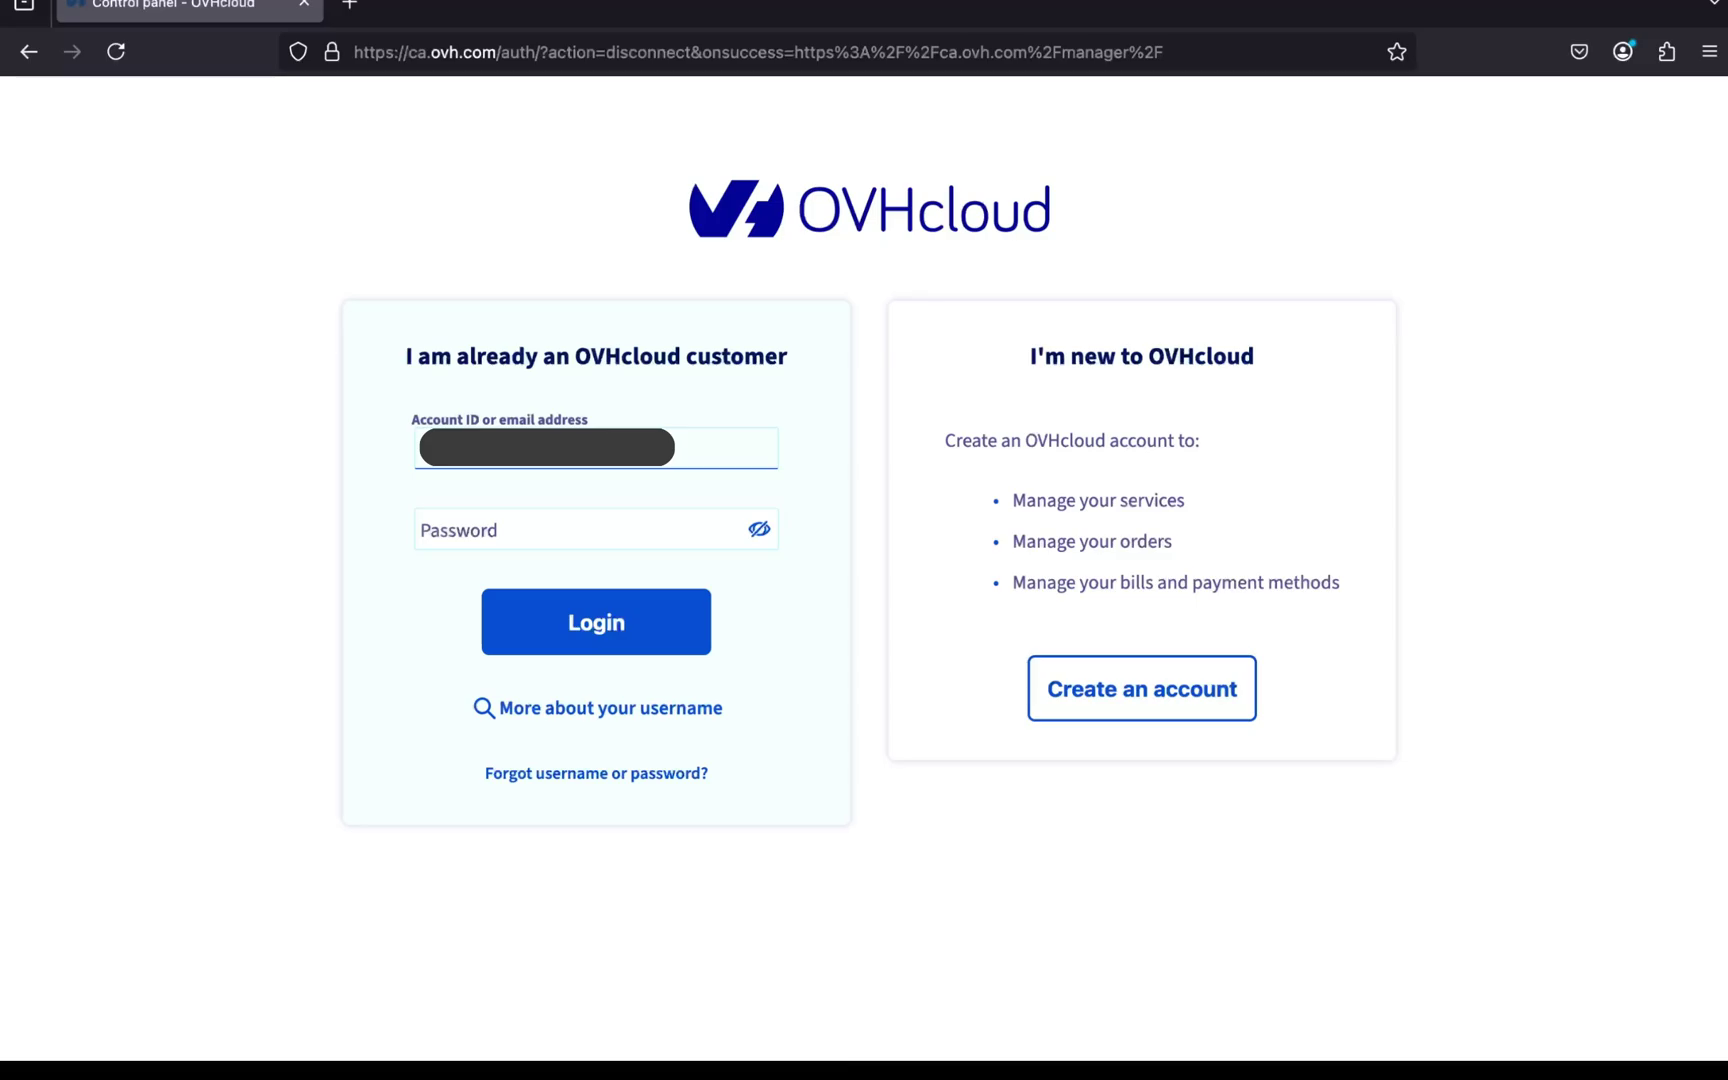
pyautogui.press('Tab')
pyautogui.press('super+v')
pyautogui.click(655, 630)
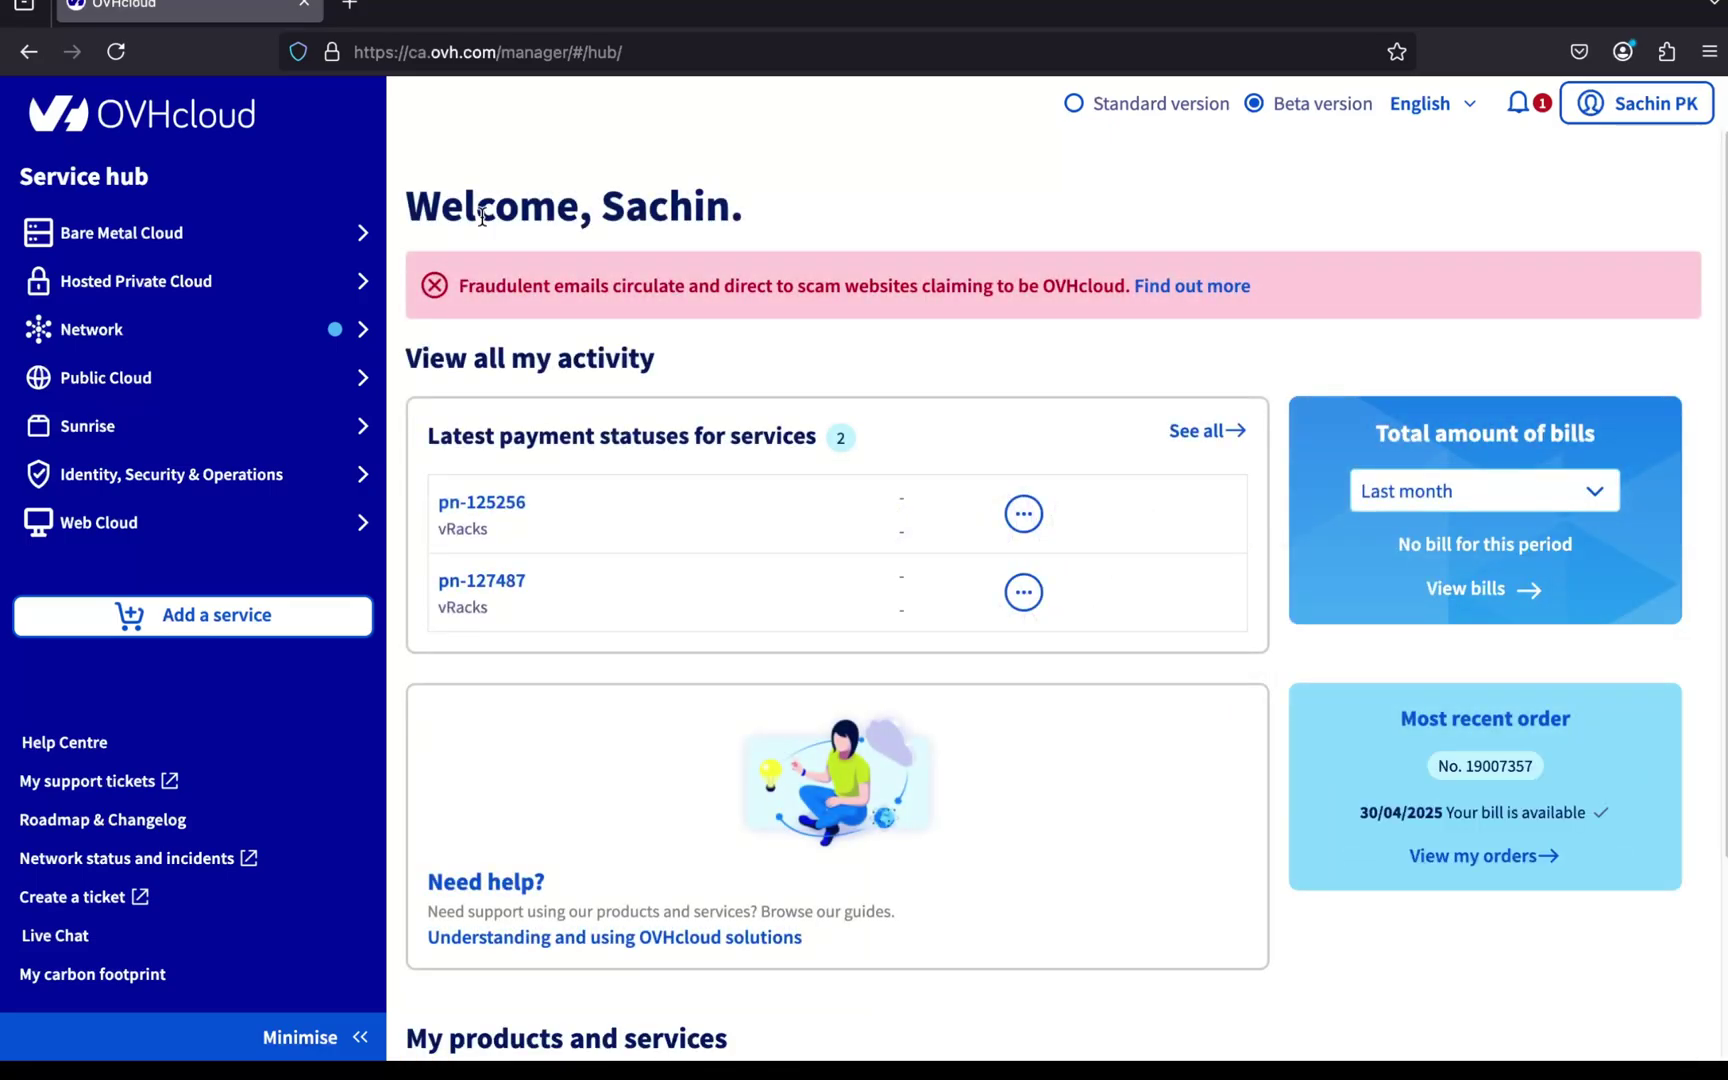
# Open Public Cloud and switch to the existing TechPK project to reach its Private Network page
pyautogui.click(240, 393)
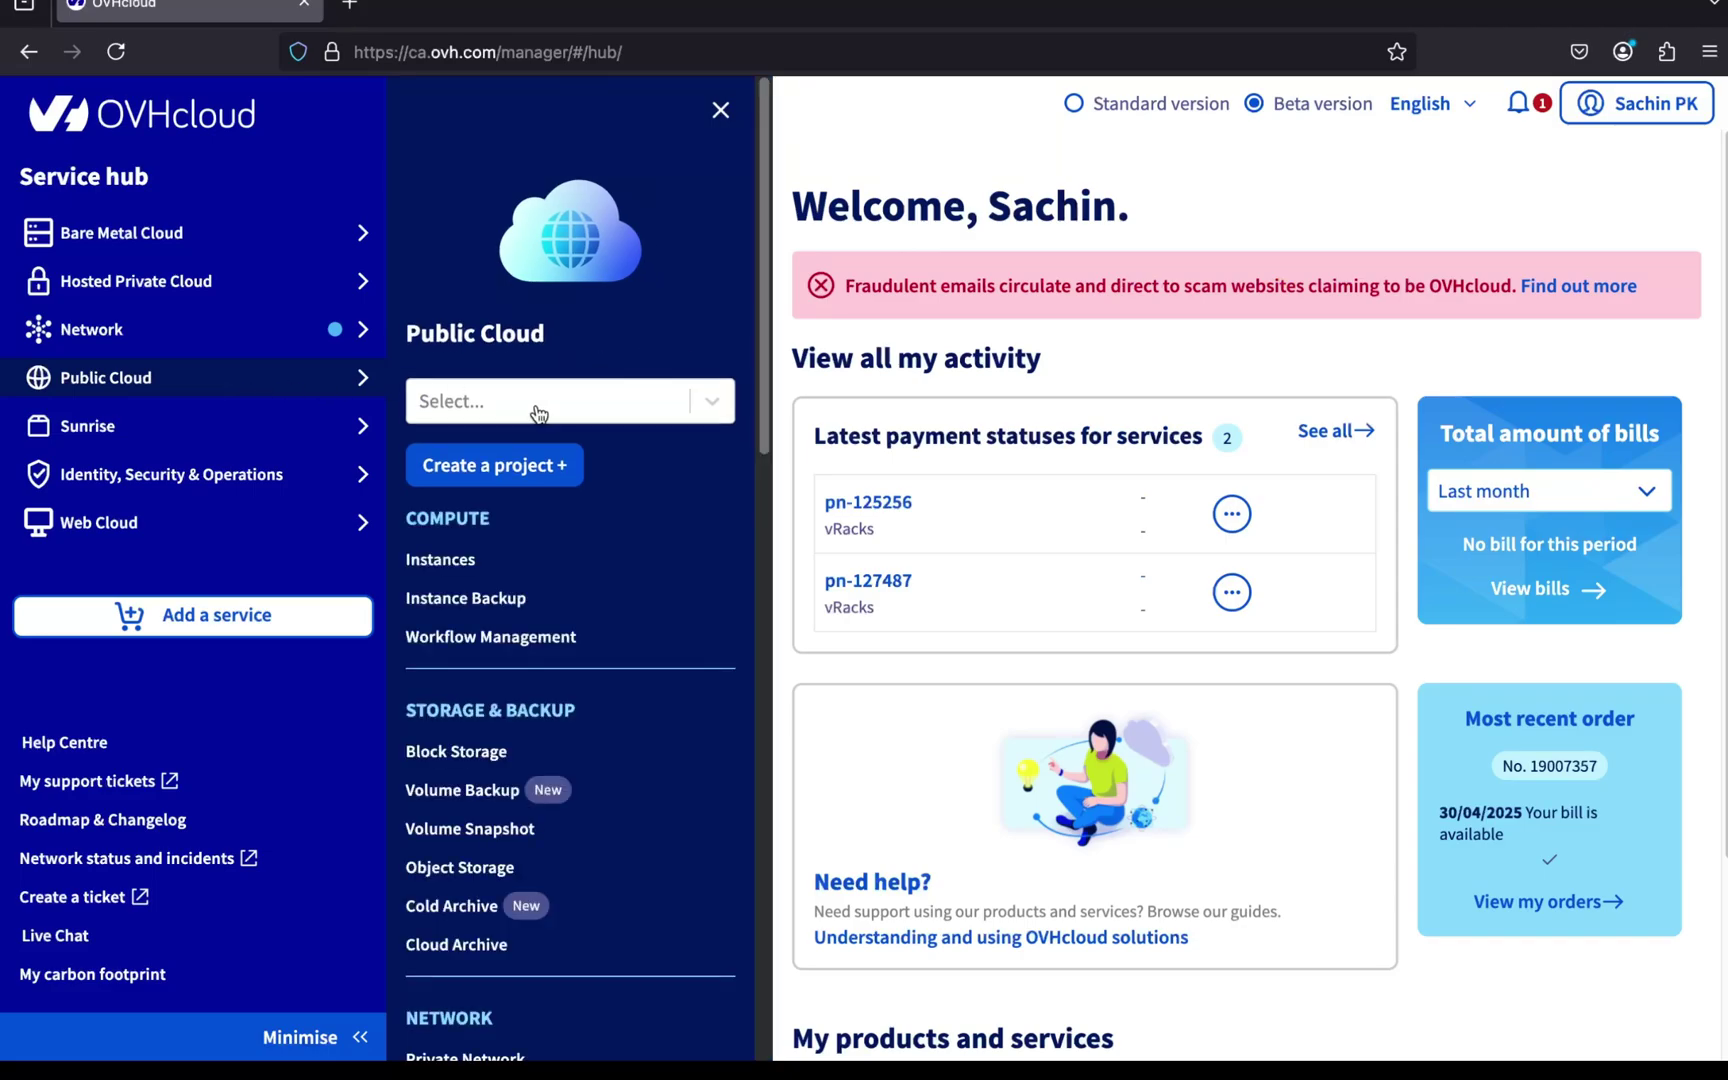
pyautogui.click(501, 468)
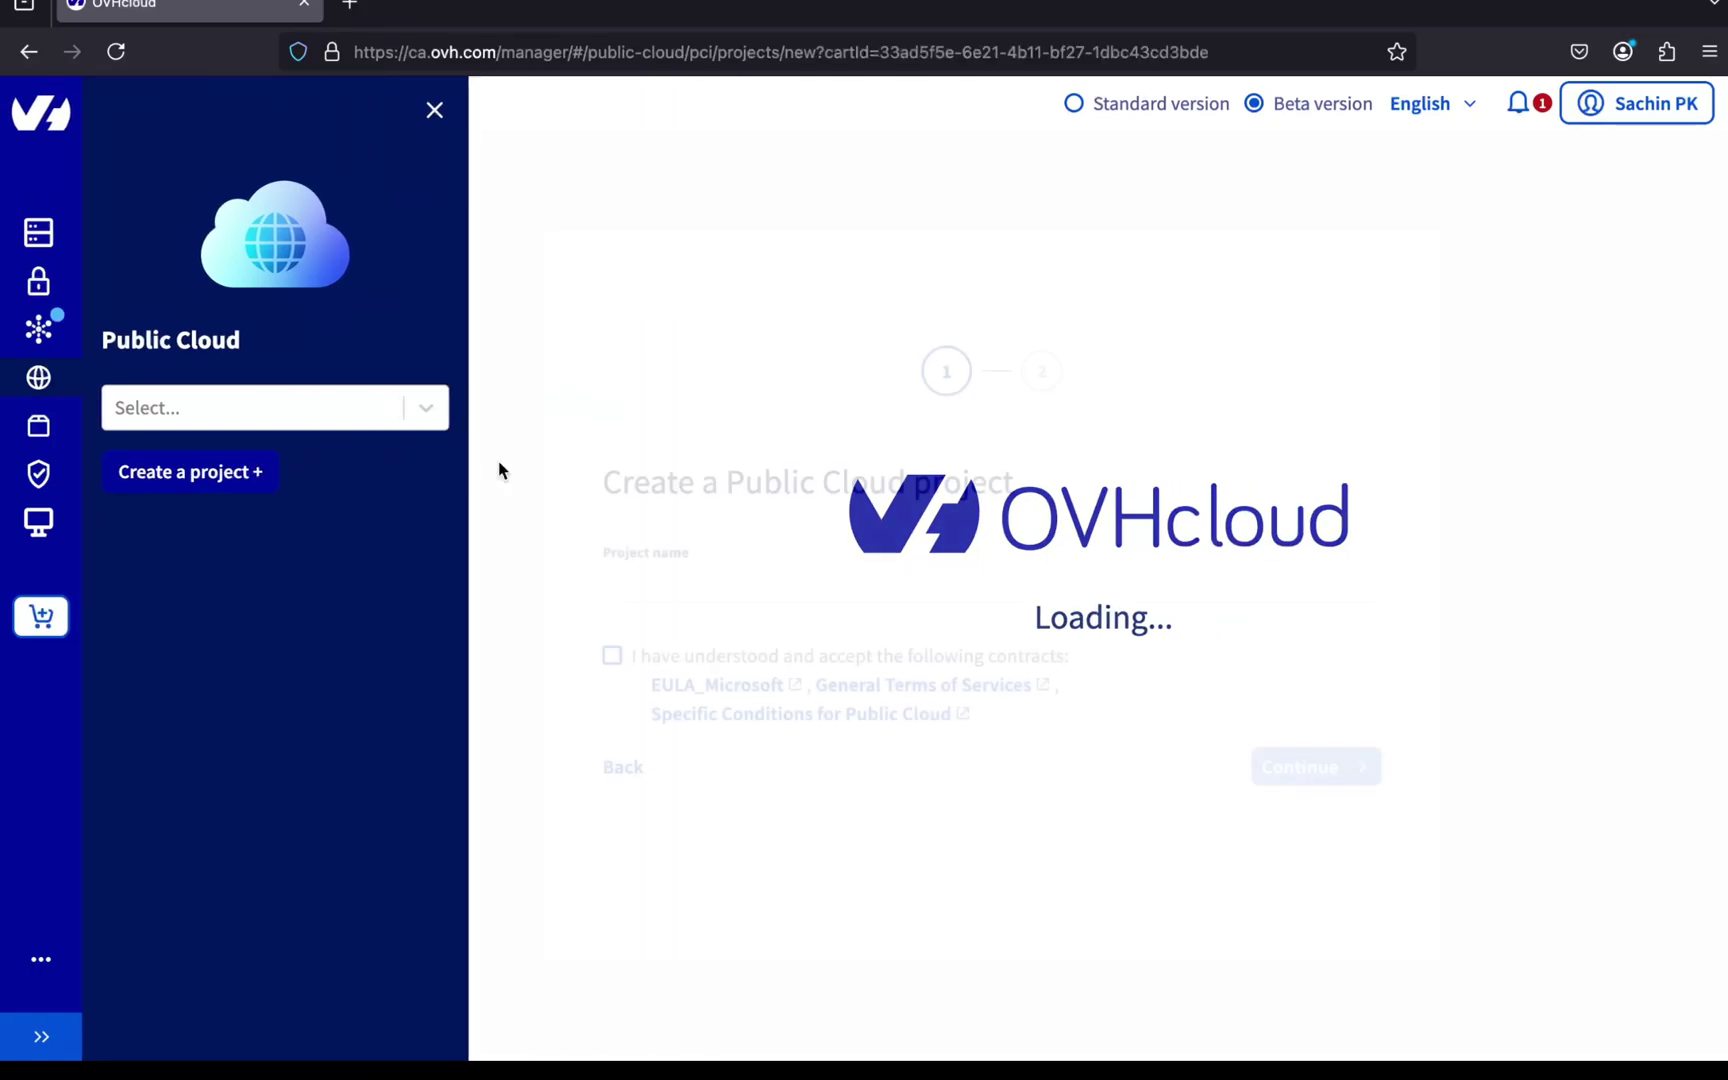
pyautogui.click(667, 588)
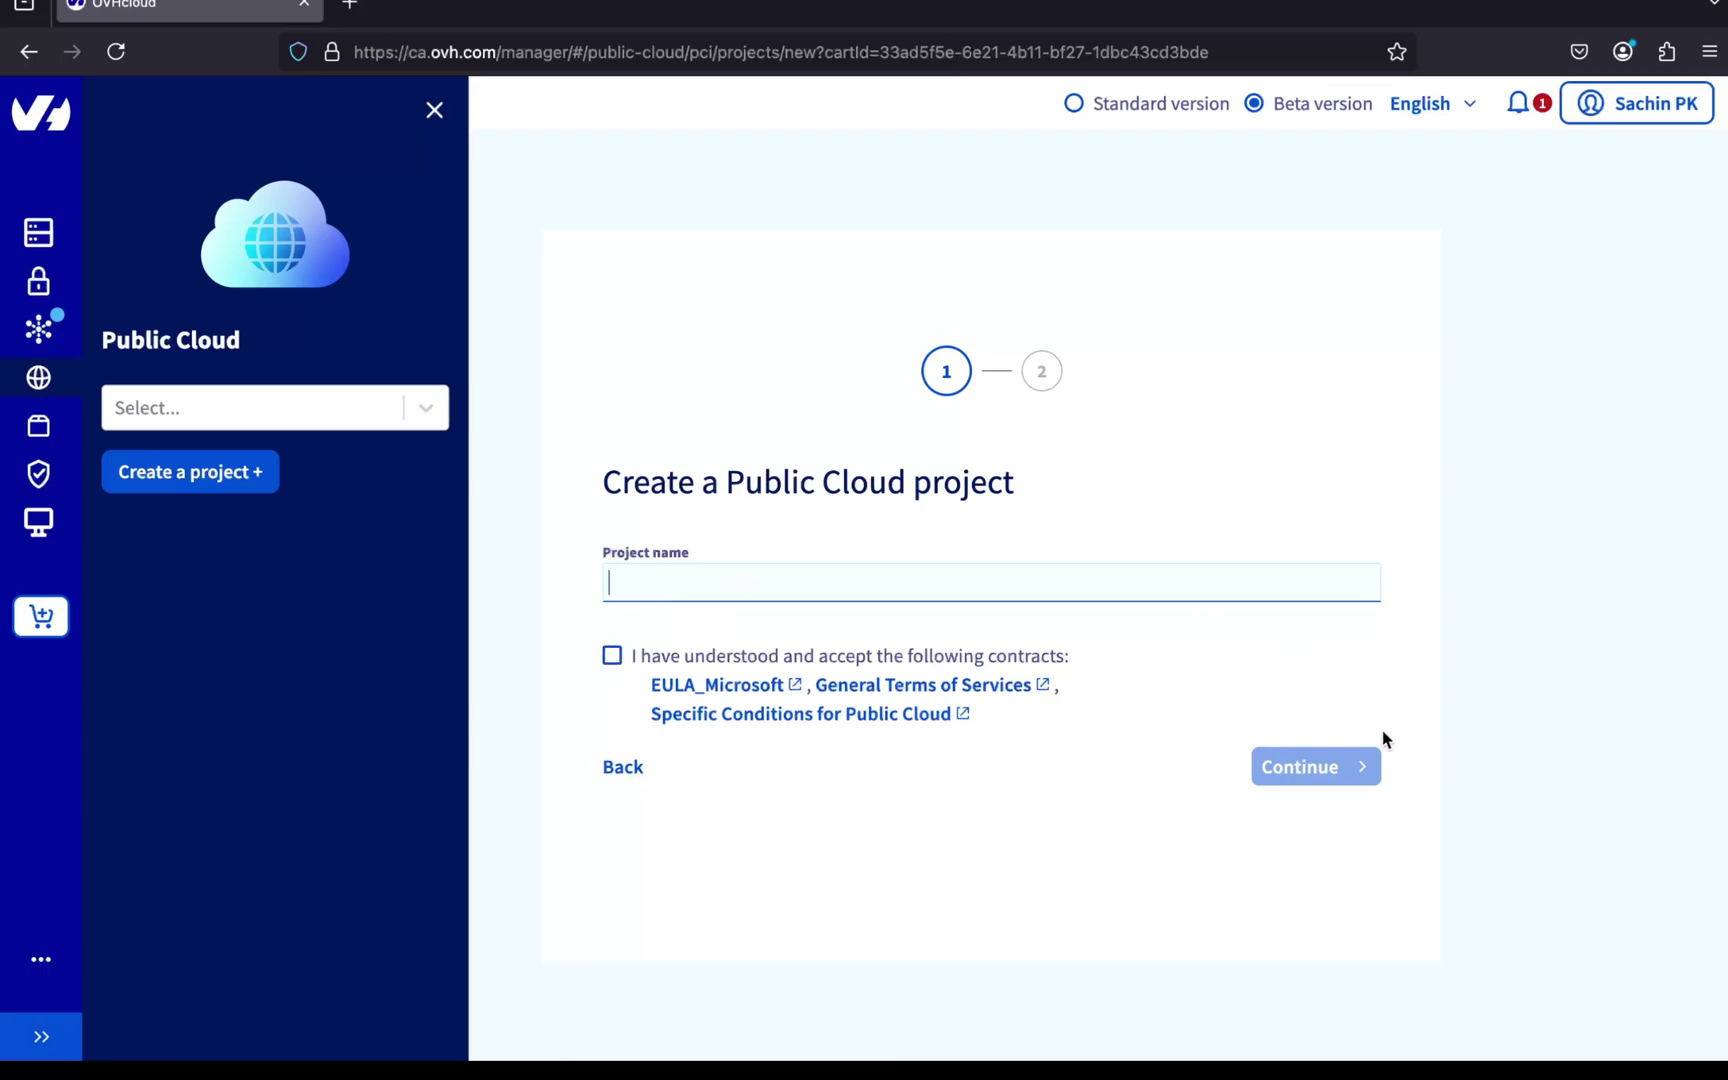
pyautogui.click(417, 405)
pyautogui.click(264, 534)
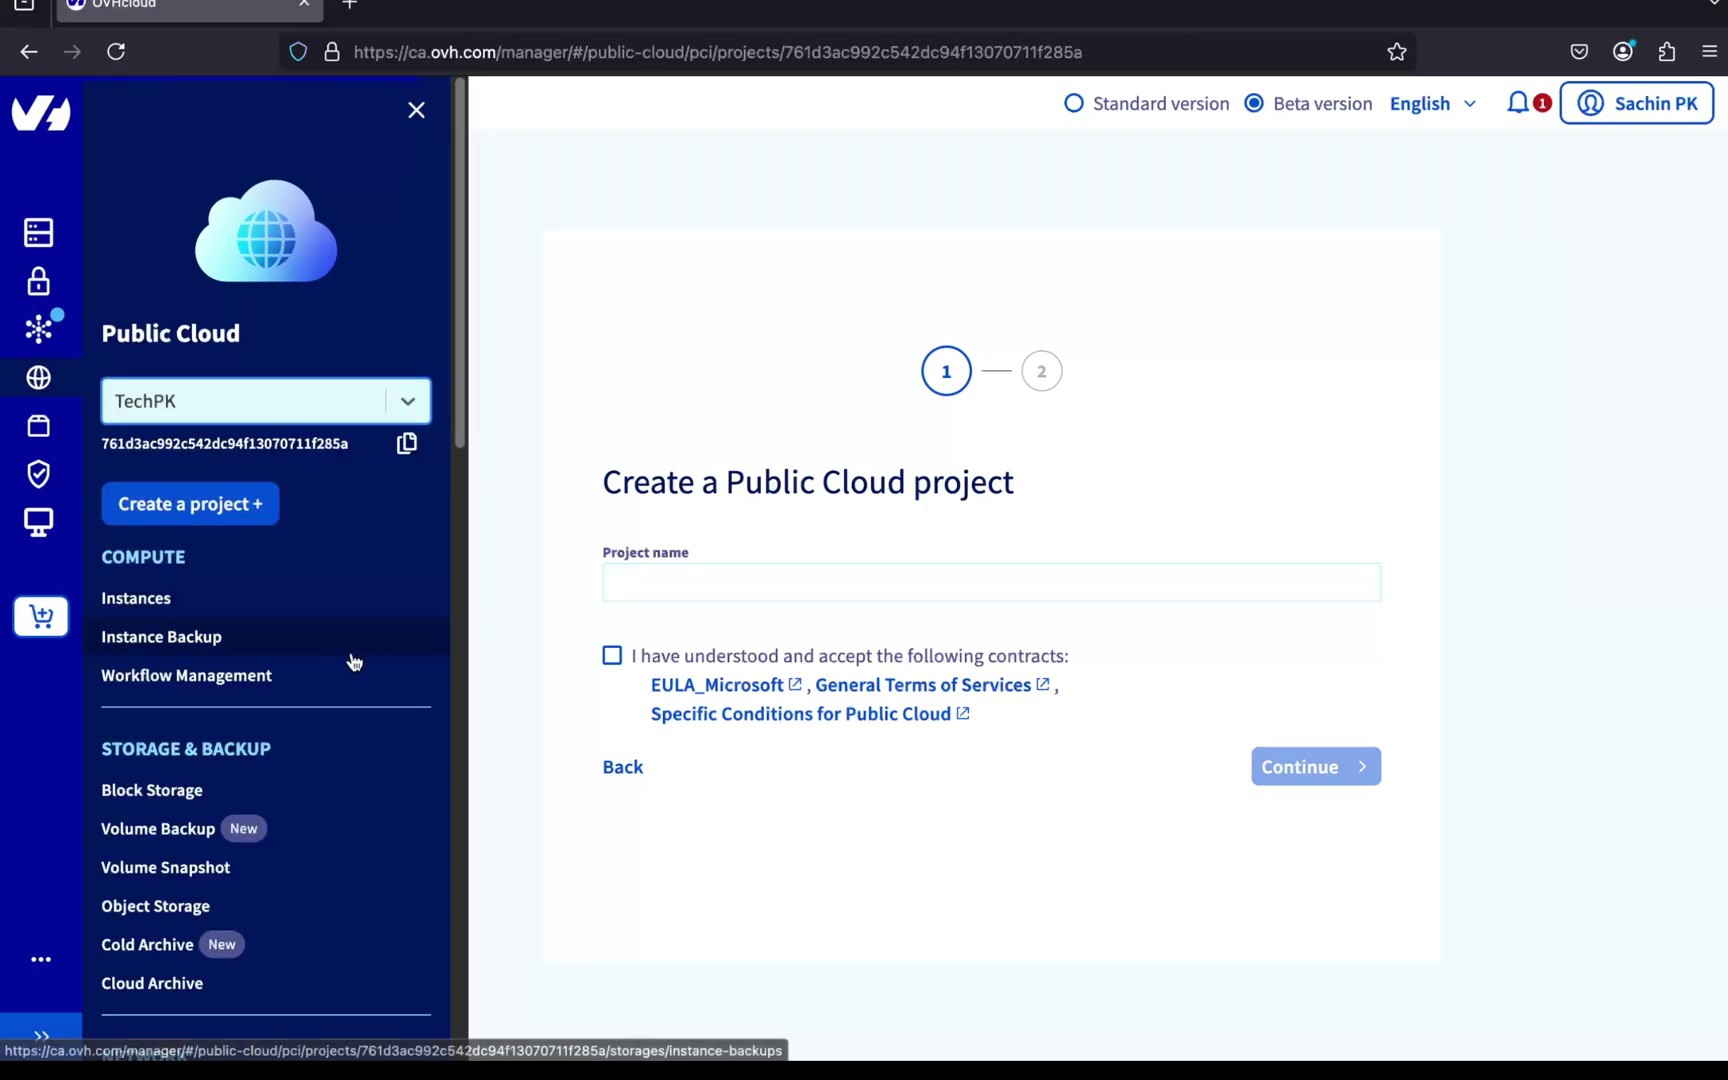
pyautogui.scroll(-3, 351, 660)
pyautogui.scroll(-1, 320, 846)
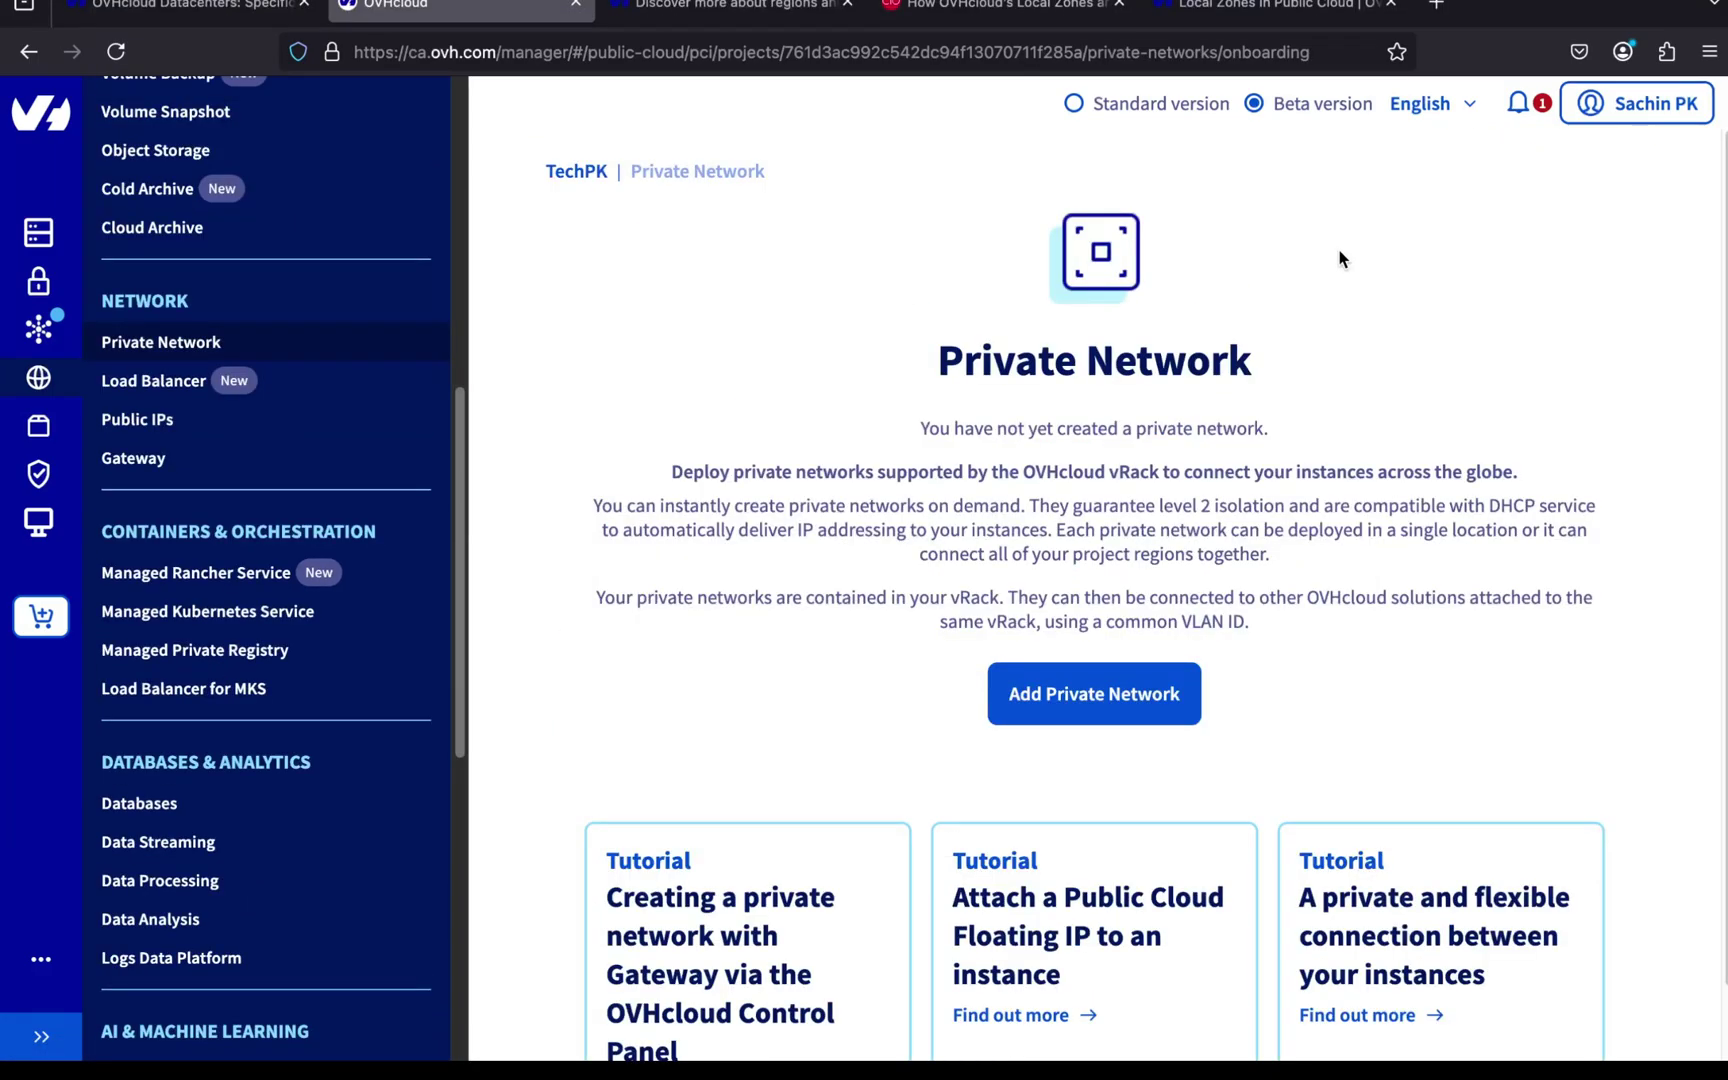
# Start a new private network using the 1-AZ Region deployment mode
pyautogui.click(1158, 703)
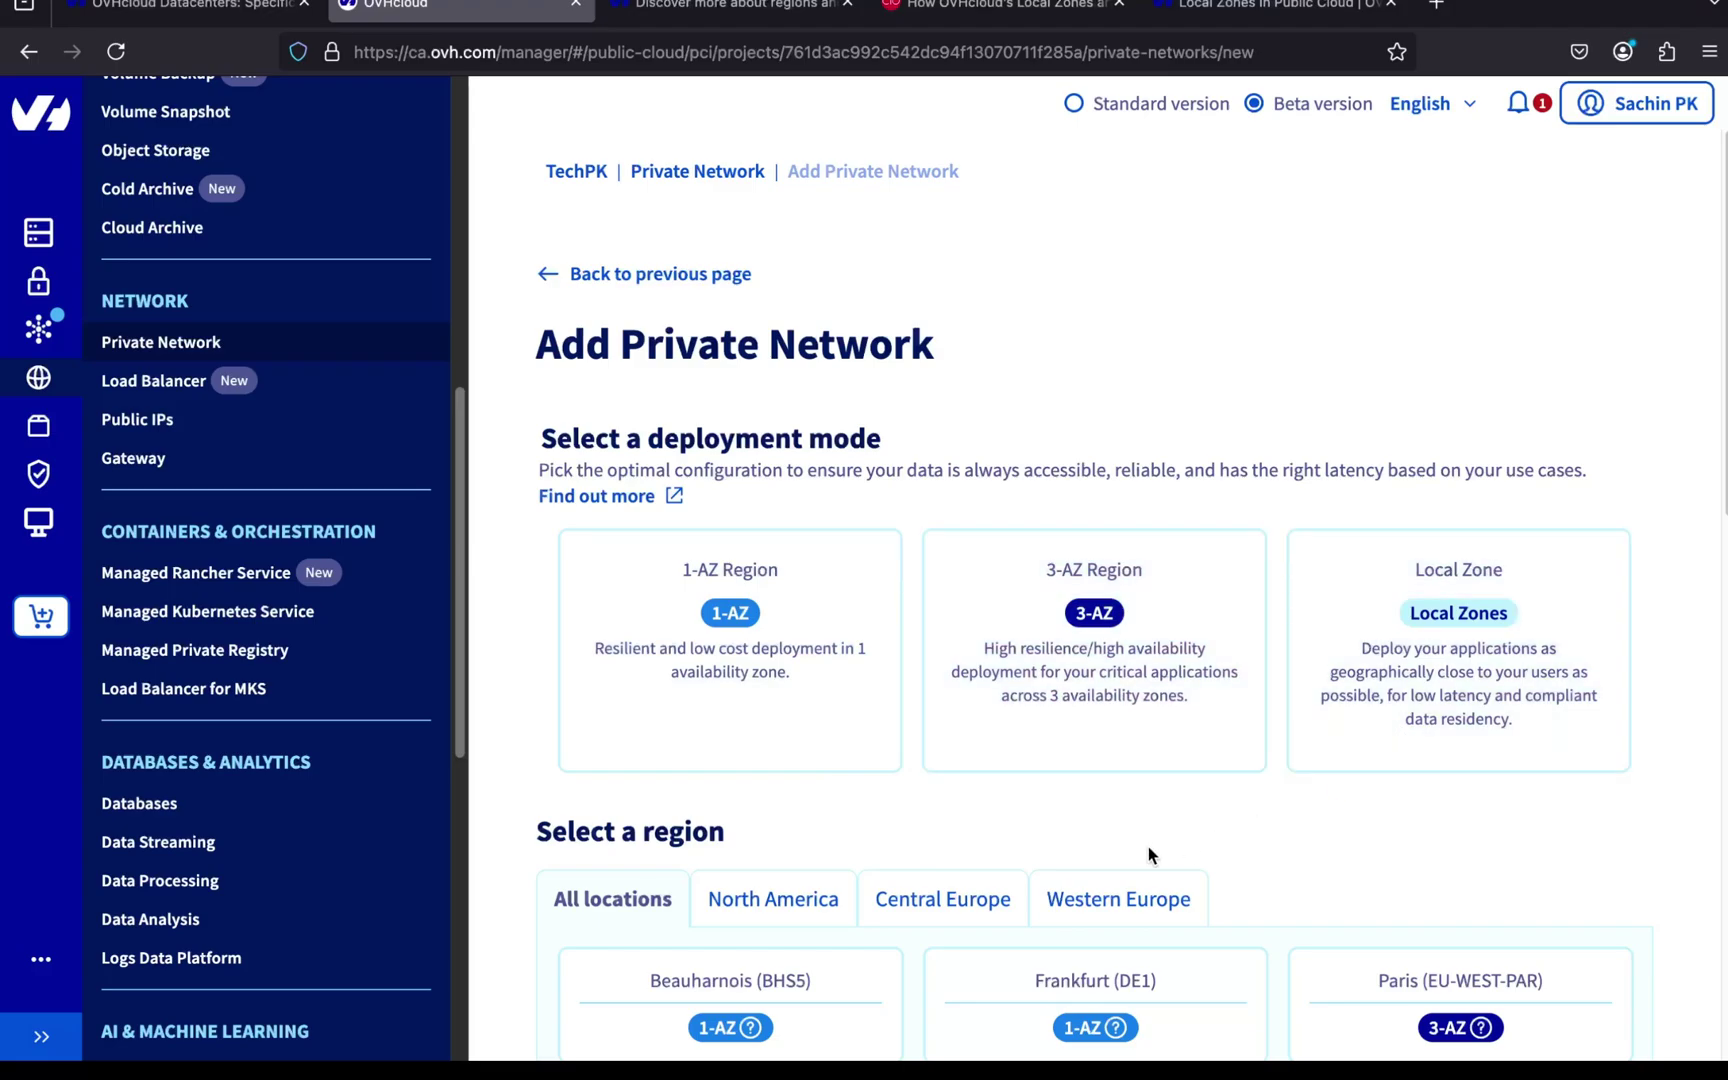
pyautogui.click(789, 756)
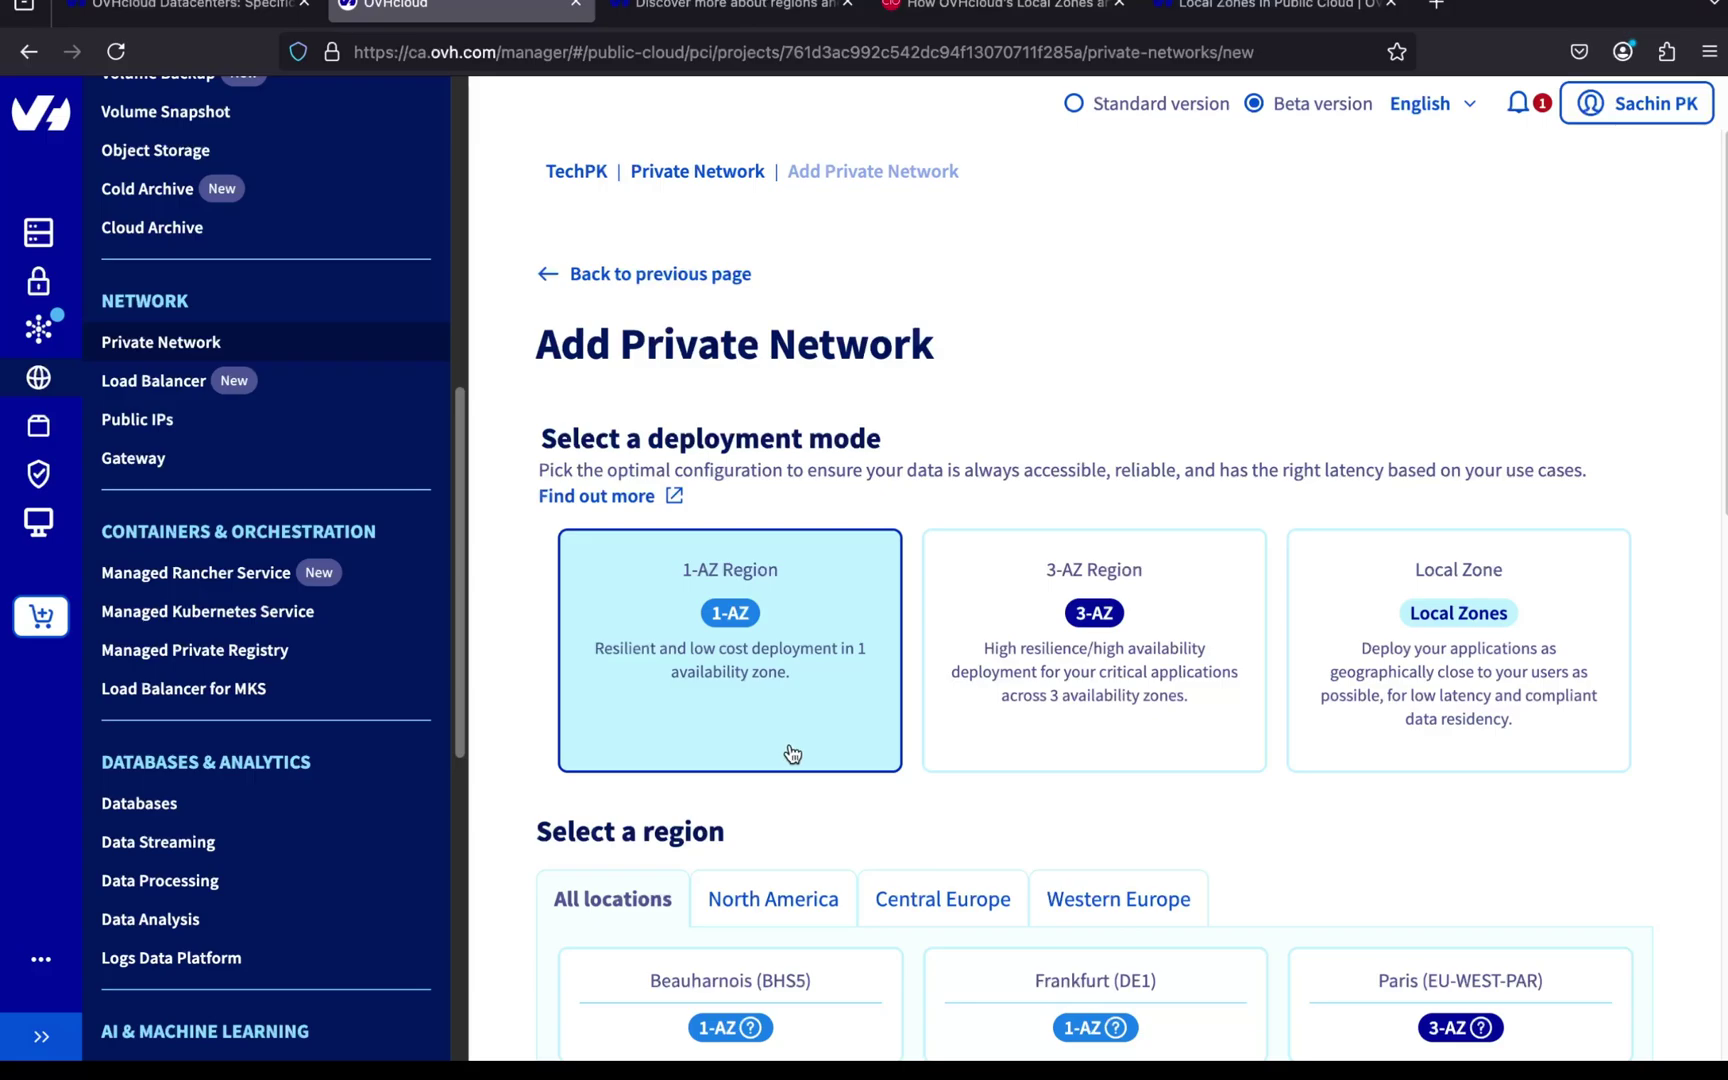
pyautogui.click(975, 762)
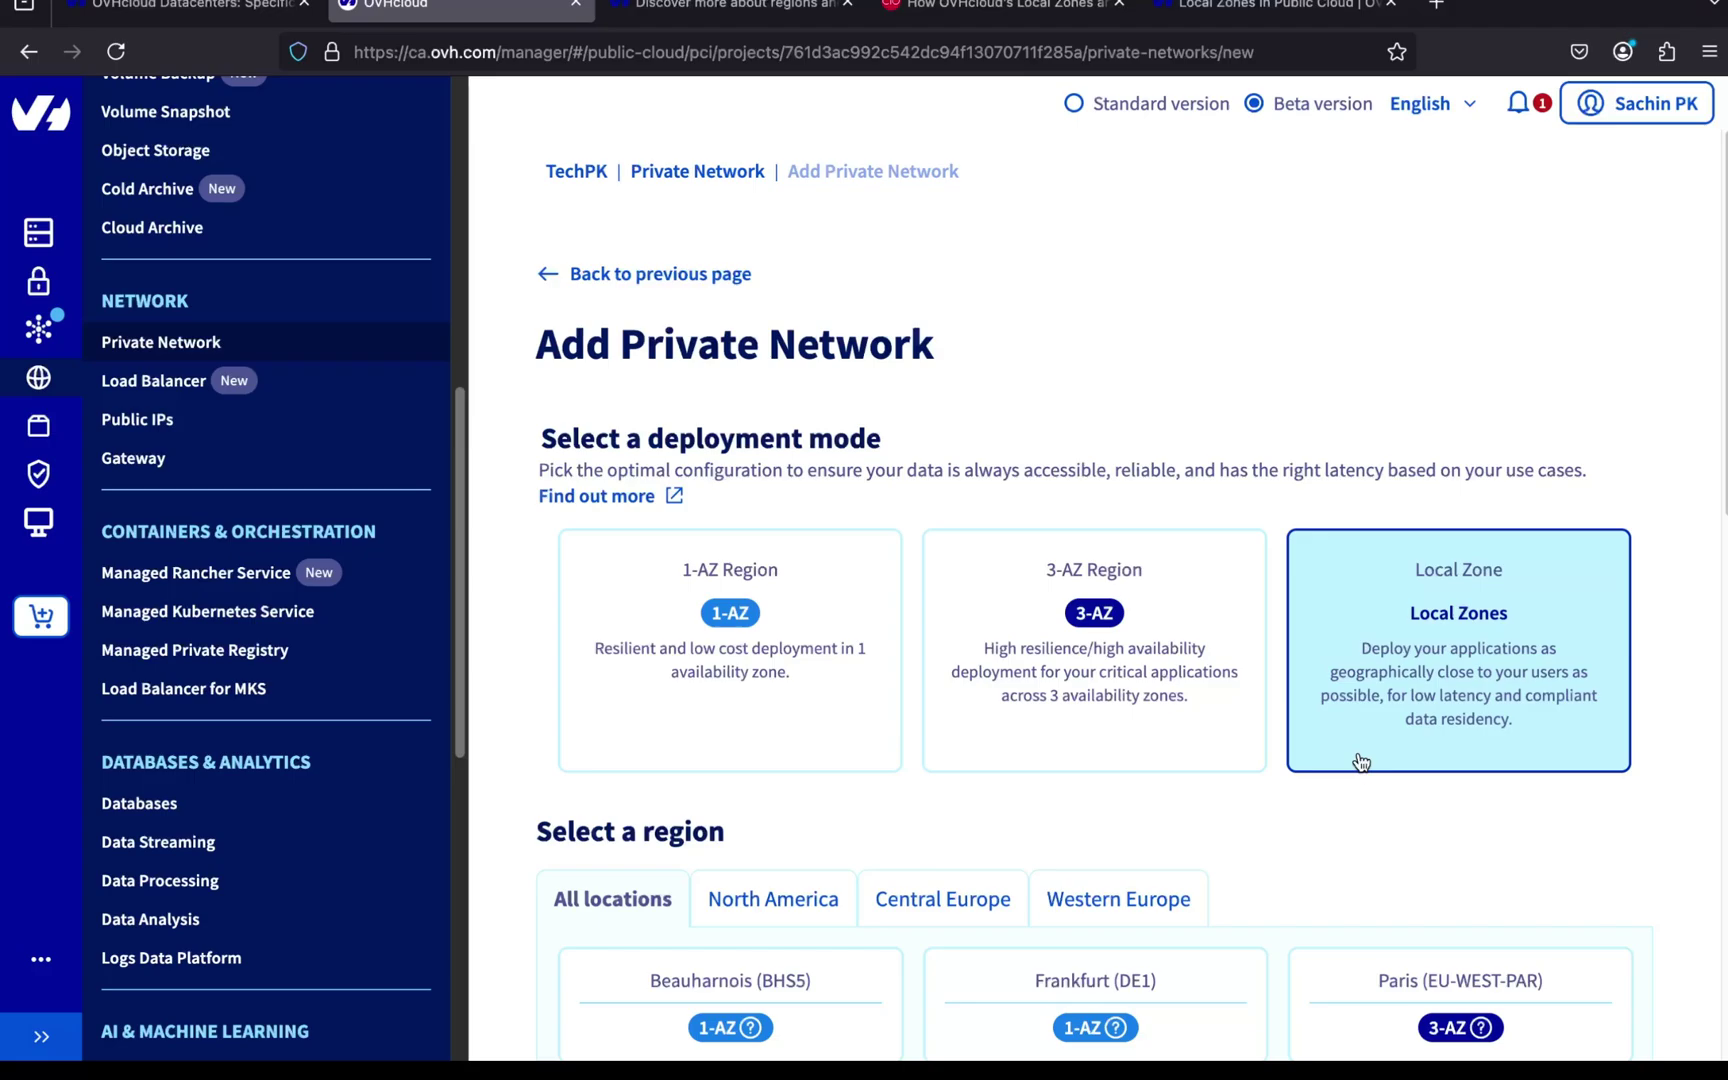
pyautogui.scroll(-2, 1358, 790)
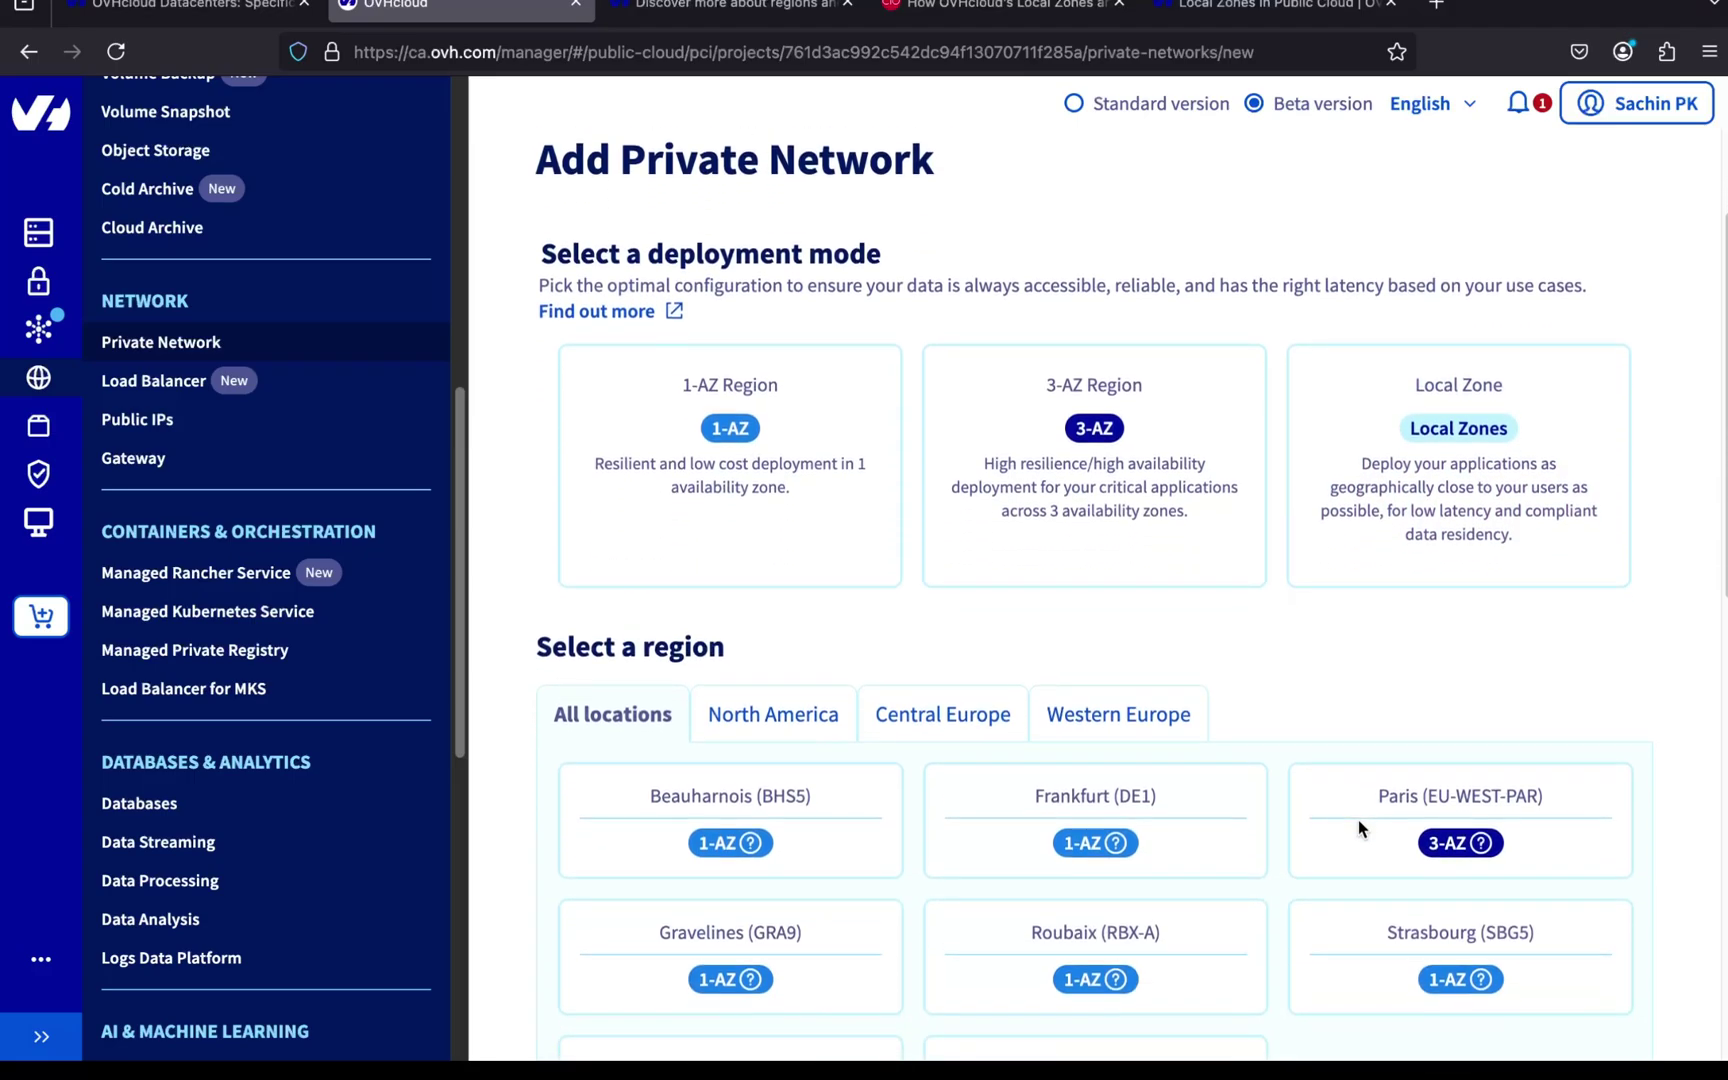
pyautogui.scroll(-1, 1358, 828)
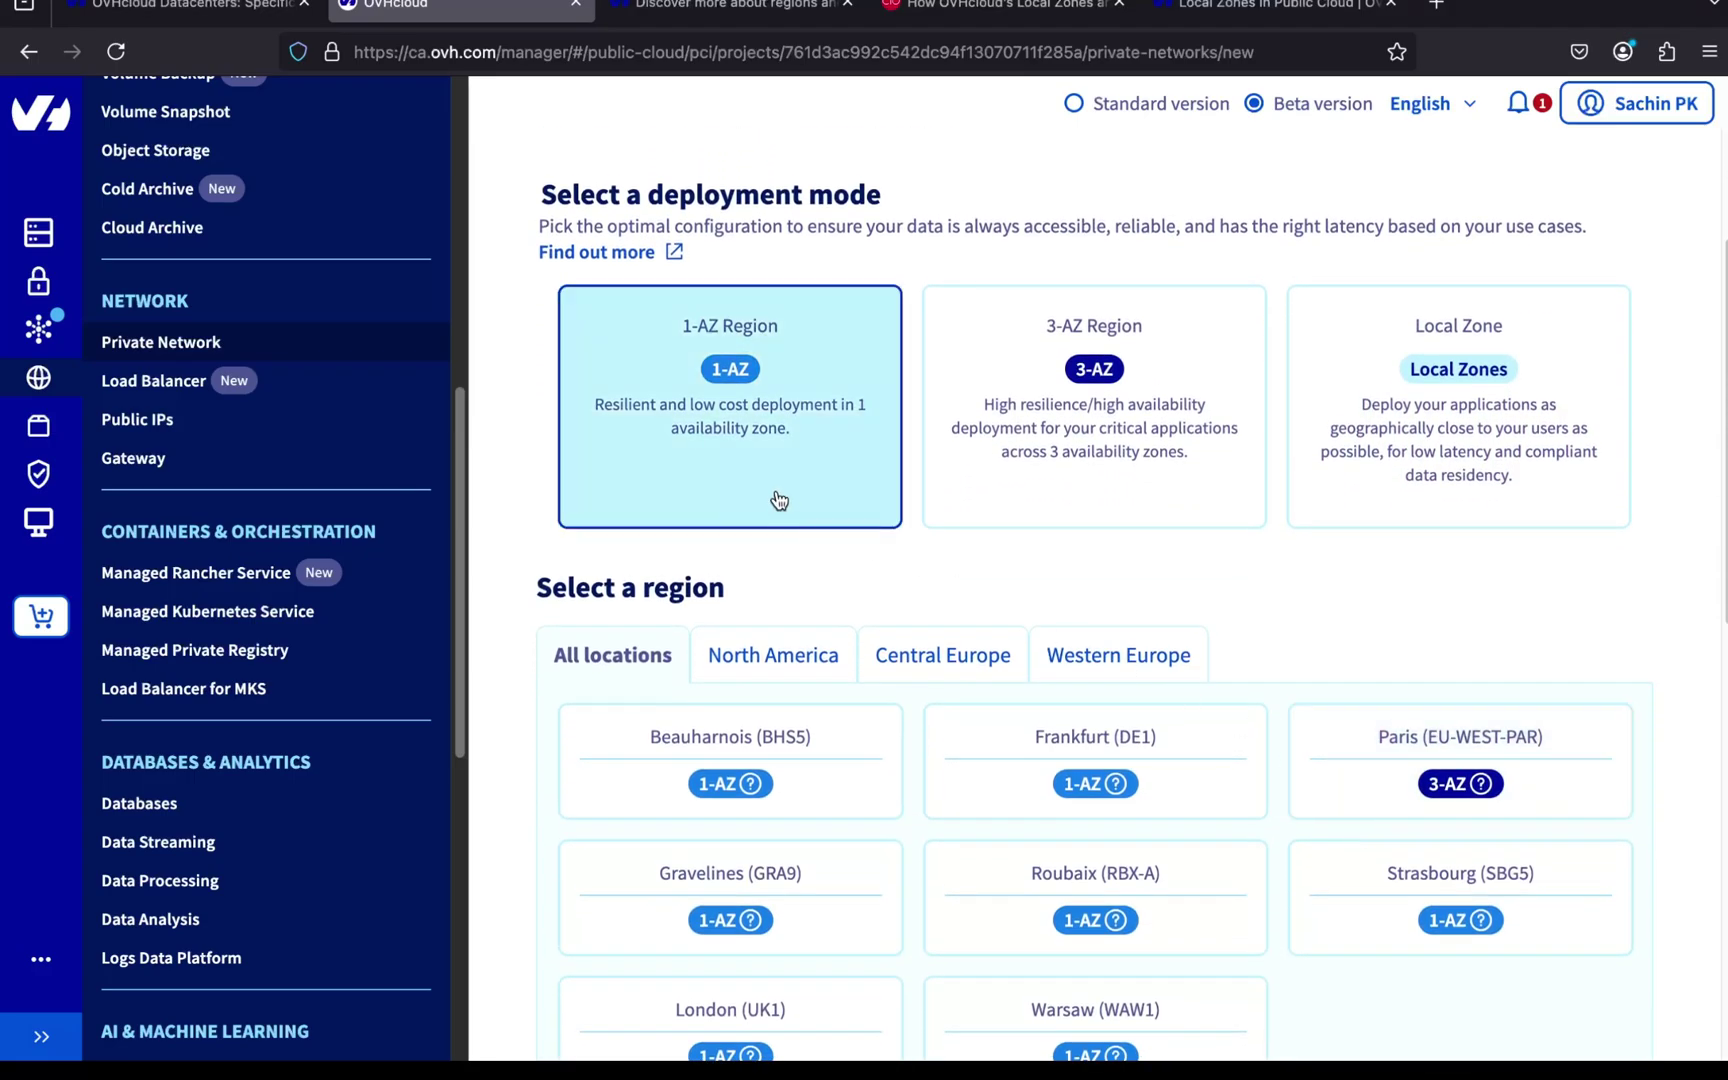
pyautogui.click(779, 500)
# Choose London (UK1) as the private network's region
pyautogui.scroll(-1, 1158, 650)
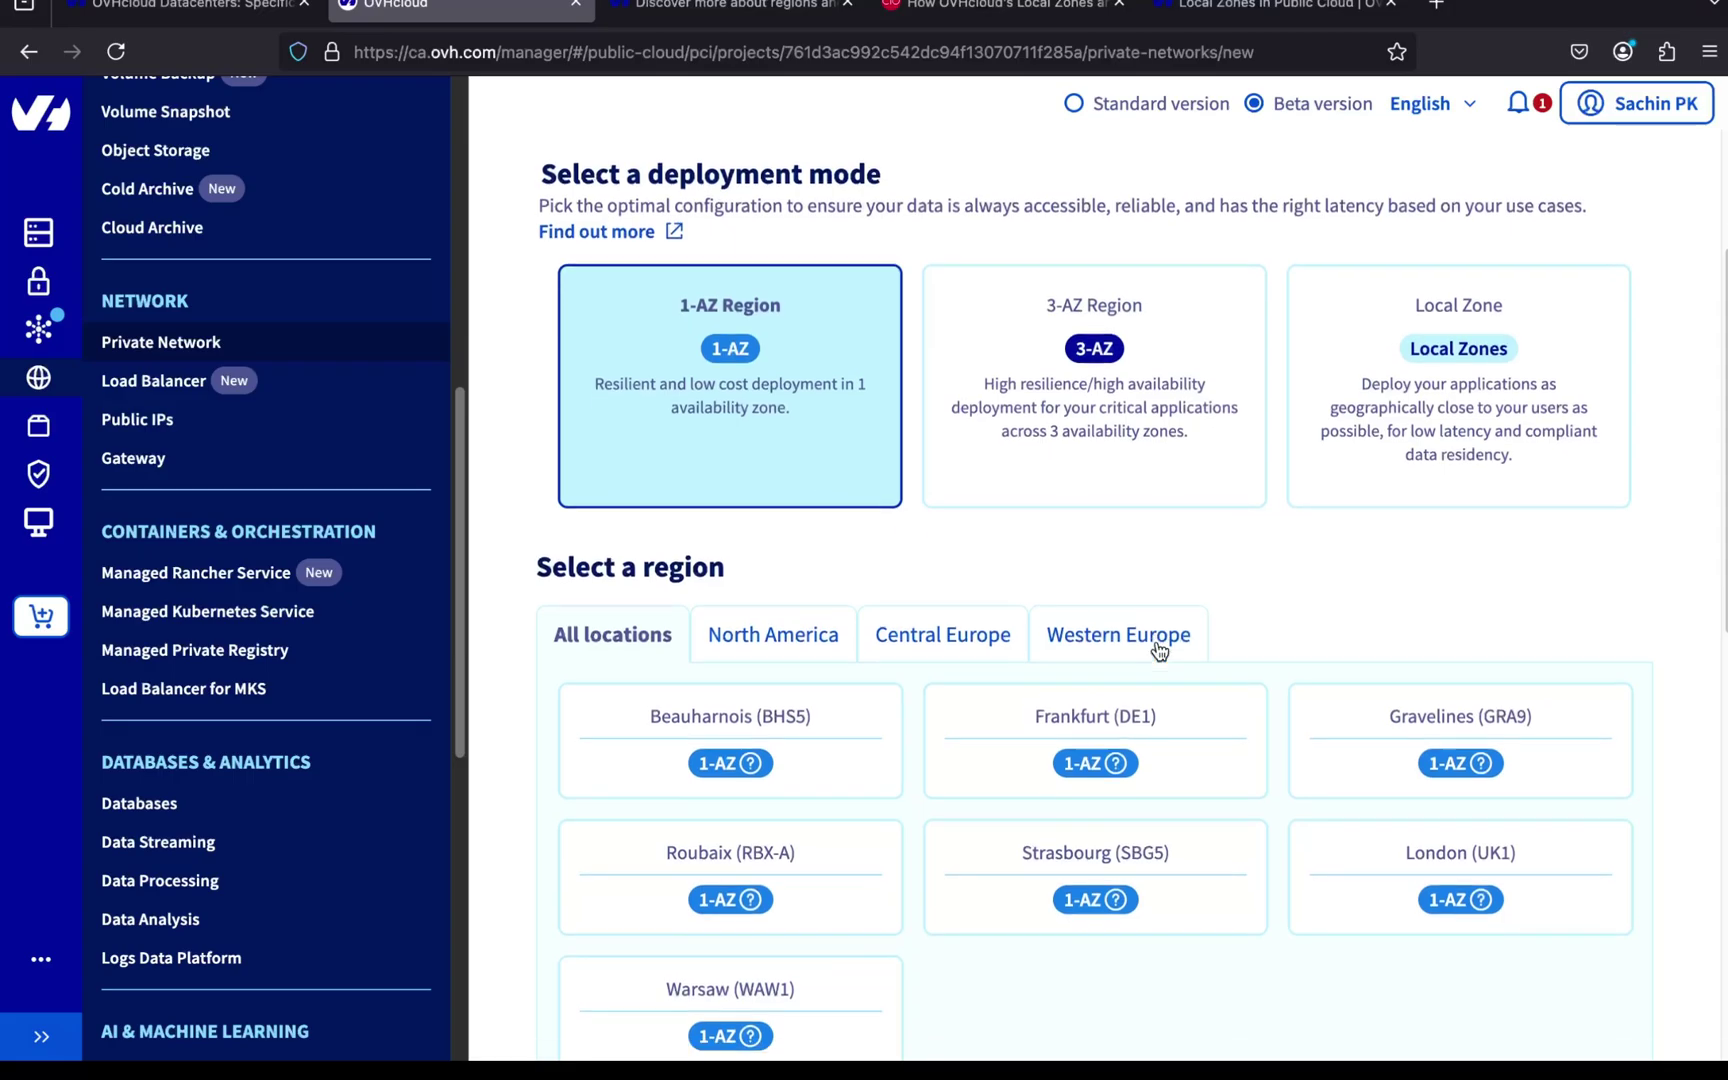
pyautogui.scroll(-3, 1158, 650)
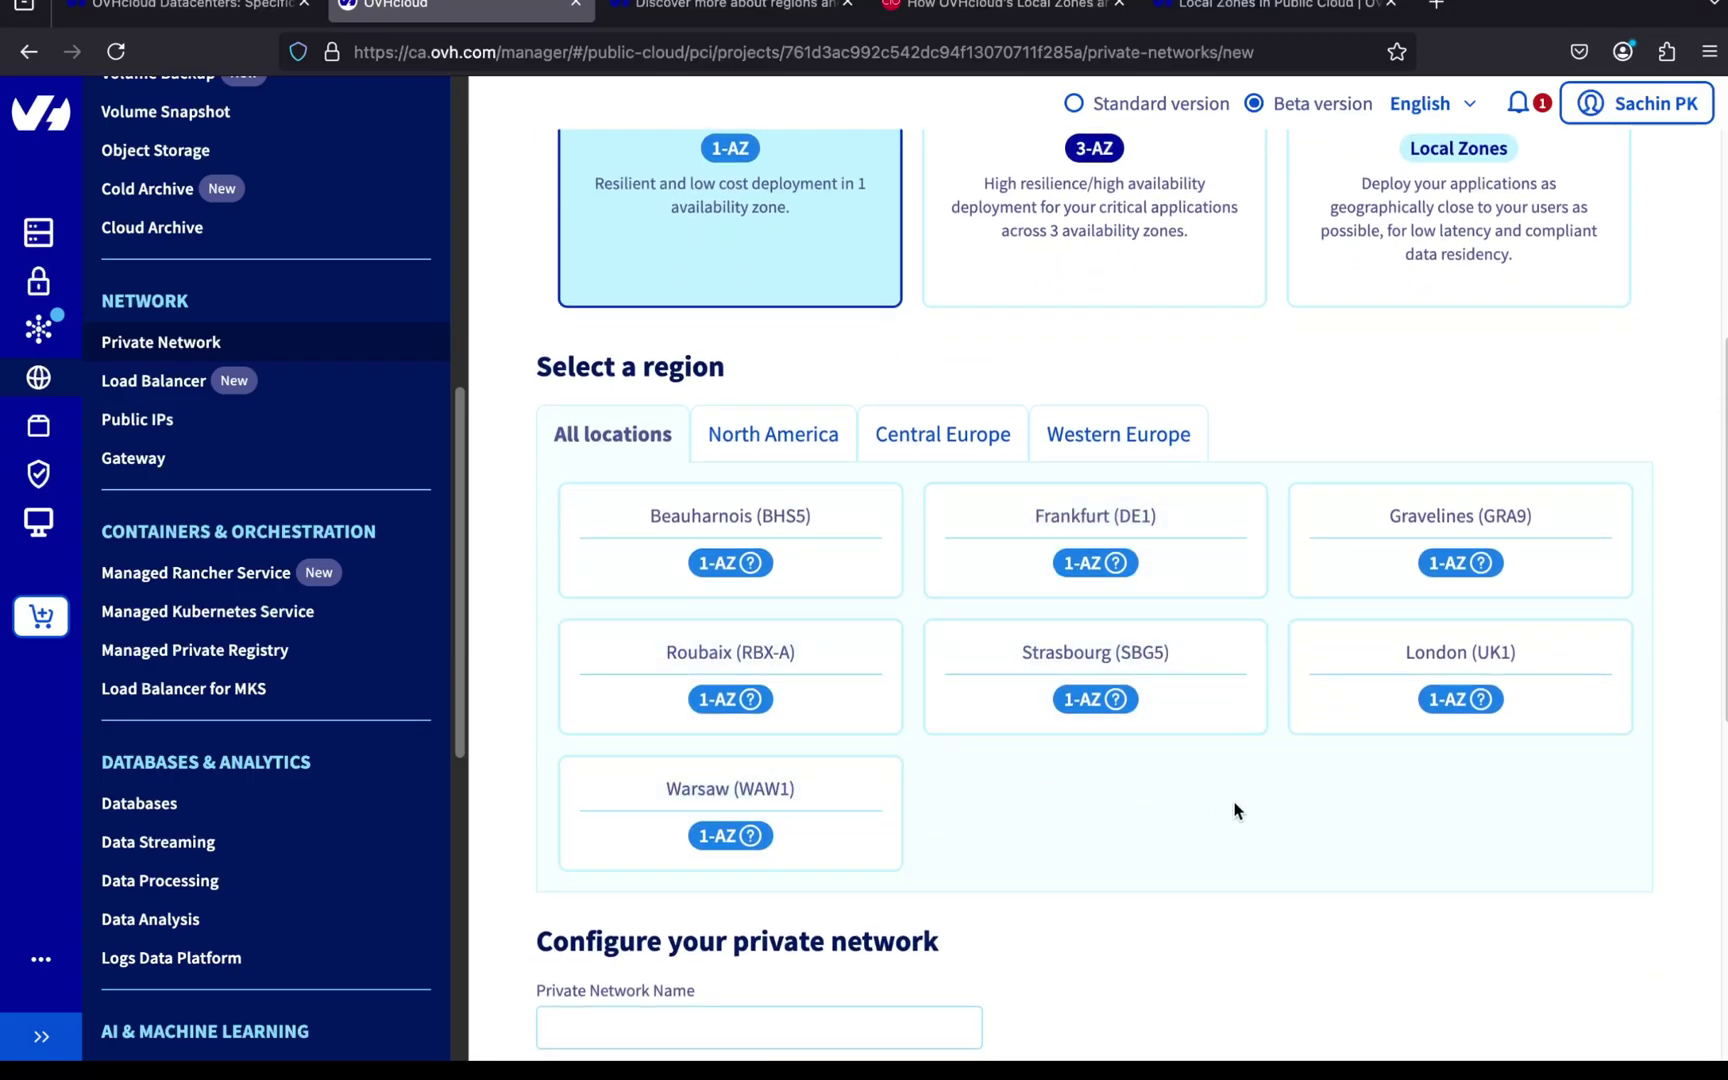
pyautogui.click(1381, 711)
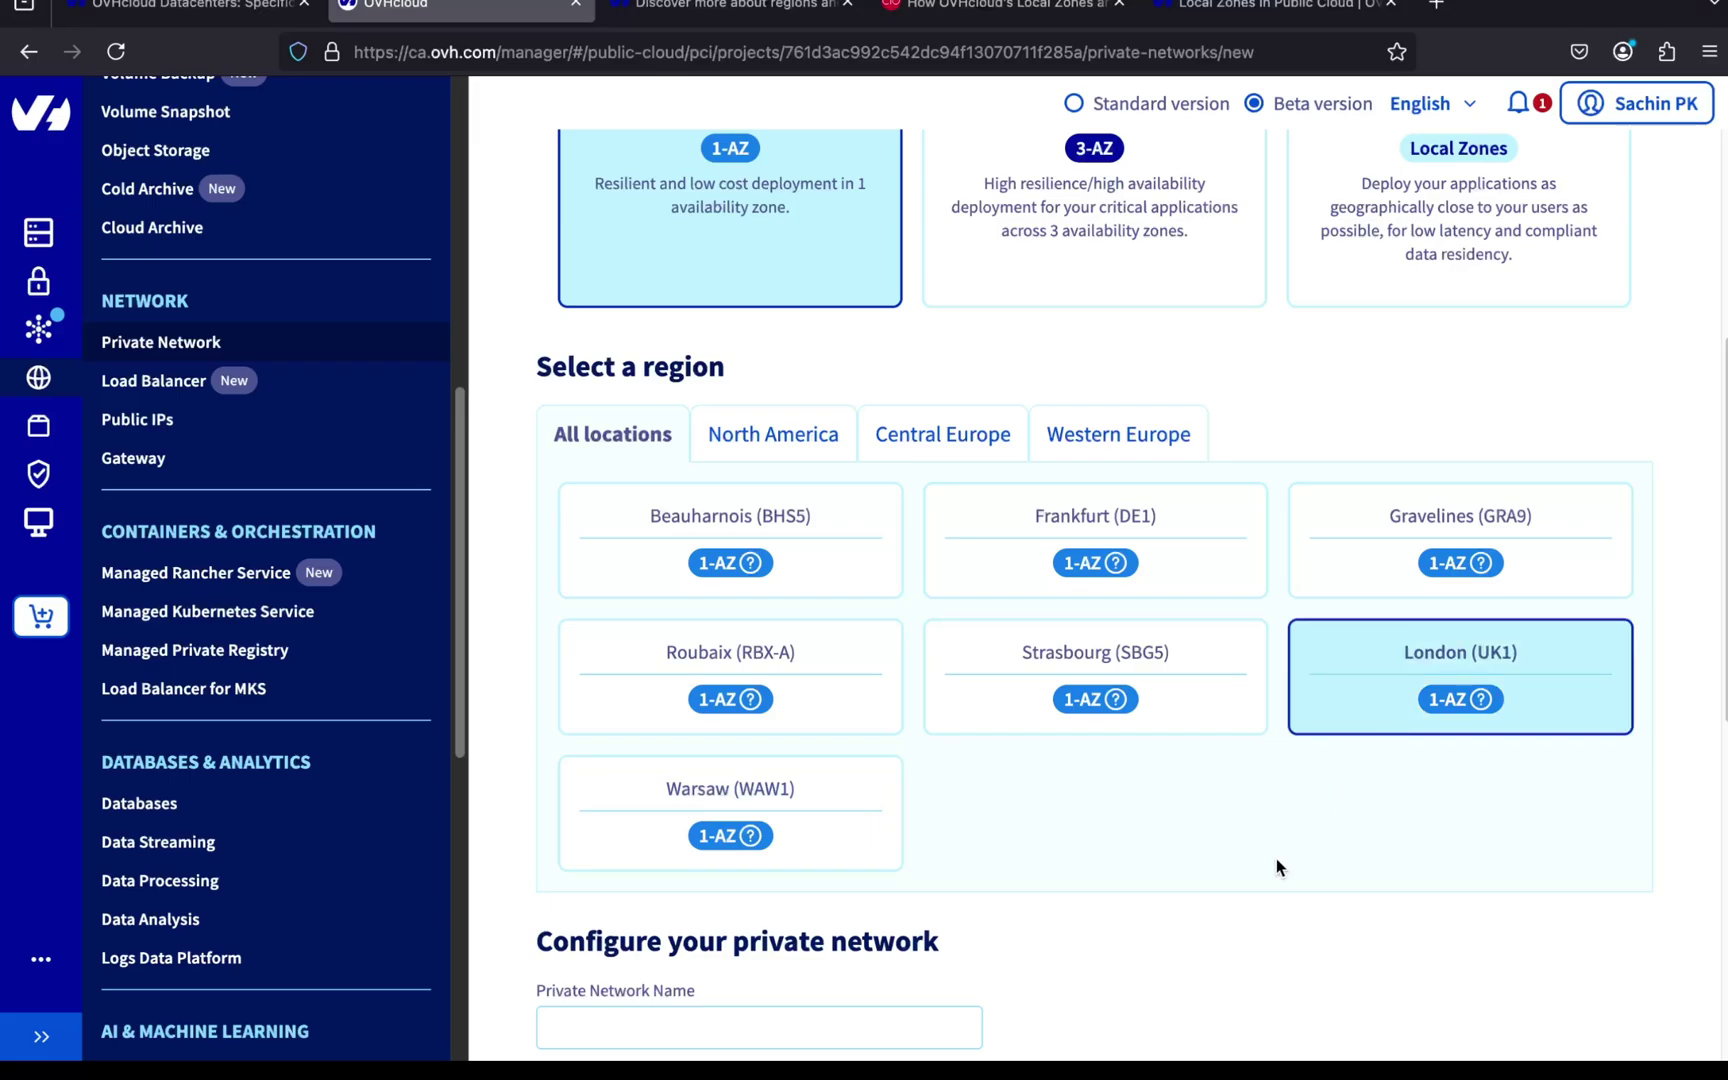
pyautogui.scroll(-3, 1277, 866)
# Name the private network 'TestPrivateNetwork'
pyautogui.click(849, 791)
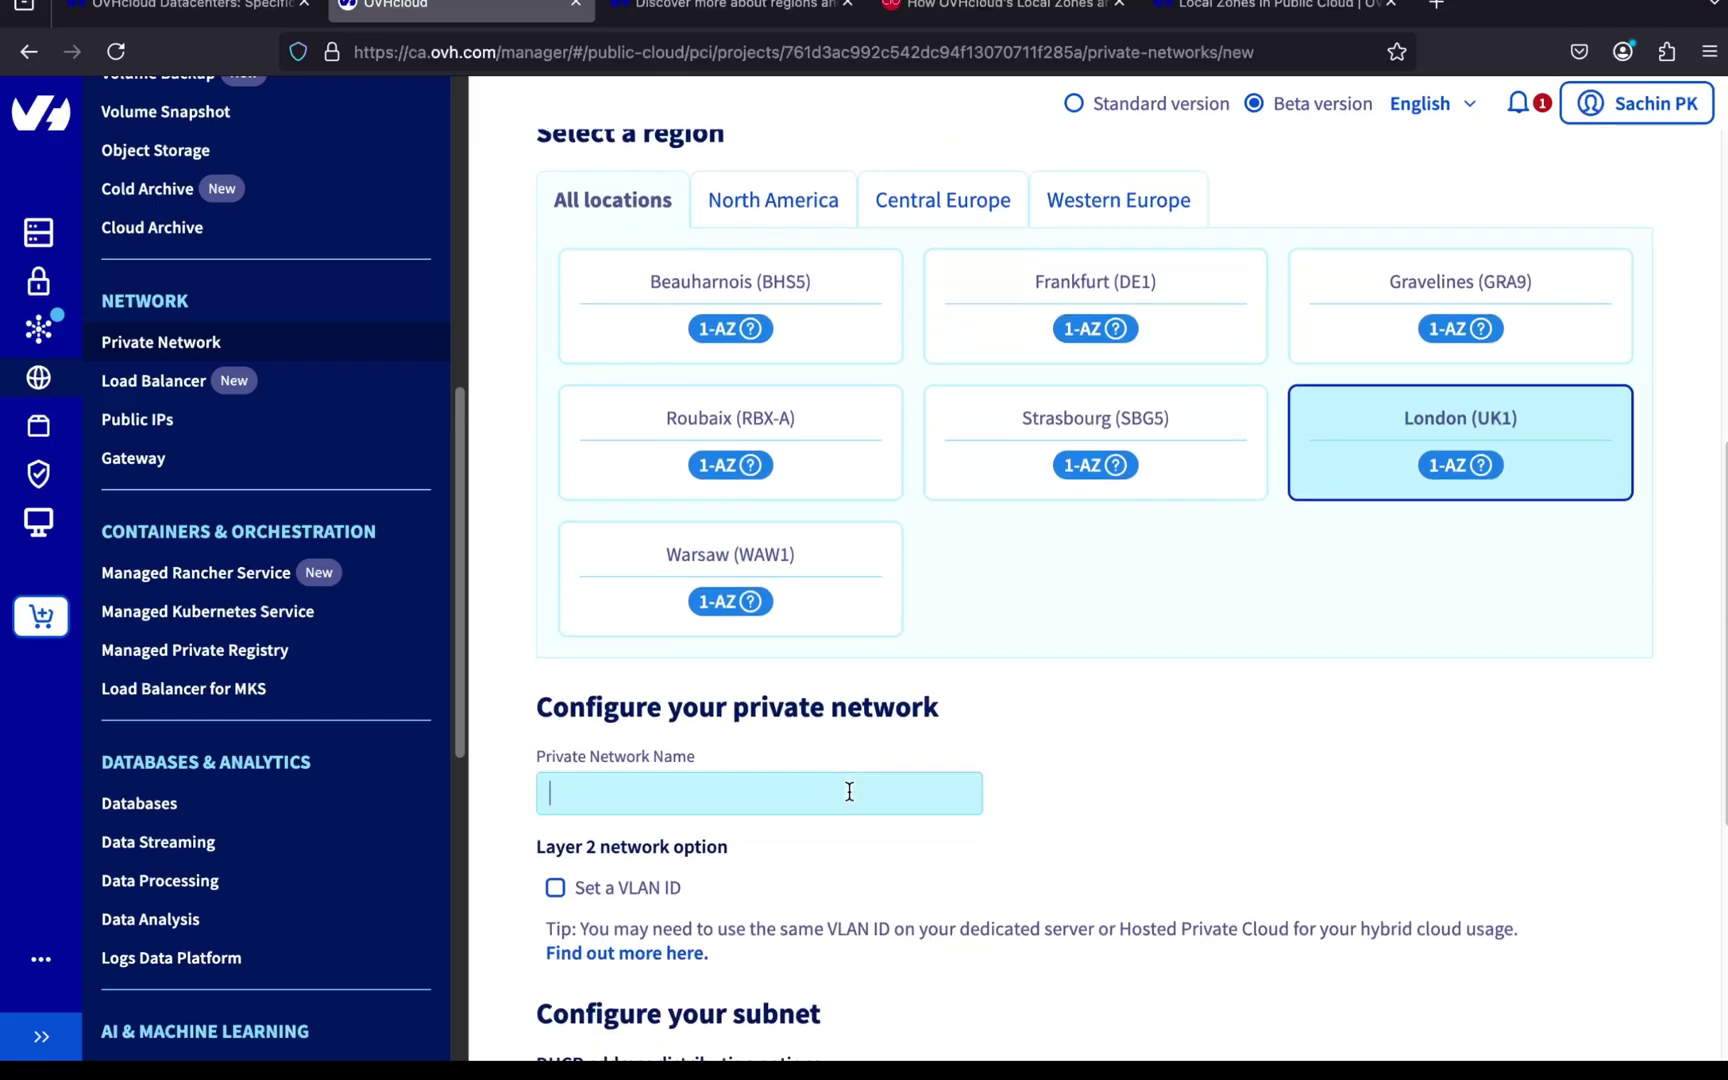
pyautogui.write('TestPrivateNetwor')
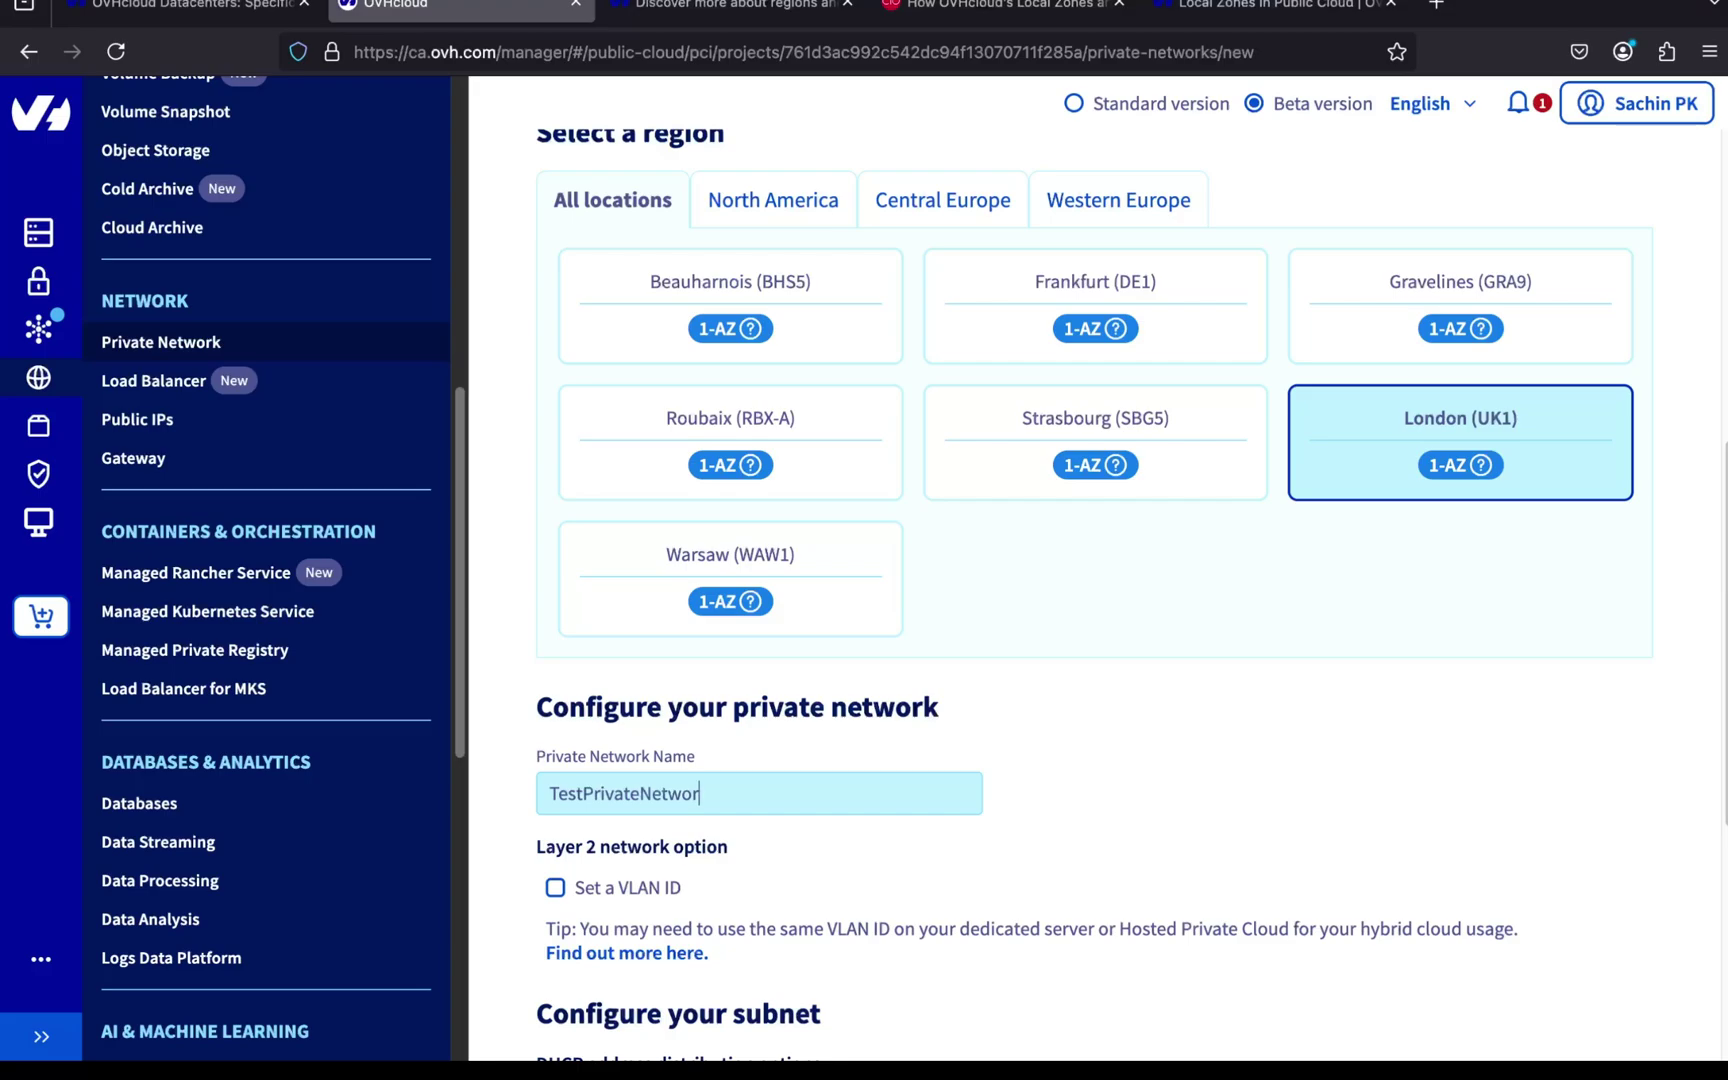
pyautogui.write('k')
pyautogui.click(1010, 866)
pyautogui.scroll(-3, 1008, 864)
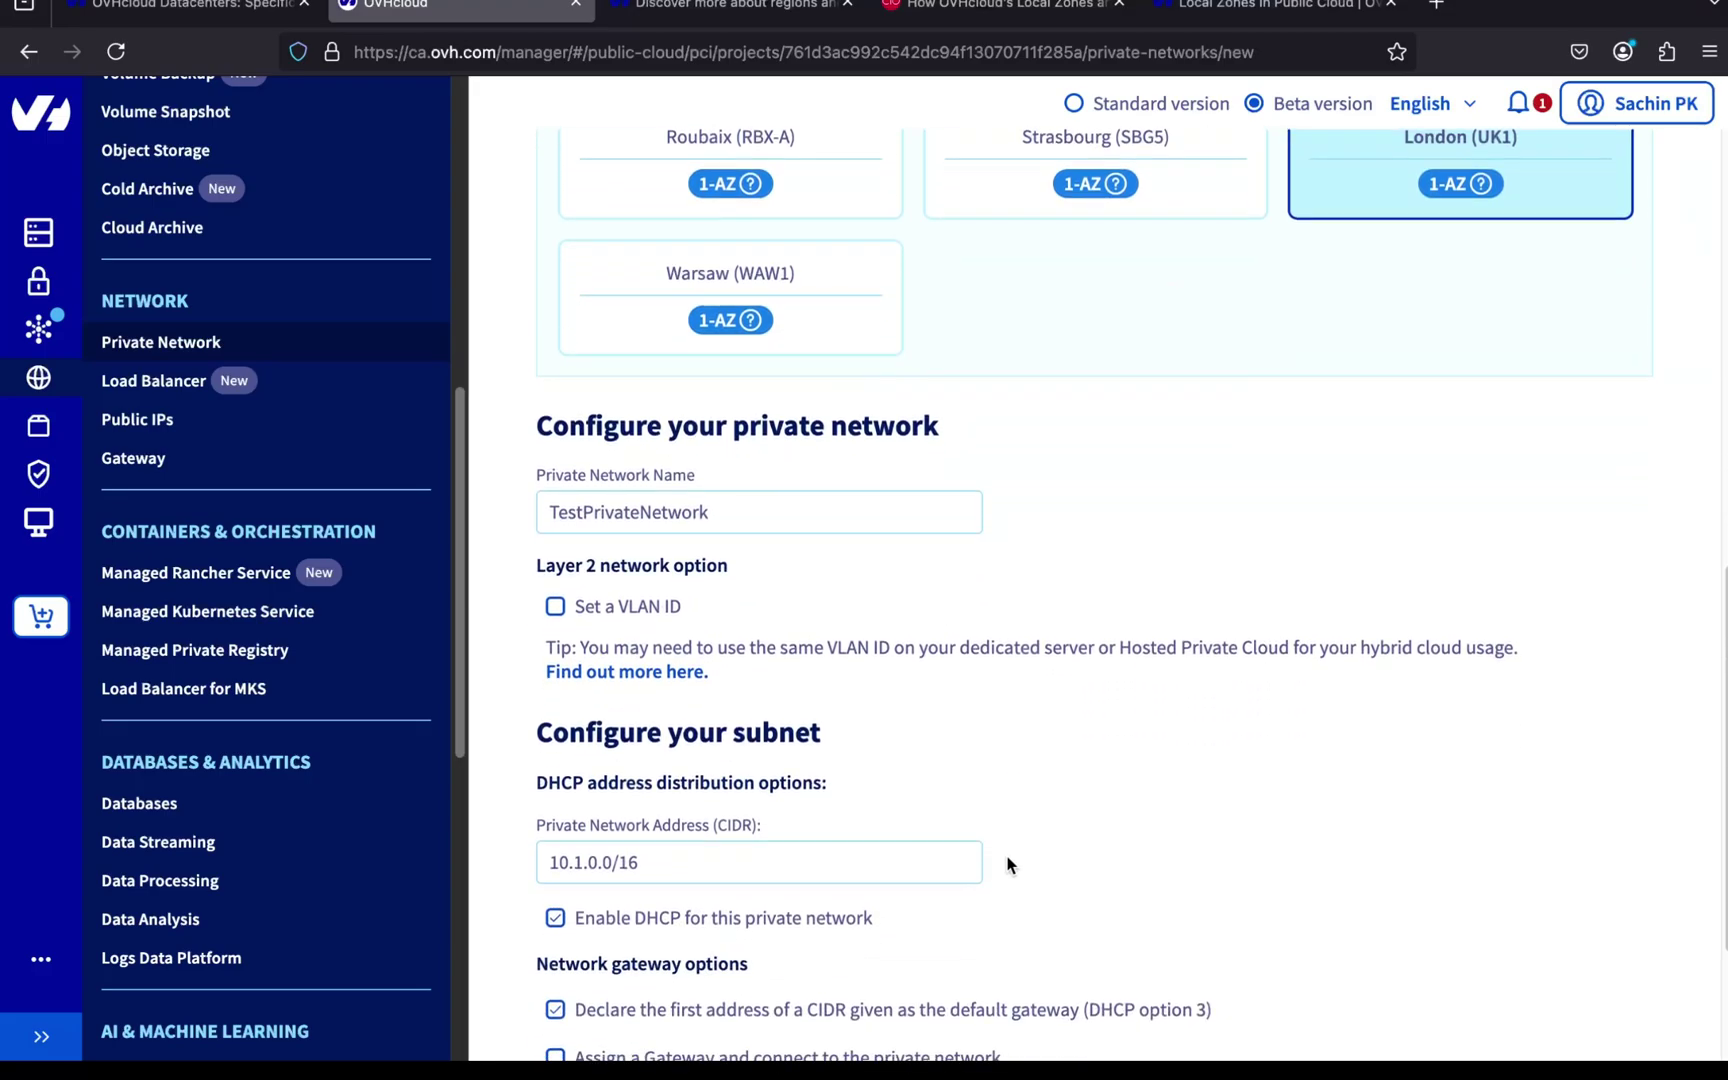
pyautogui.scroll(-2, 1010, 862)
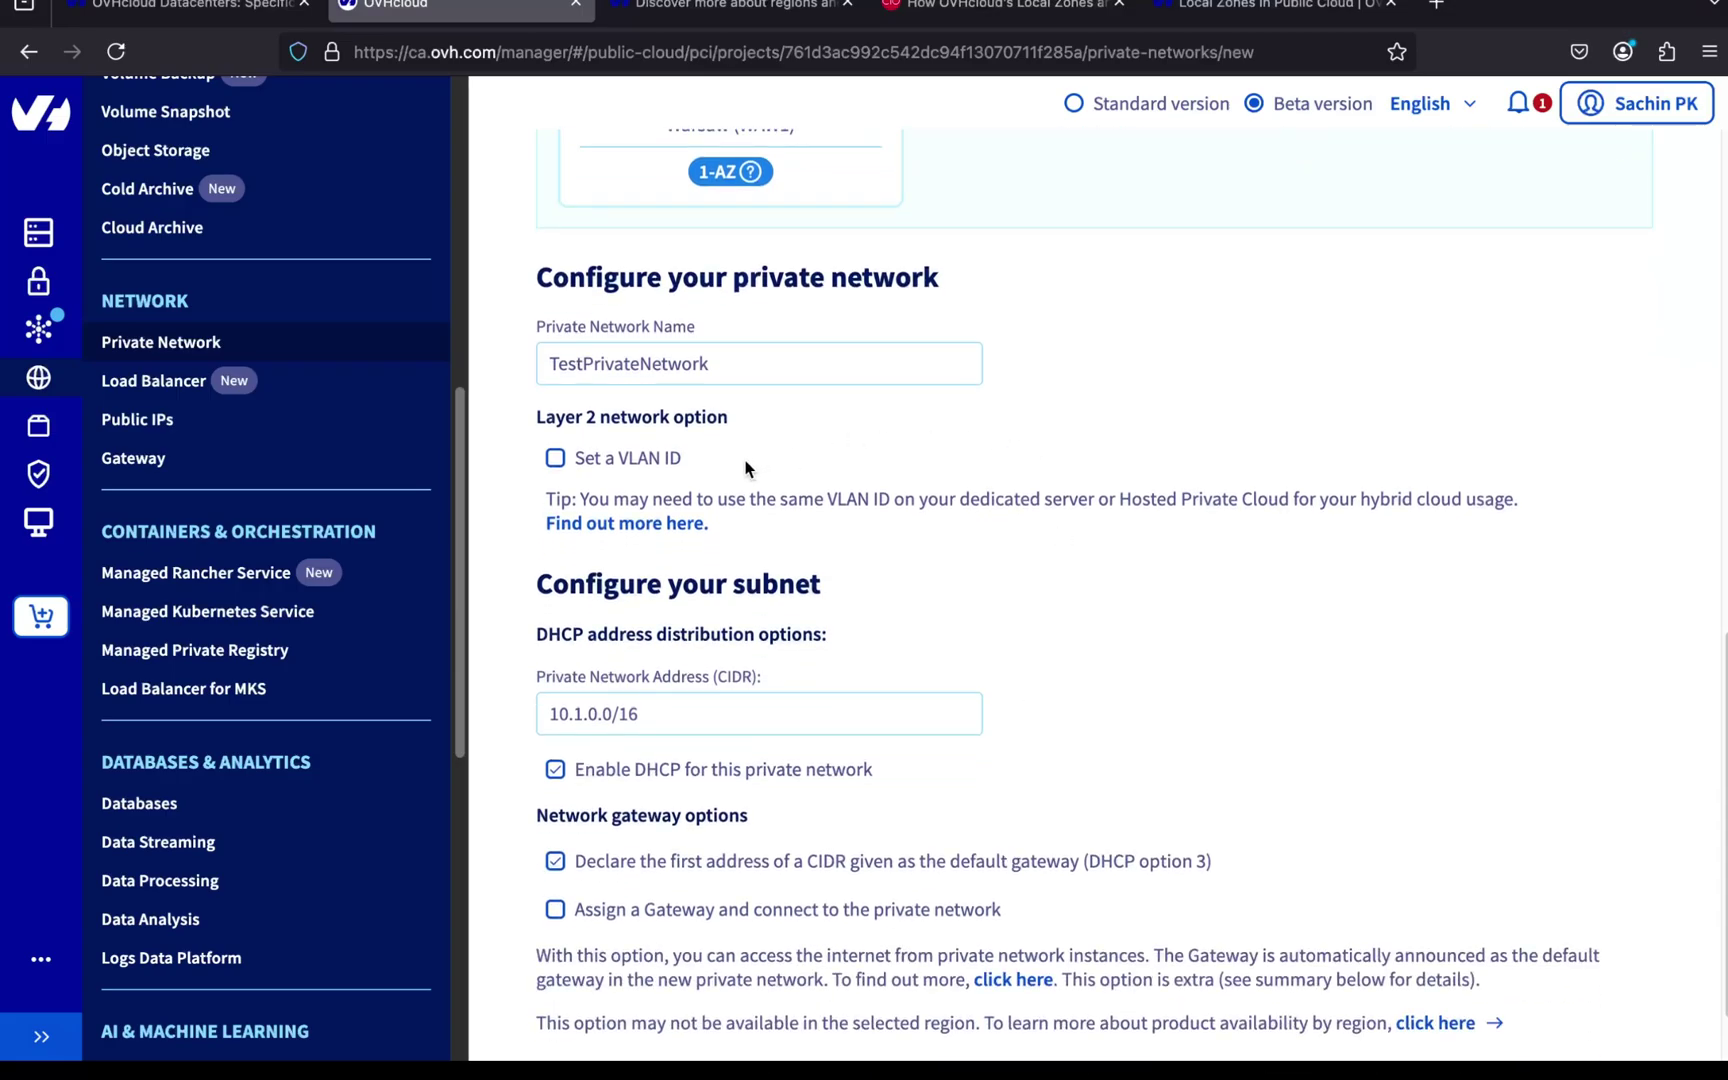
# Set a custom VLAN ID of 2 and keep the 10.2.0.0/16 subnet
pyautogui.click(677, 465)
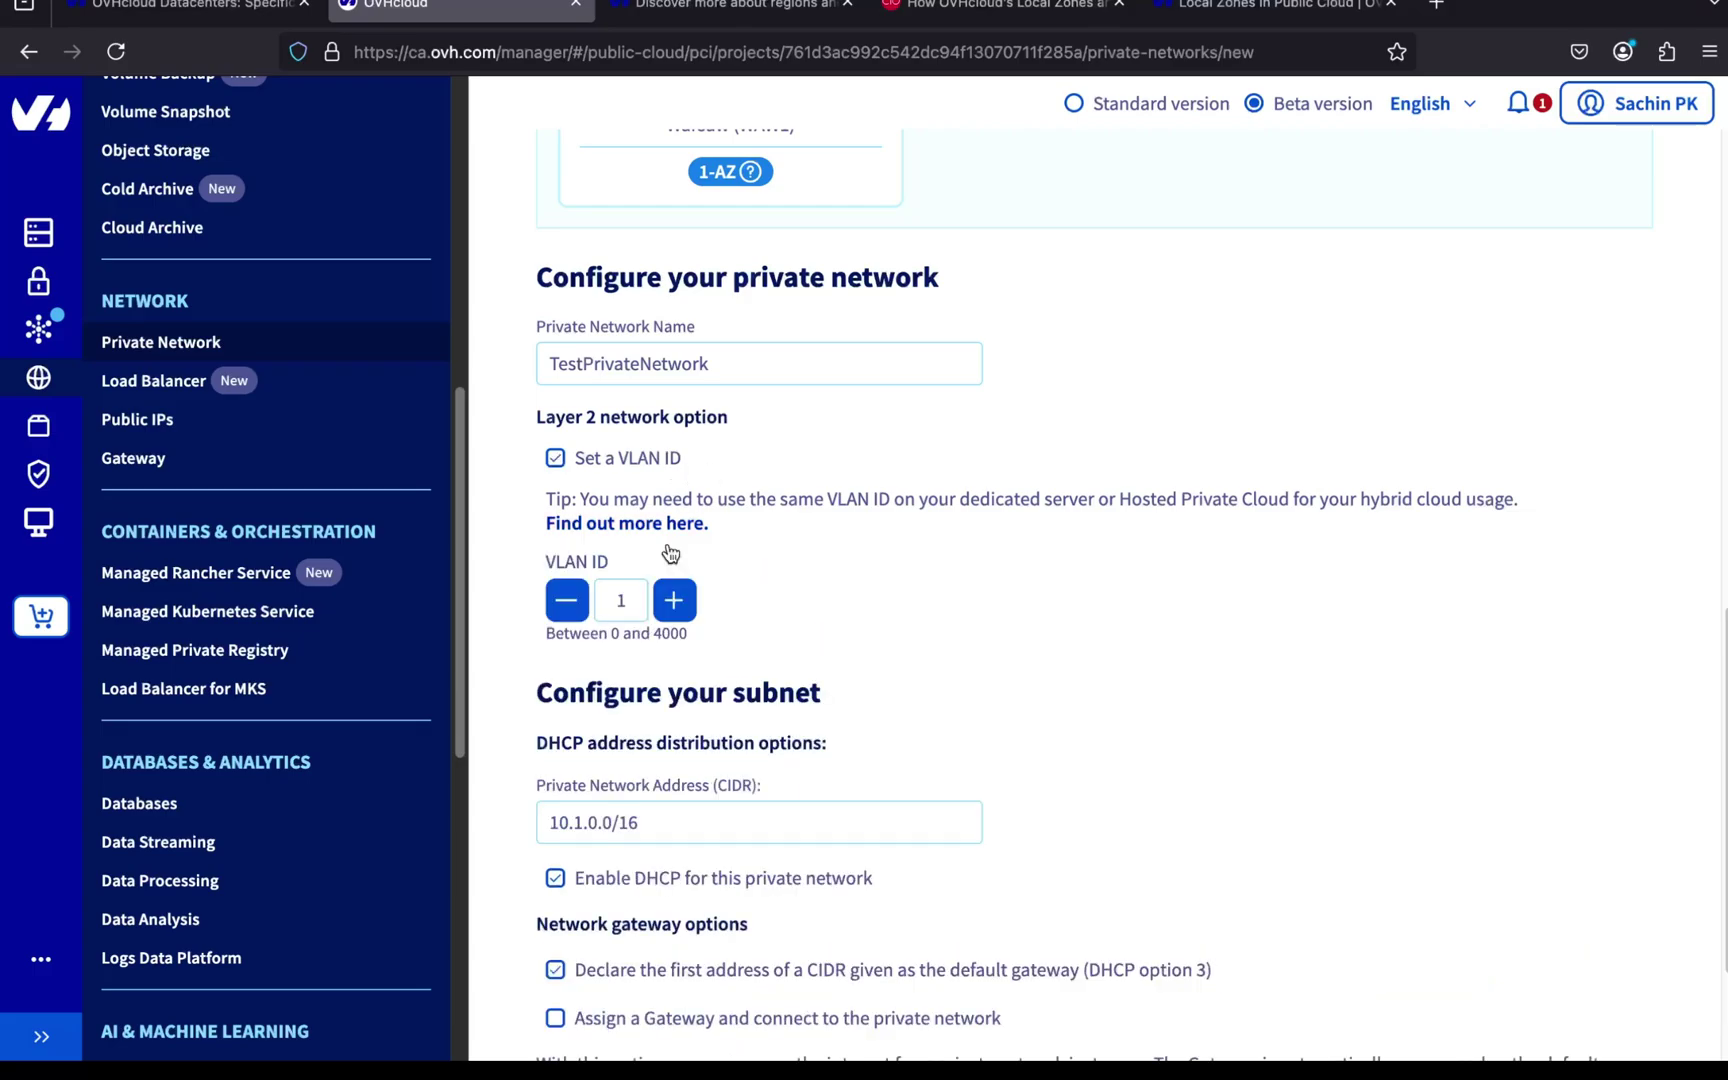
pyautogui.click(675, 610)
pyautogui.scroll(-3, 906, 657)
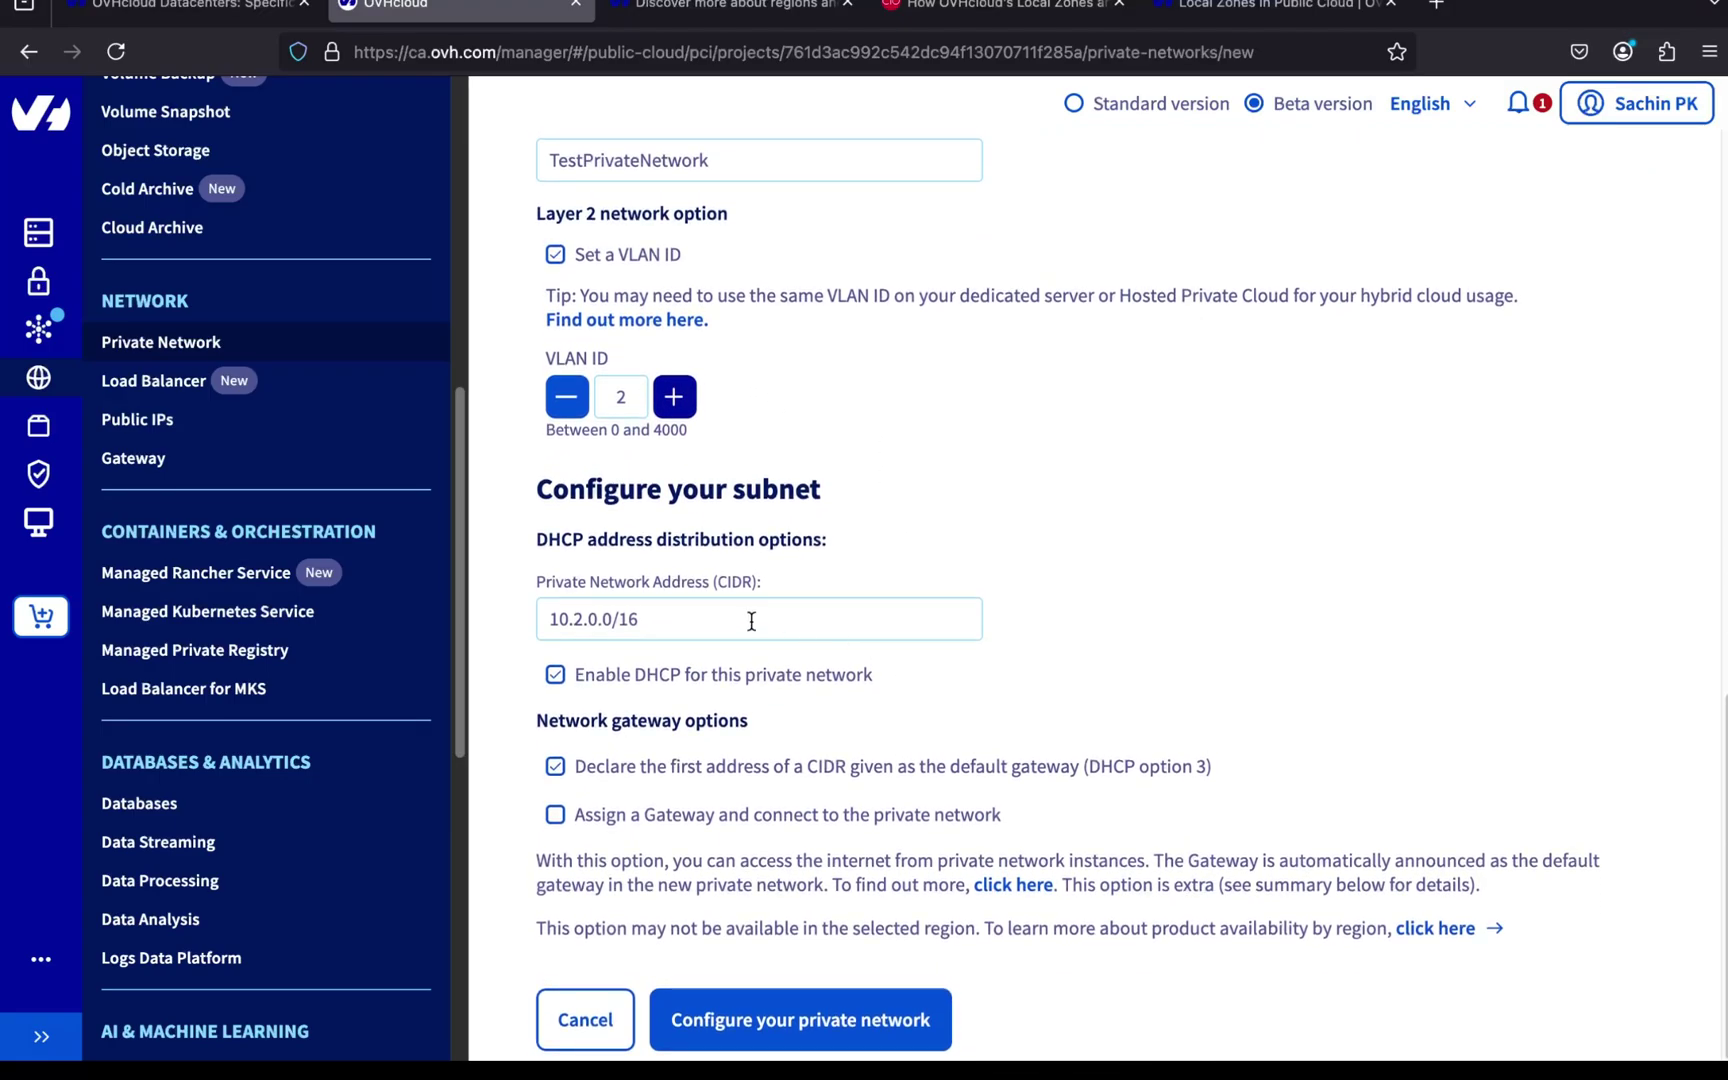
pyautogui.click(660, 620)
pyautogui.click(935, 530)
# Create TestPrivateNetwork and check it is listed with gateway 10.2.0.1 and DHCP
pyautogui.click(809, 1021)
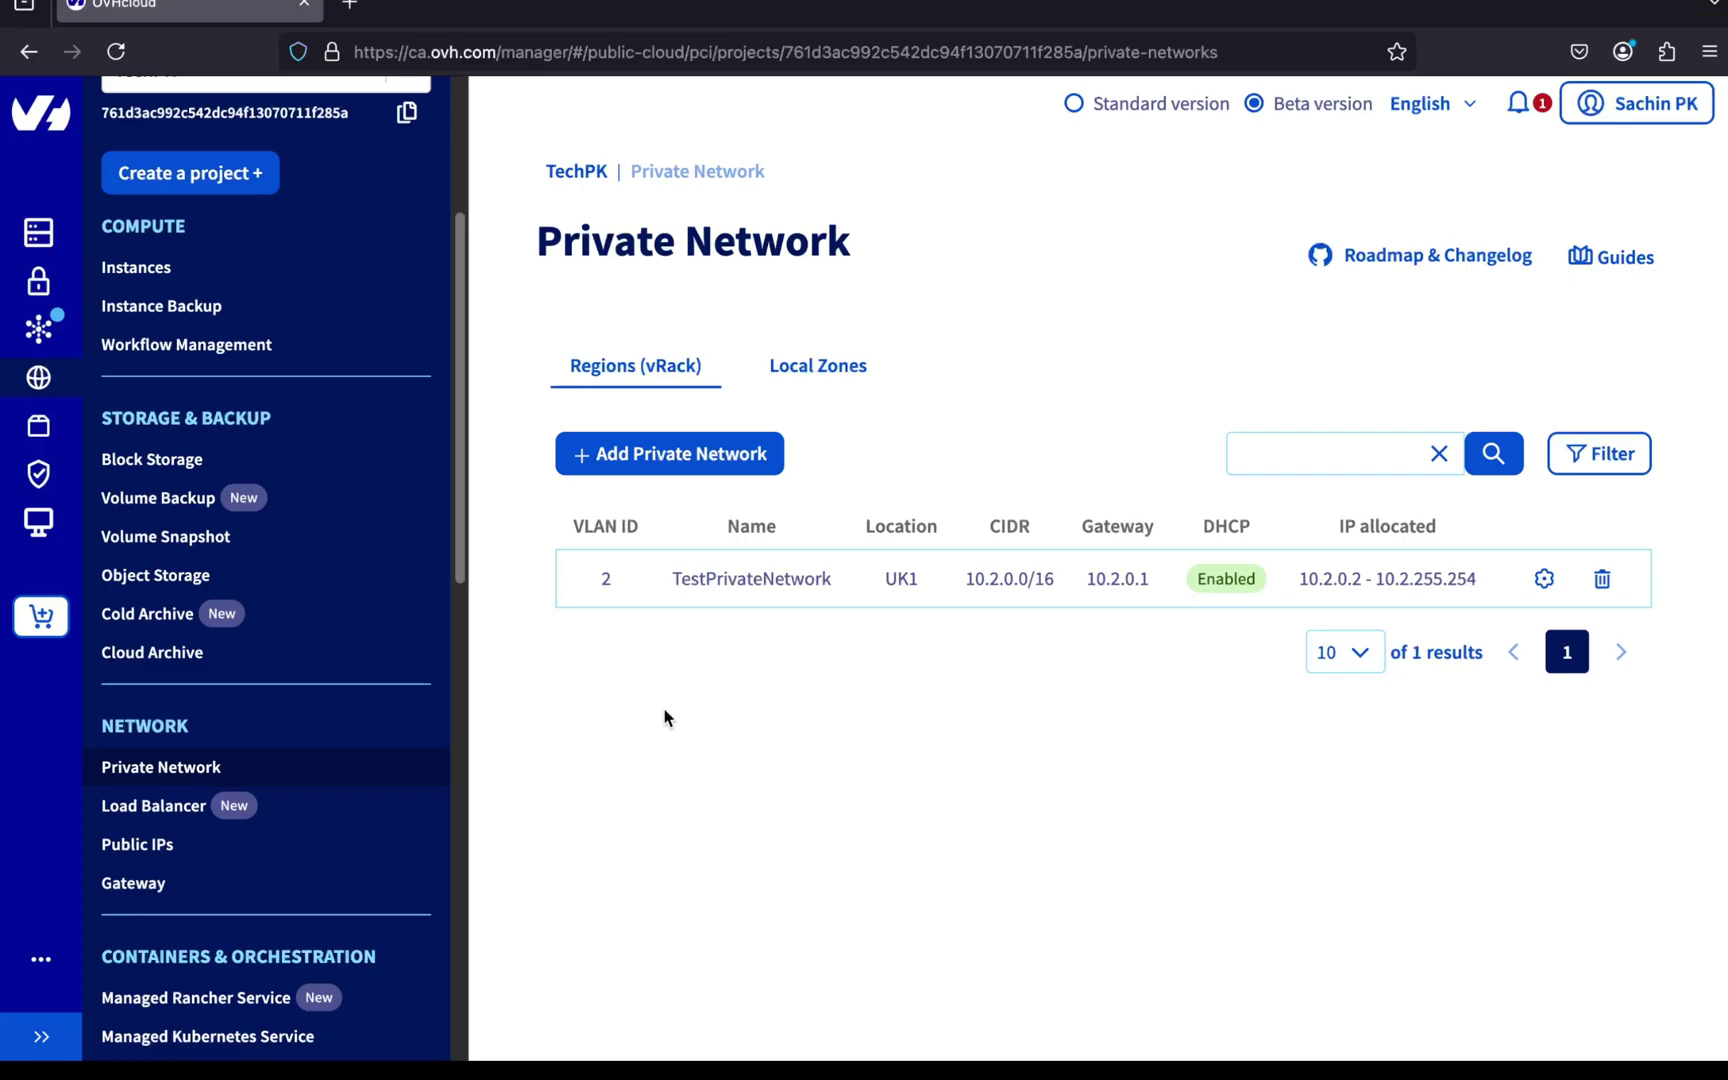
pyautogui.scroll(3, 304, 608)
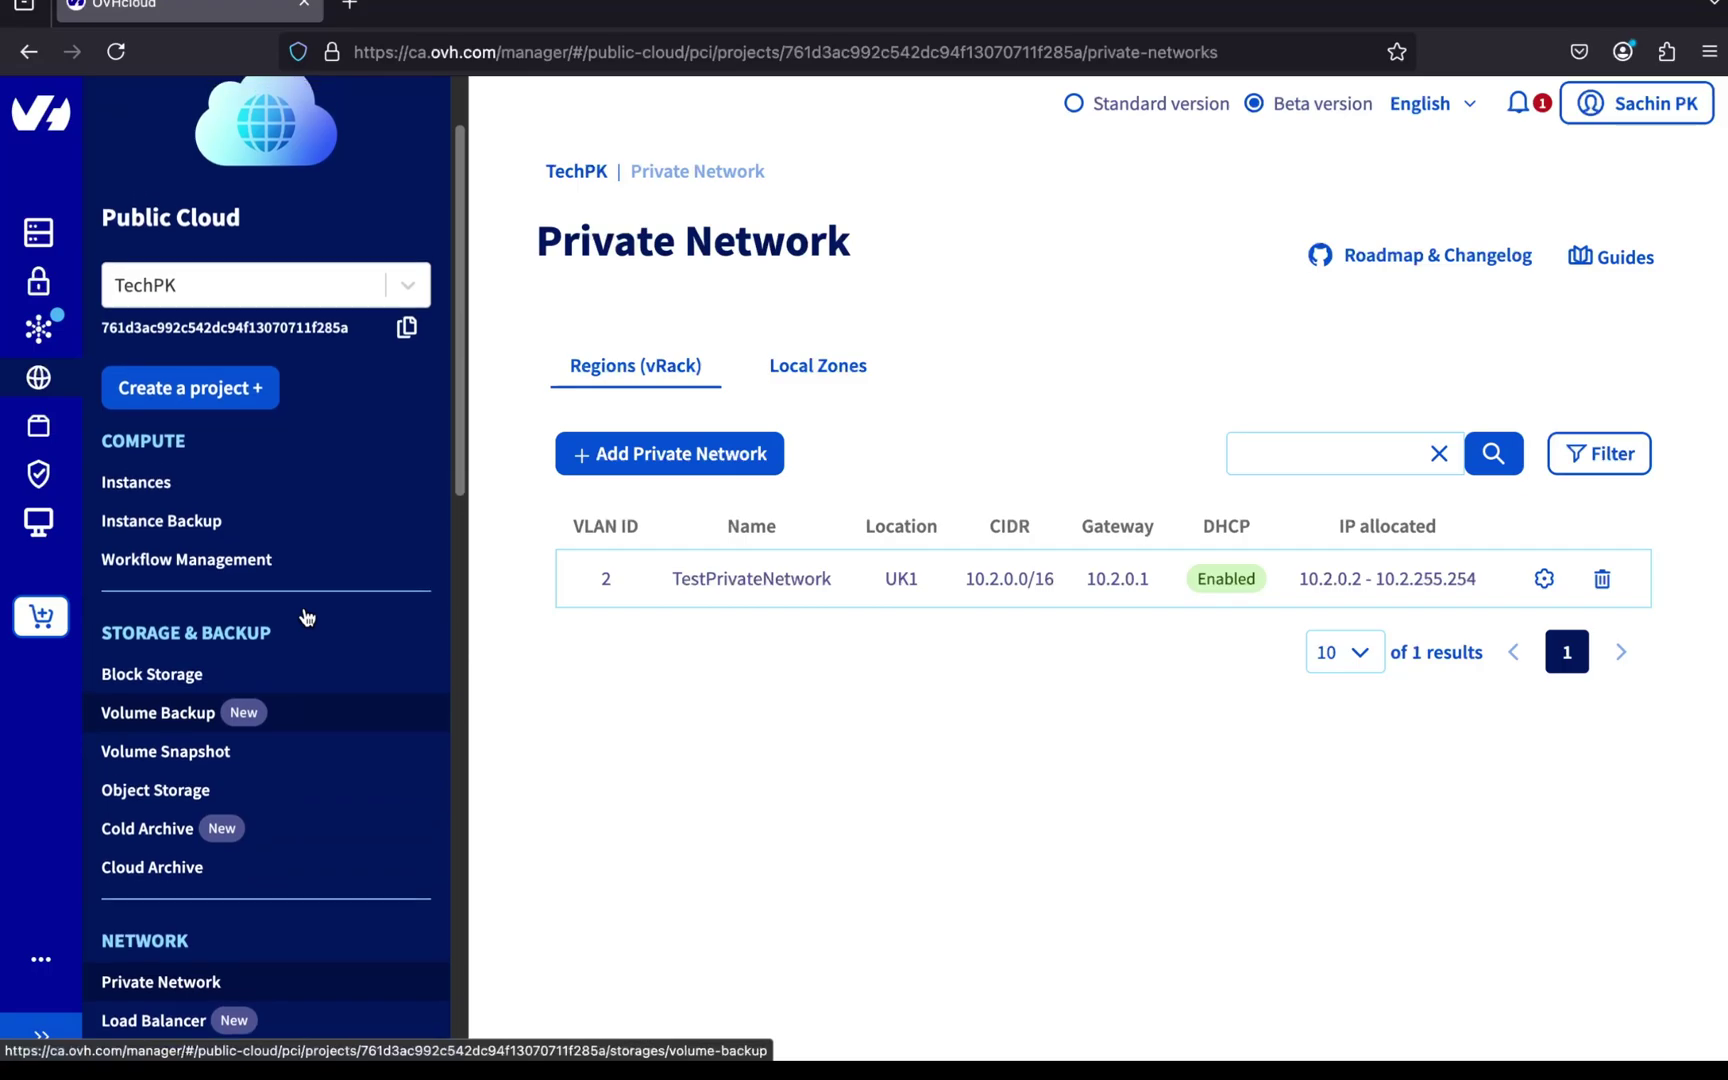
pyautogui.scroll(2, 304, 610)
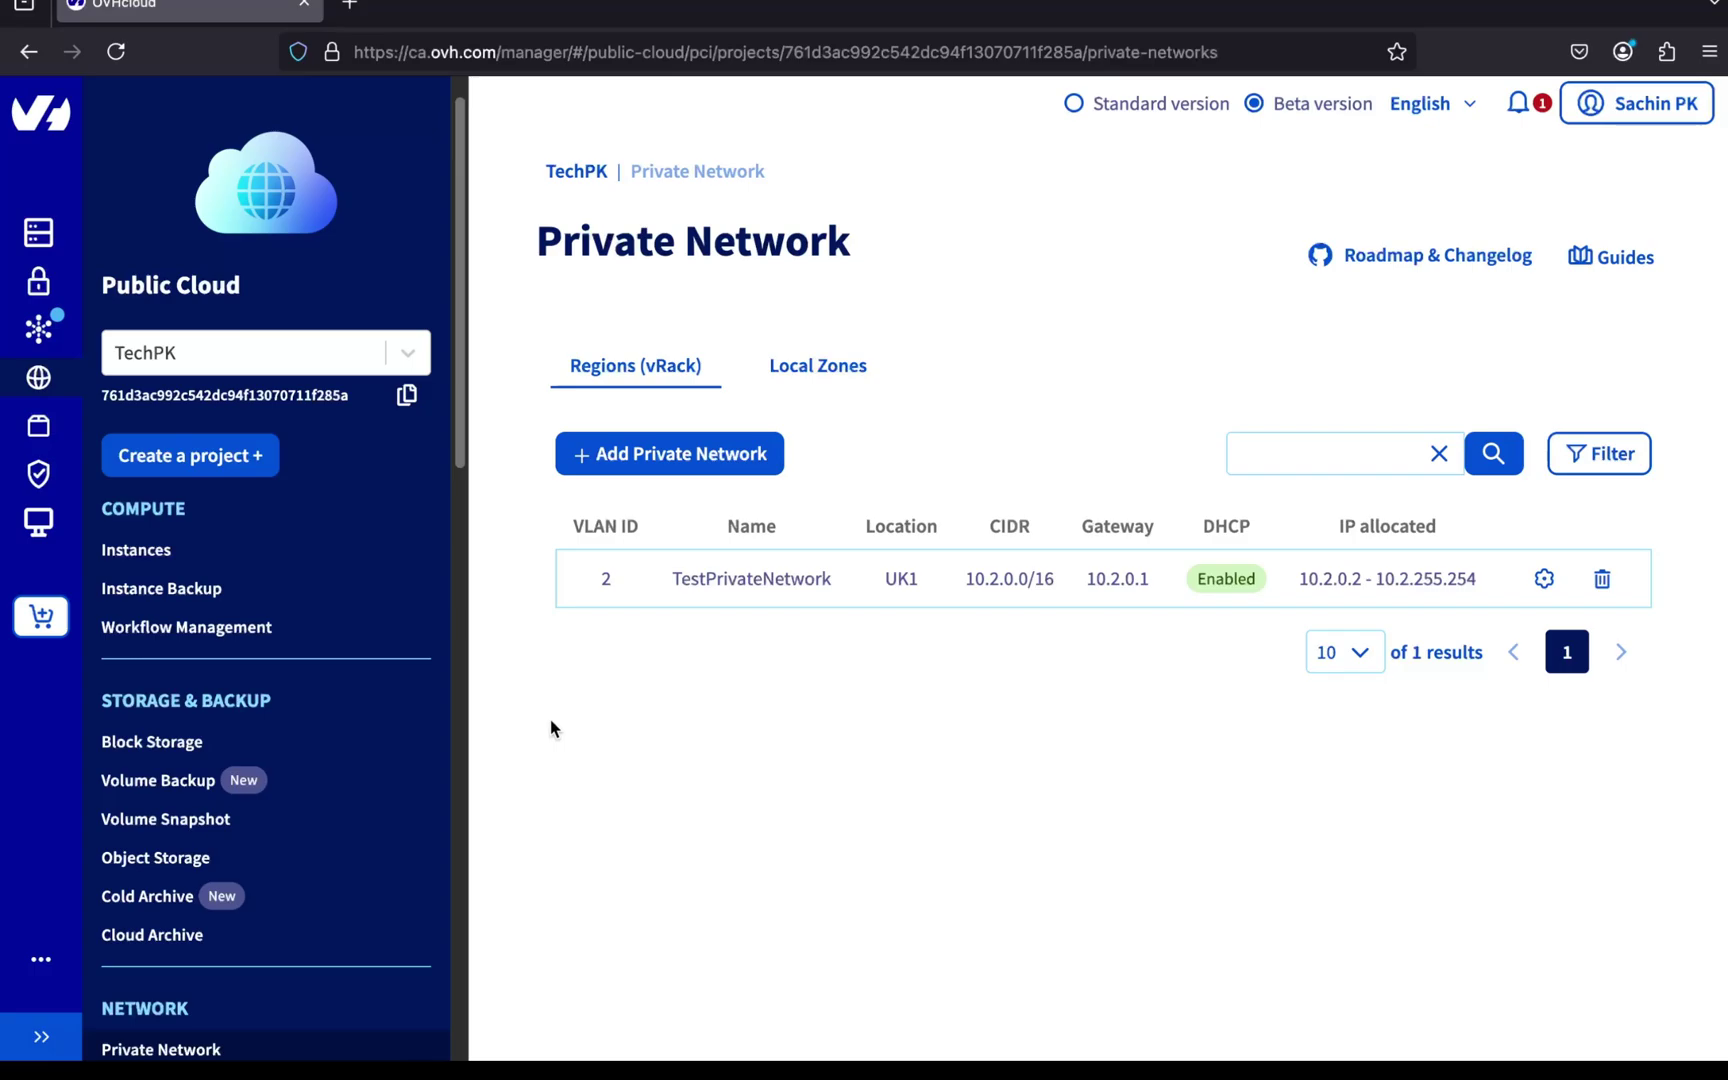
# Go to the TechPK project's Instances and begin creating a new instance
pyautogui.click(292, 566)
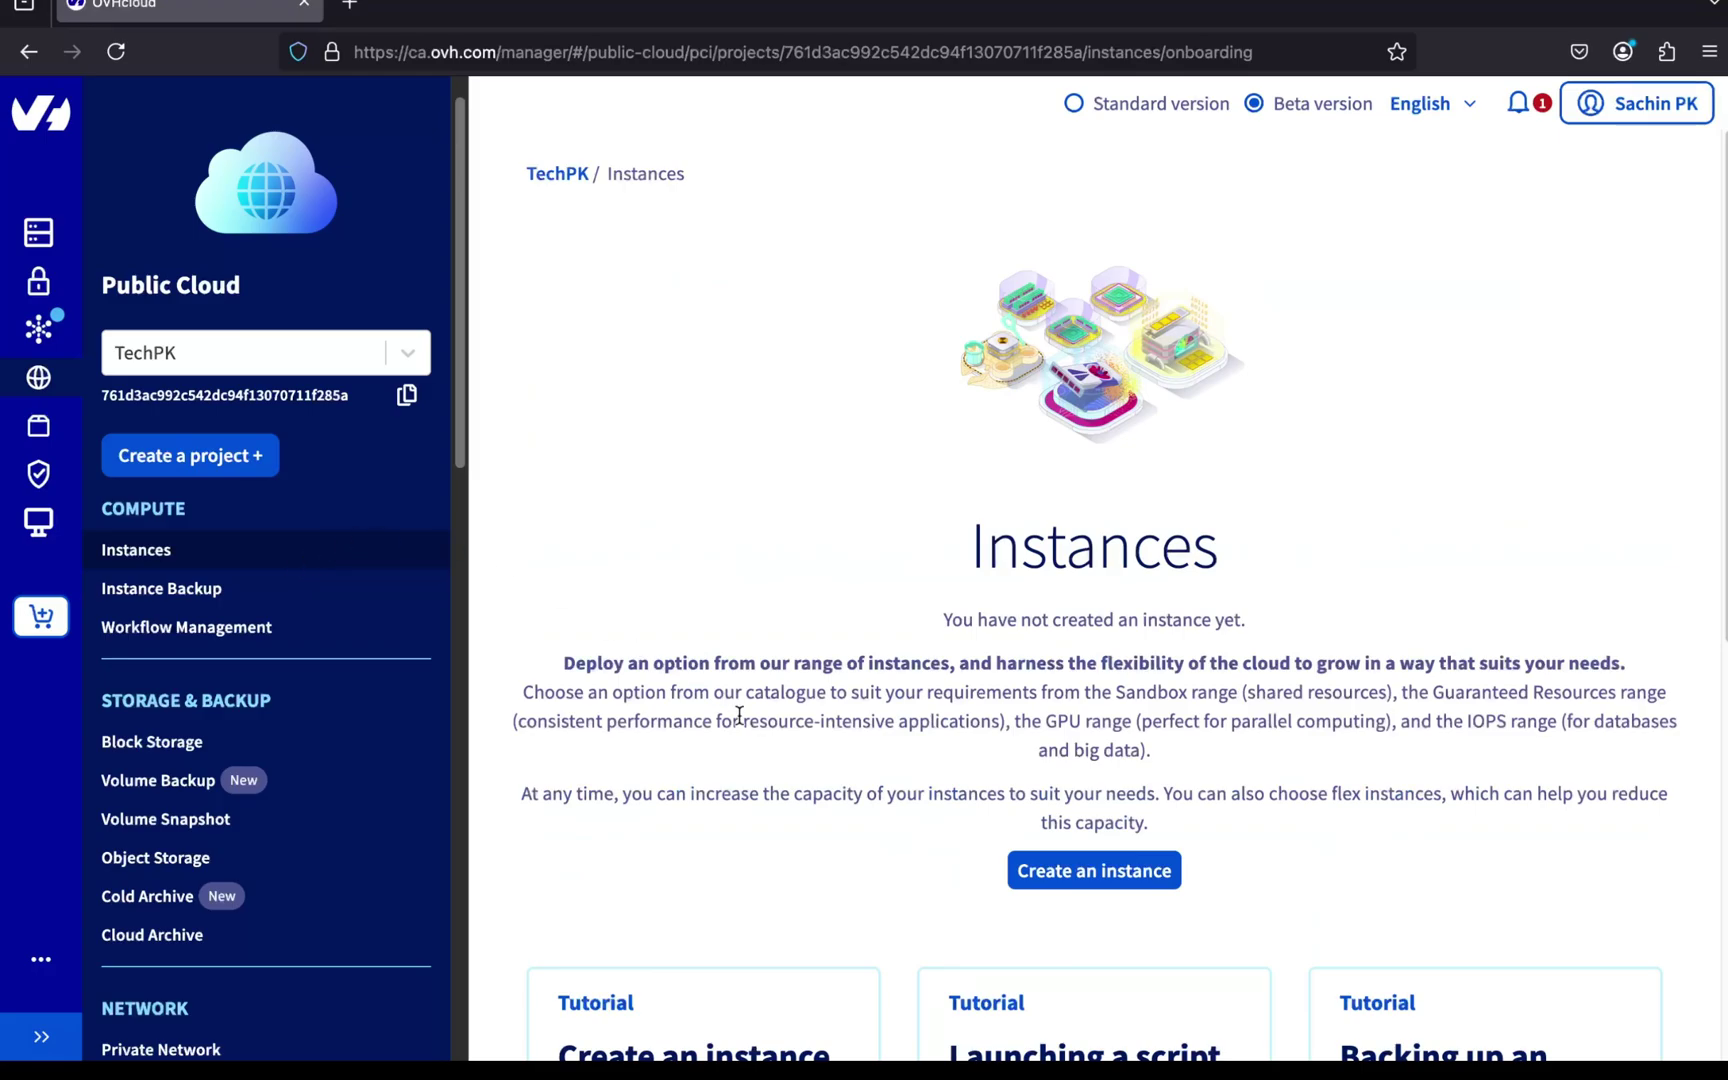
pyautogui.click(1050, 880)
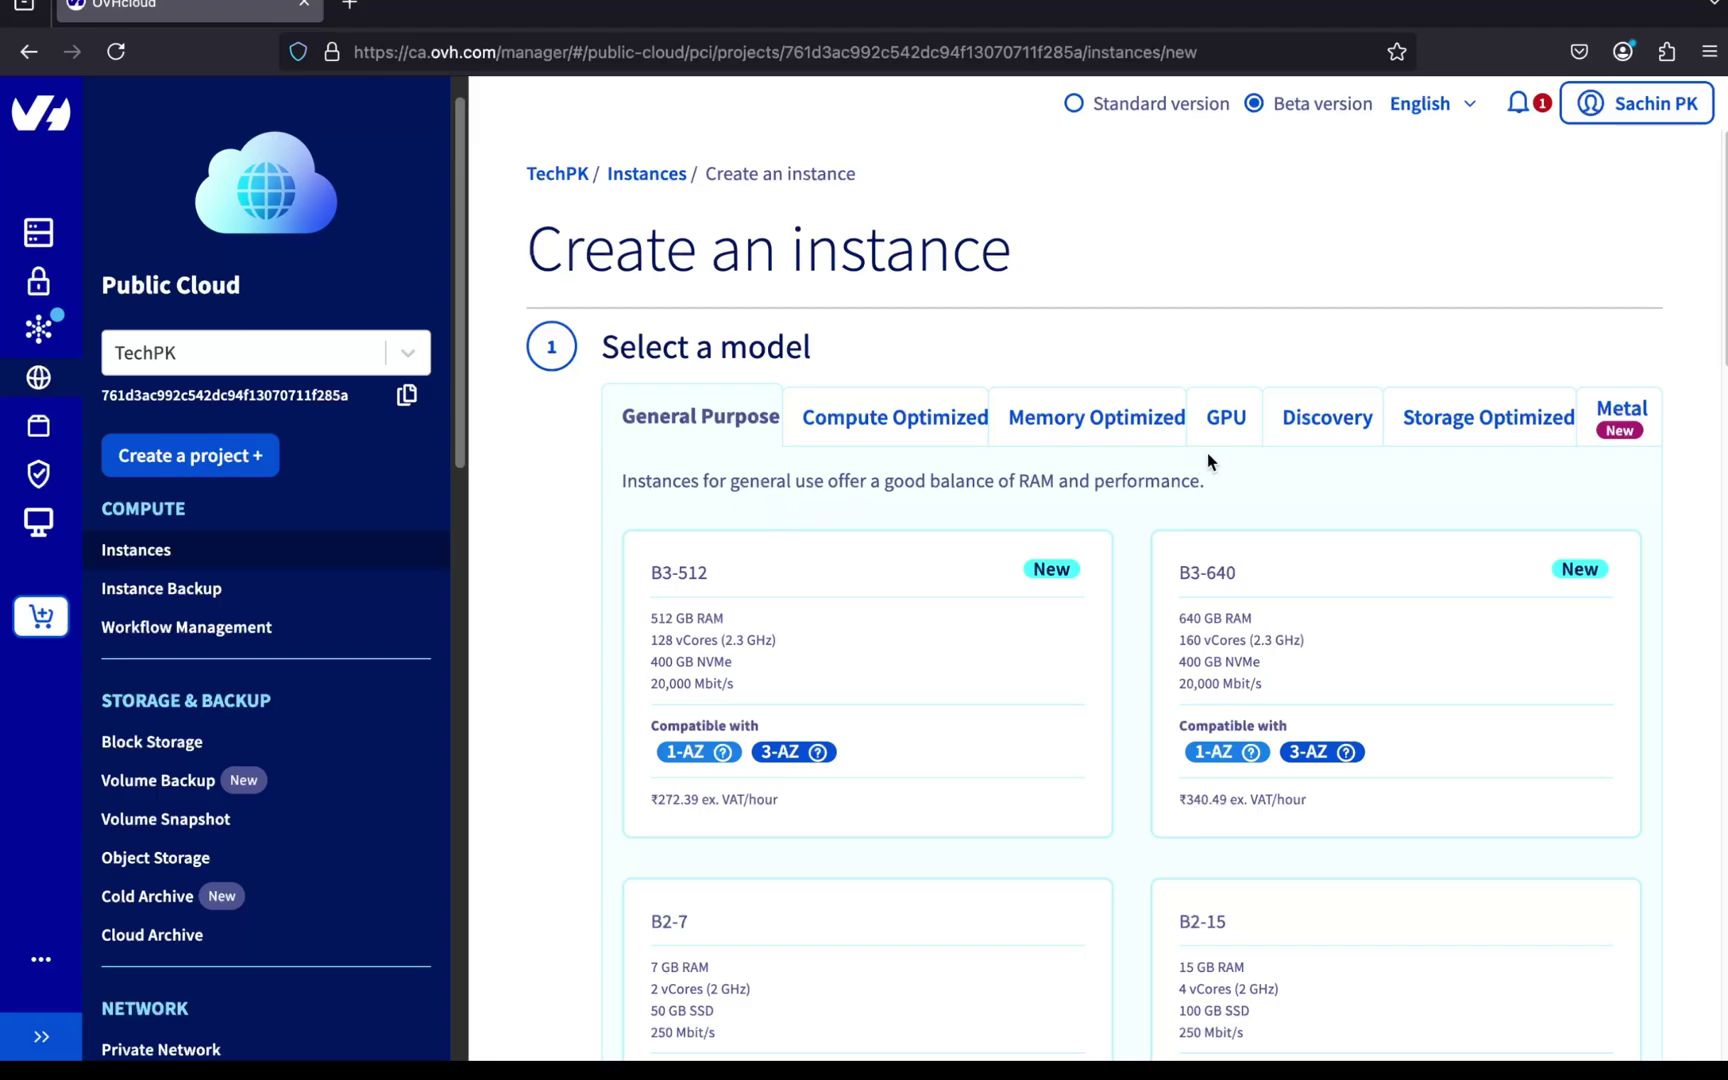
# Choose the Discovery D2-2 instance model
pyautogui.click(1333, 433)
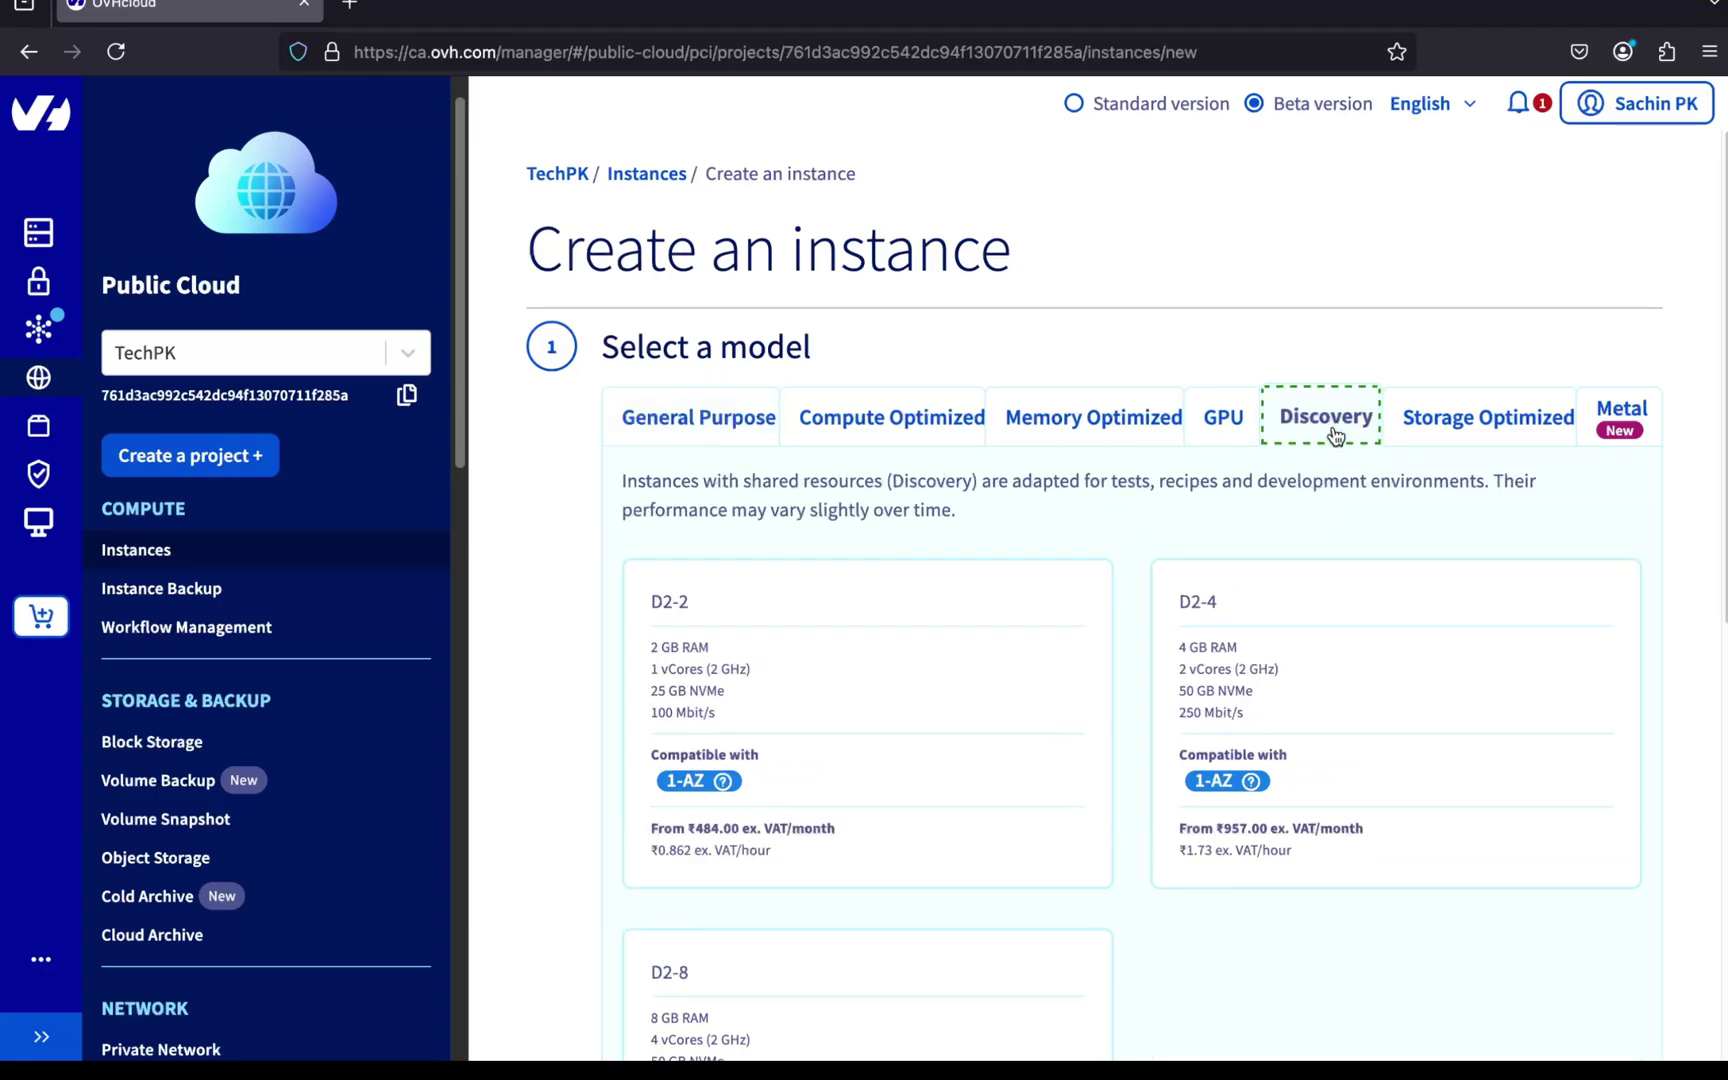
pyautogui.click(860, 671)
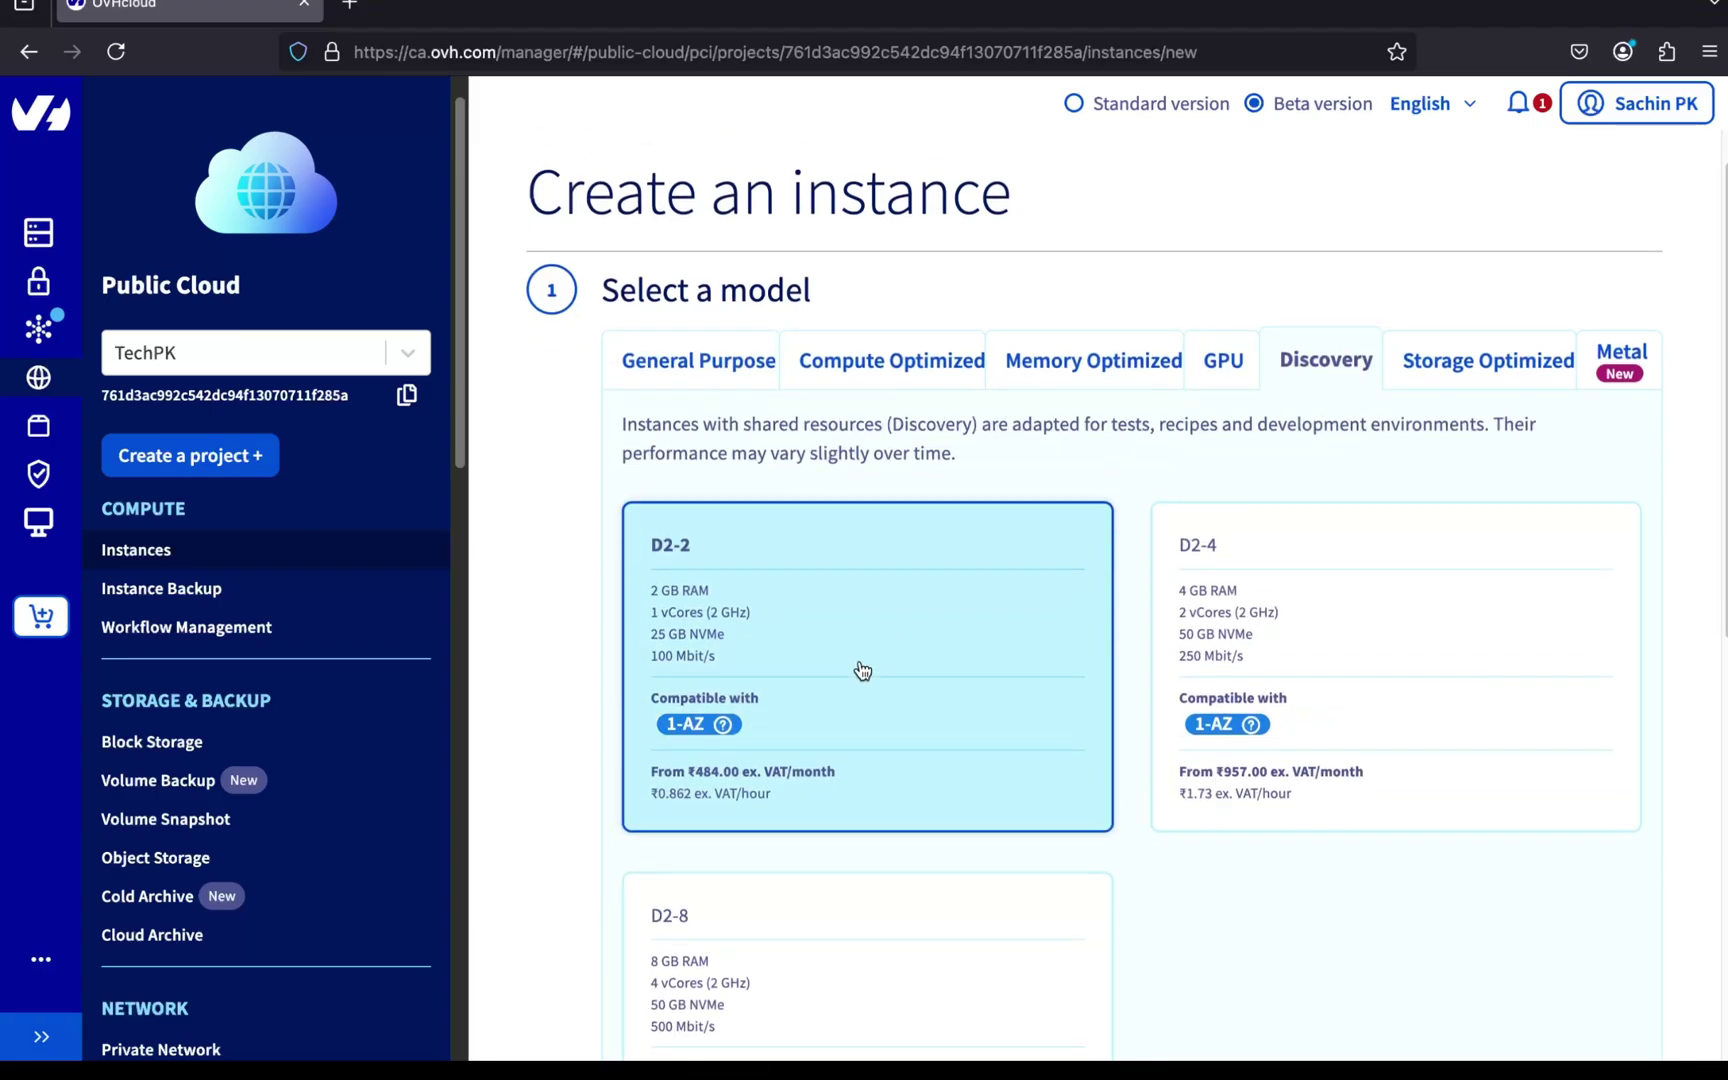
pyautogui.scroll(-6, 860, 671)
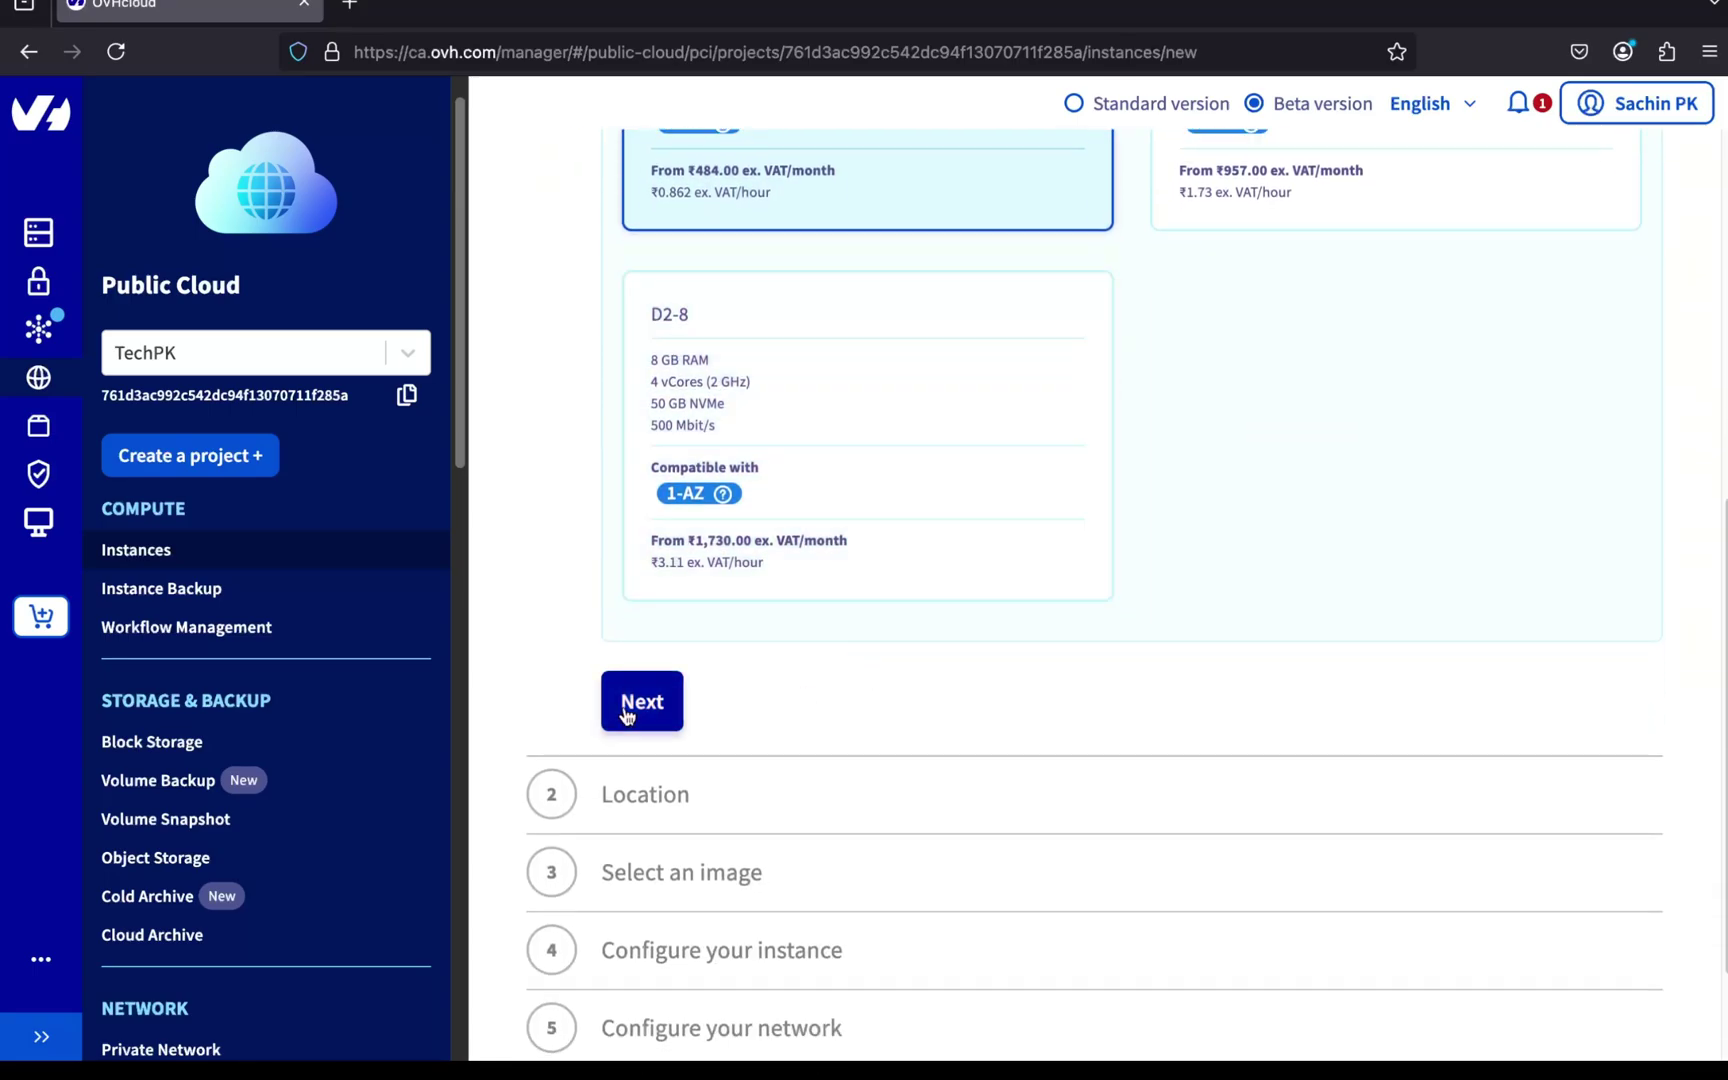
pyautogui.click(640, 701)
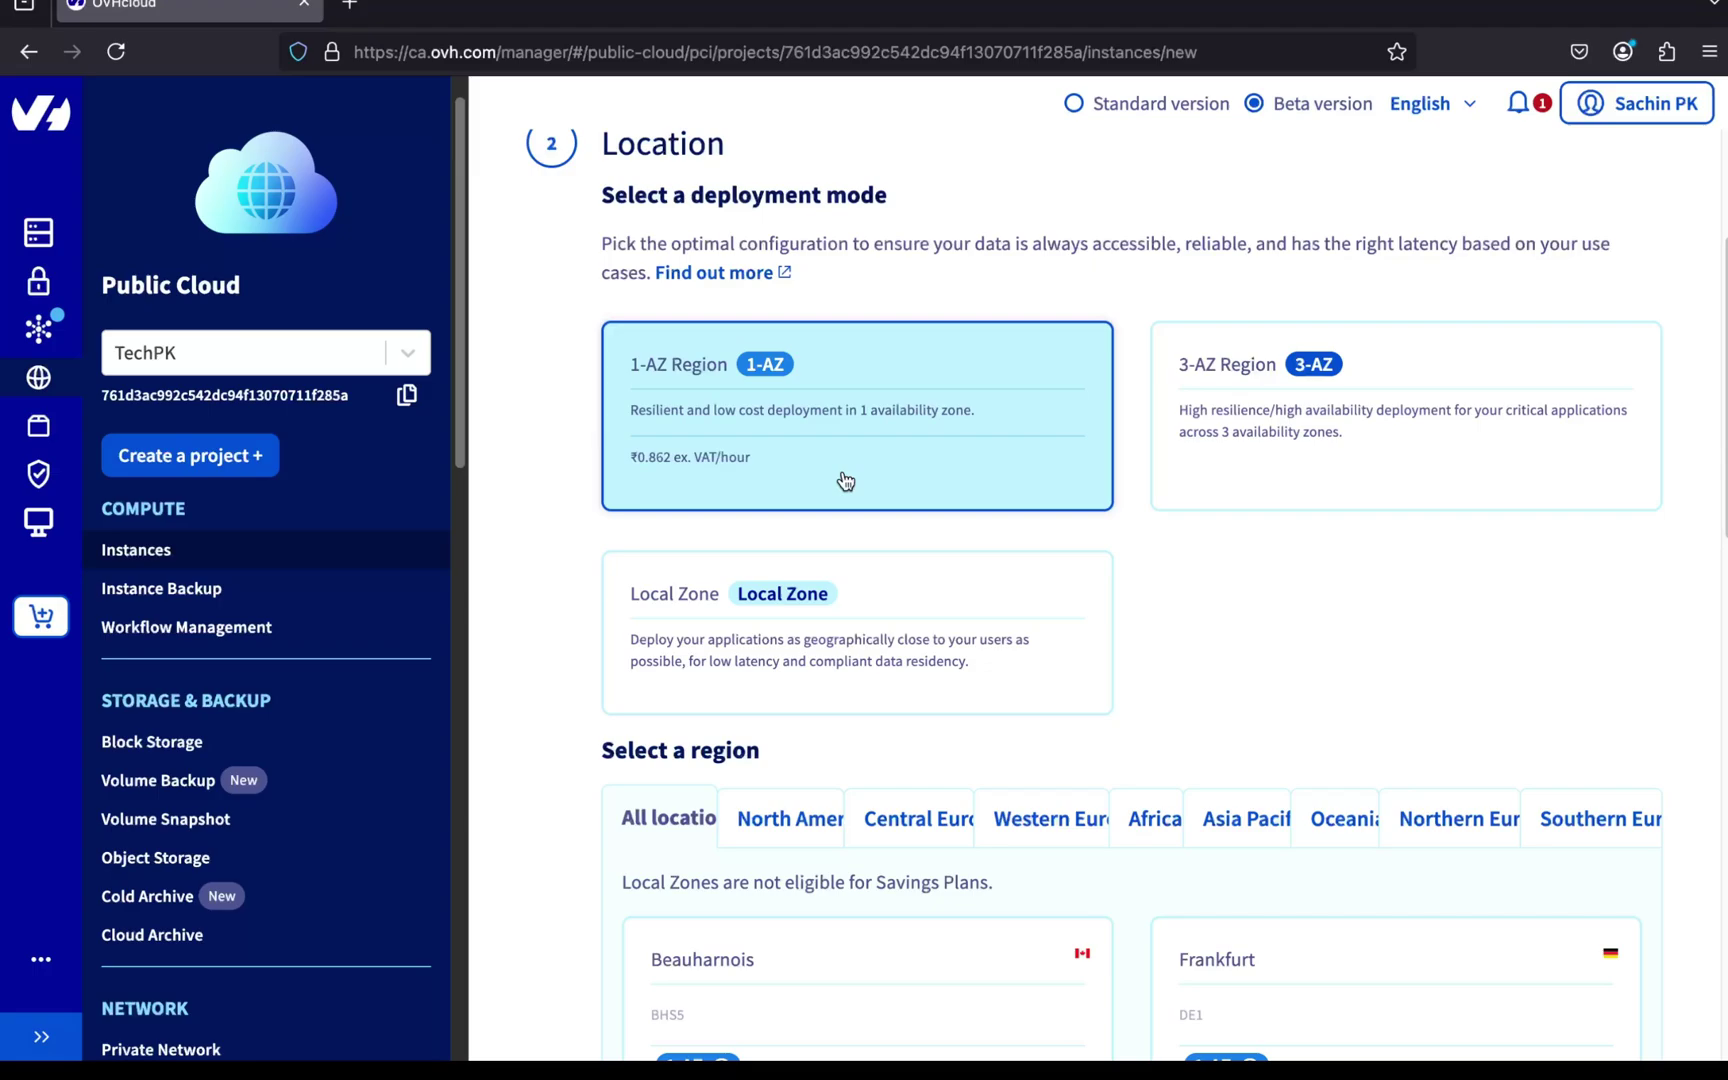
# Keep the 1-AZ Region mode and choose London (UK1) as the instance region
pyautogui.scroll(-3, 845, 481)
pyautogui.scroll(-4, 845, 481)
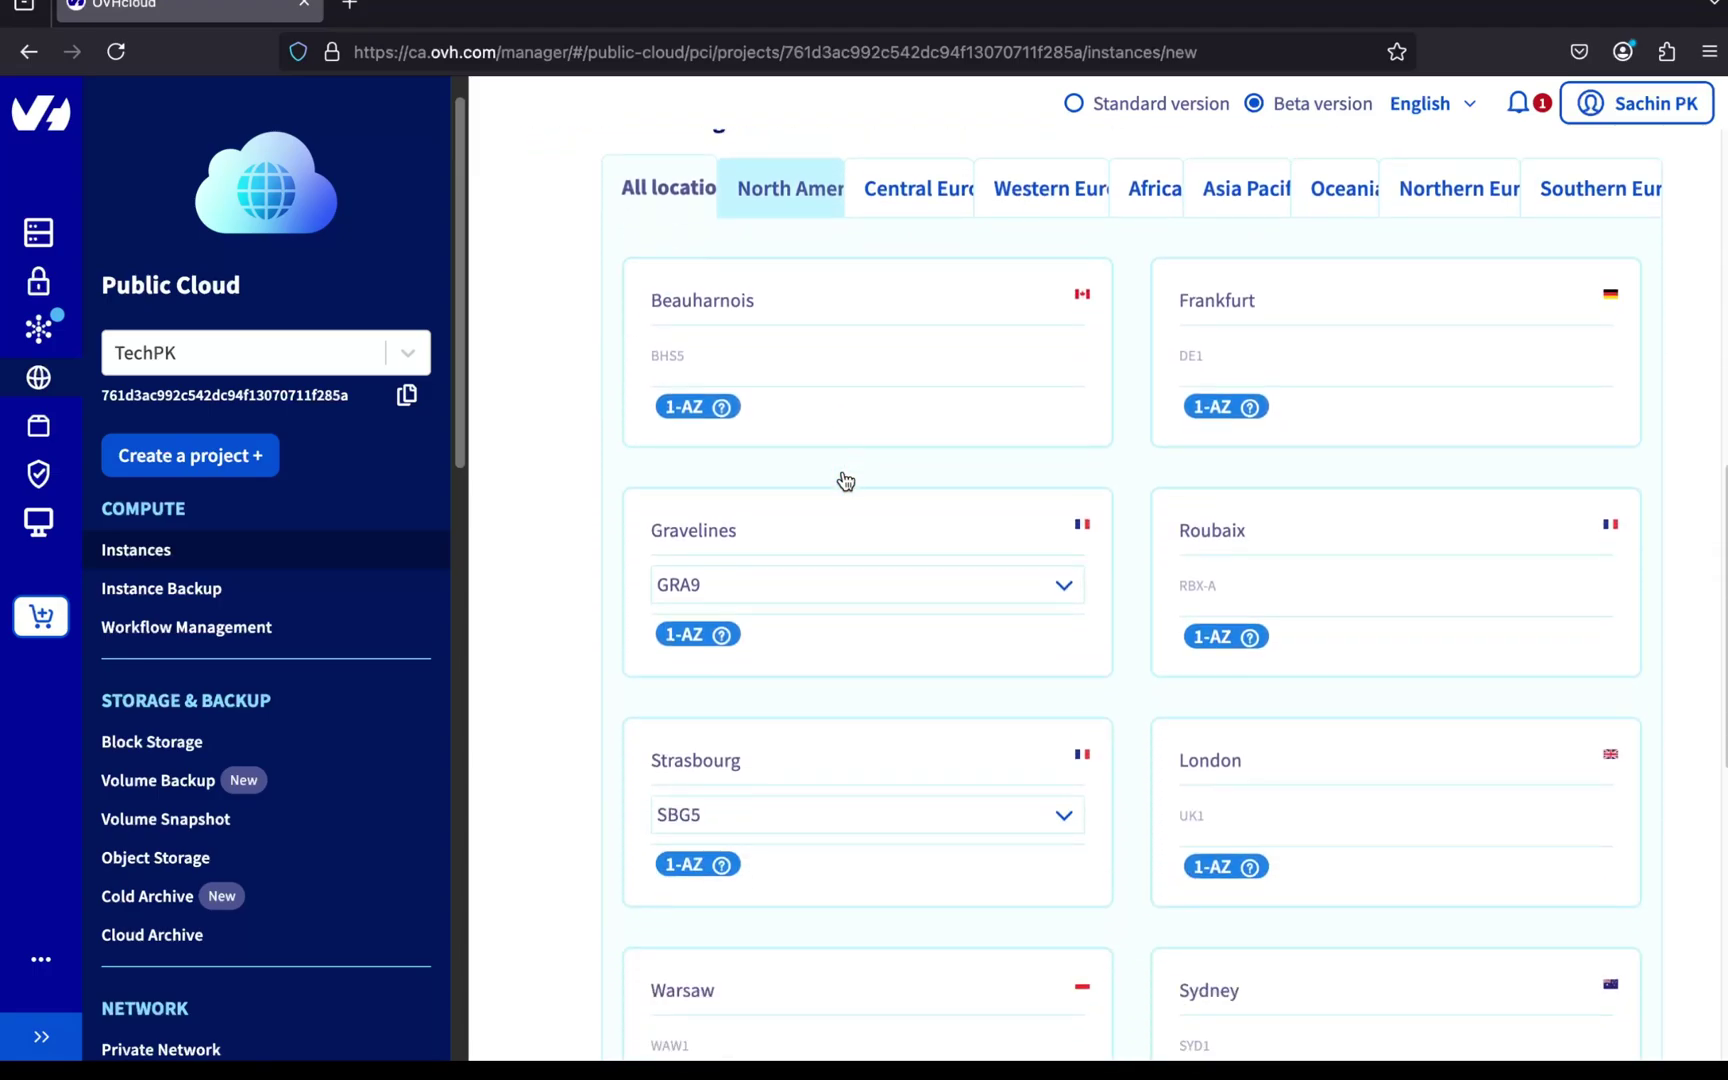
pyautogui.click(1310, 669)
pyautogui.scroll(-1, 1310, 669)
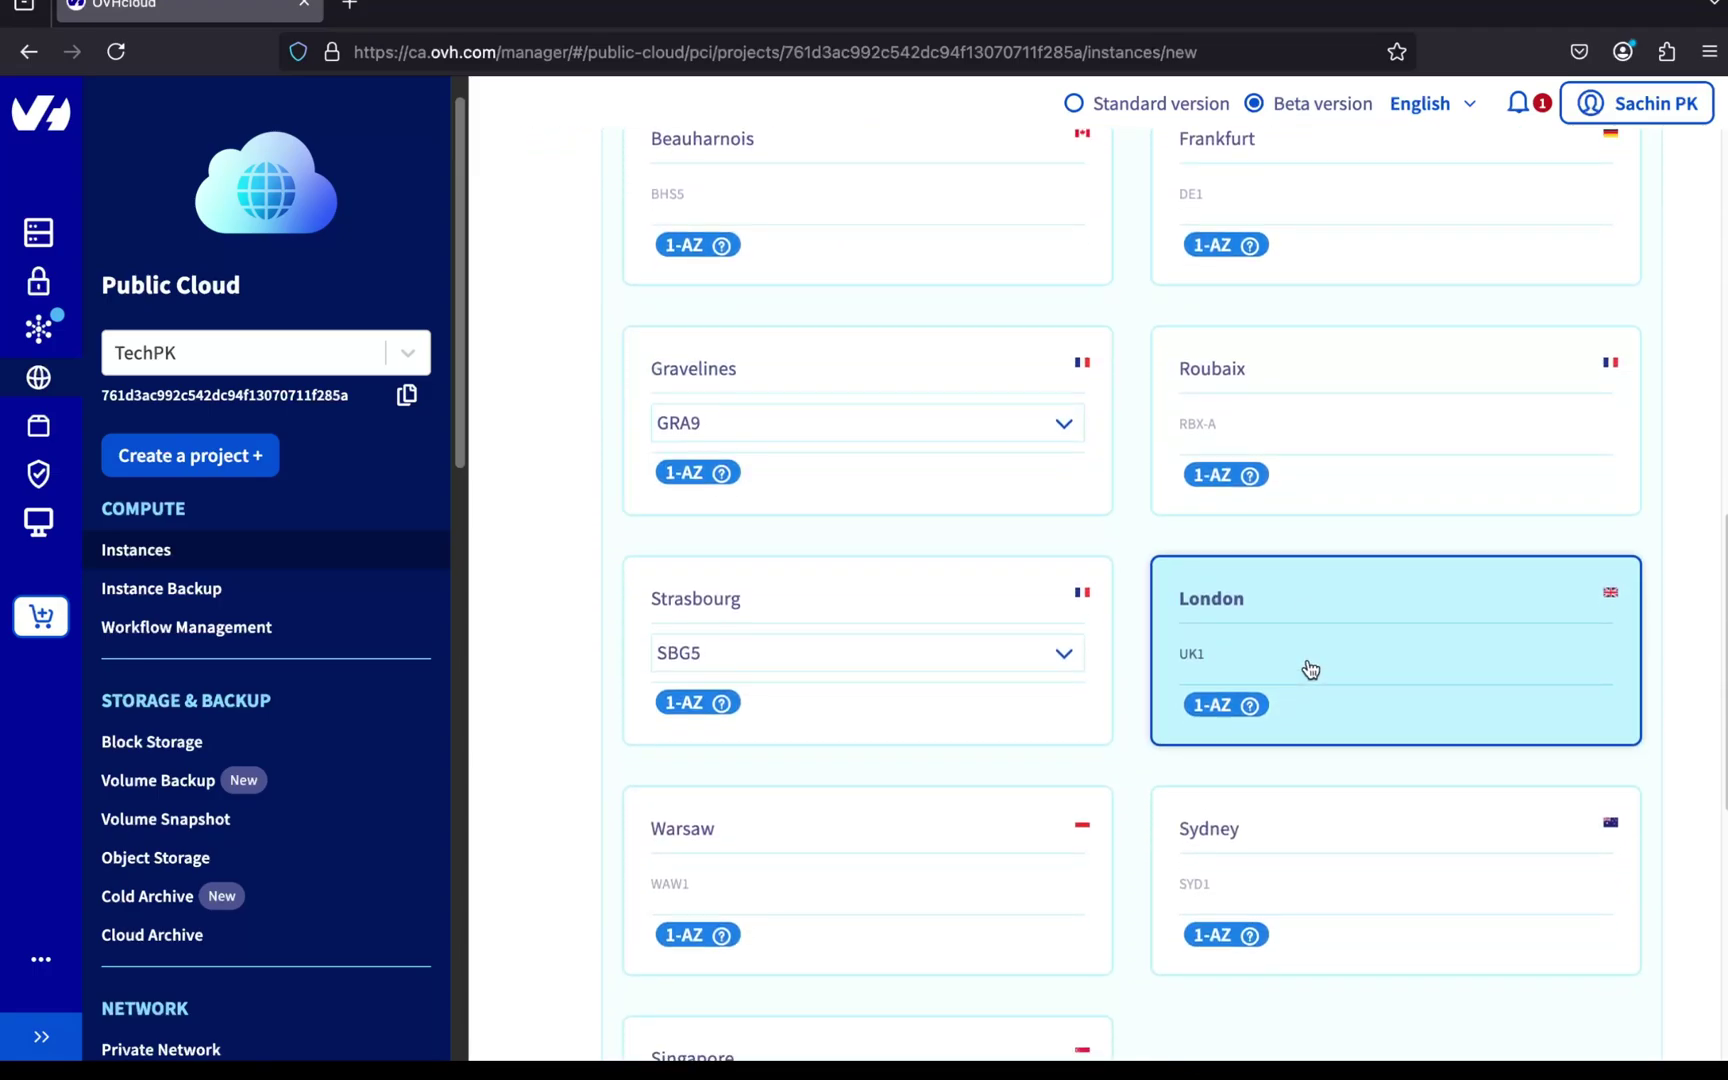
pyautogui.scroll(-5, 1310, 669)
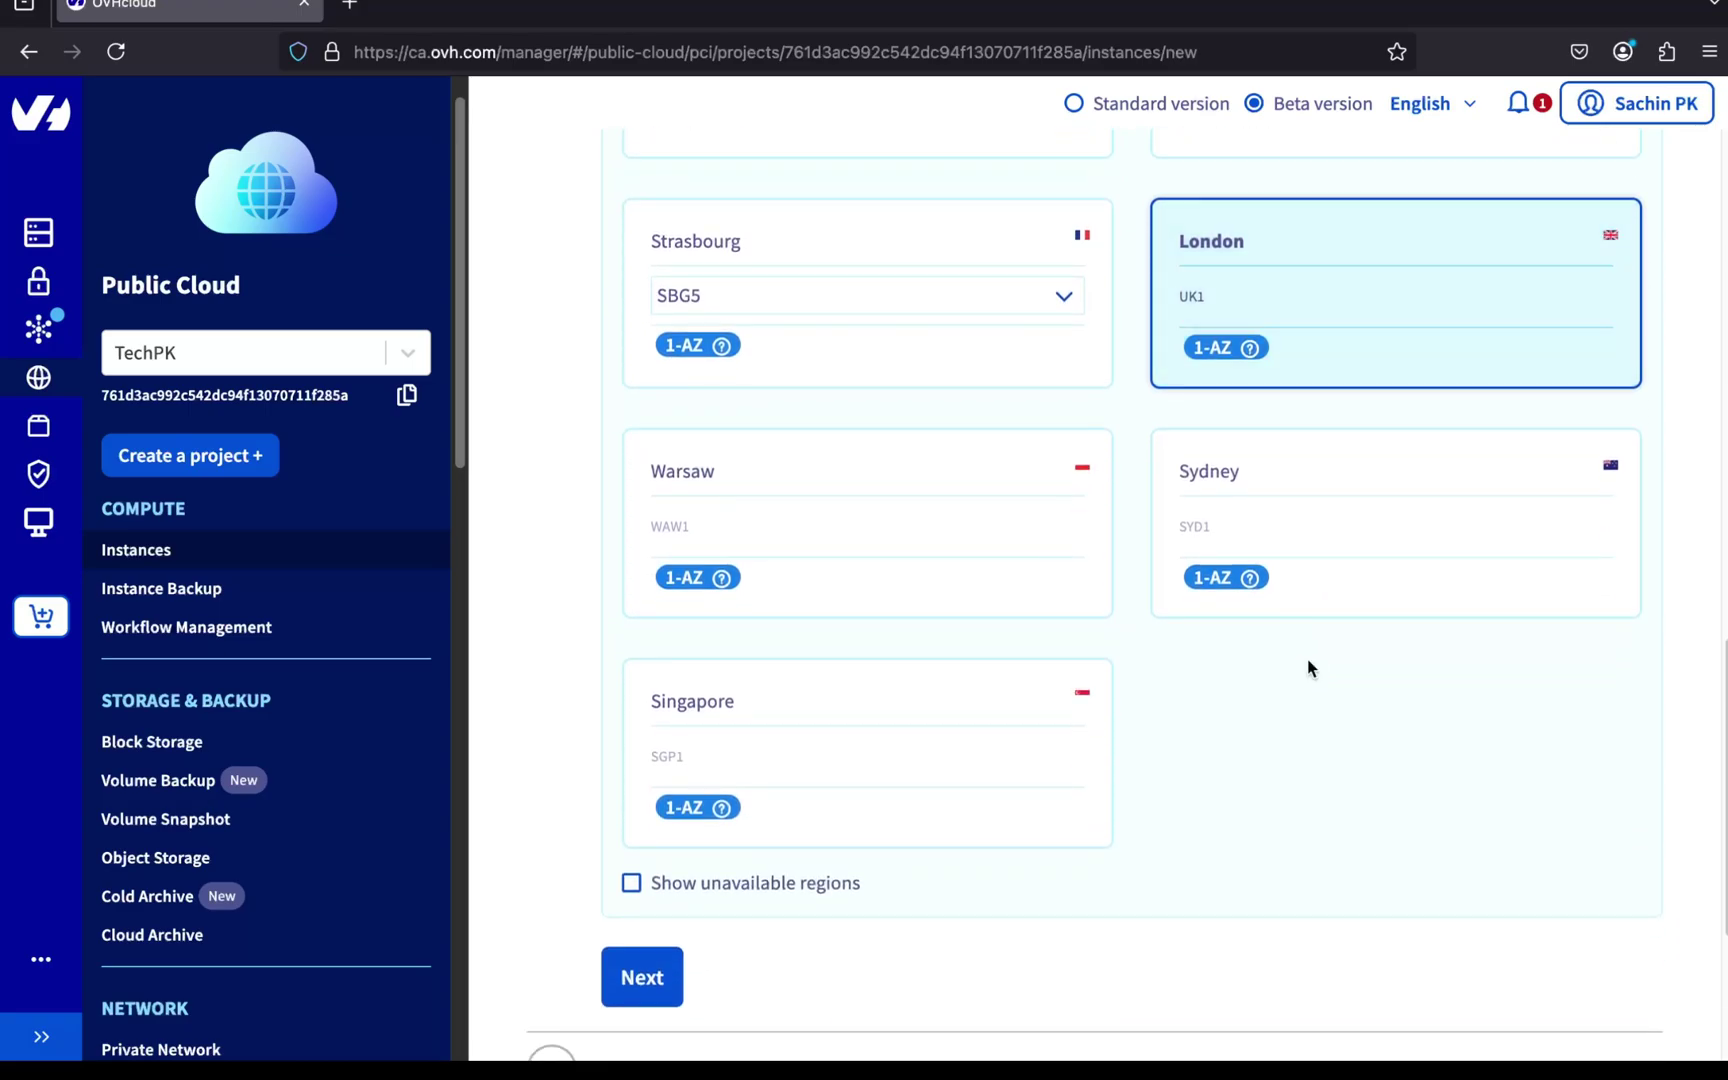
# Confirm the London region and select the Ubuntu 24.04 image
pyautogui.click(647, 763)
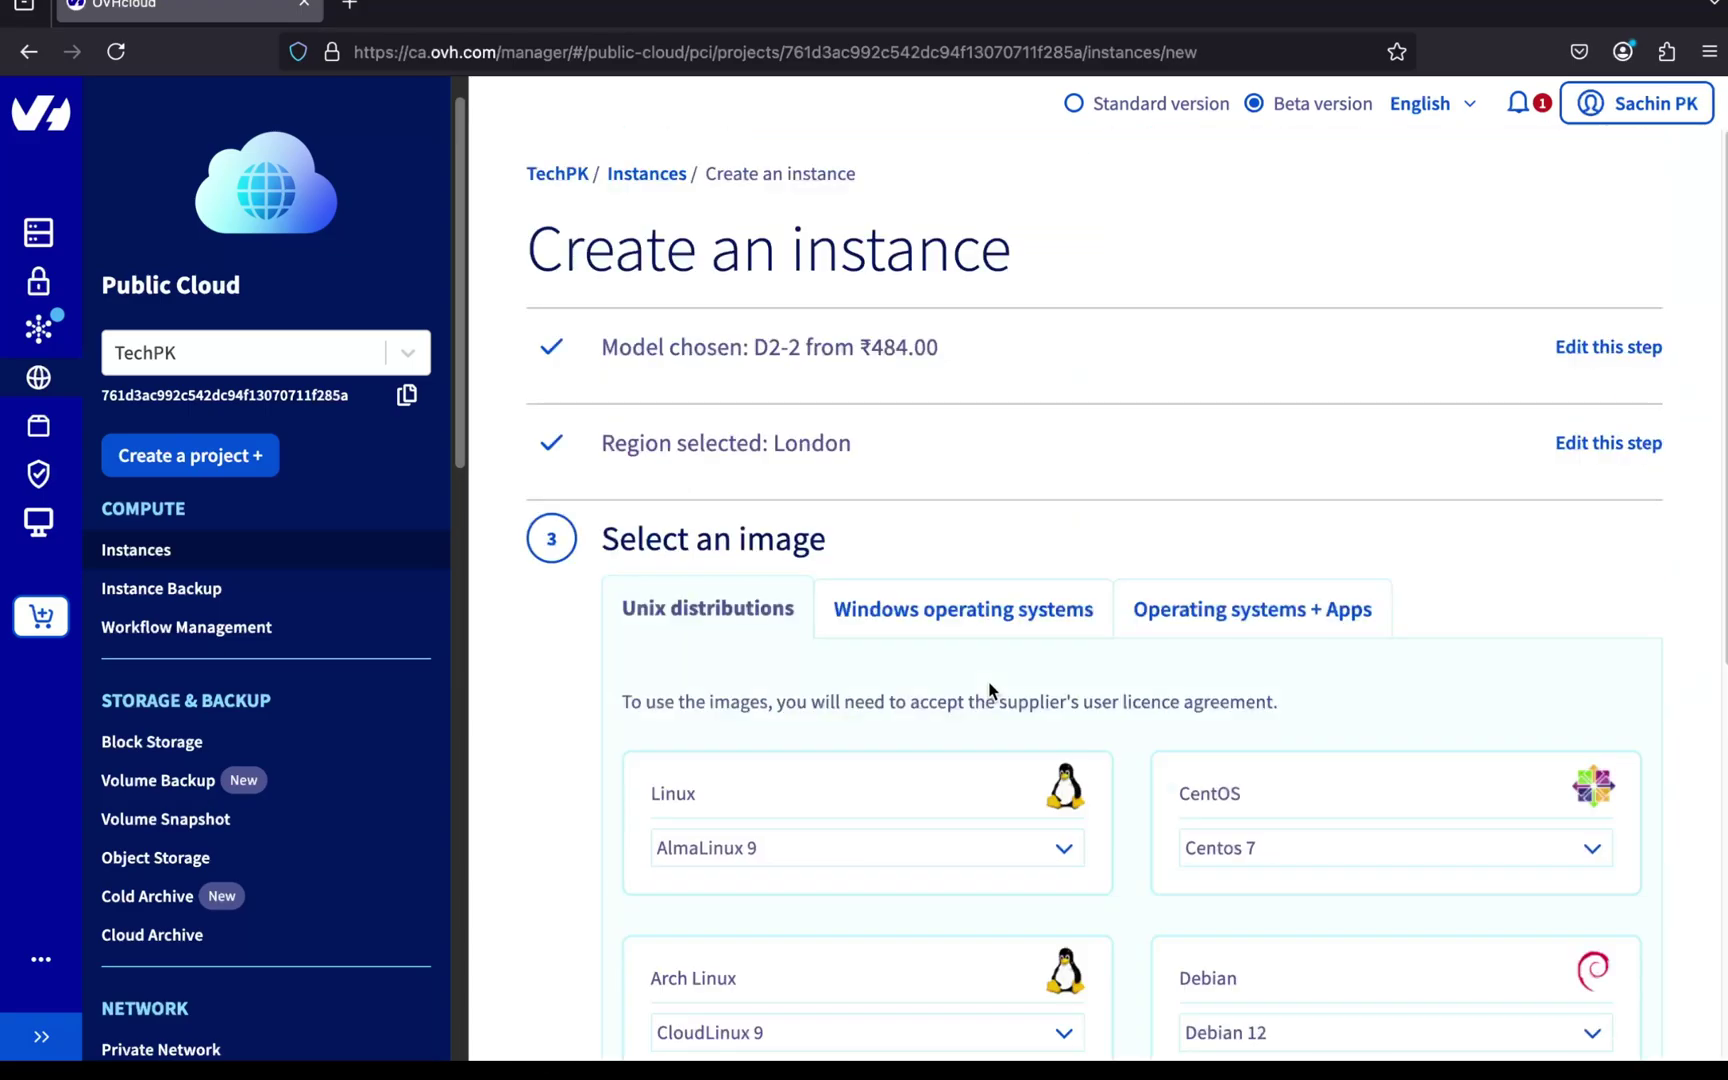
pyautogui.scroll(-5, 990, 690)
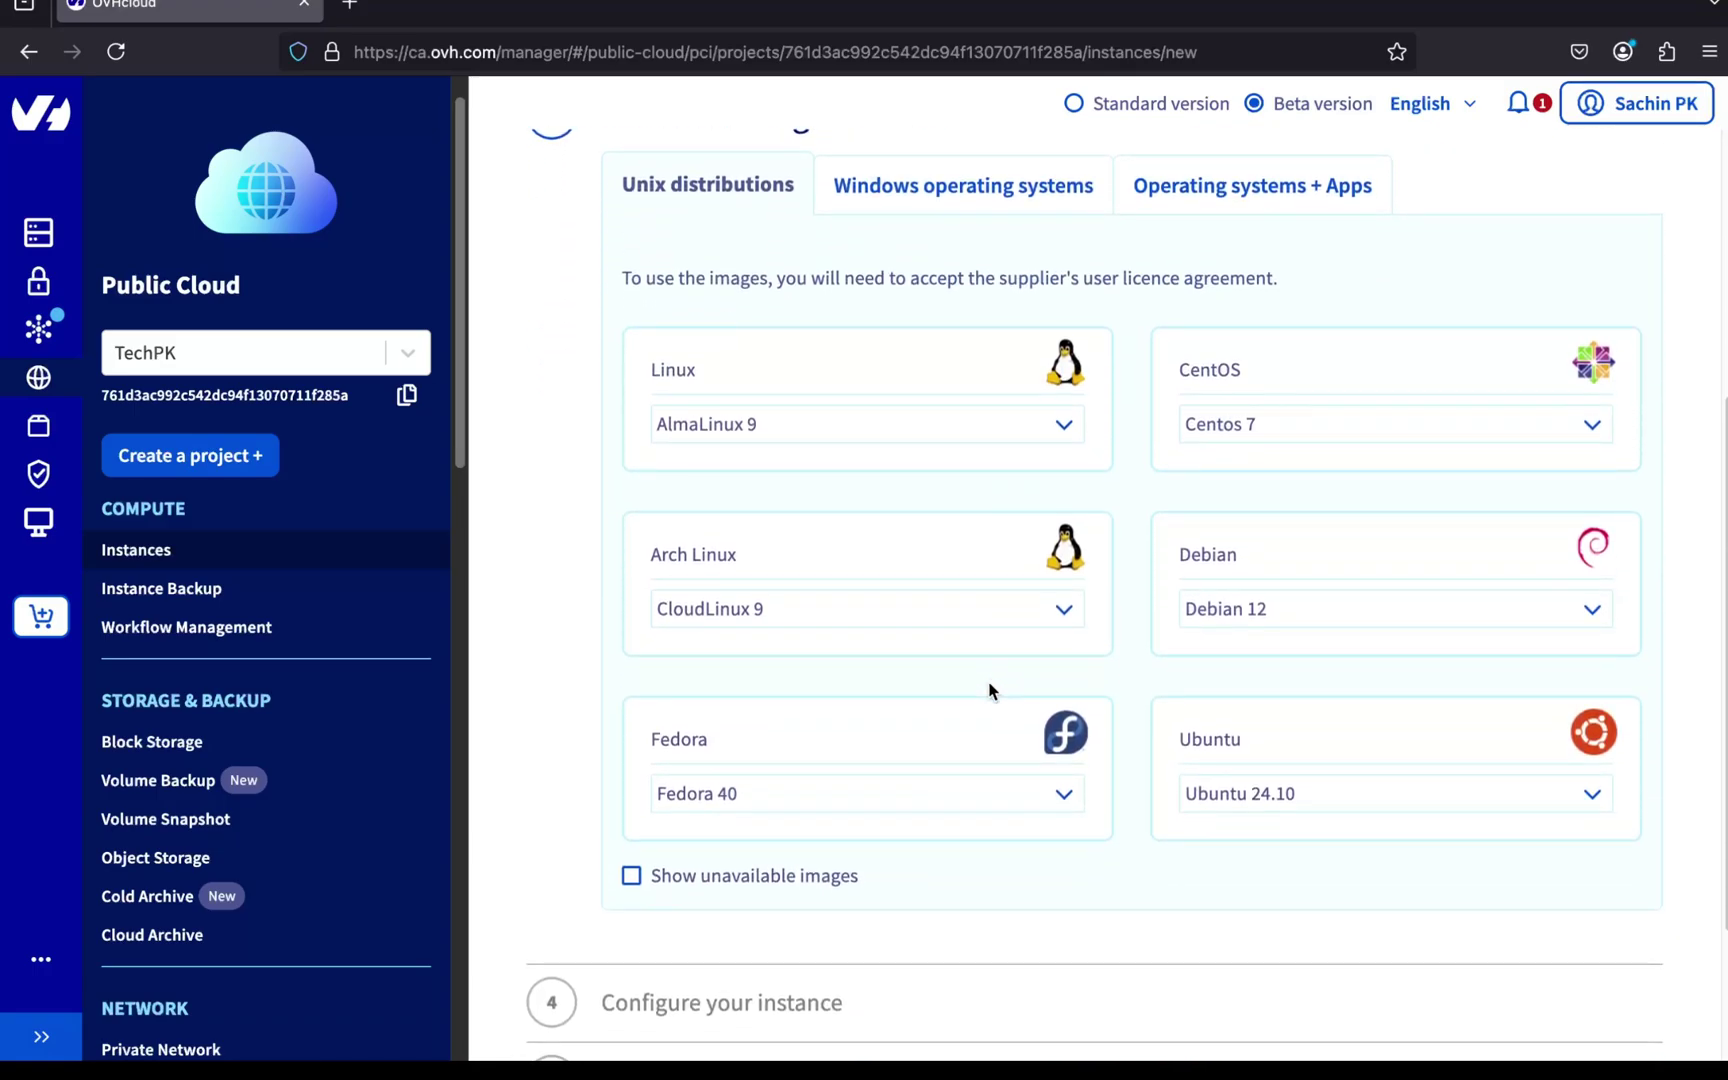
pyautogui.click(1310, 713)
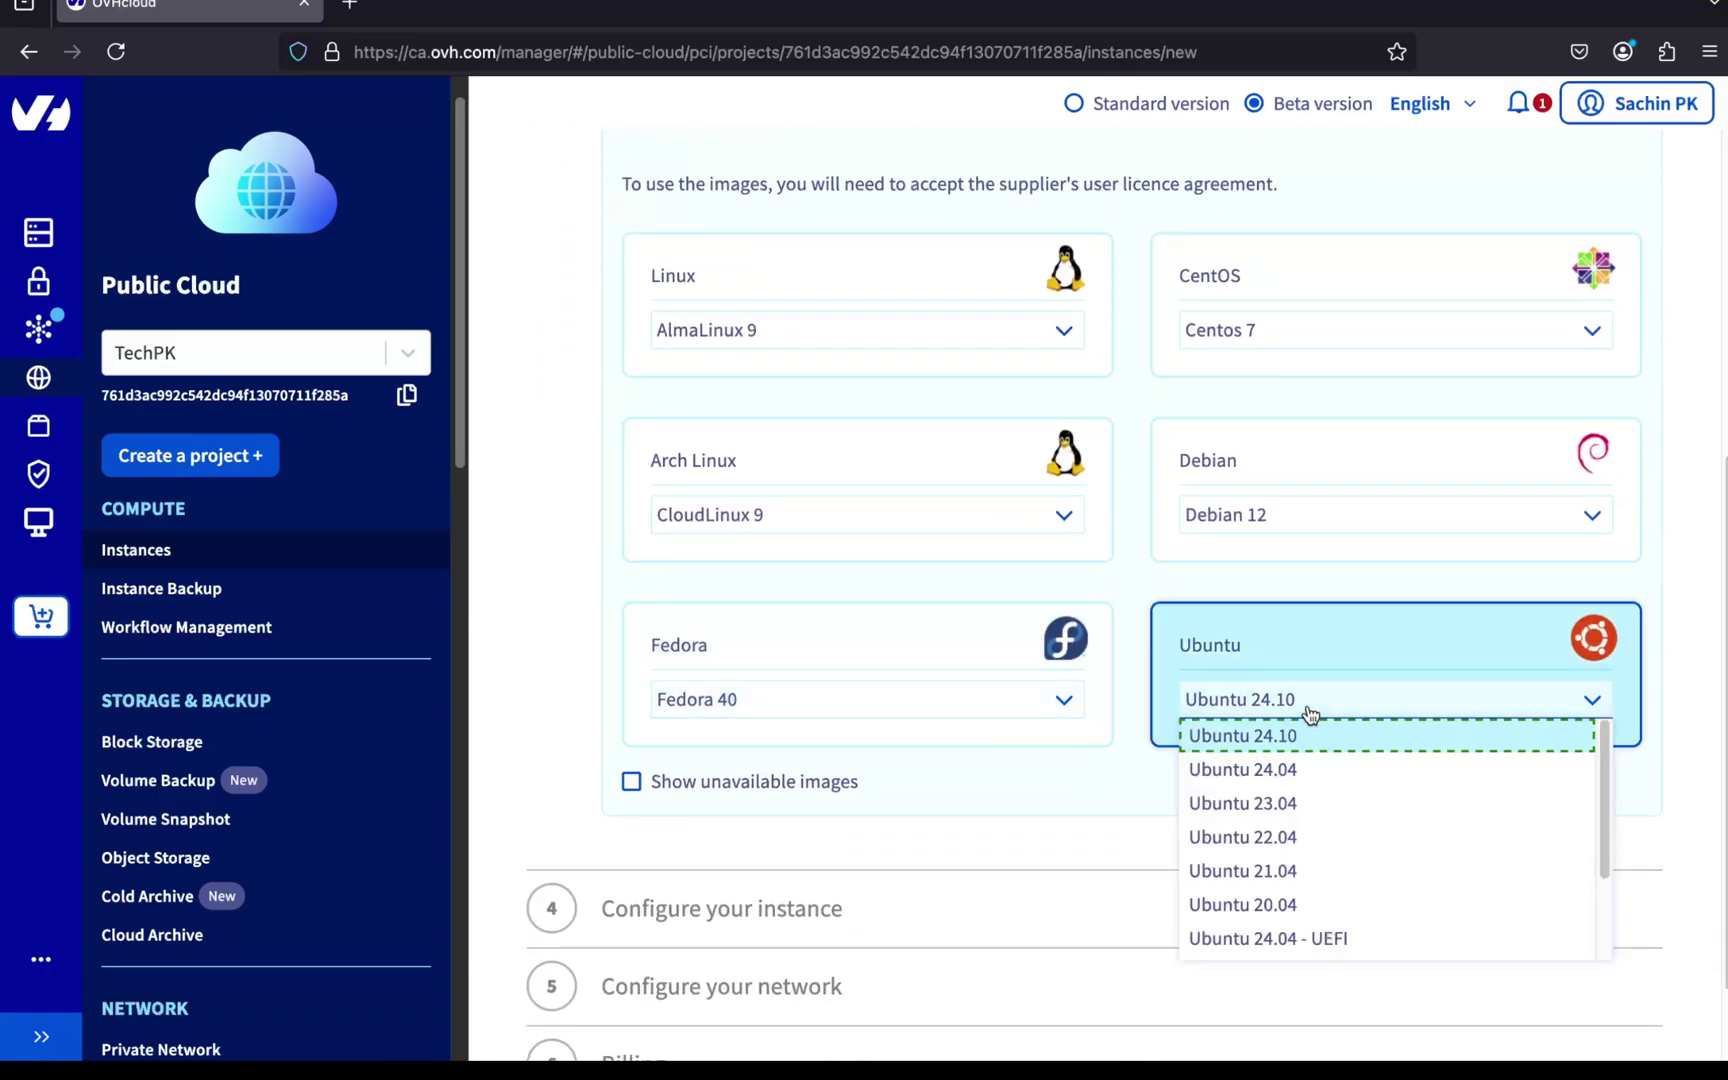
pyautogui.click(1296, 766)
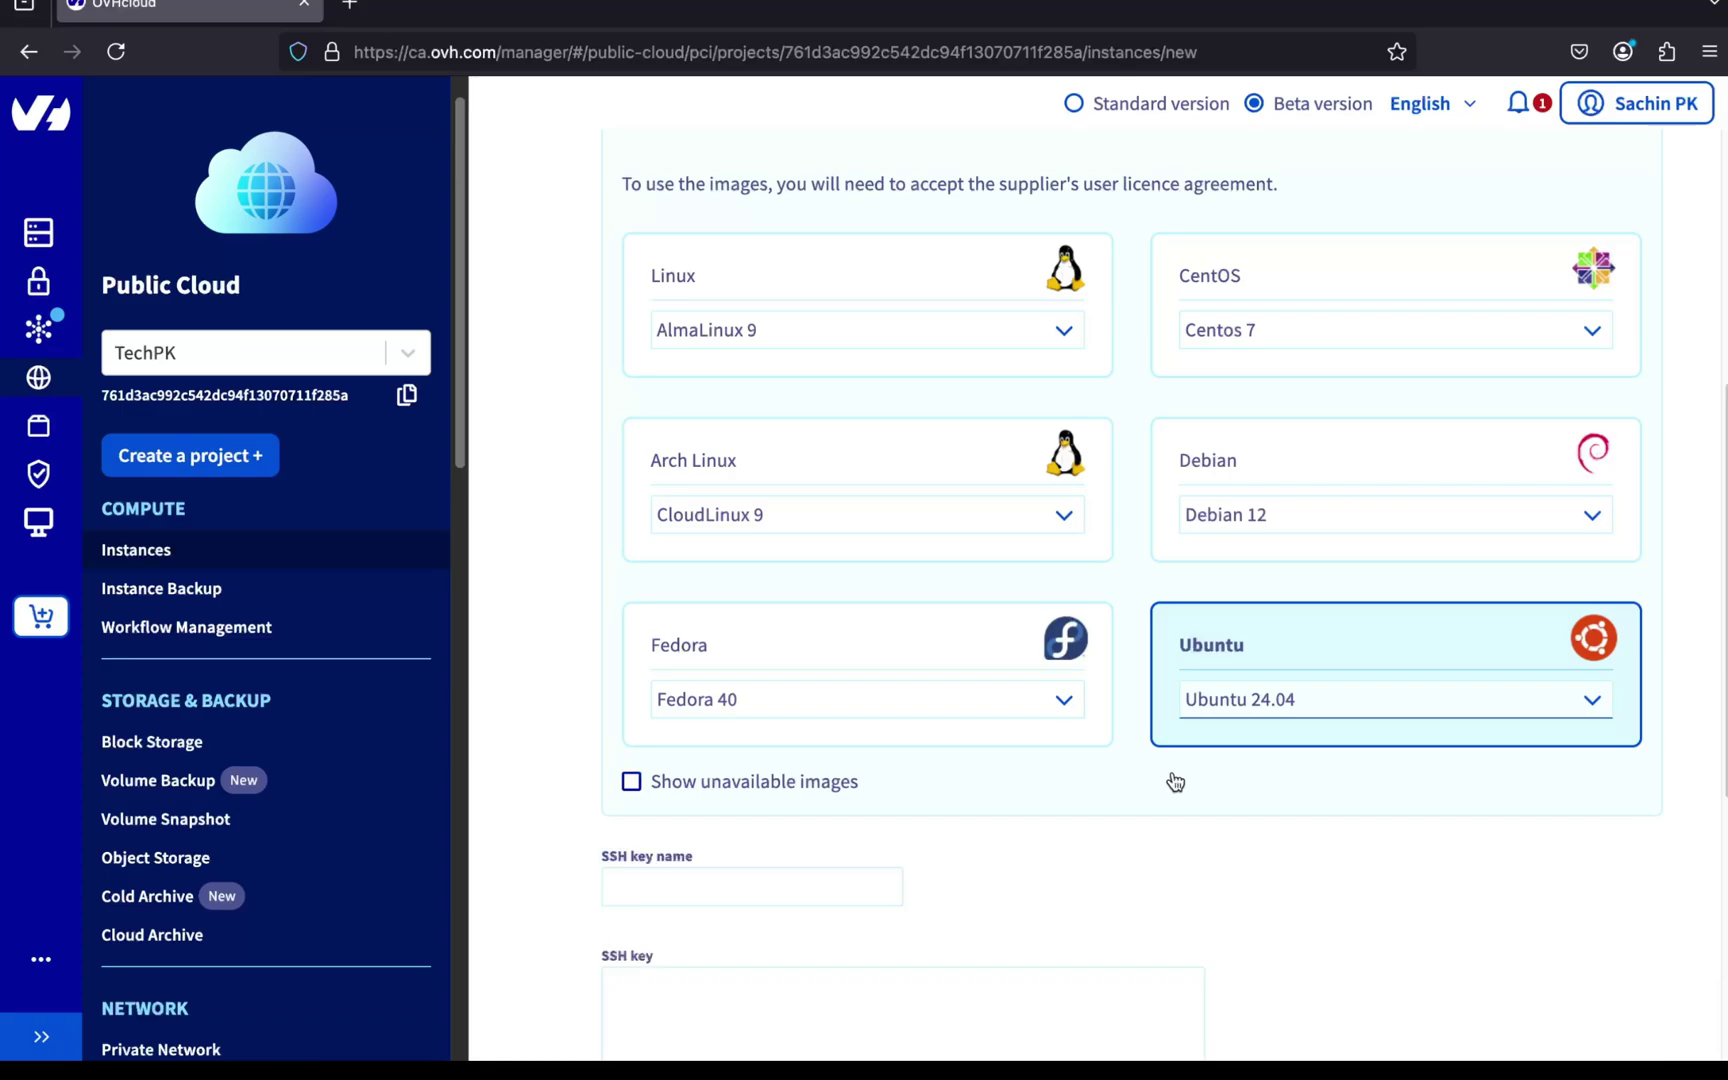
pyautogui.scroll(-1, 1066, 903)
pyautogui.scroll(-3, 1066, 903)
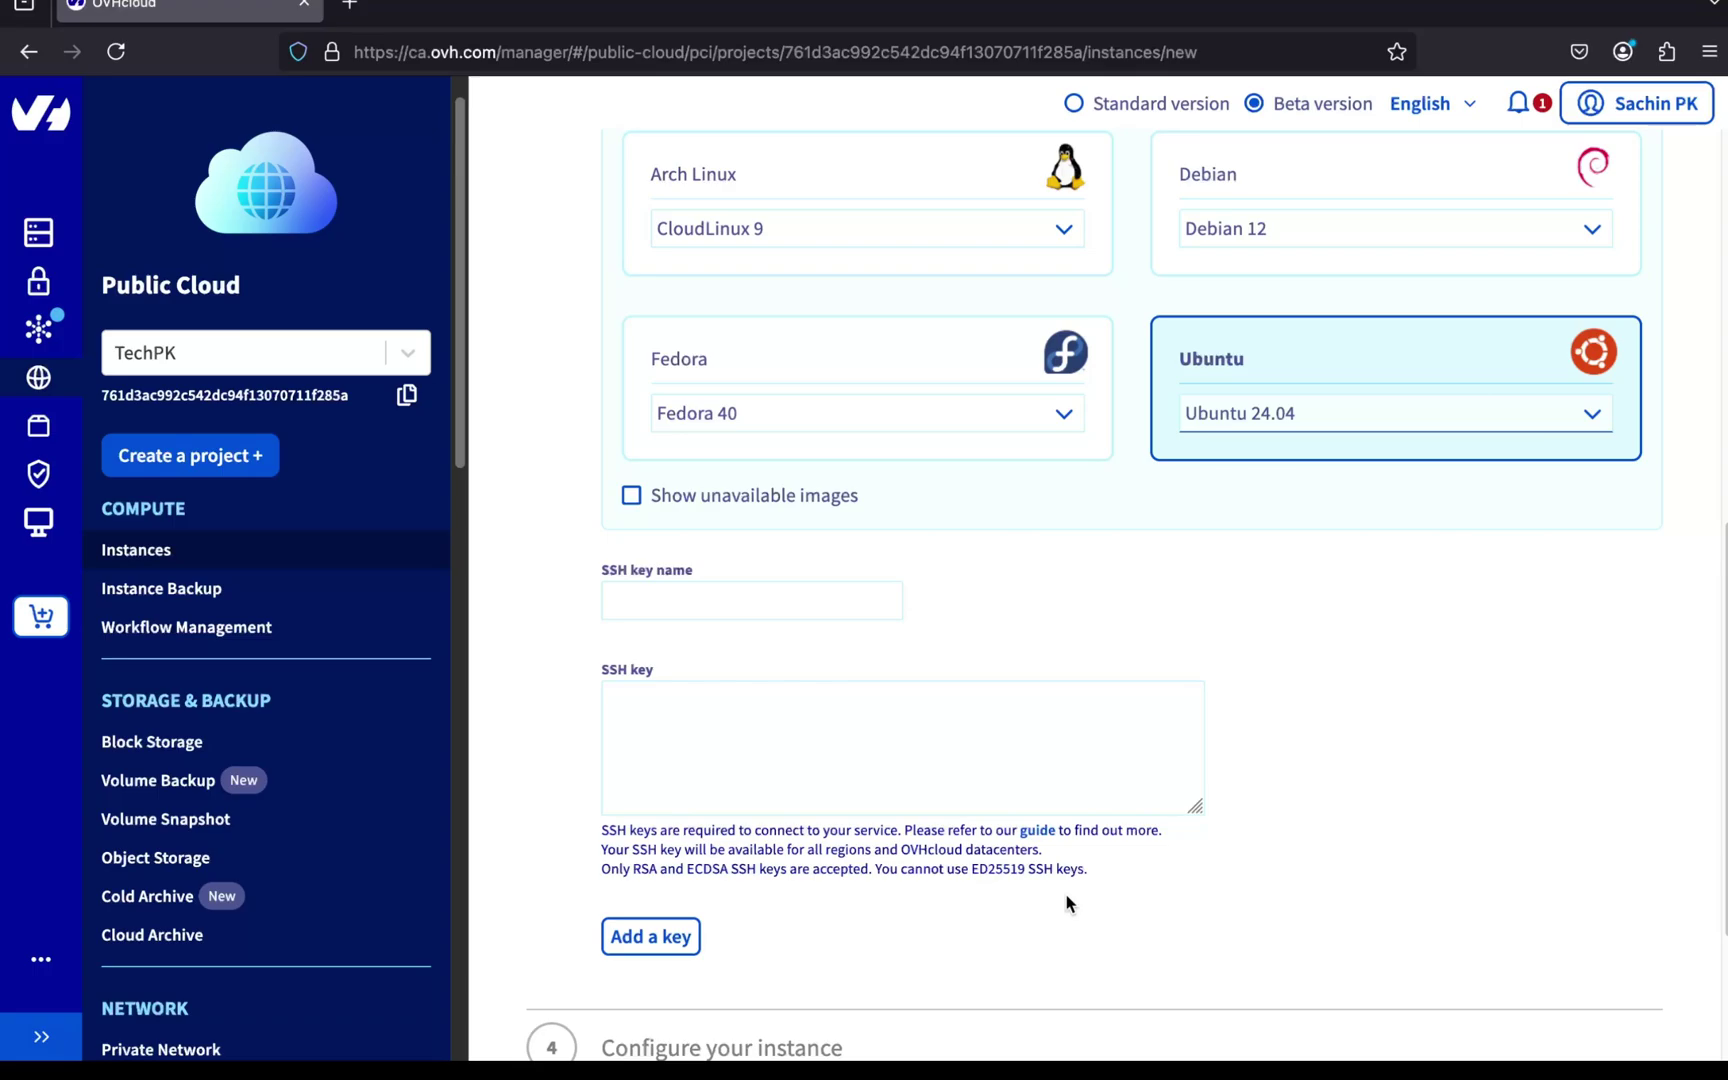
pyautogui.press('super+Tab')
pyautogui.press('super+Tab')
pyautogui.press('super+Tab')
pyautogui.press('super+Tab')
pyautogui.press('super+Tab')
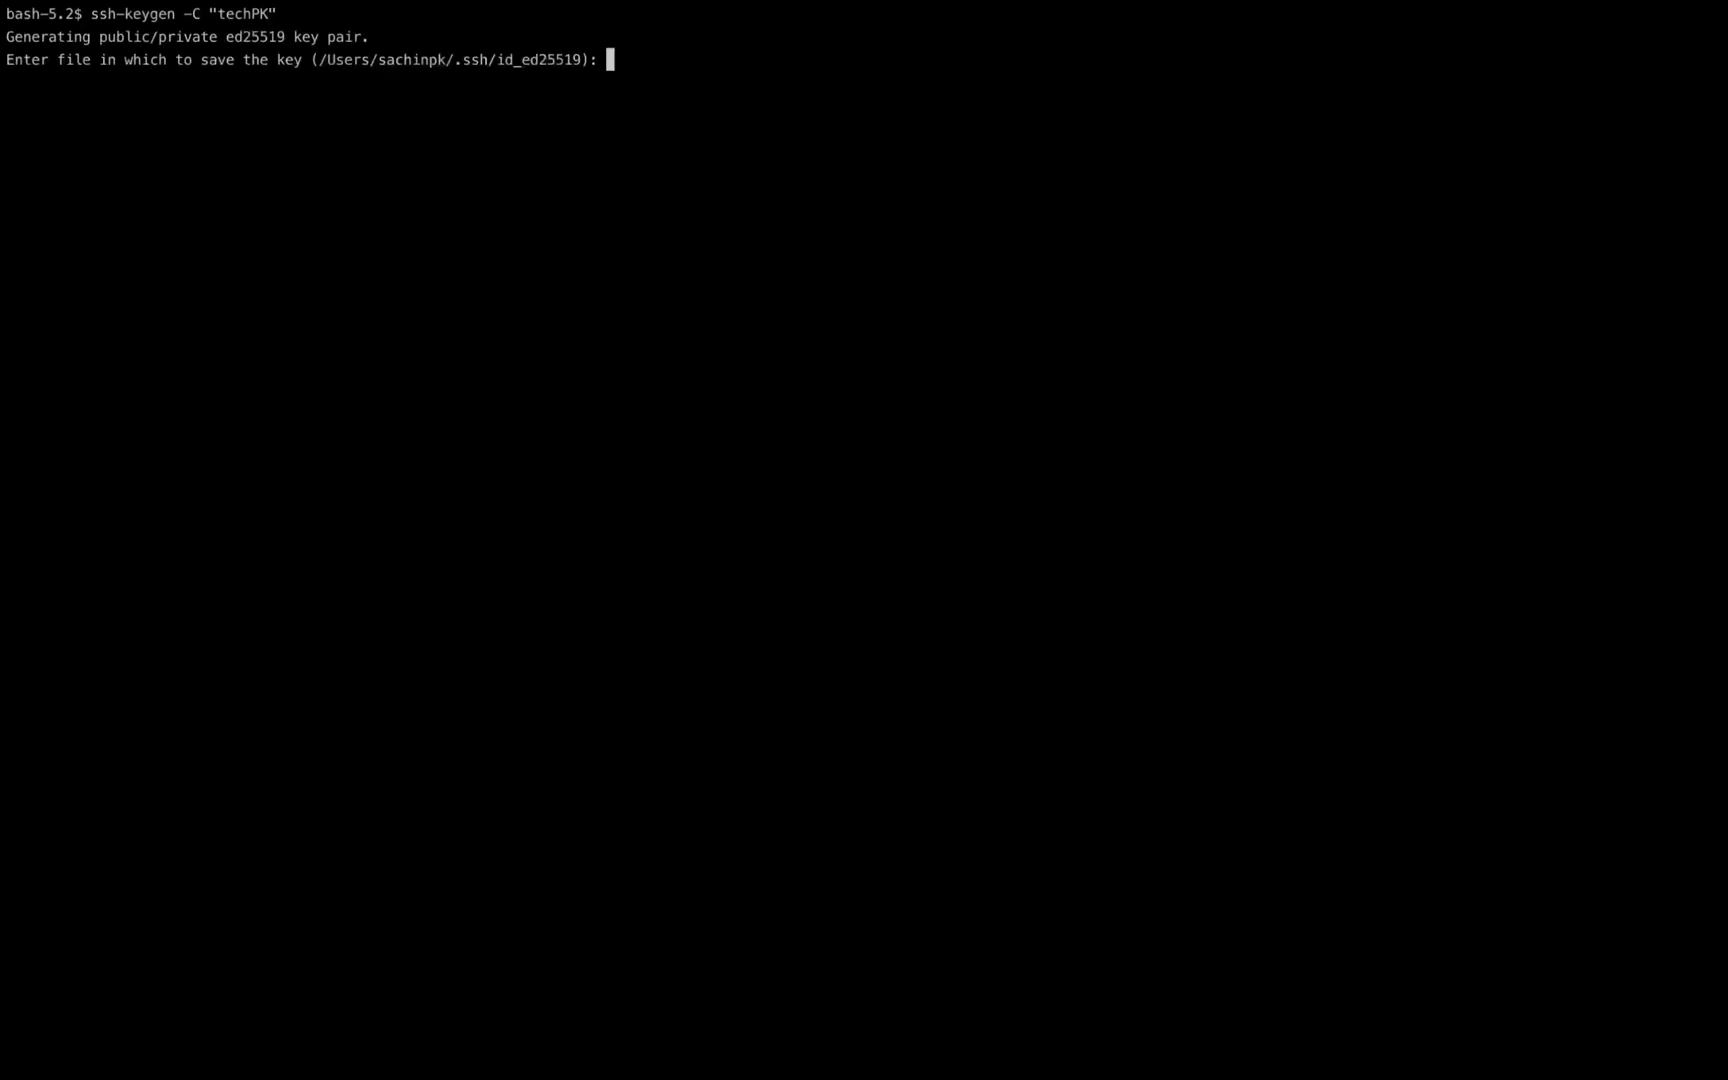
# Generate an SSH key pair named tech_pk with comment "techPK" and no passphrase
pyautogui.write('tech_pk')
pyautogui.press('Return')
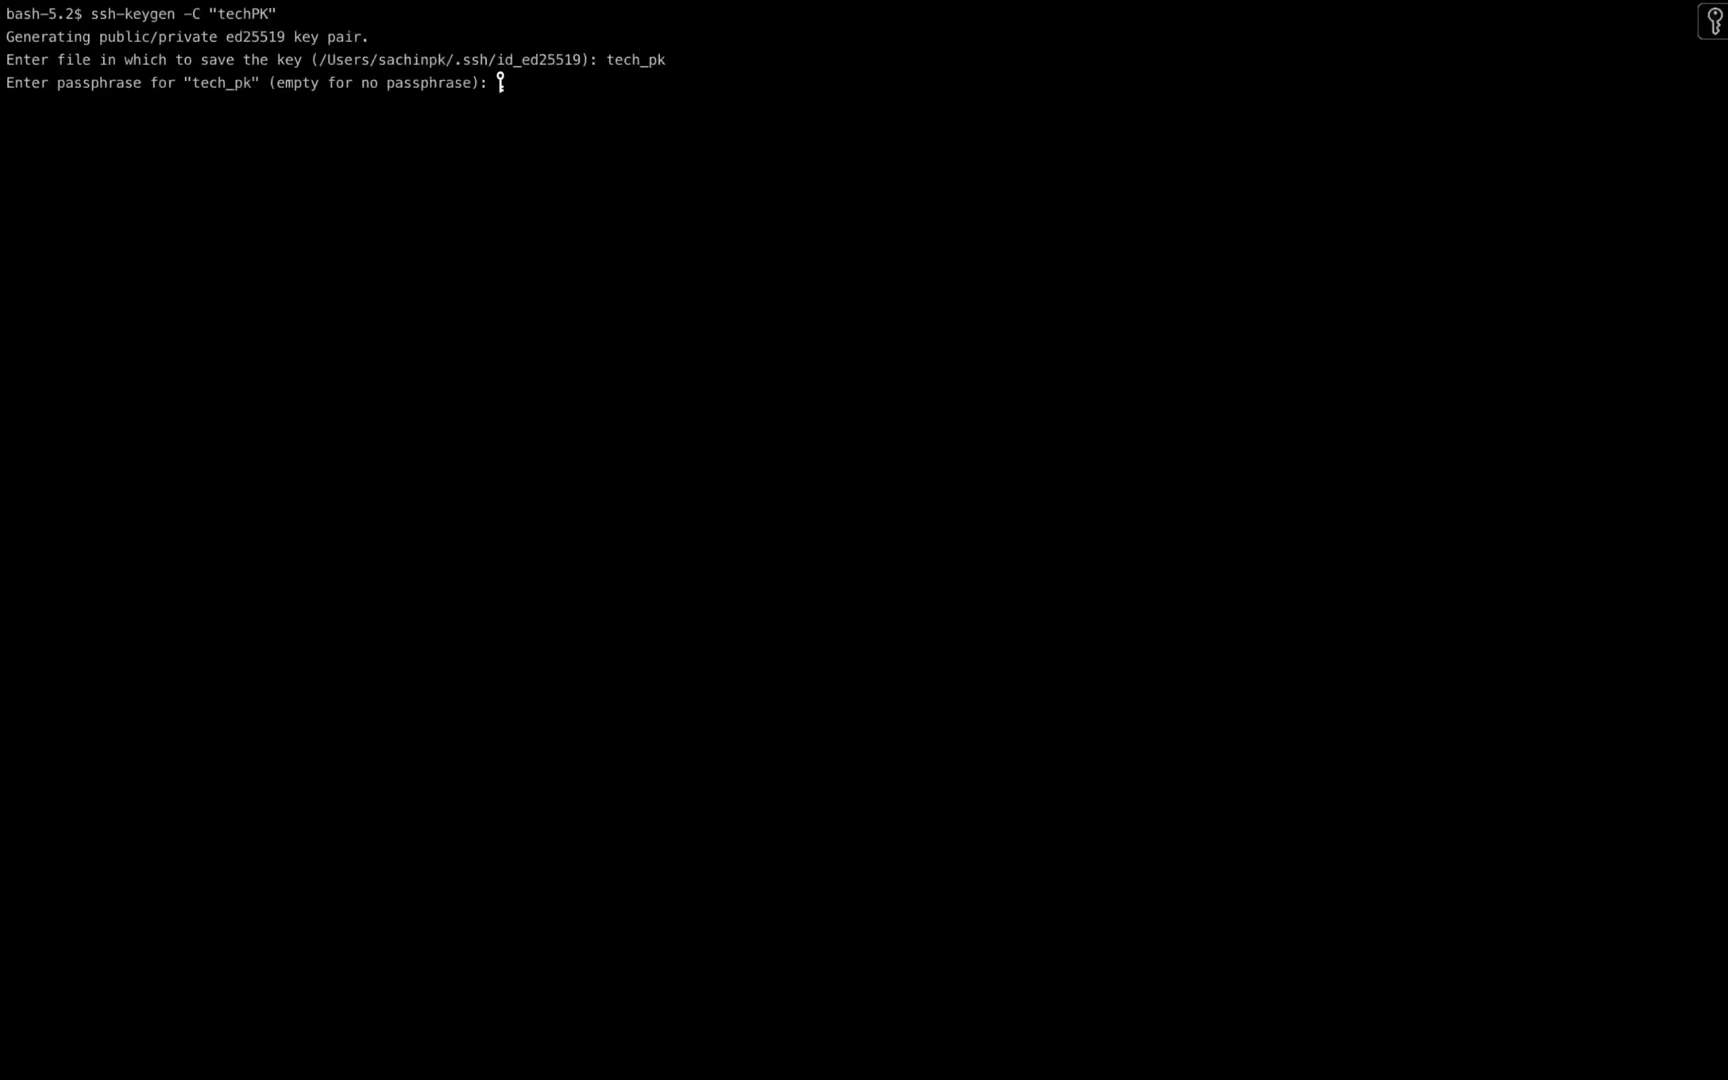
pyautogui.press('Return')
pyautogui.press('Return')
pyautogui.write('ls')
# Print tech_pk.pub and copy the public key
pyautogui.press('Return')
pyautogui.write('cat te')
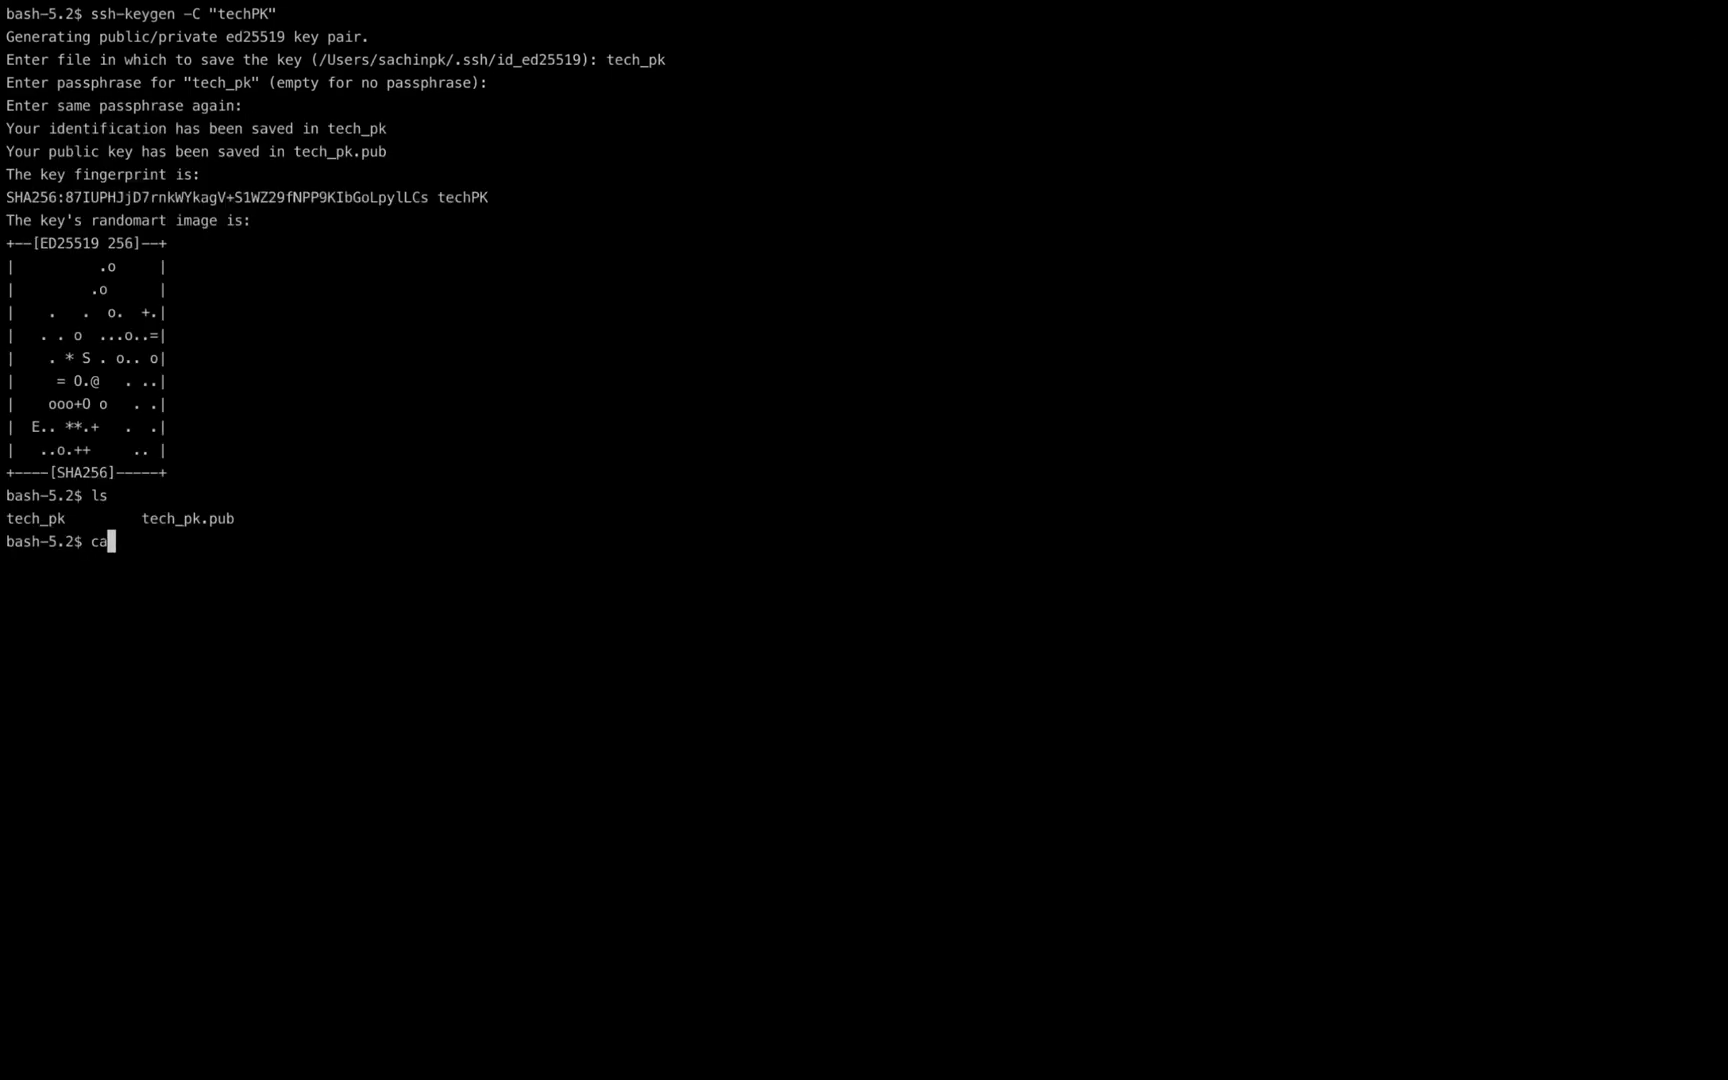
pyautogui.write('ck')
pyautogui.press('BackSpace')
pyautogui.write('h_pk.pub')
pyautogui.press('Return')
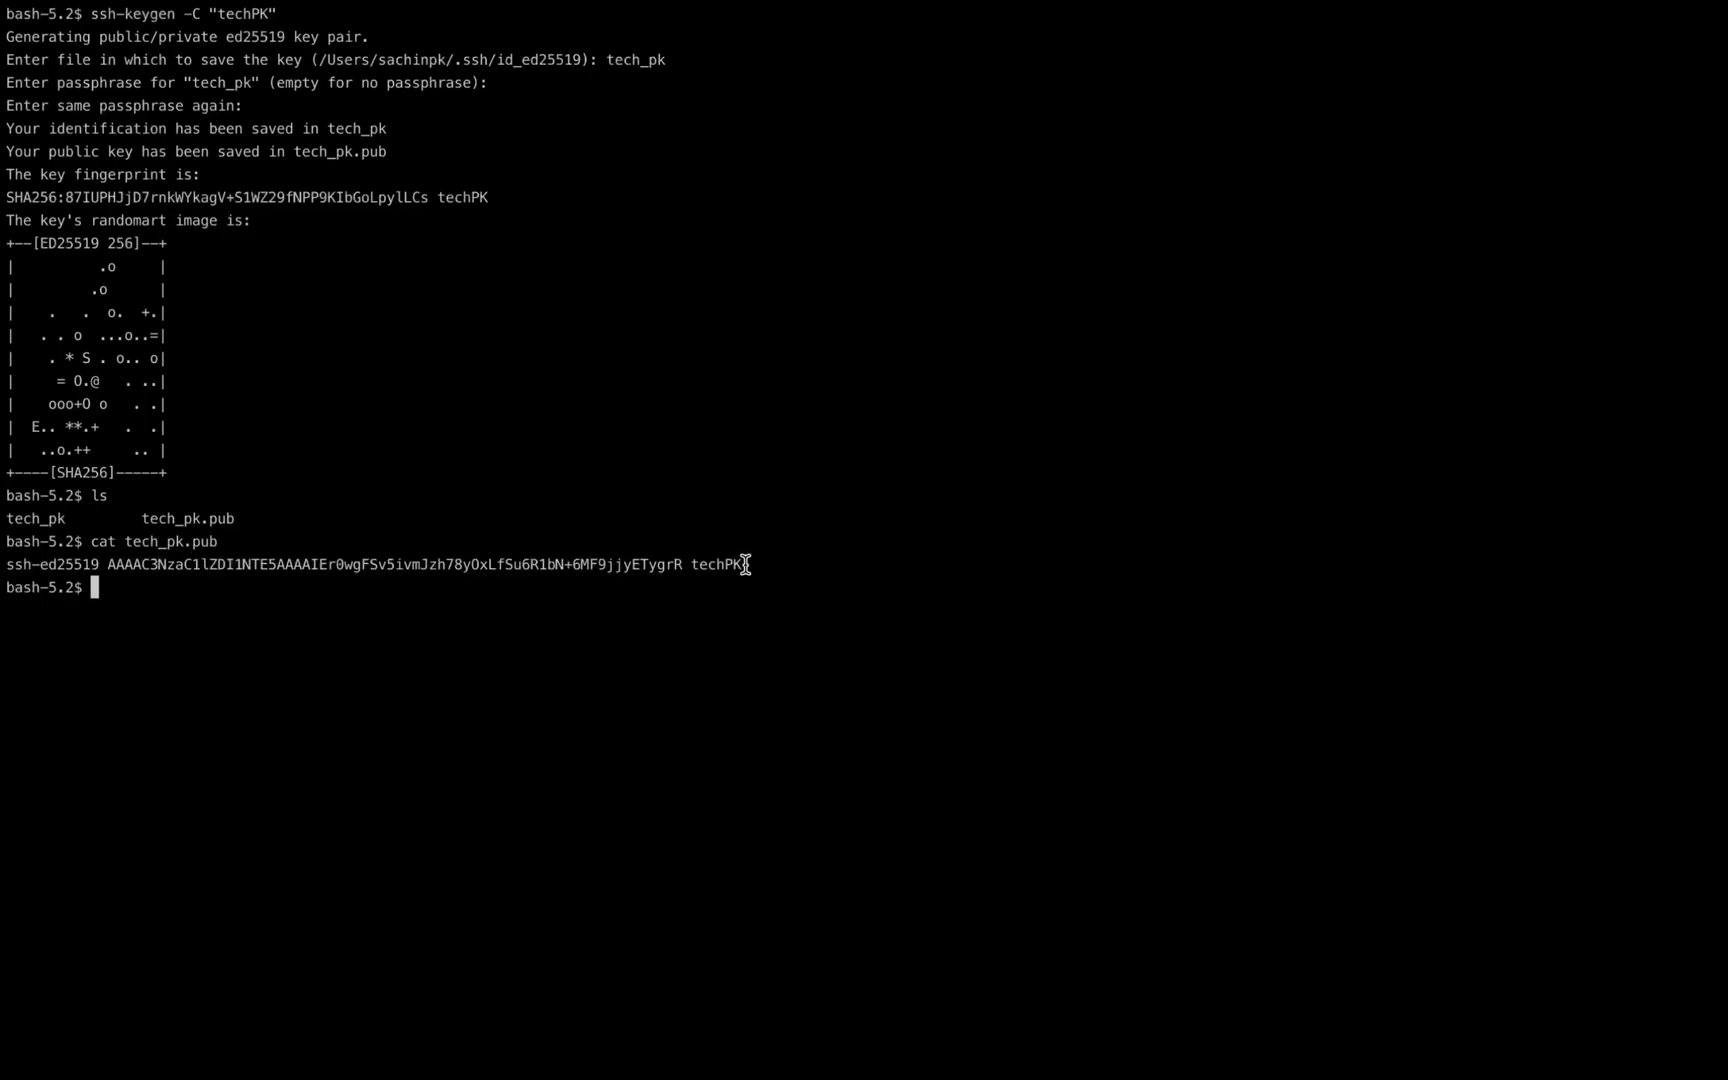
pyautogui.moveTo(741, 564); pyautogui.dragTo(5, 564)
pyautogui.press('super+c')
pyautogui.press('super+Tab')
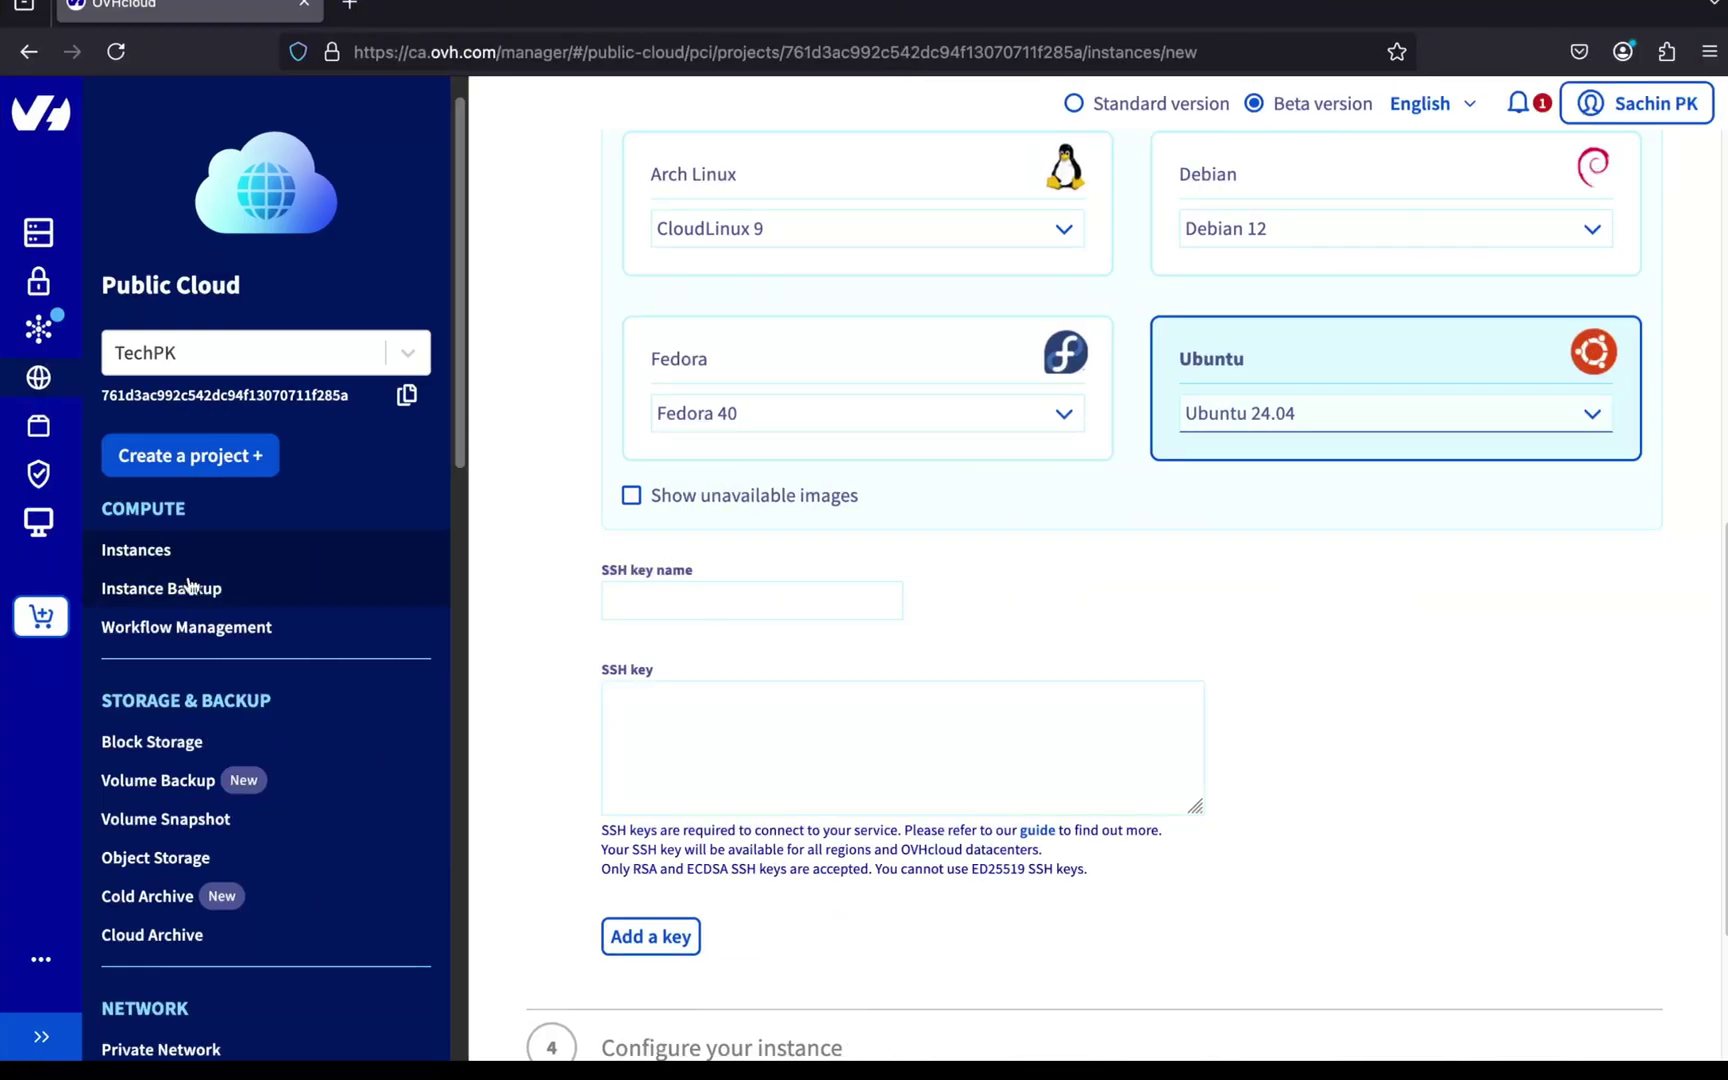
# Add the pasted public key as SSH key 'TechPK' and continue to instance configuration
pyautogui.click(605, 698)
pyautogui.press('super+v')
pyautogui.click(656, 598)
pyautogui.write('TechPK')
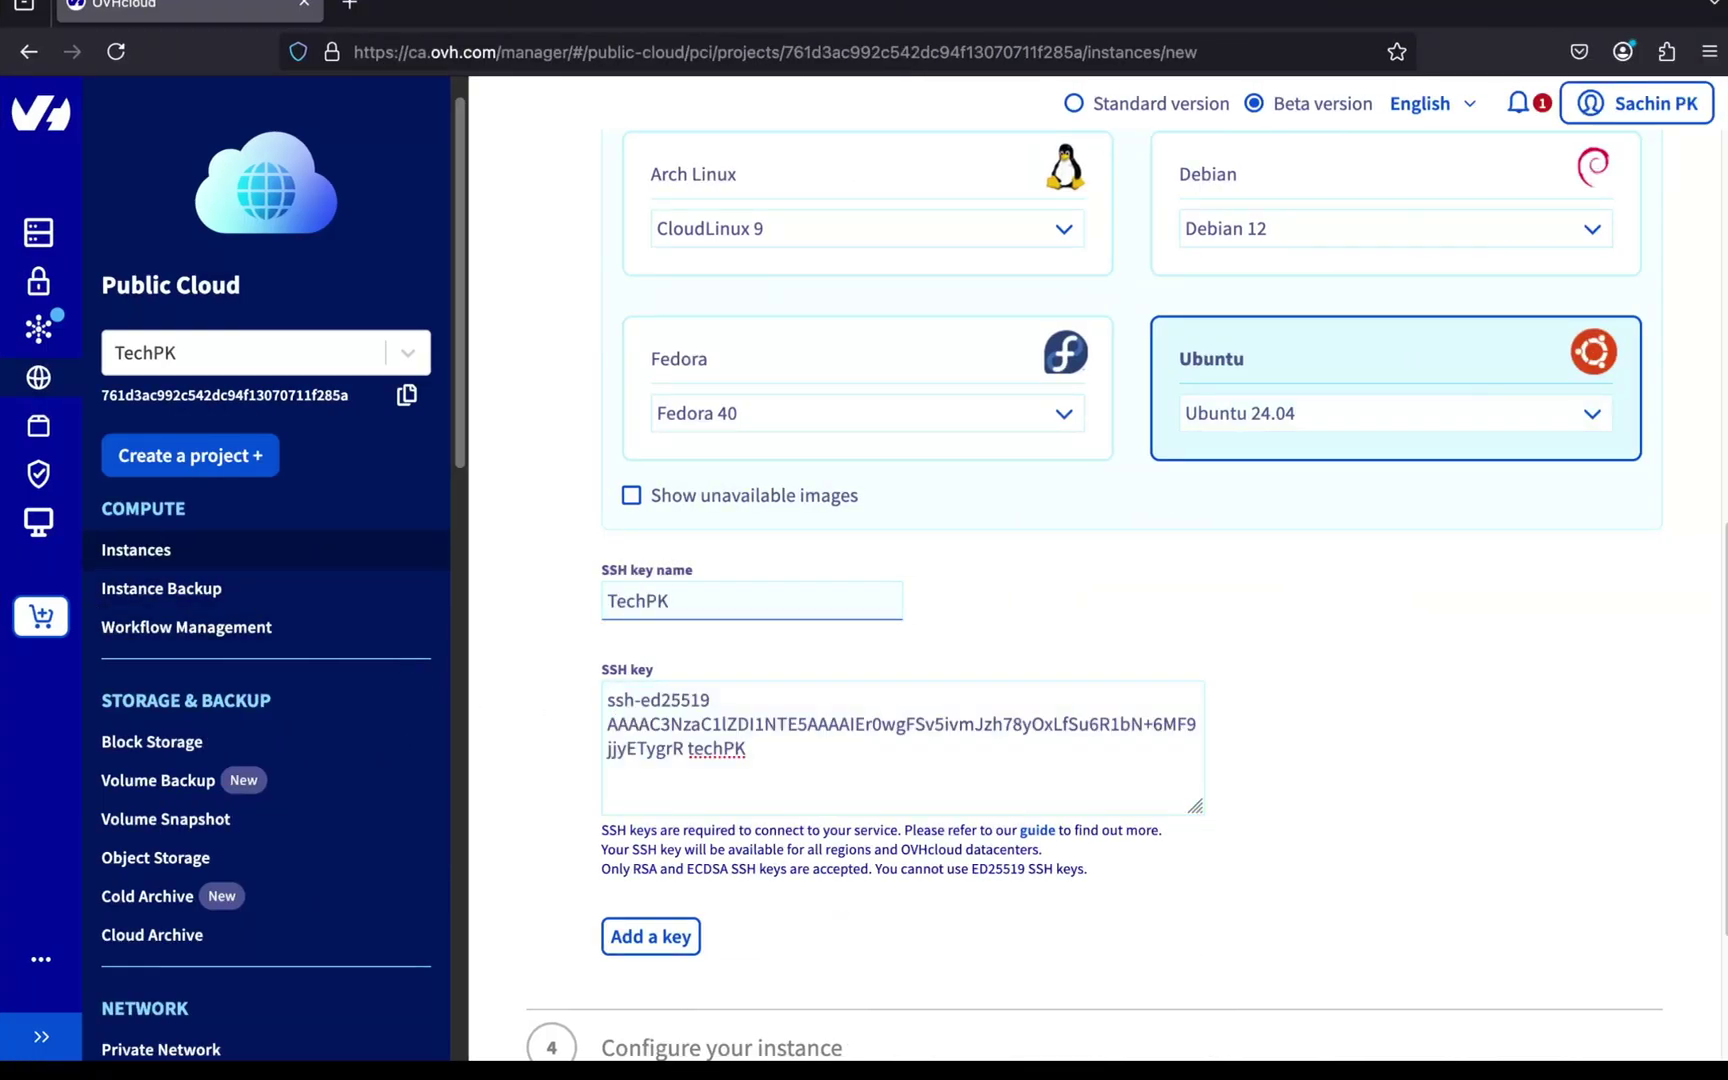
pyautogui.click(630, 938)
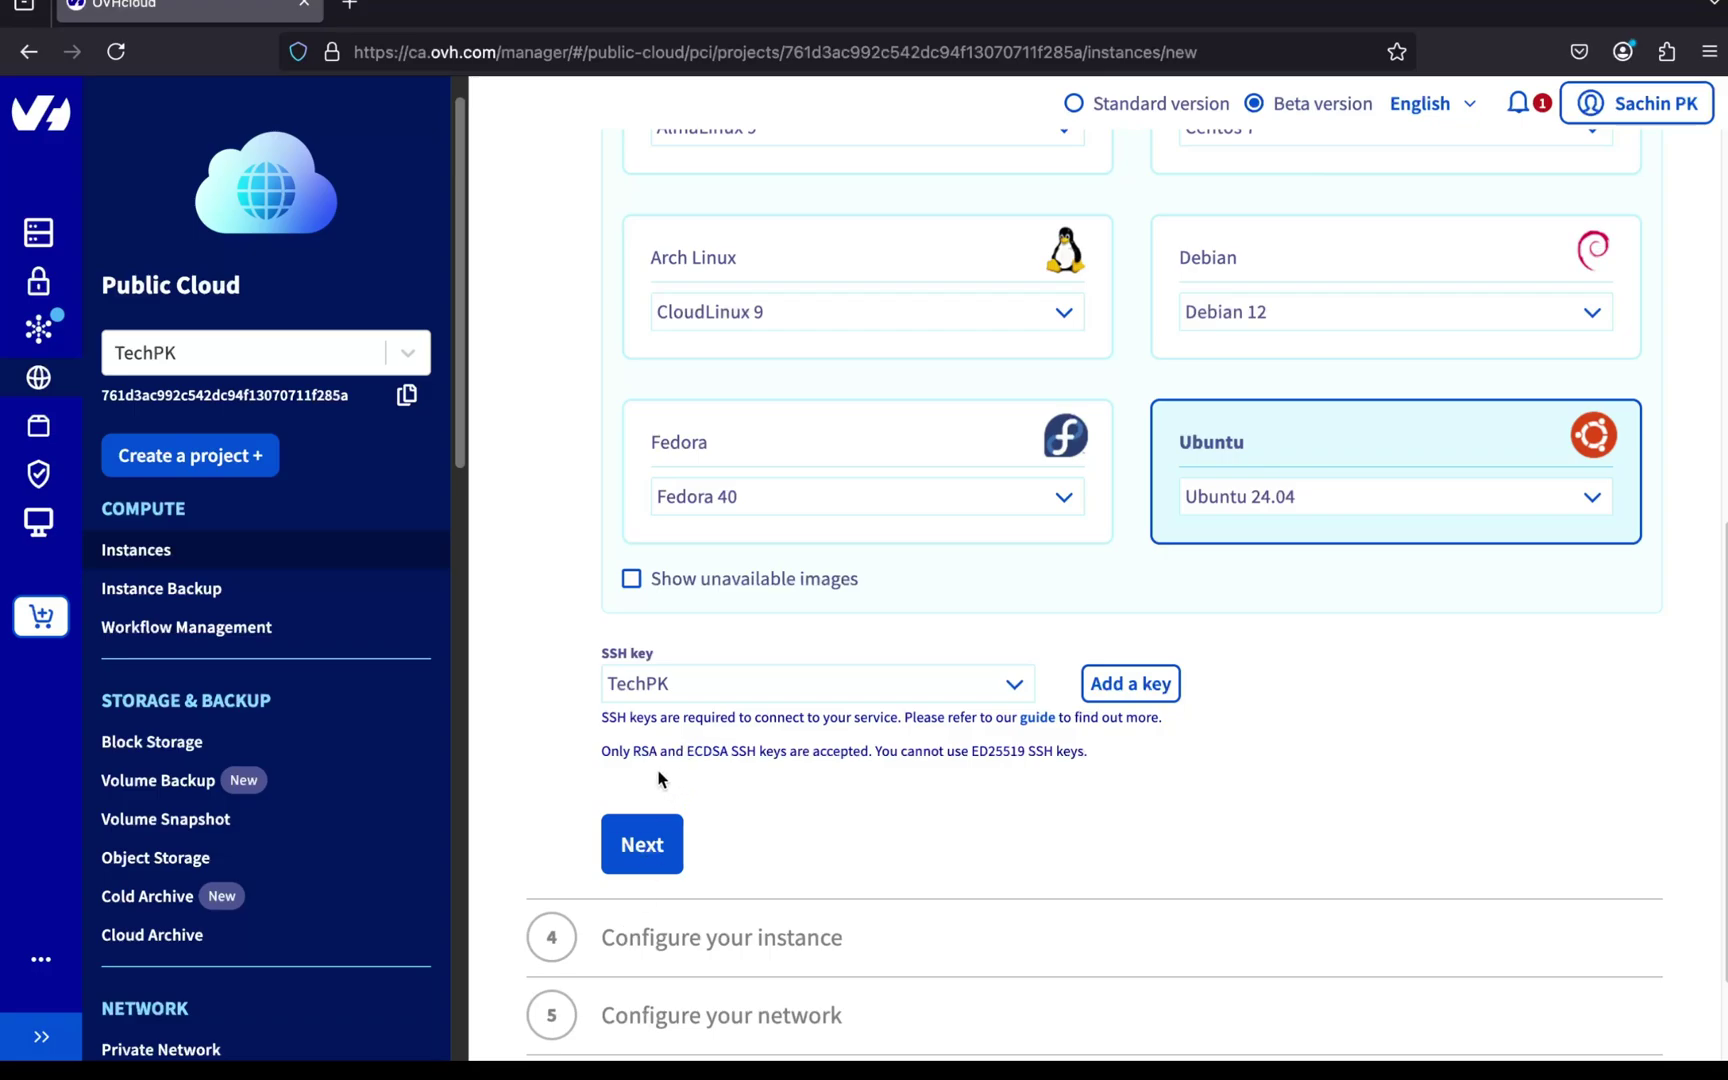
pyautogui.click(638, 838)
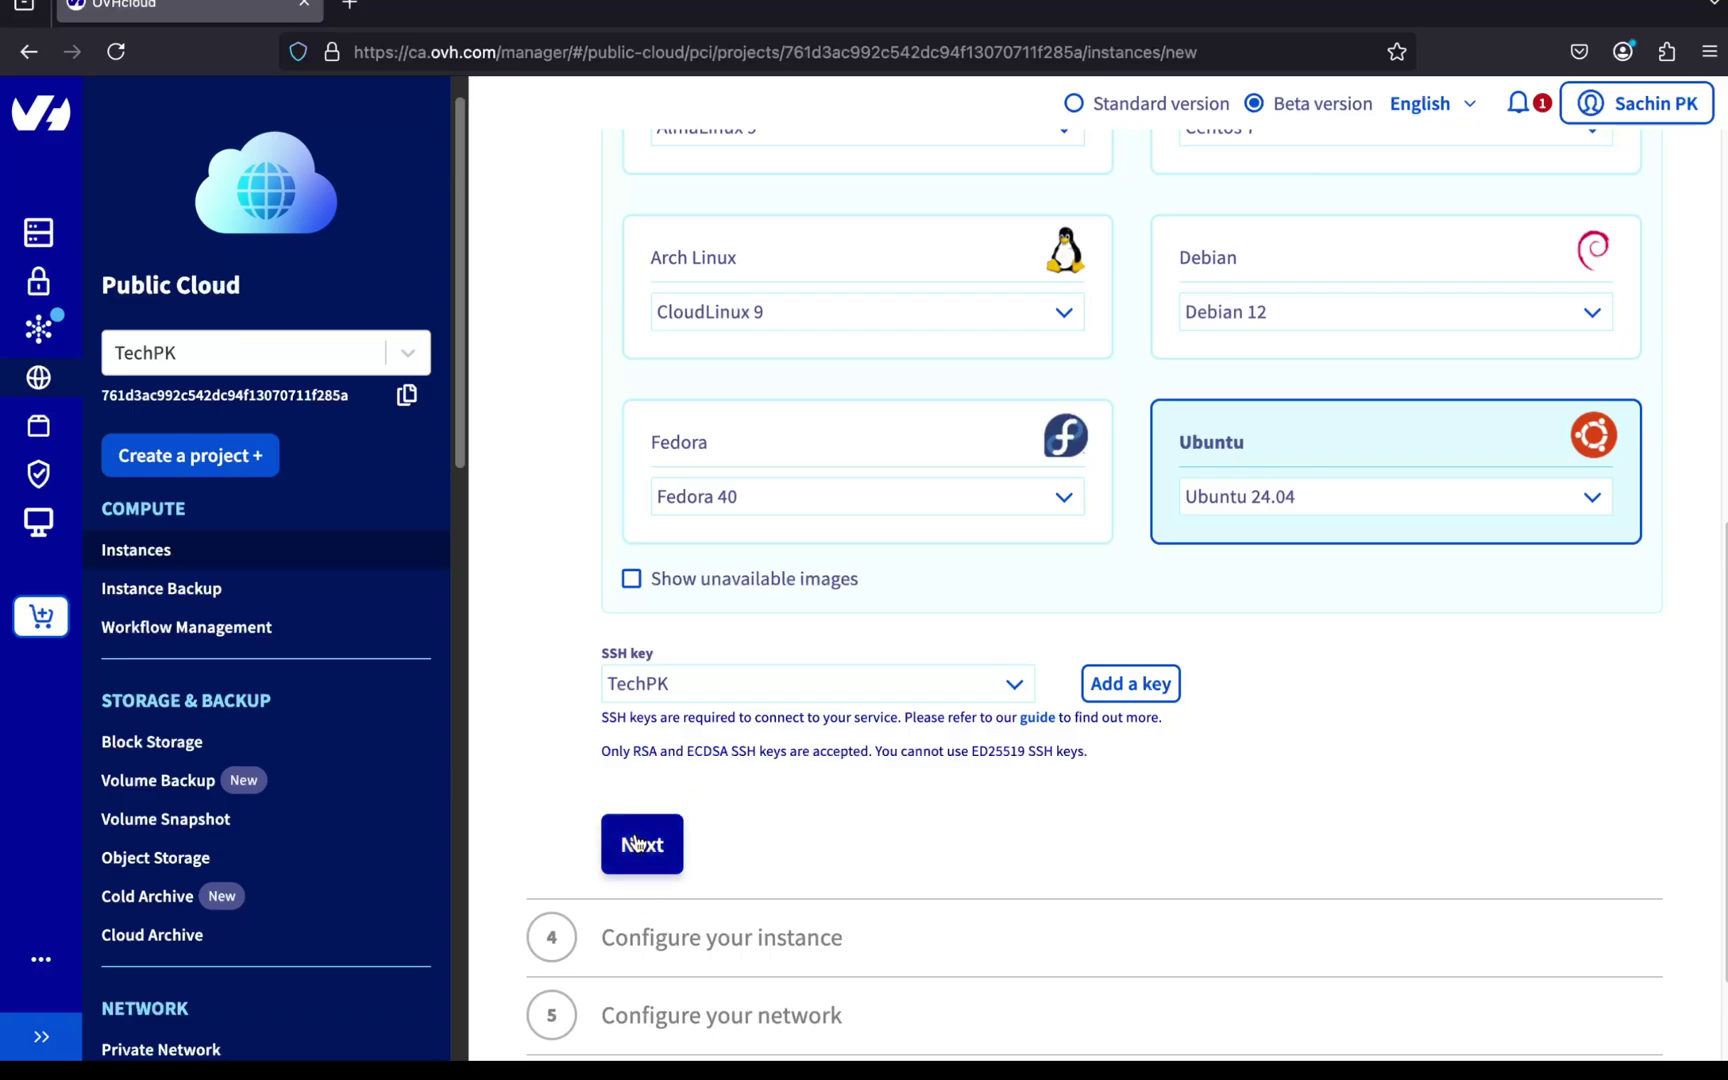
# Rename the instance from the default d2-2-uk1 to my-test-server
pyautogui.scroll(-5, 635, 834)
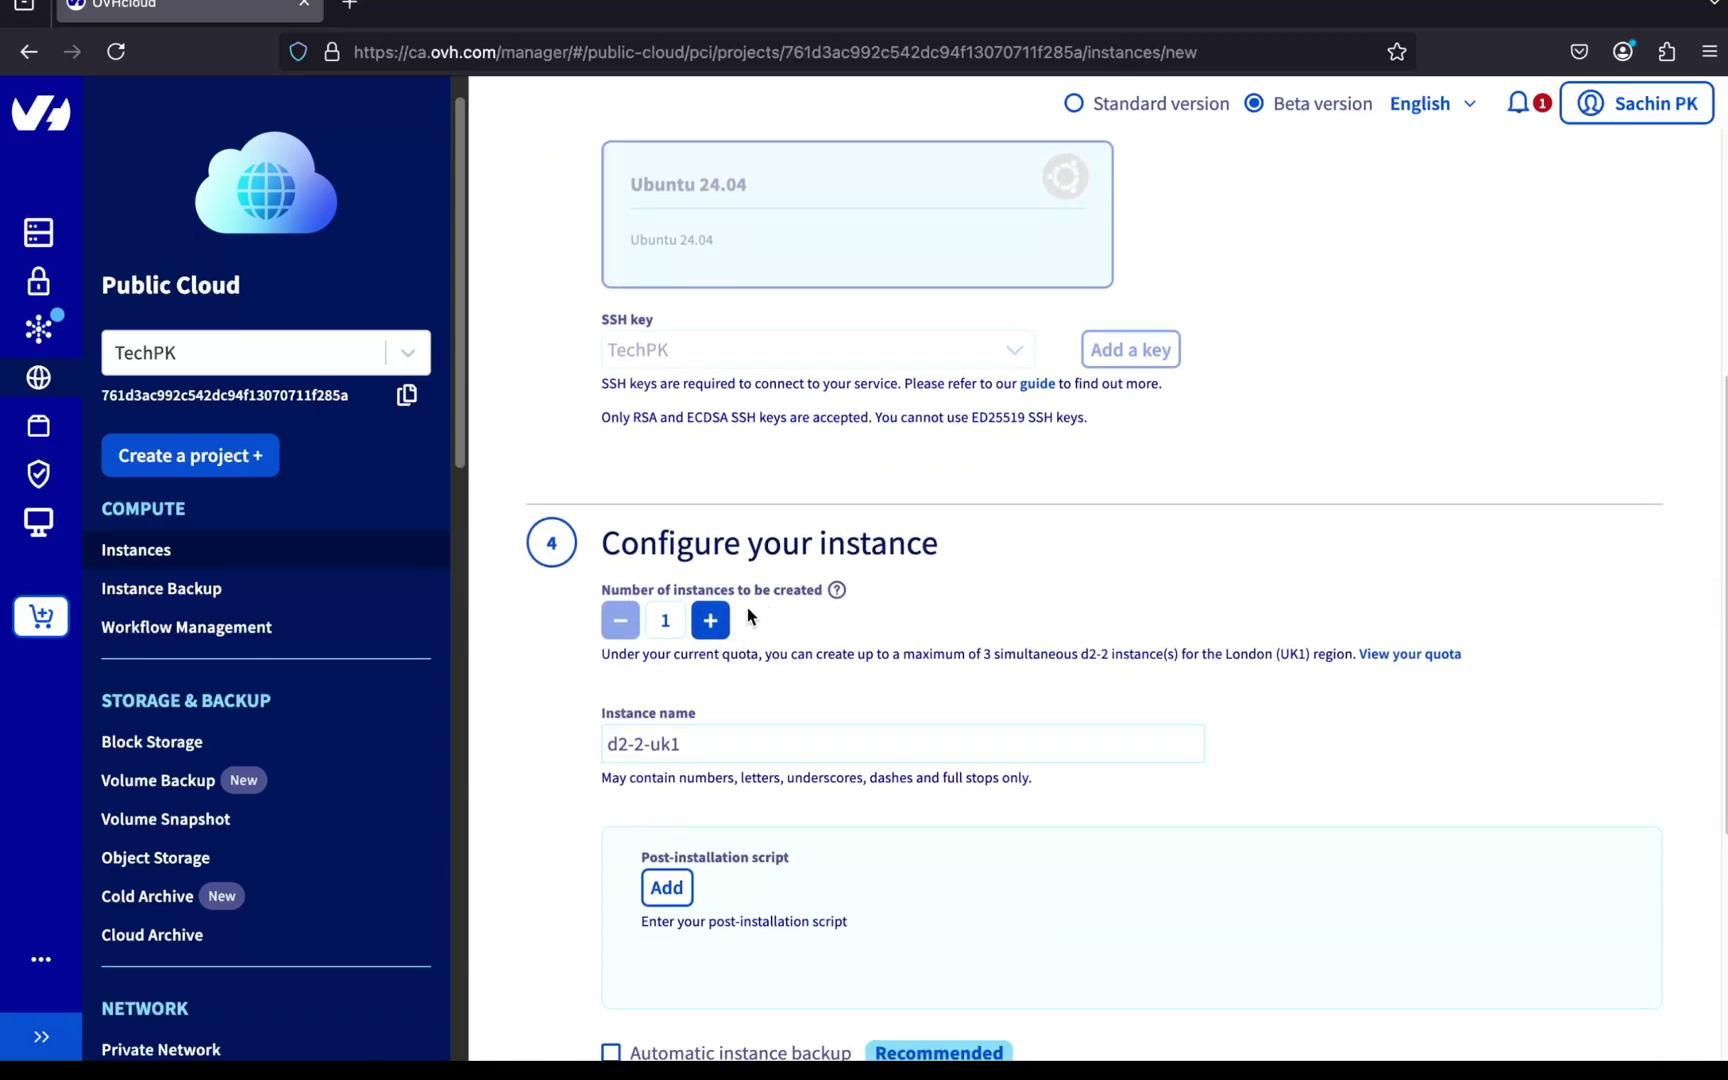
pyautogui.click(700, 744)
pyautogui.hotkey('ctrl', 'a')
pyautogui.write('m')
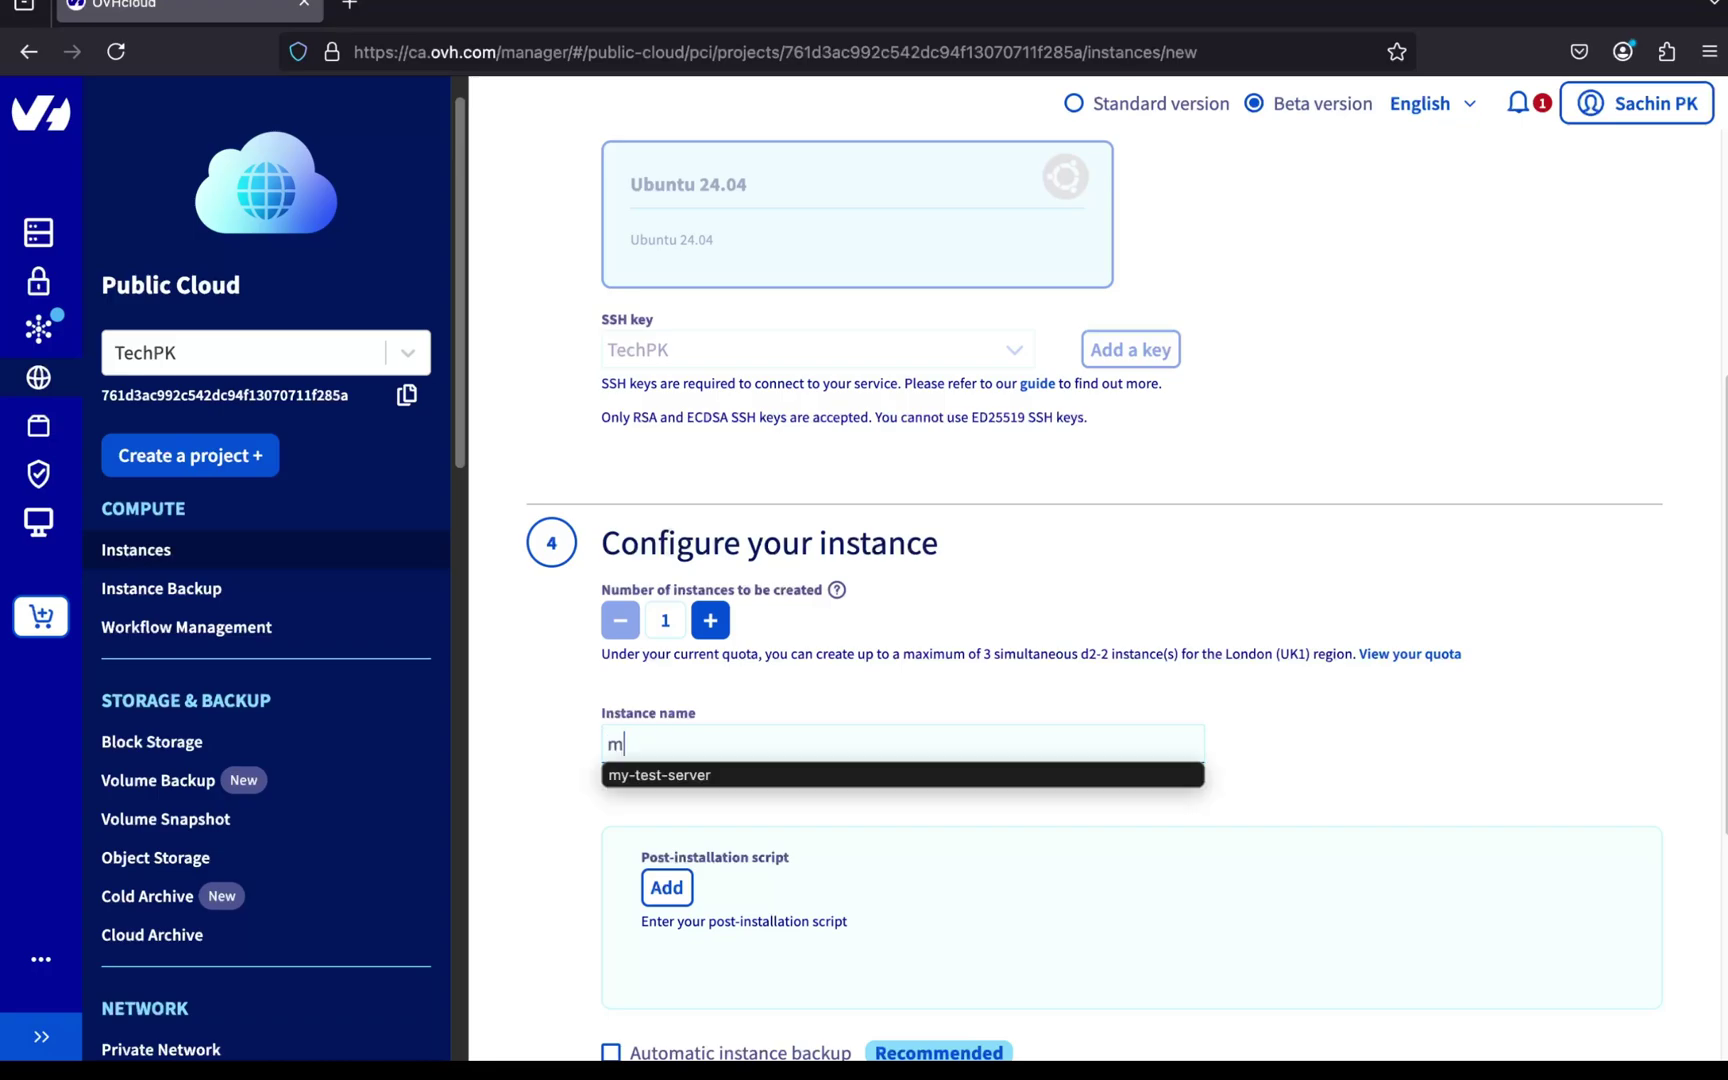
pyautogui.write('y-test-server')
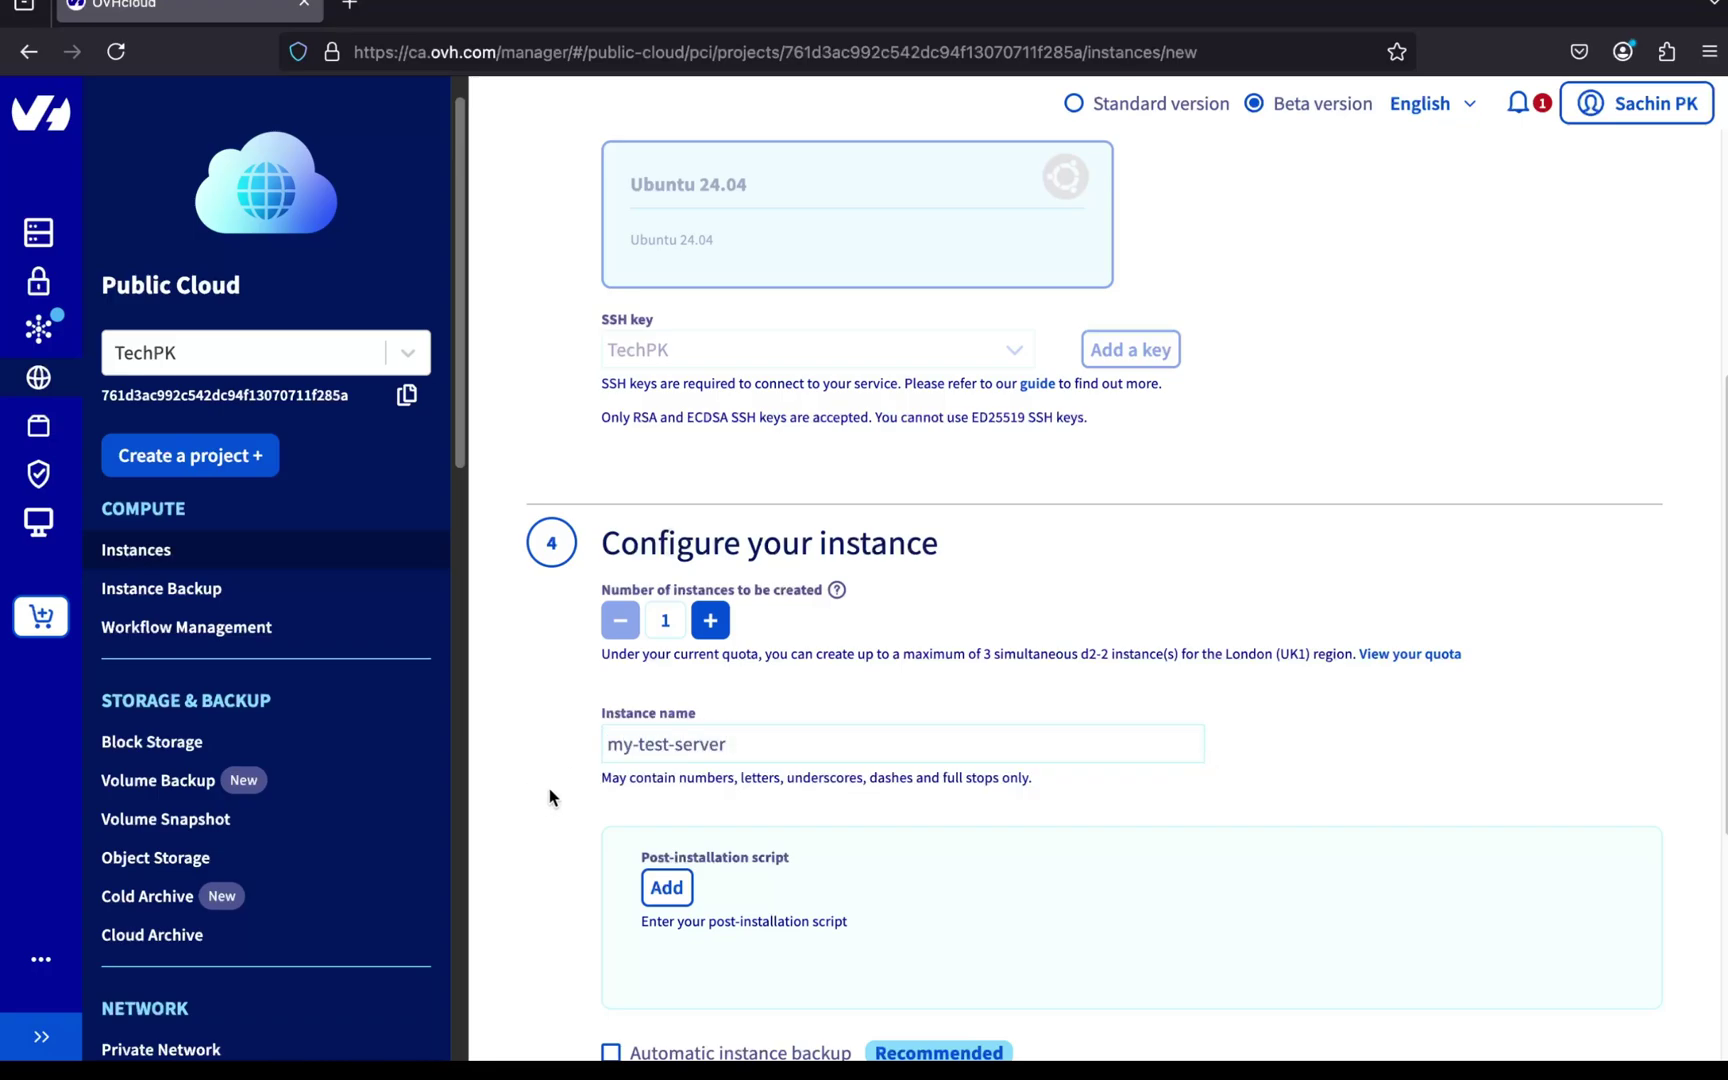
pyautogui.scroll(-1, 549, 788)
pyautogui.scroll(-3, 549, 790)
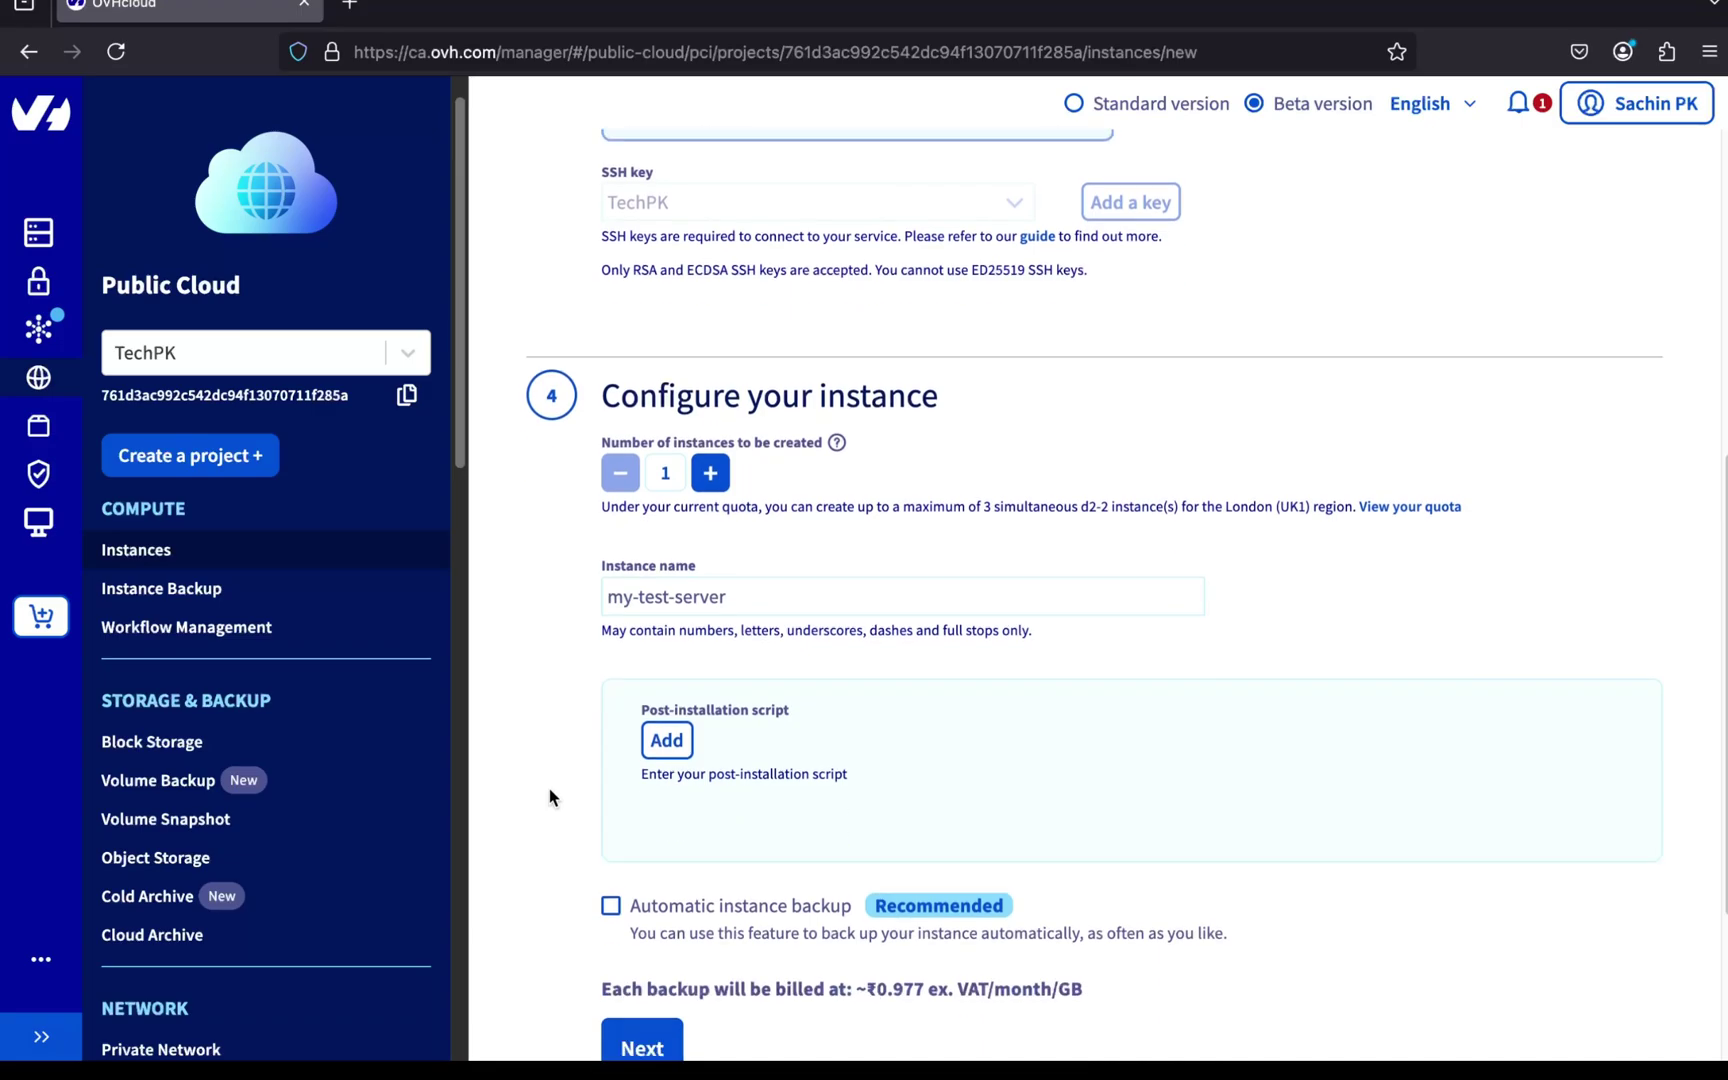
pyautogui.scroll(-1, 549, 790)
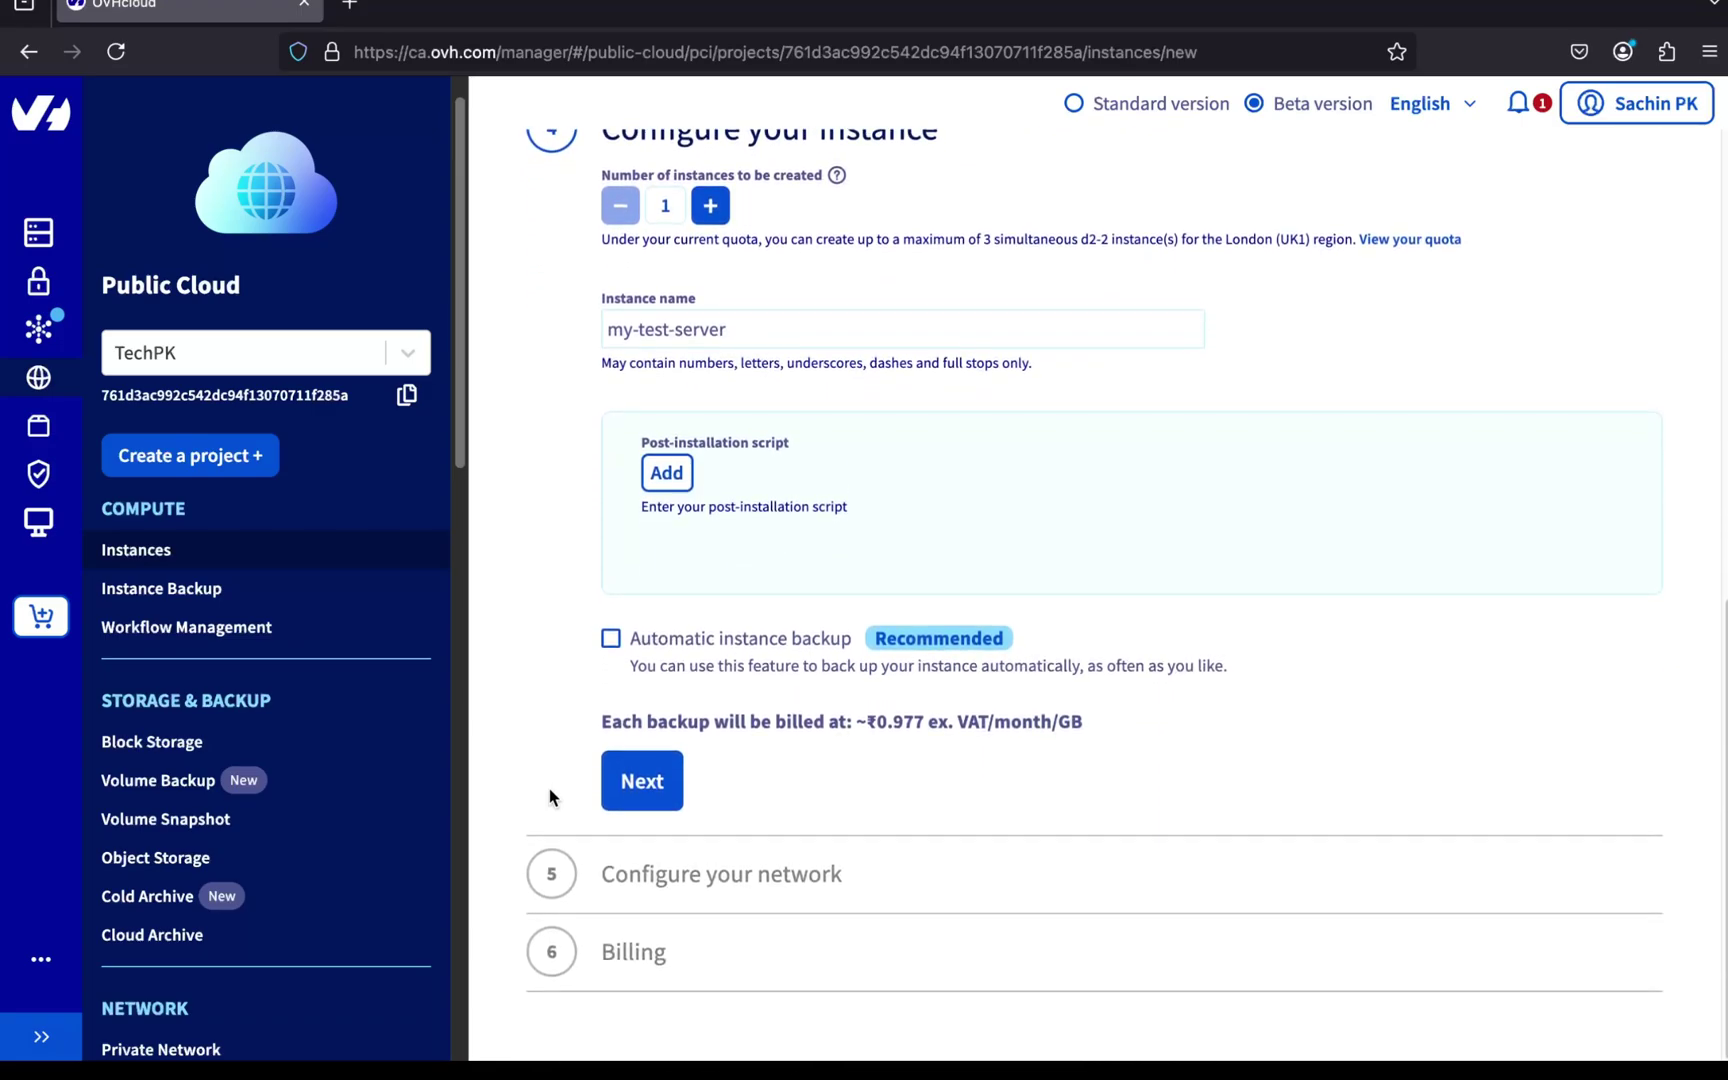
# Use Public mode networking and attach the private network 0002 - TestPrivateNetwork
pyautogui.click(642, 785)
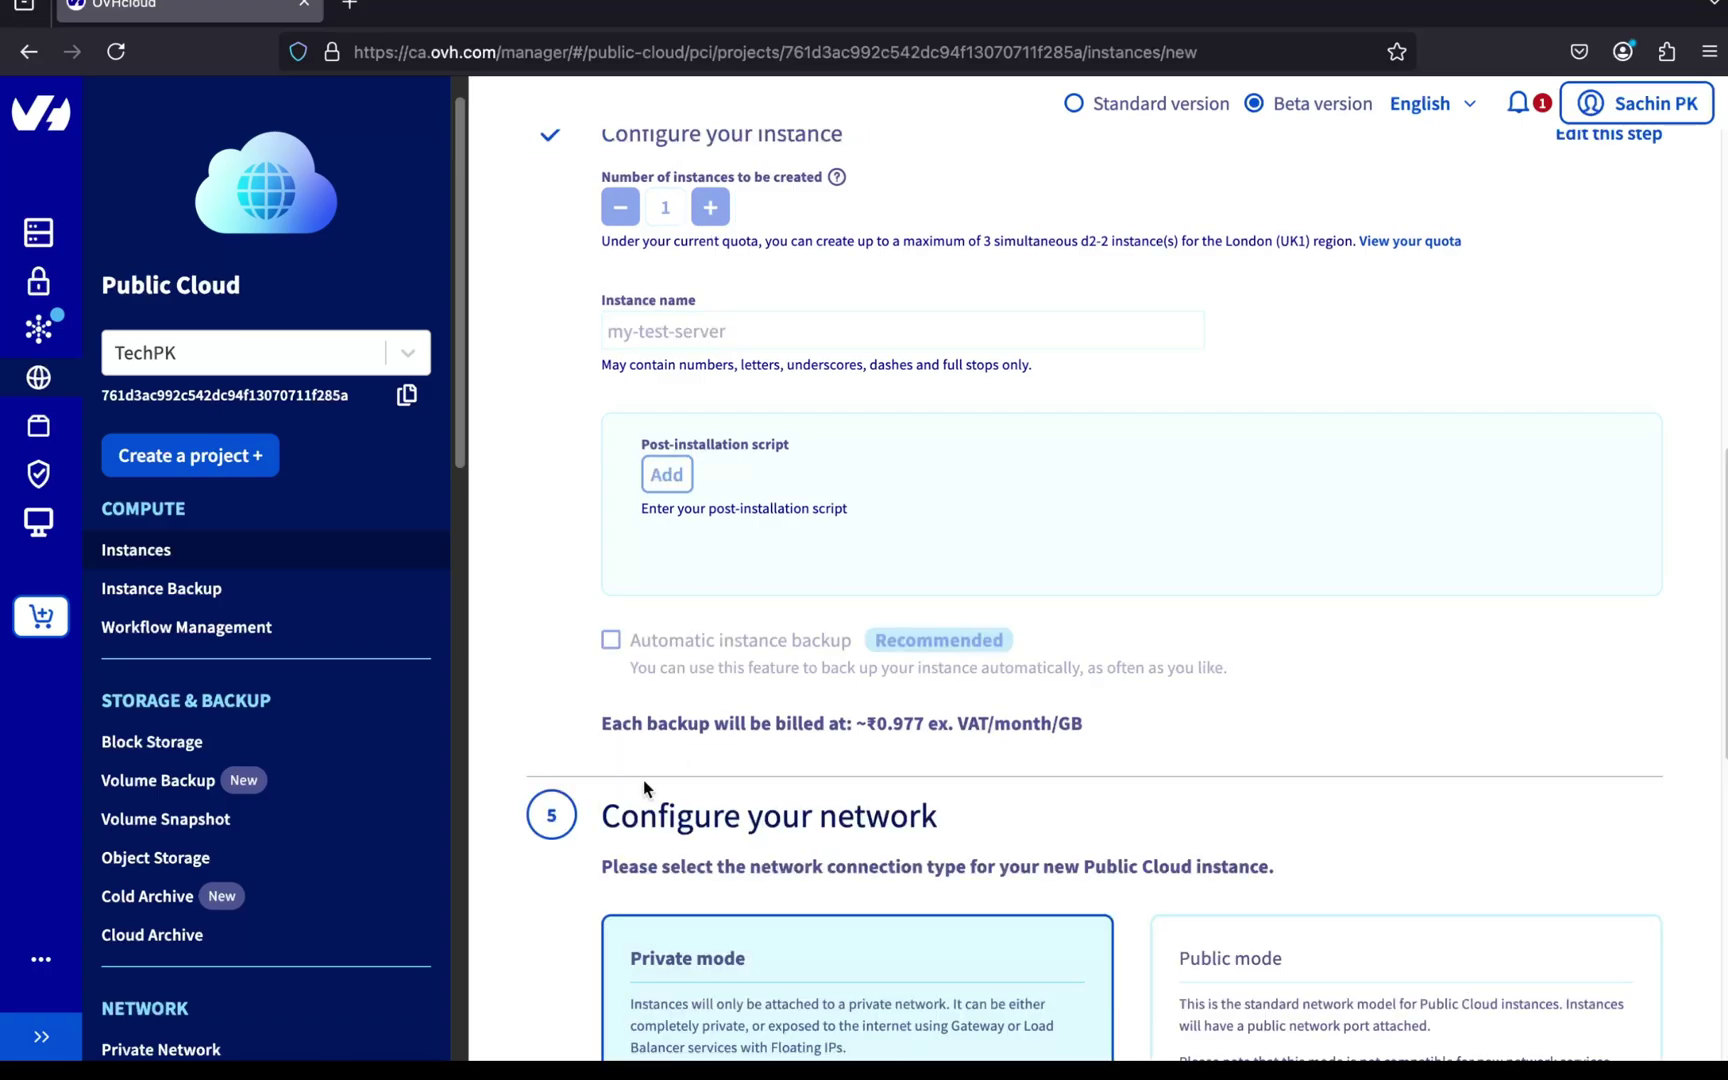
pyautogui.scroll(-8, 644, 789)
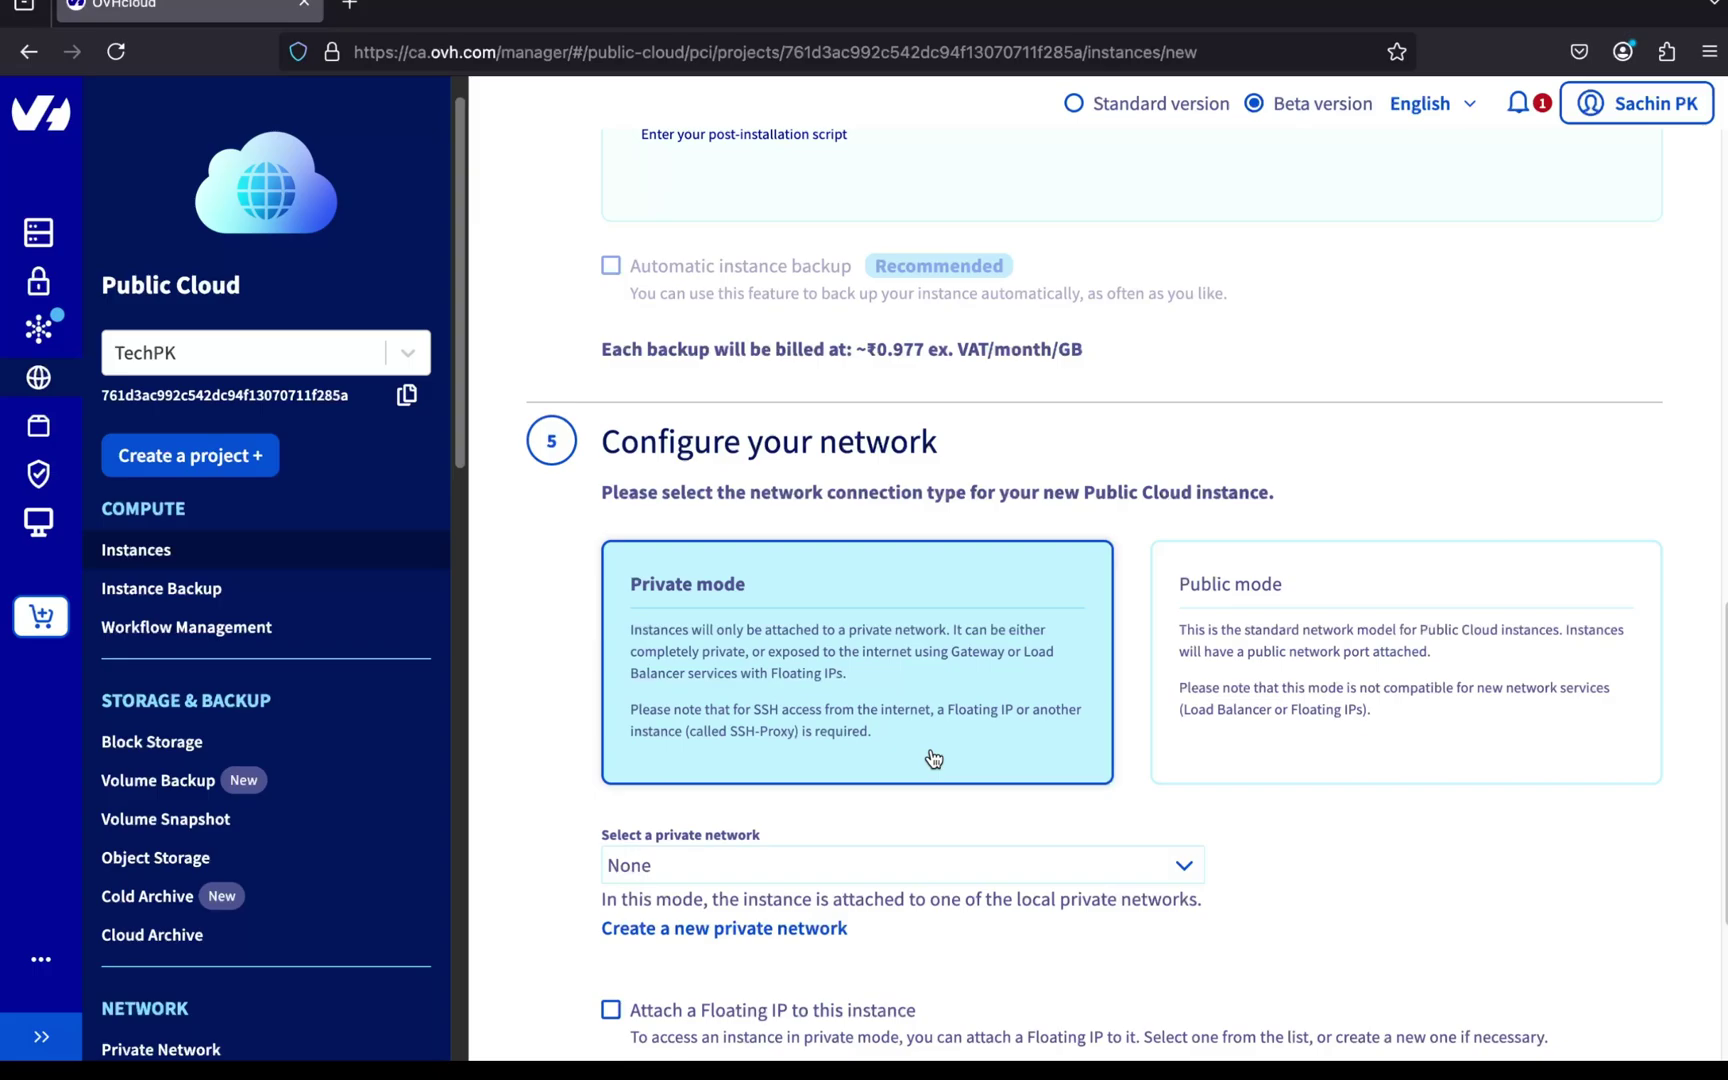
pyautogui.click(1263, 755)
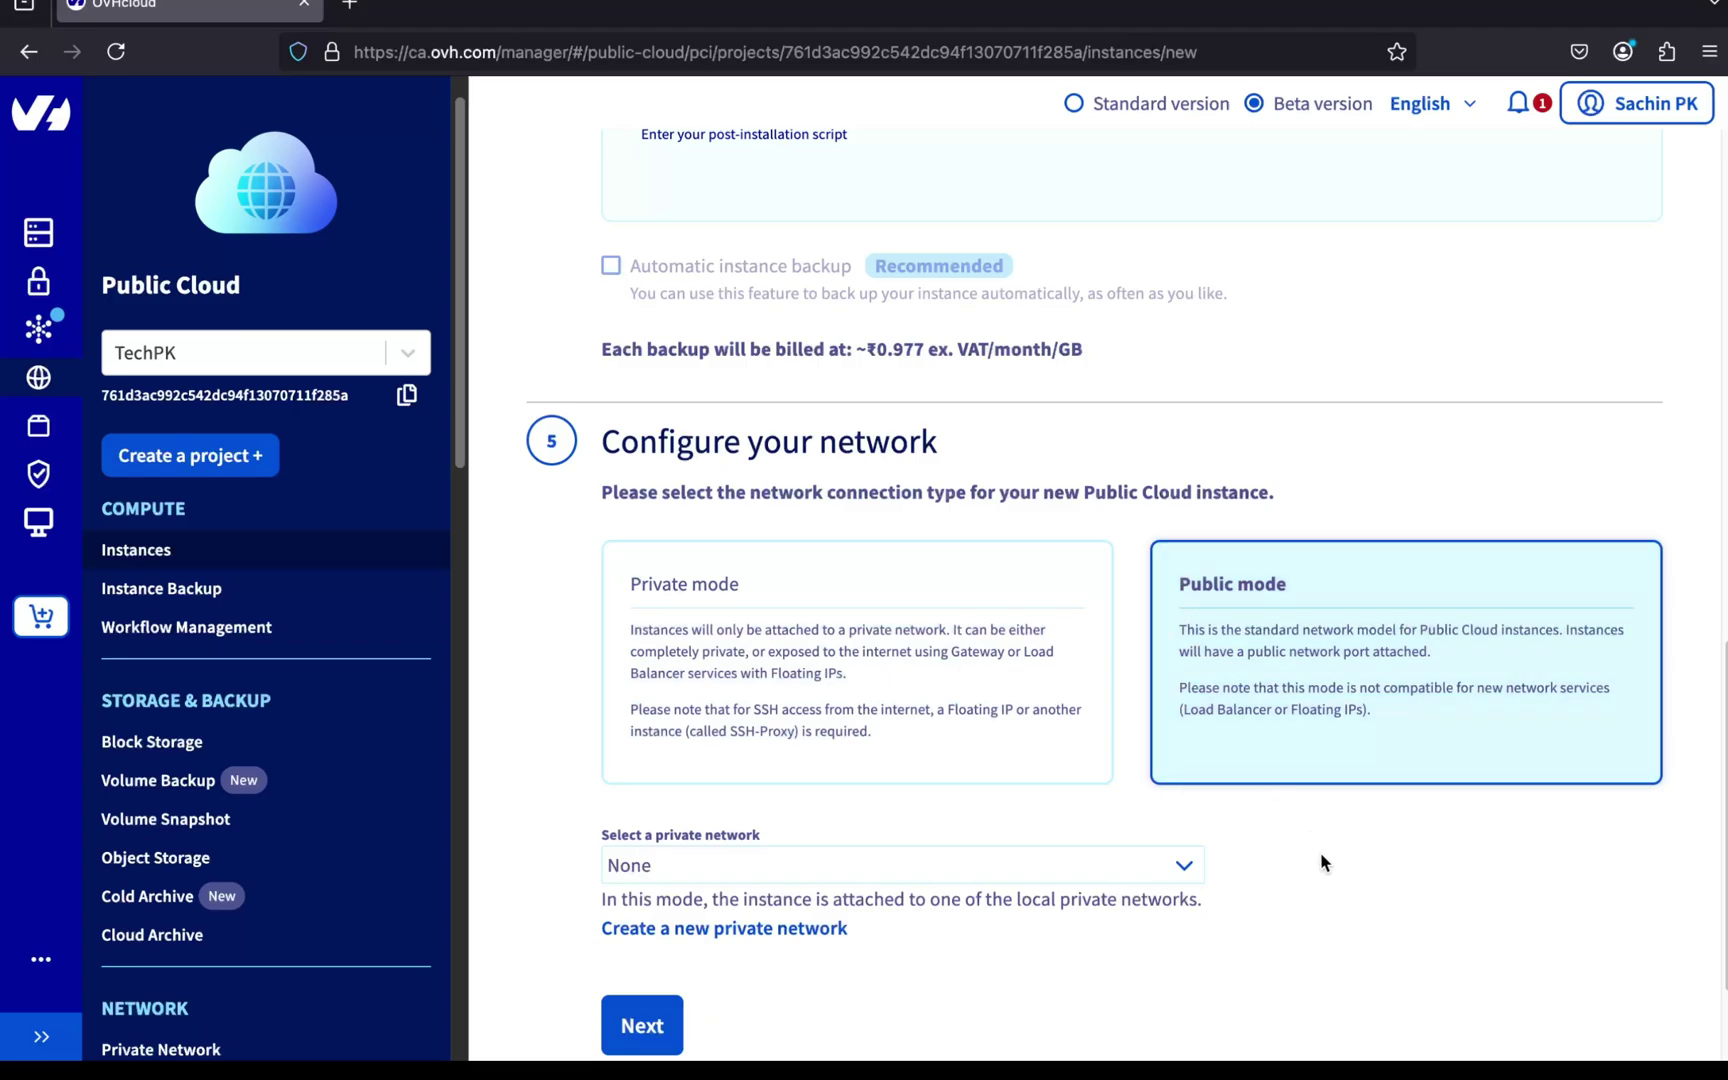
pyautogui.scroll(-2, 1321, 862)
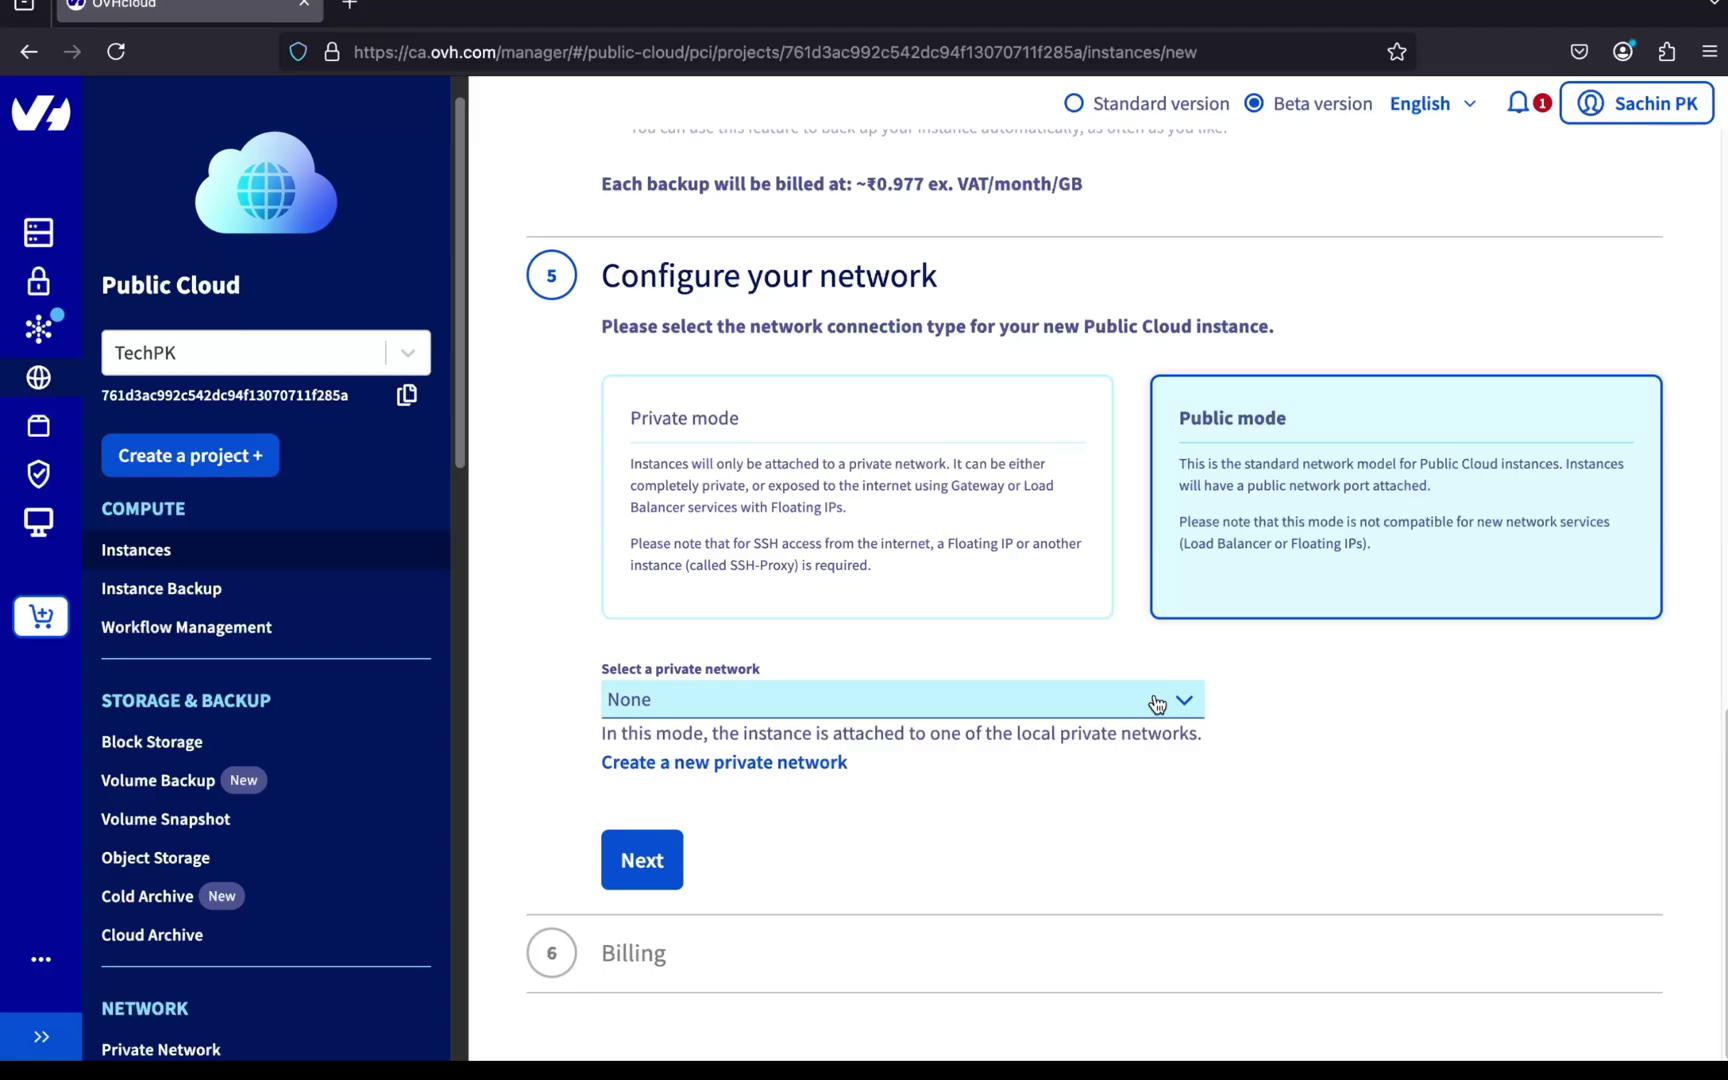
pyautogui.click(1157, 704)
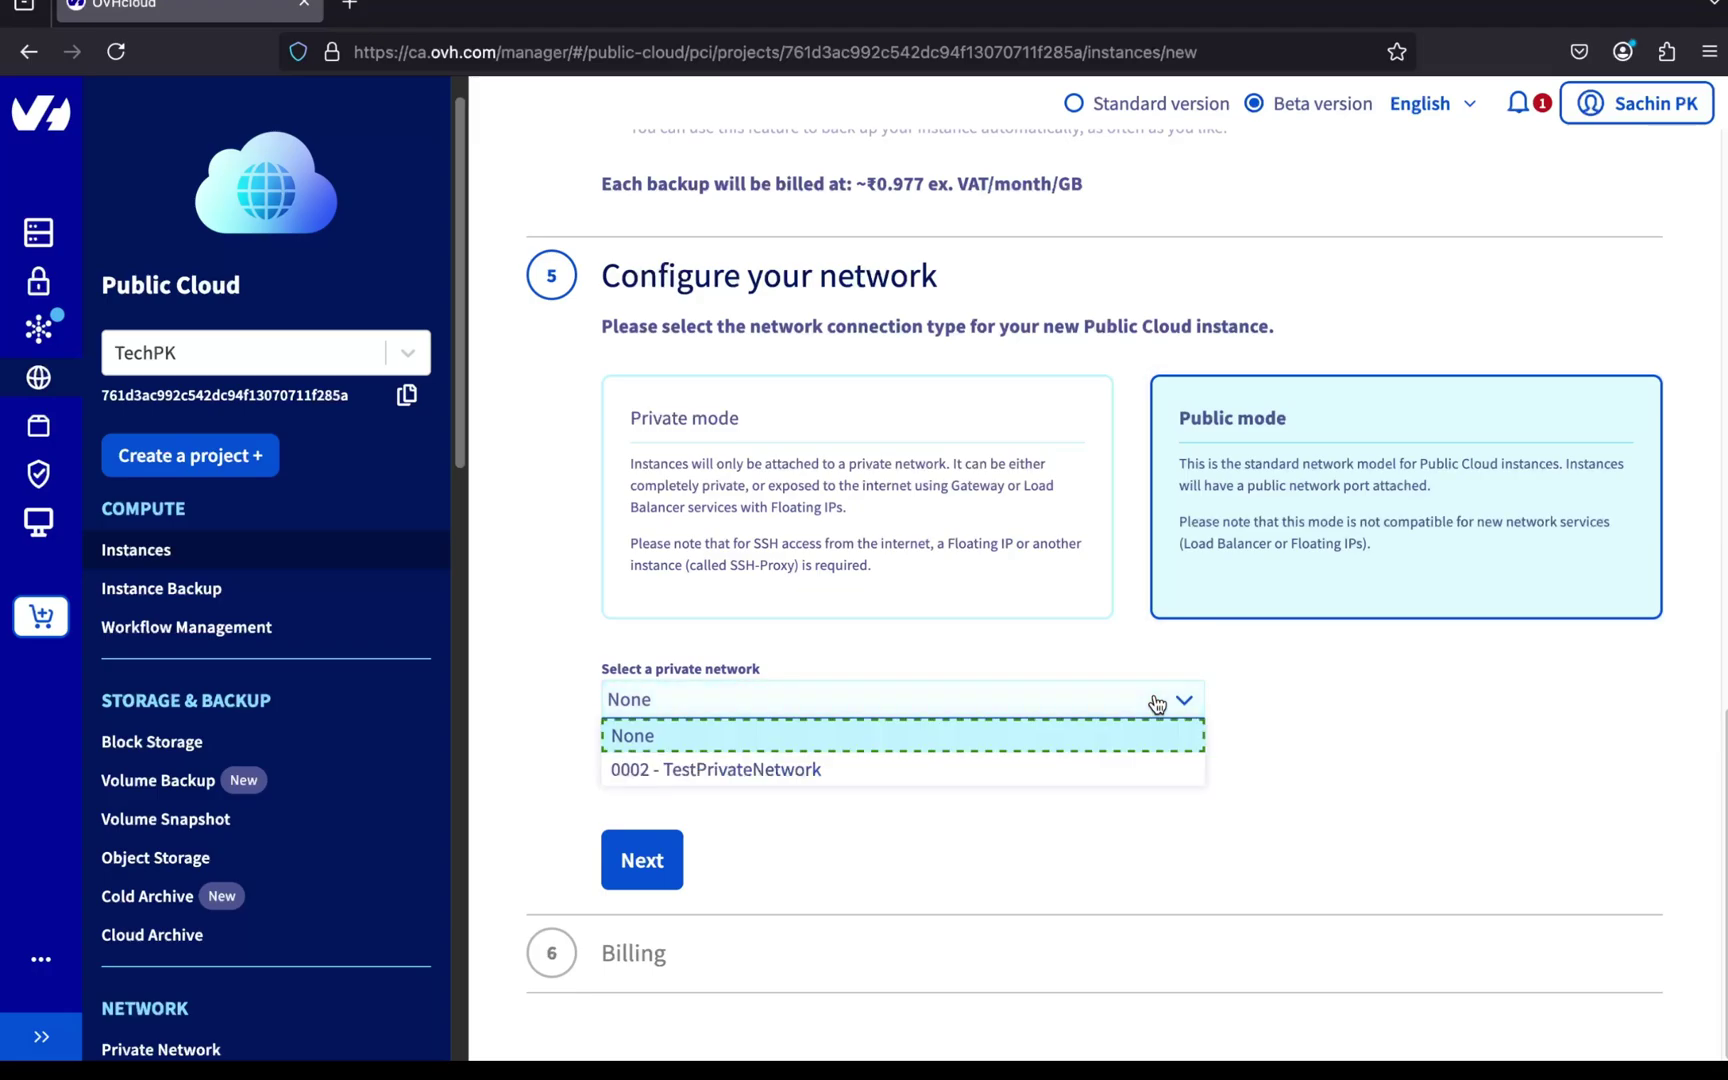
pyautogui.click(1107, 770)
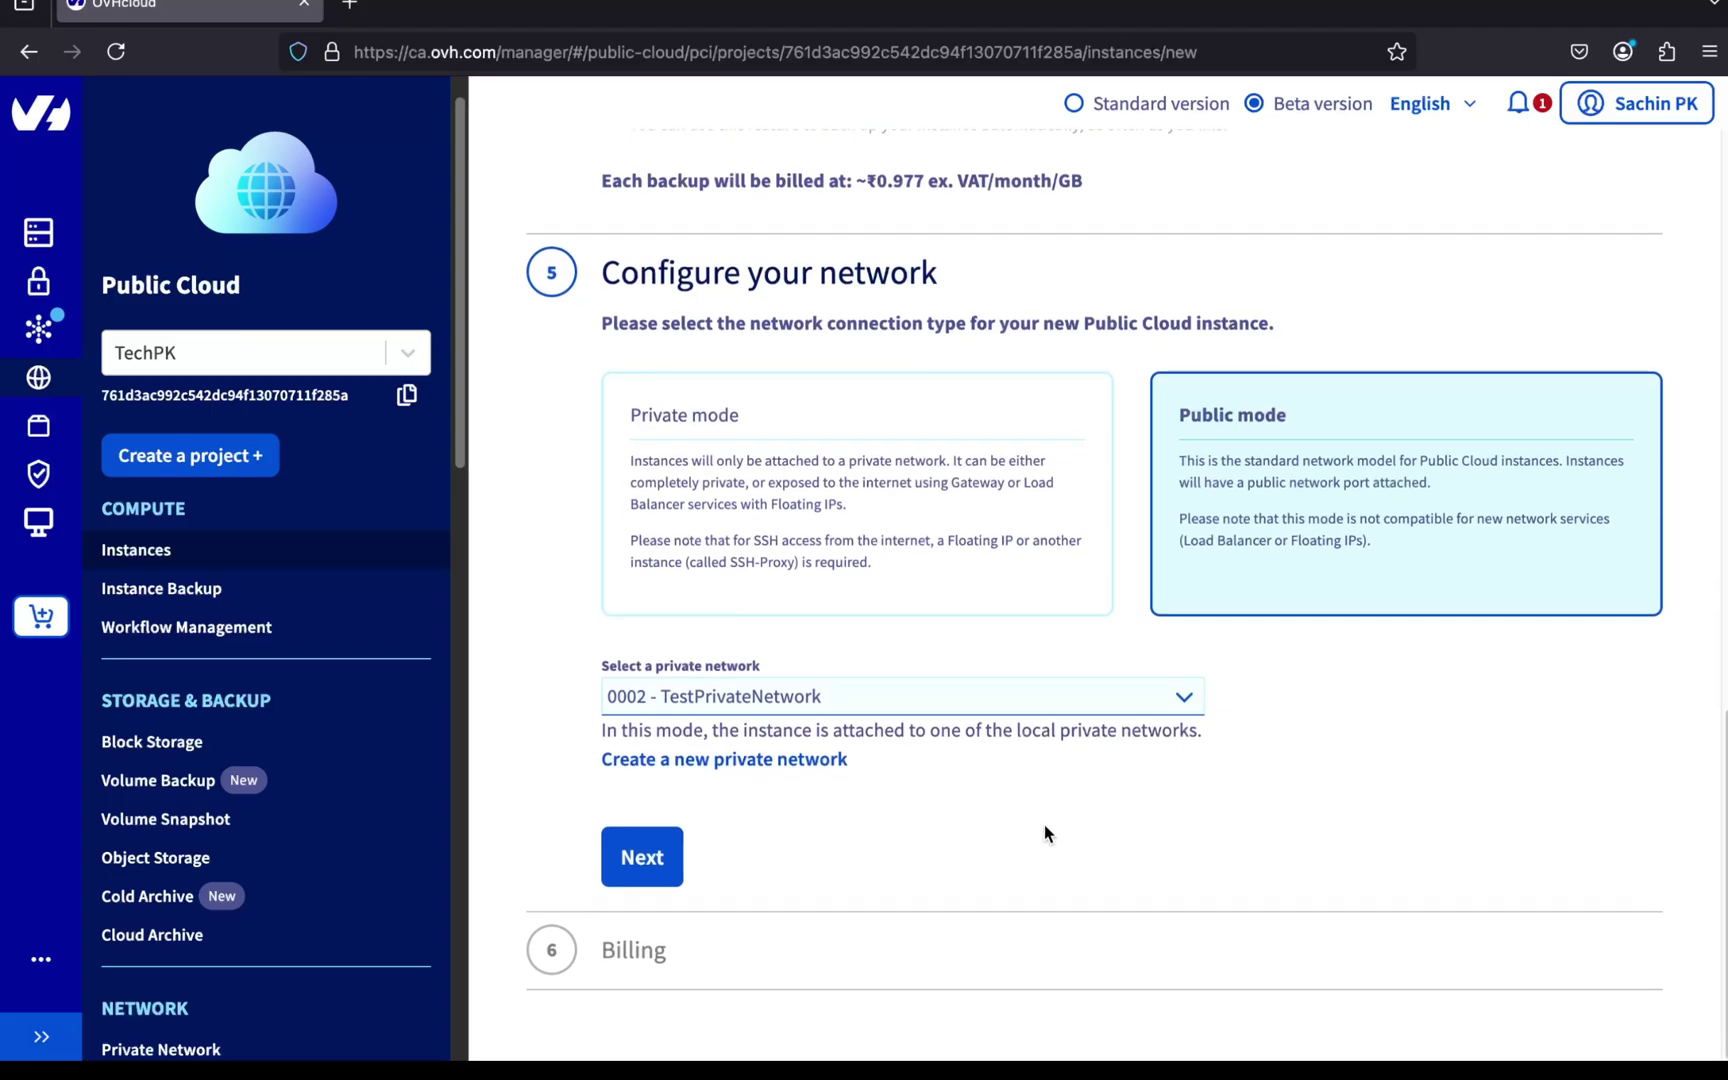
# Choose hourly billing and create the my-test-server instance
pyautogui.click(645, 860)
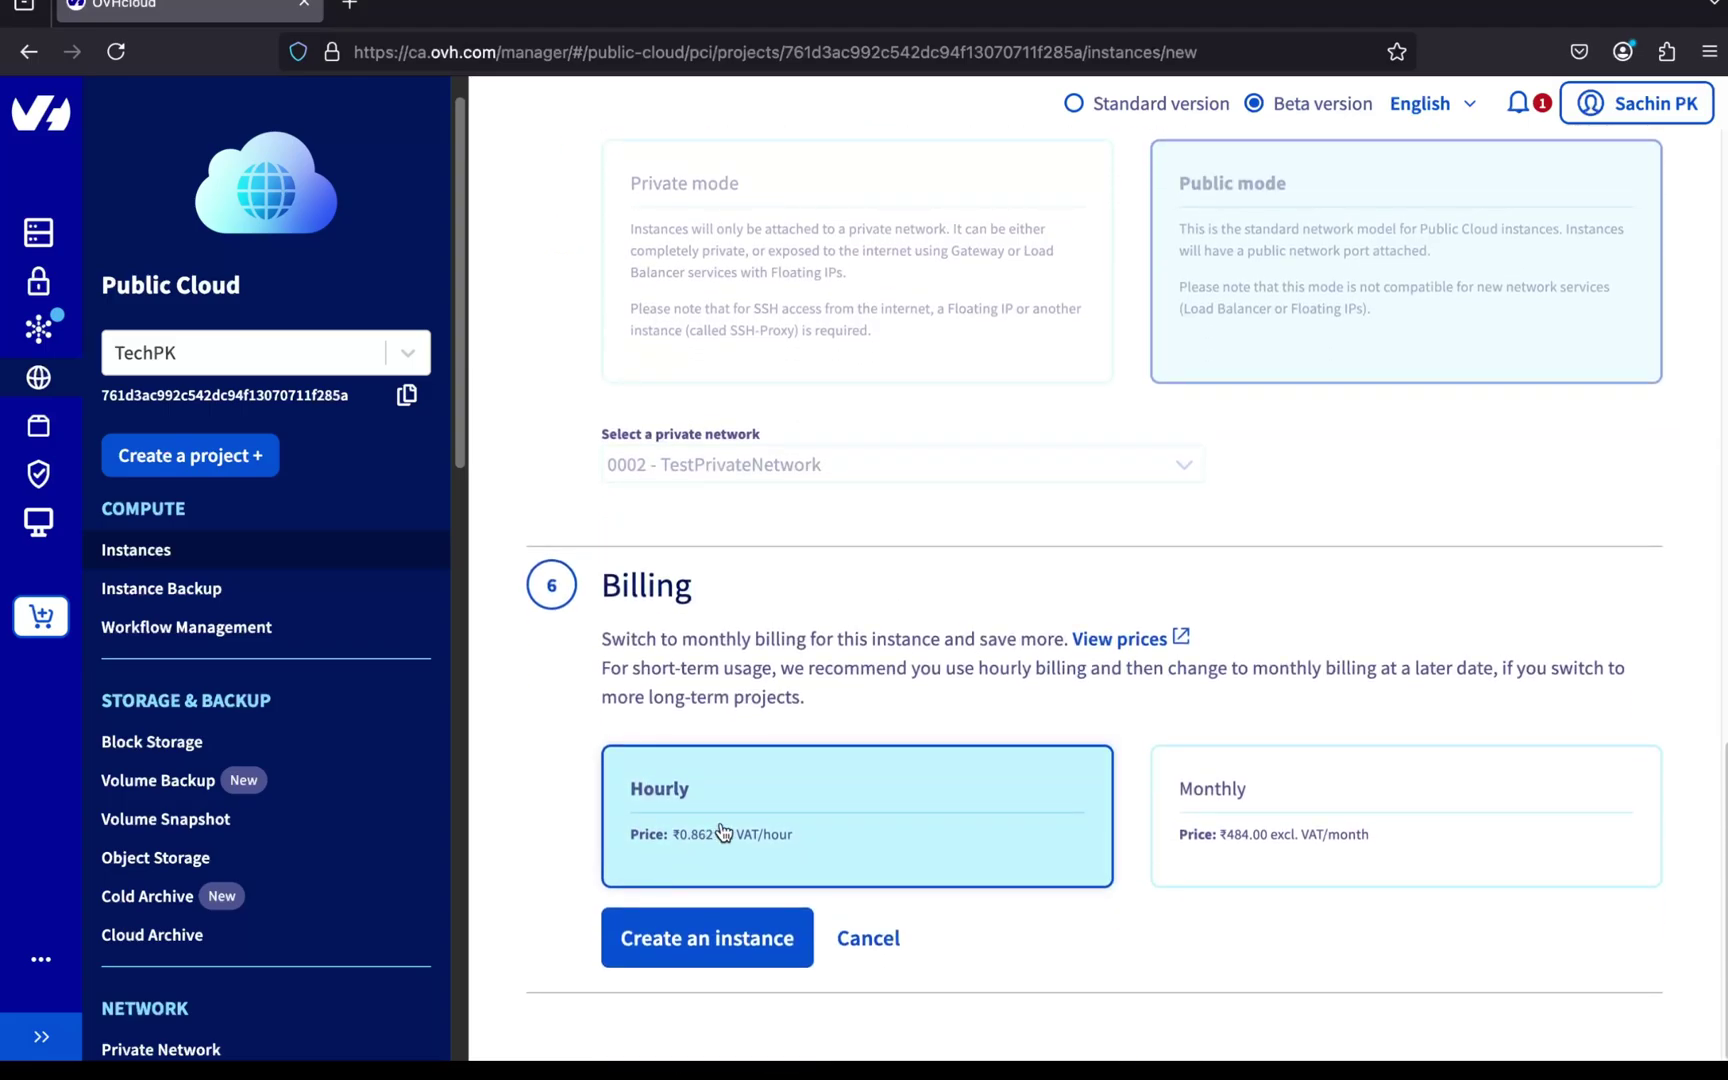
pyautogui.click(1216, 836)
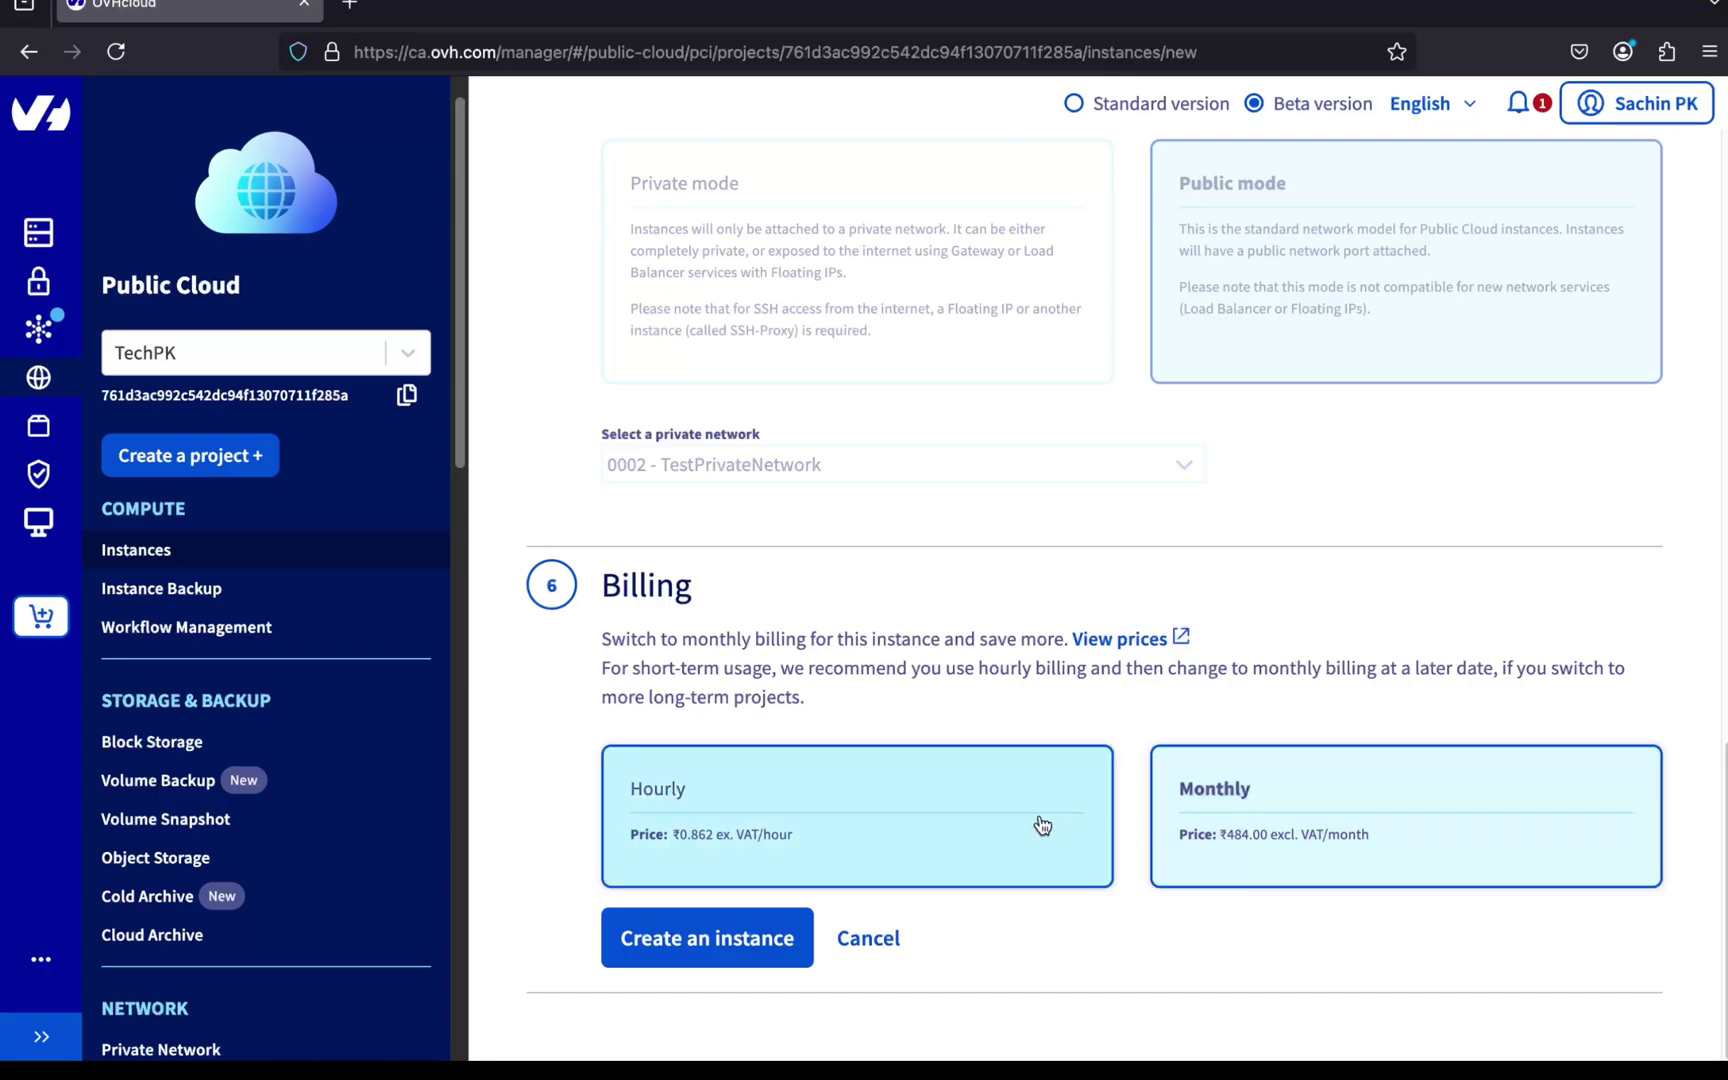
pyautogui.click(1026, 842)
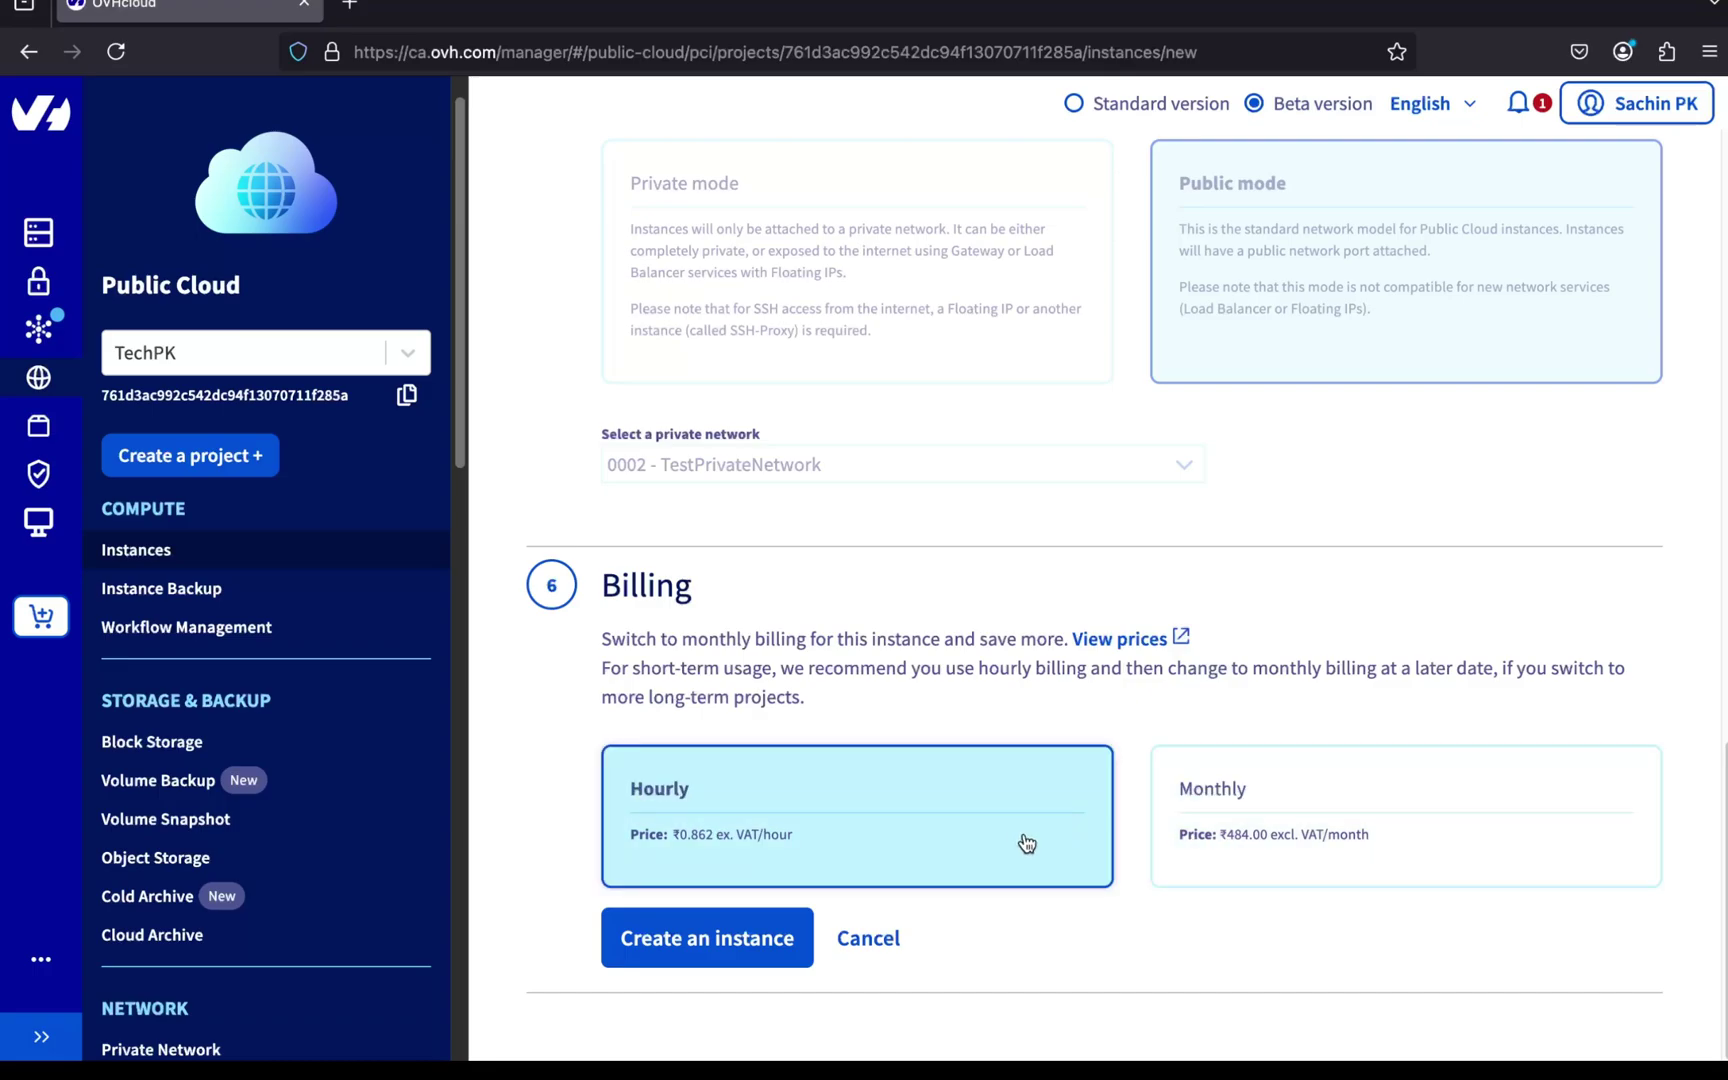
pyautogui.click(735, 943)
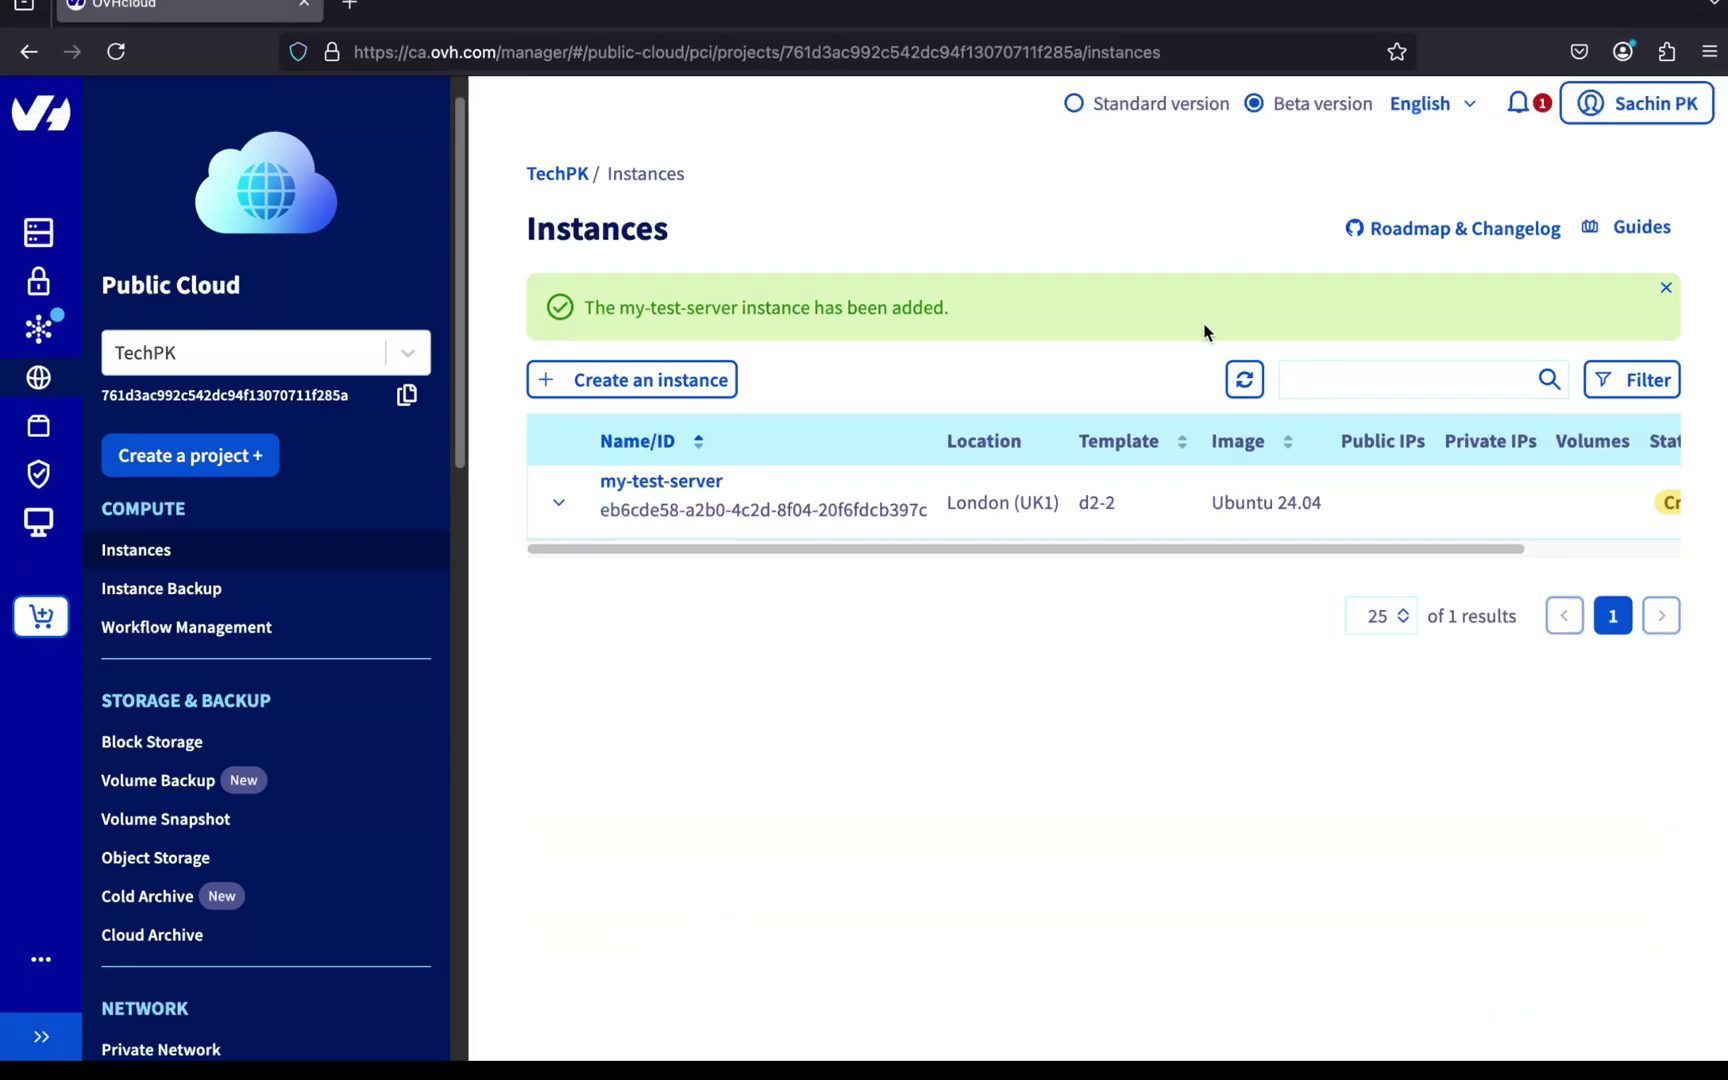
# Open the my-test-server dashboard from the Instances table
pyautogui.click(702, 497)
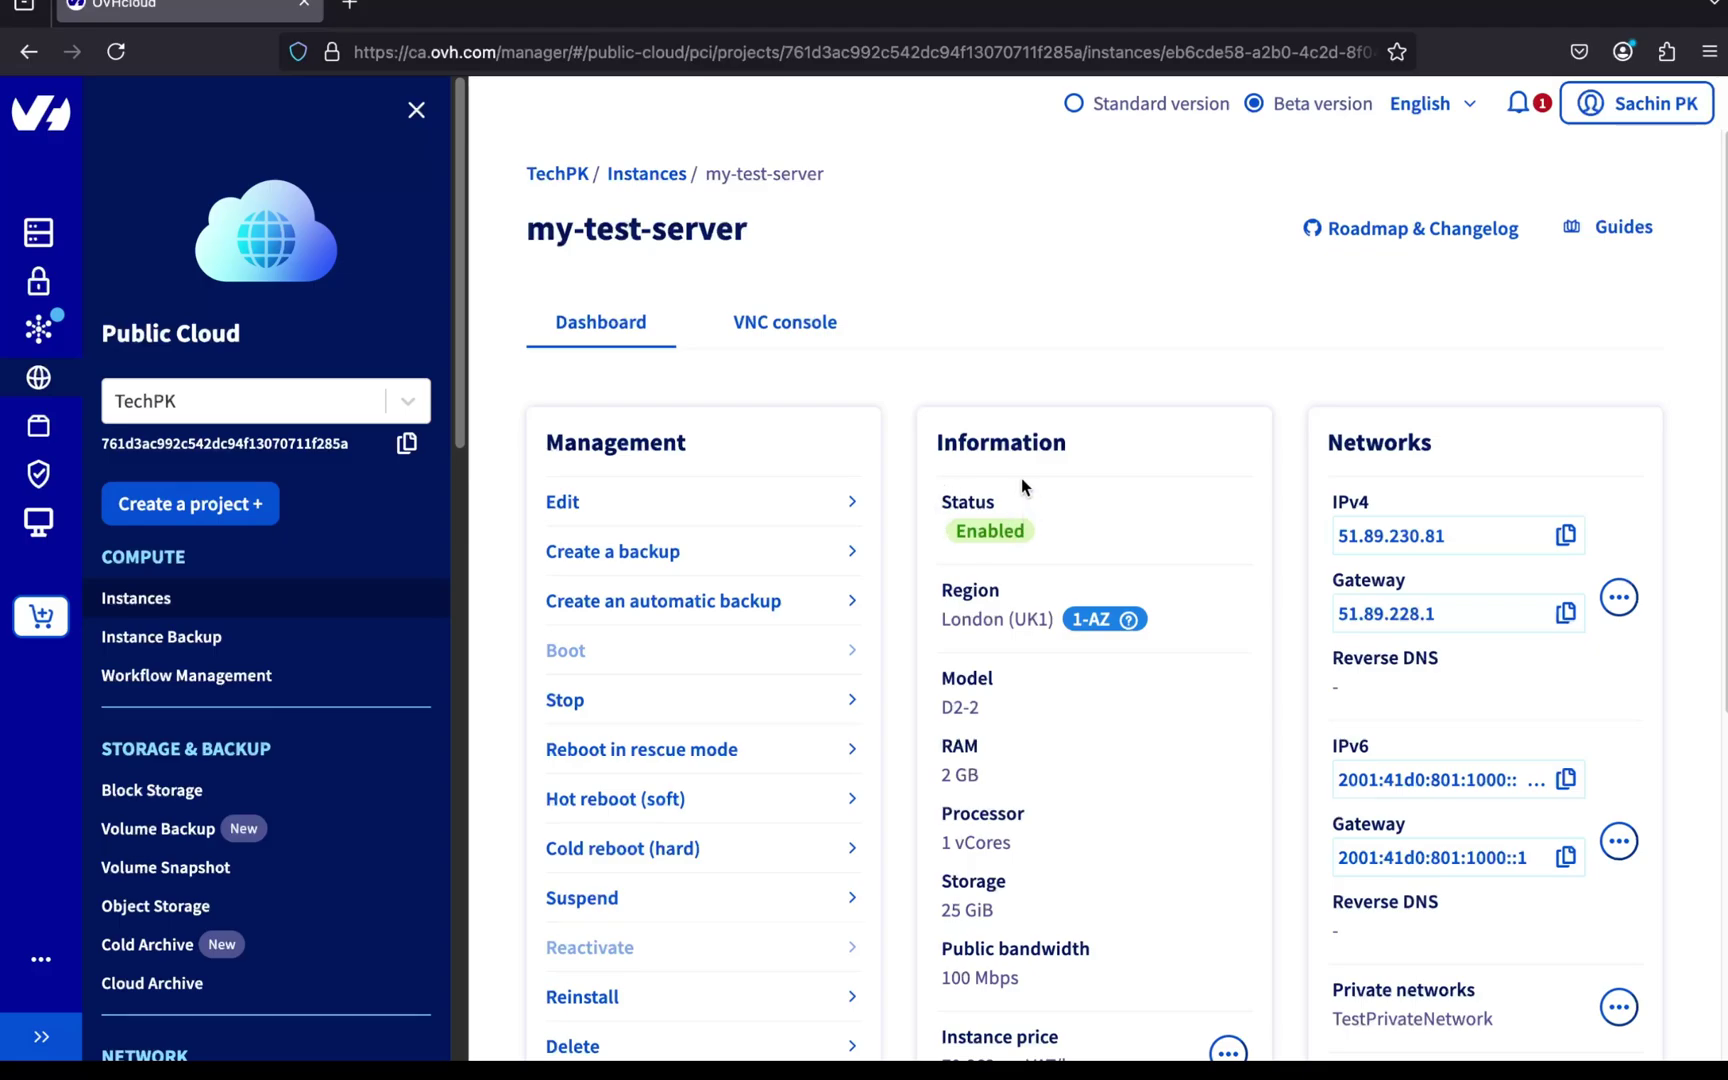
pyautogui.scroll(-2, 1153, 575)
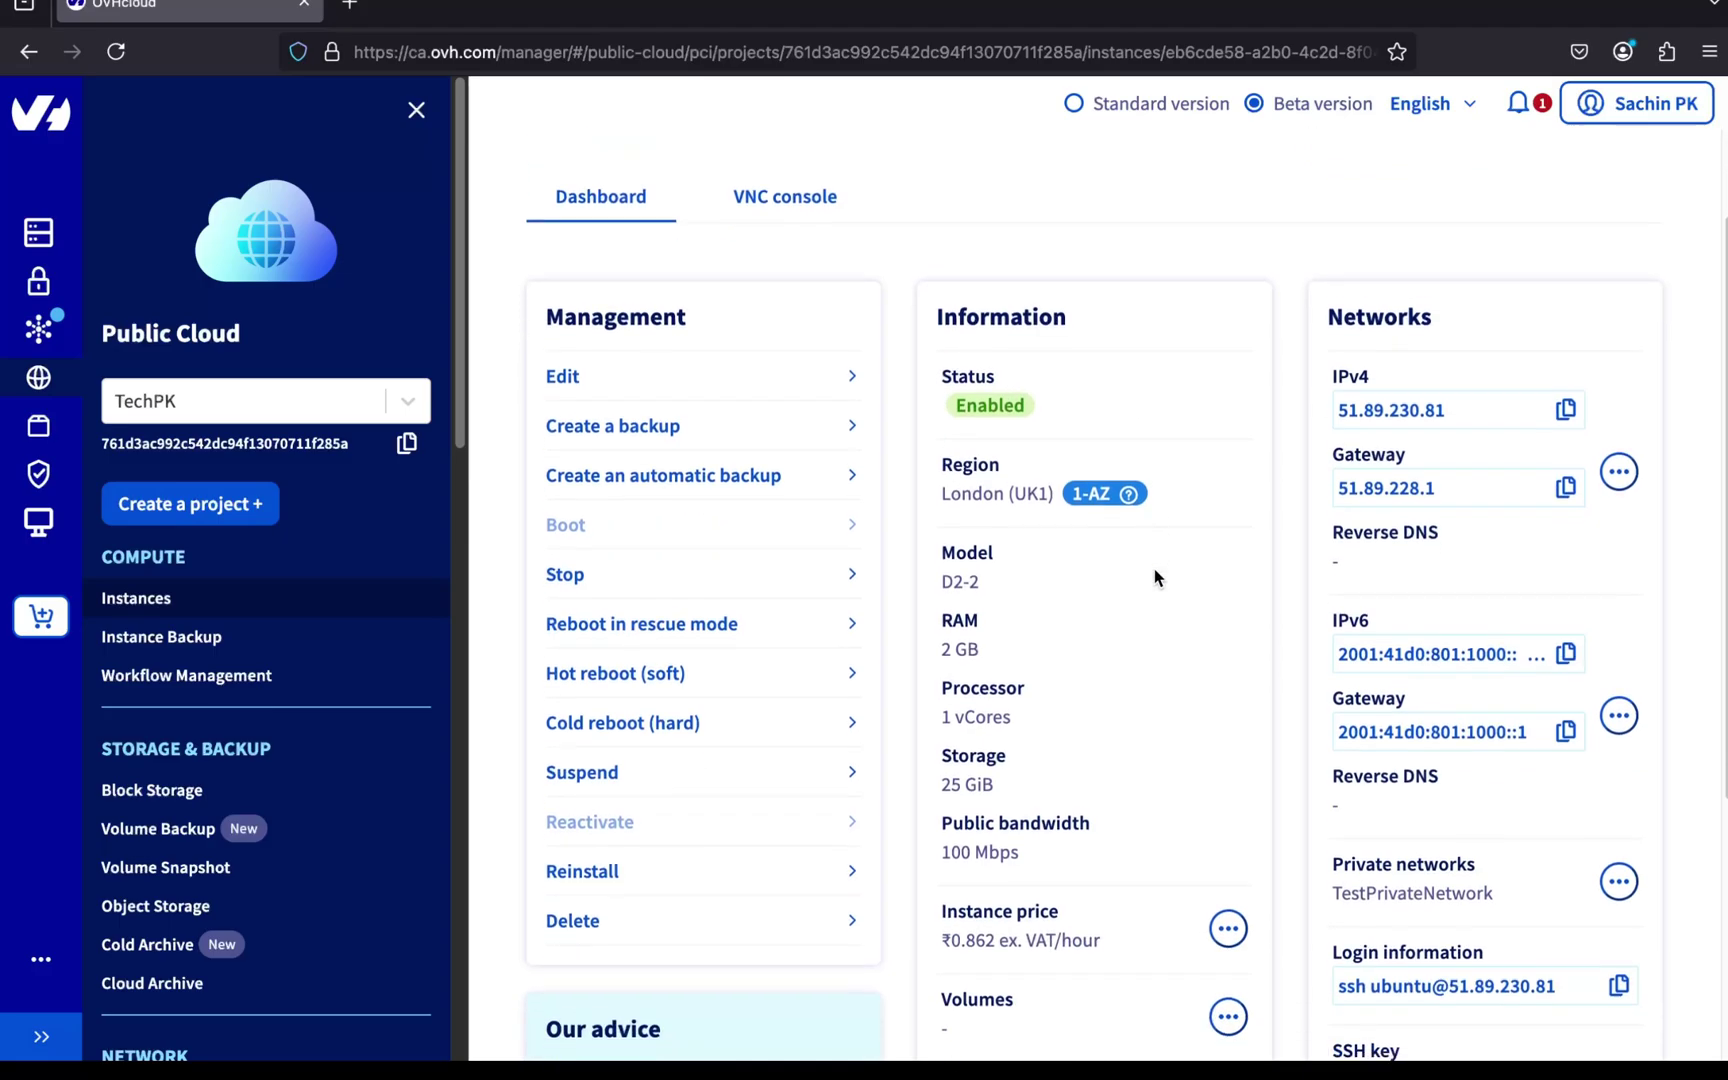
pyautogui.scroll(2, 1179, 376)
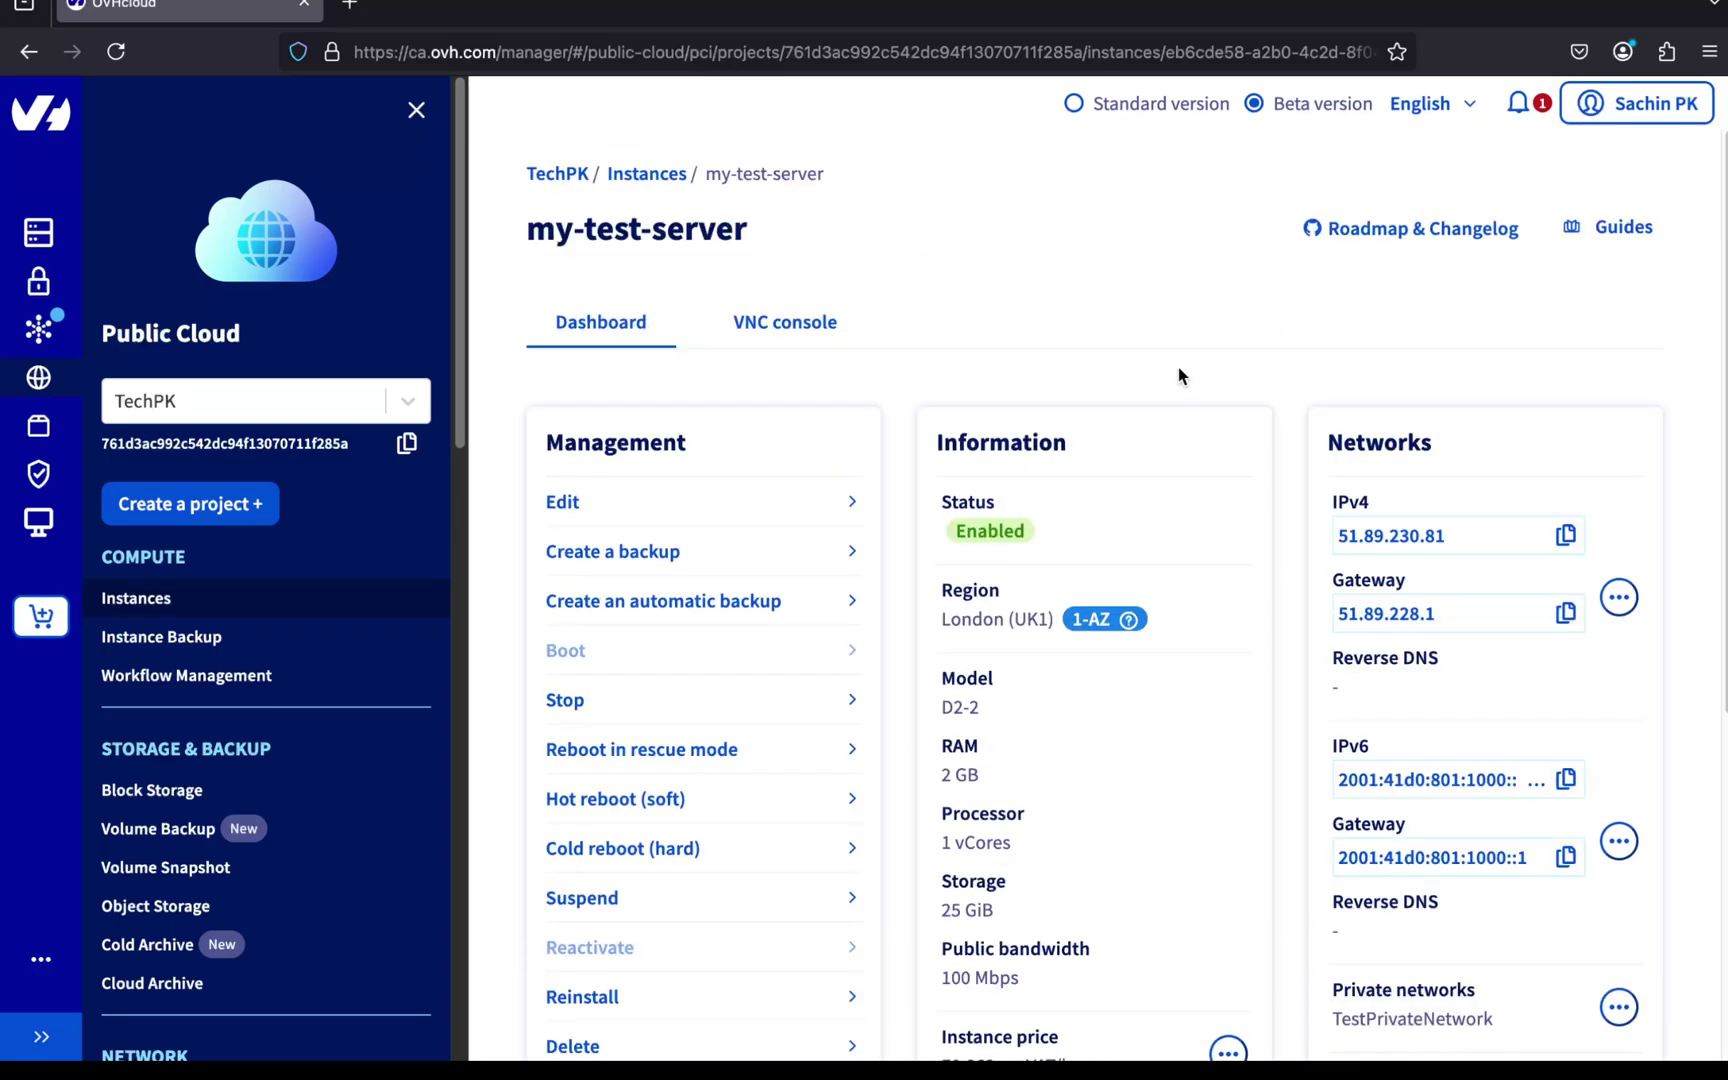
pyautogui.scroll(-2, 1165, 447)
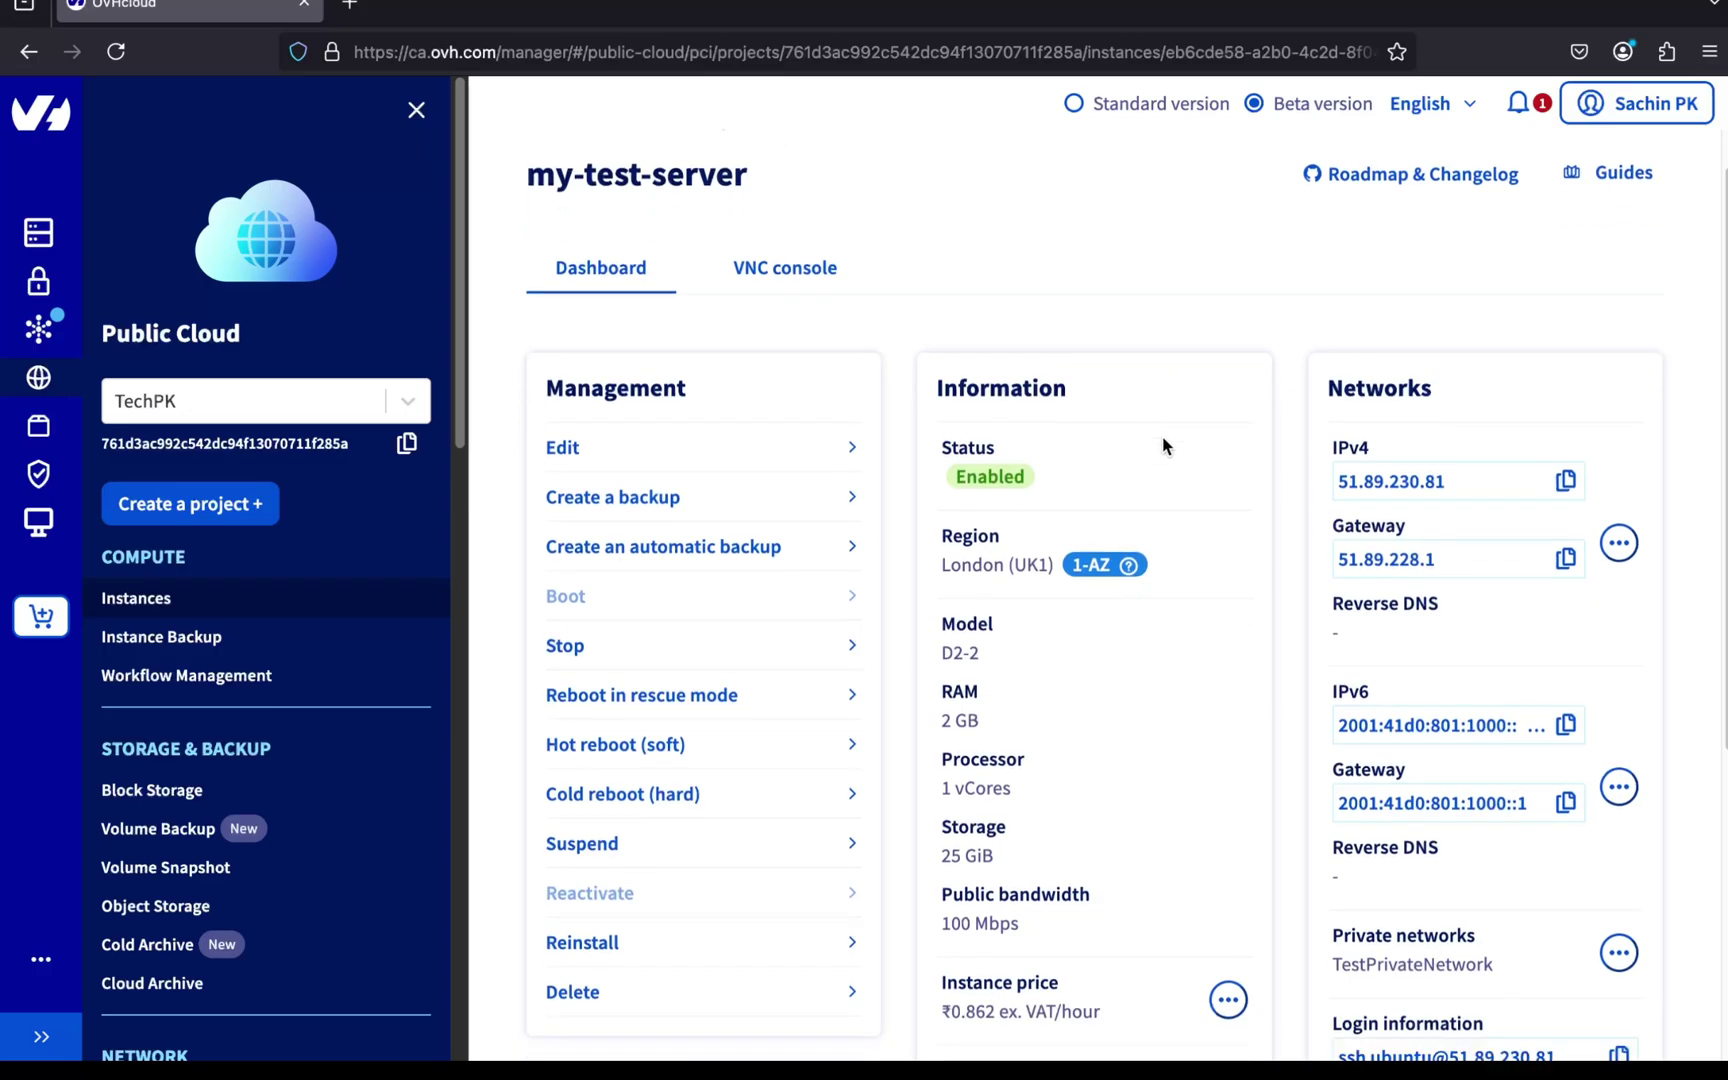
pyautogui.scroll(-1, 1163, 445)
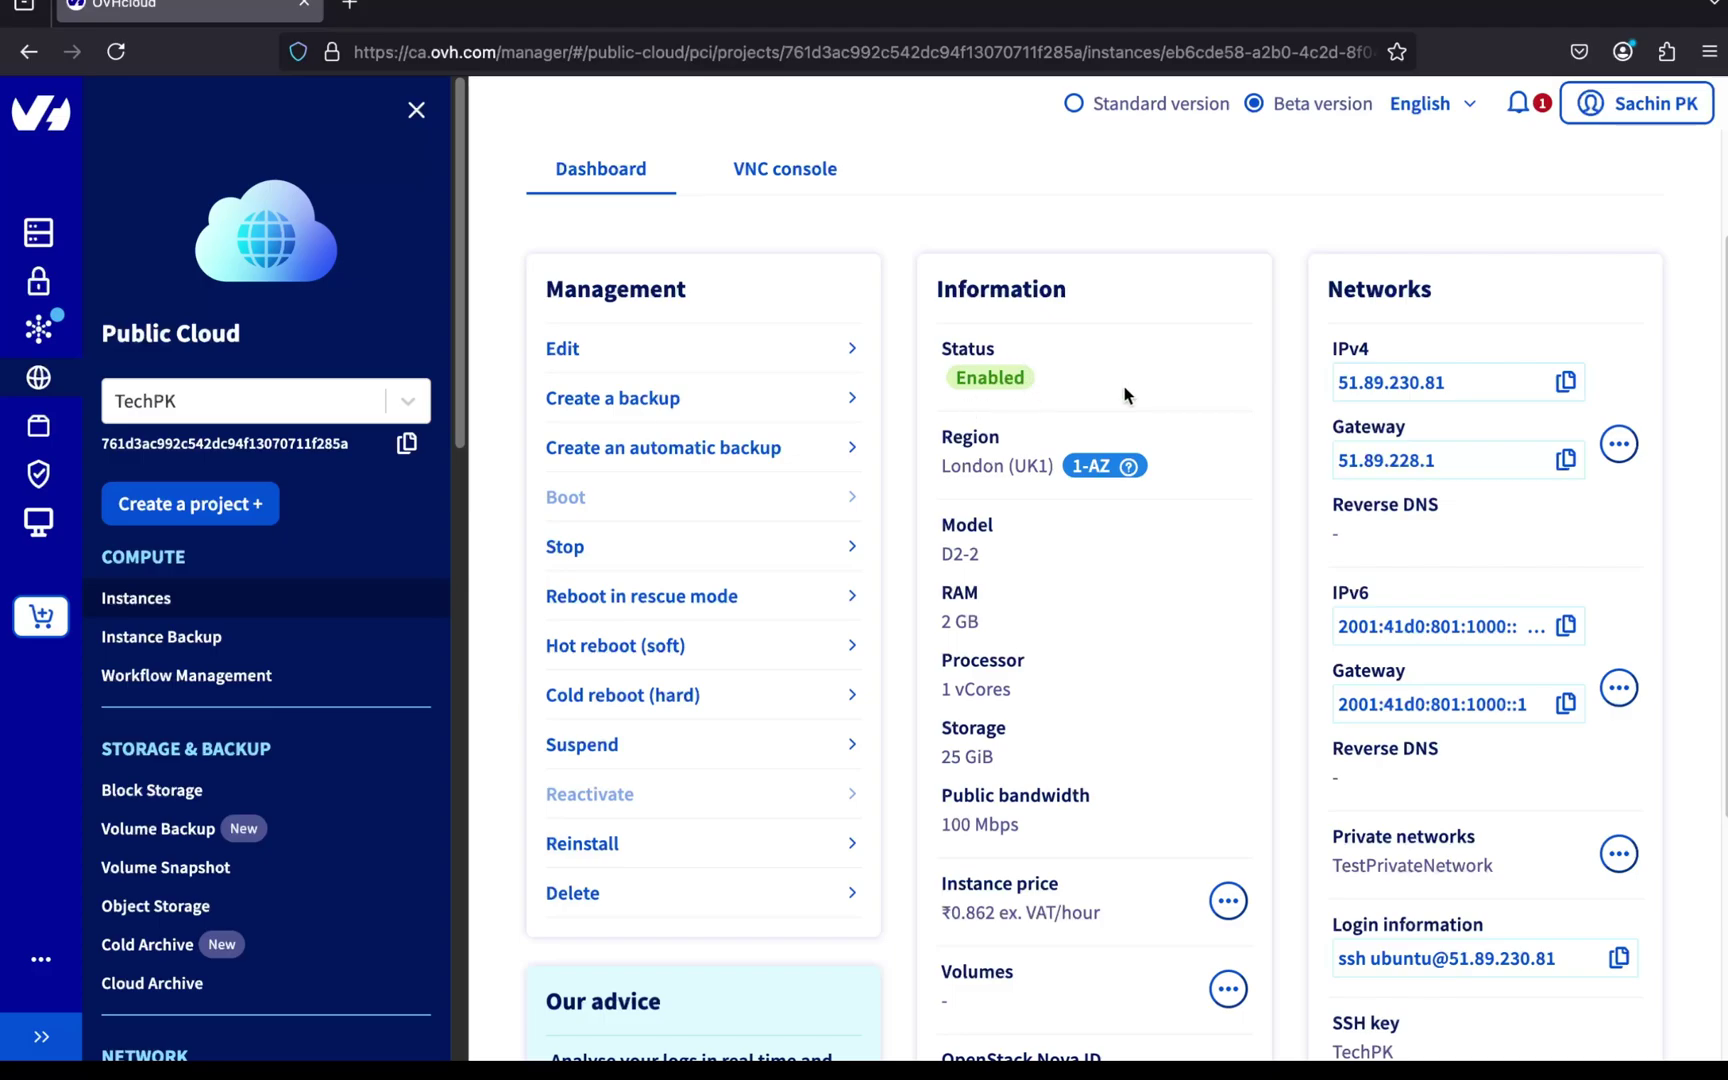
pyautogui.scroll(-1, 1125, 395)
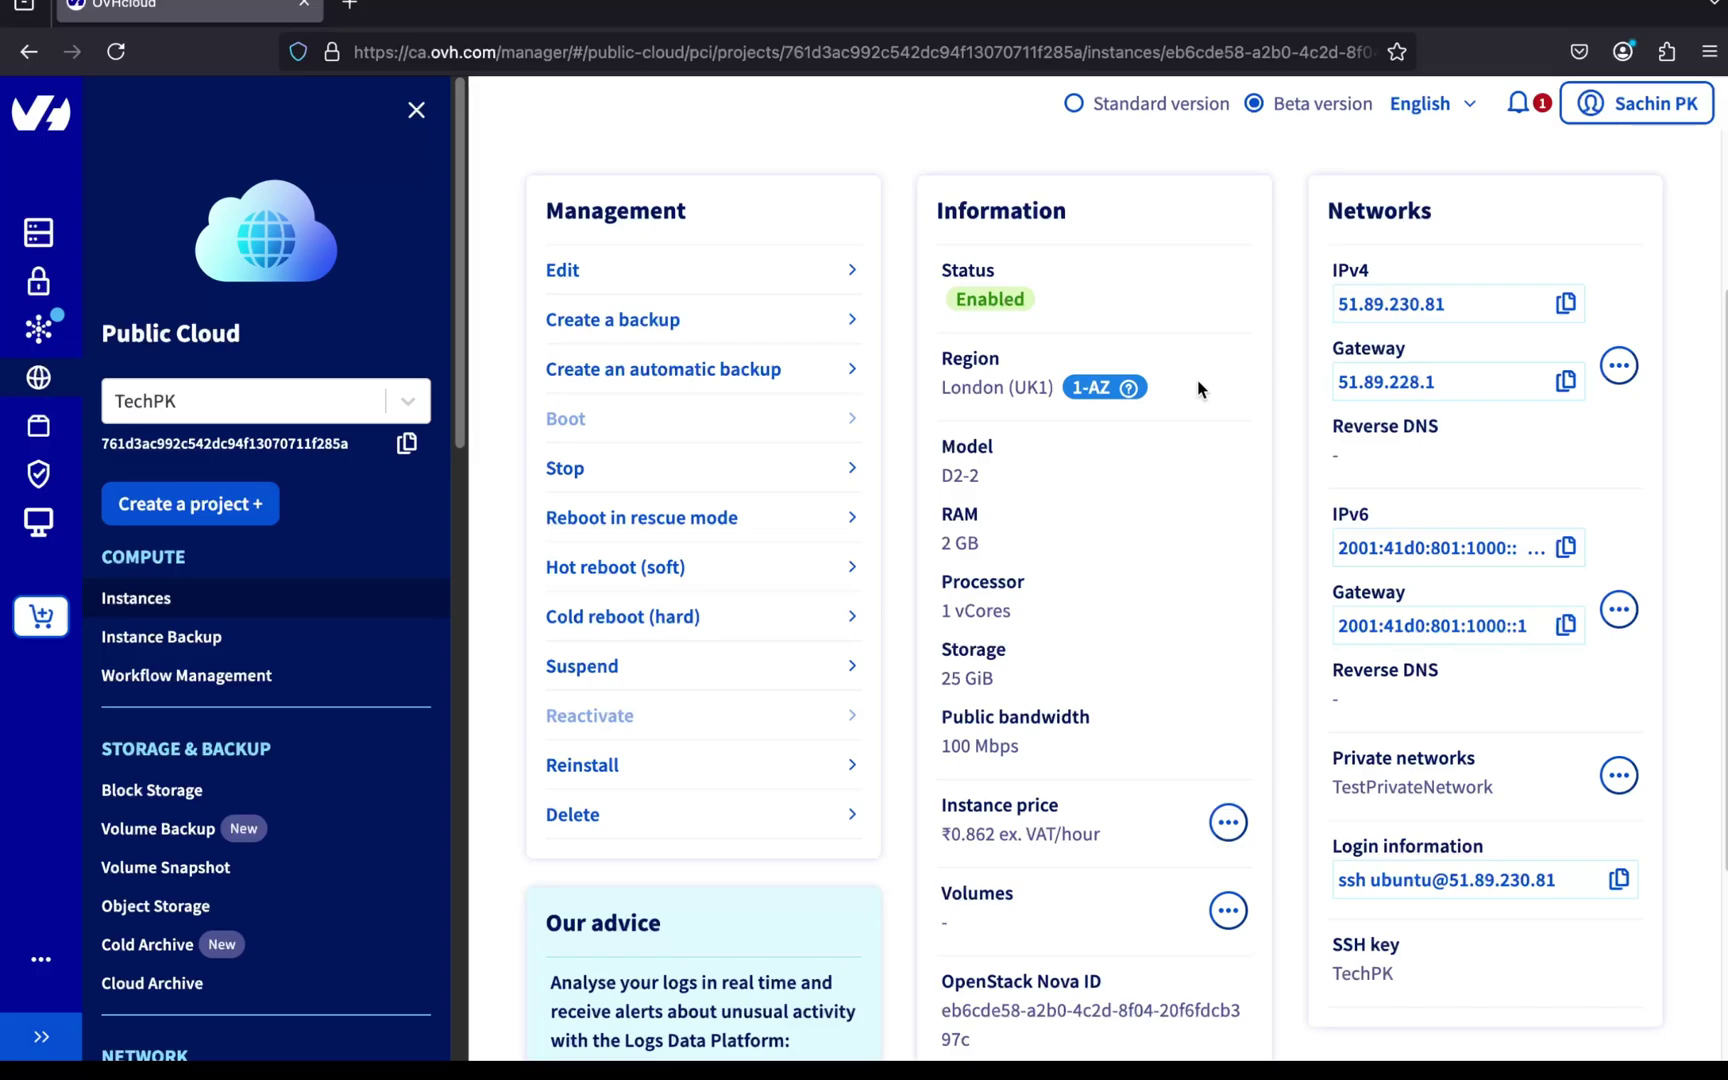
pyautogui.scroll(-2, 1199, 388)
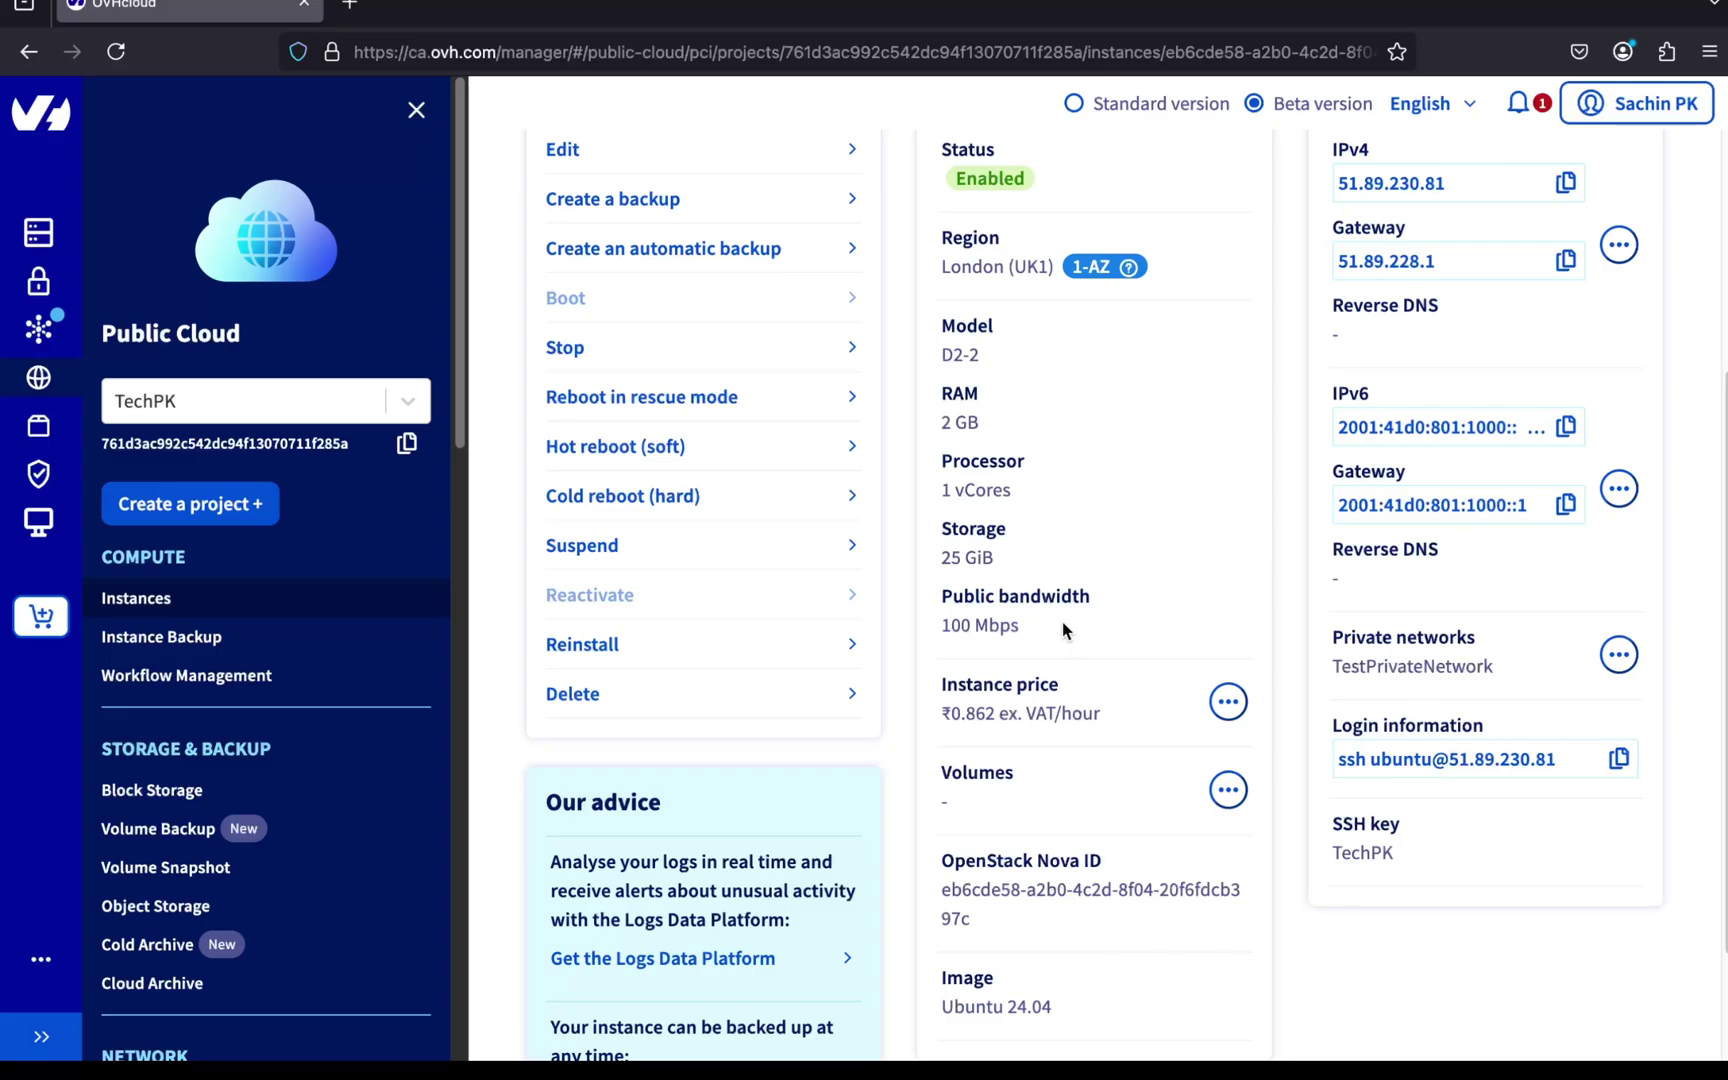
pyautogui.scroll(-2, 1063, 628)
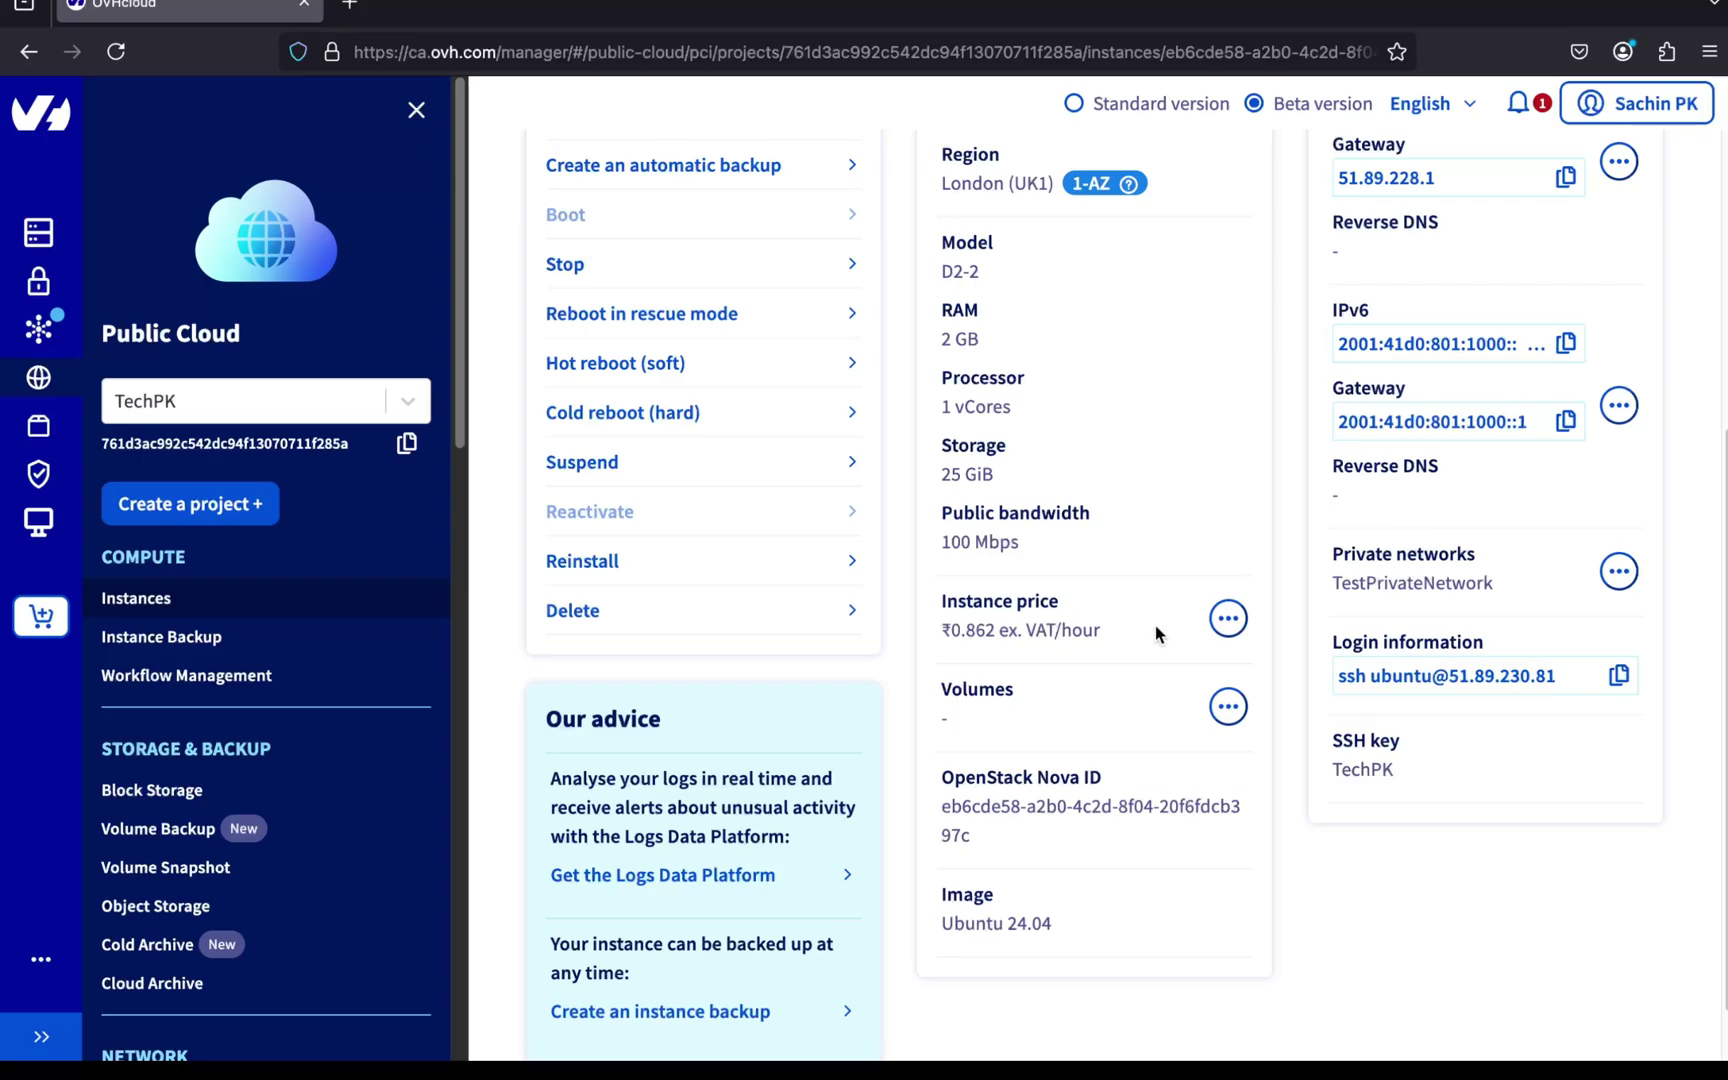
pyautogui.scroll(-1, 1156, 625)
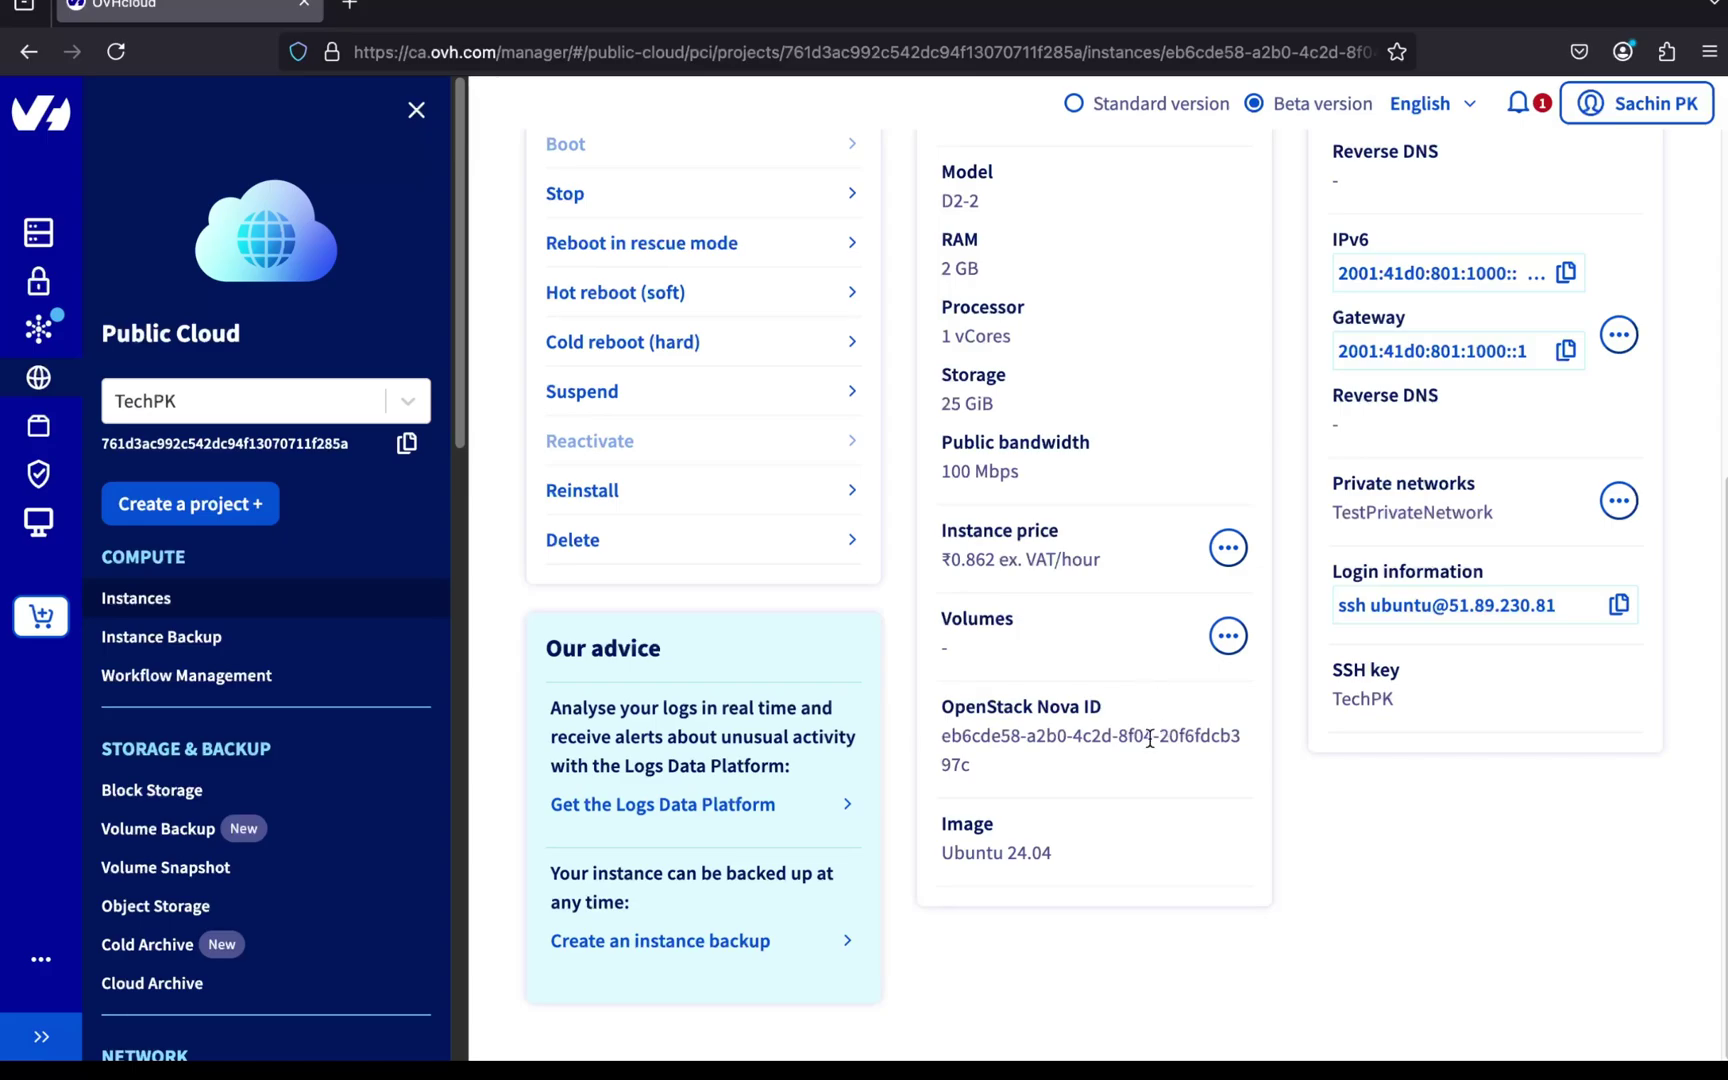
pyautogui.moveTo(1150, 738); pyautogui.dragTo(1152, 738)
pyautogui.click(1159, 778)
pyautogui.scroll(5, 1078, 868)
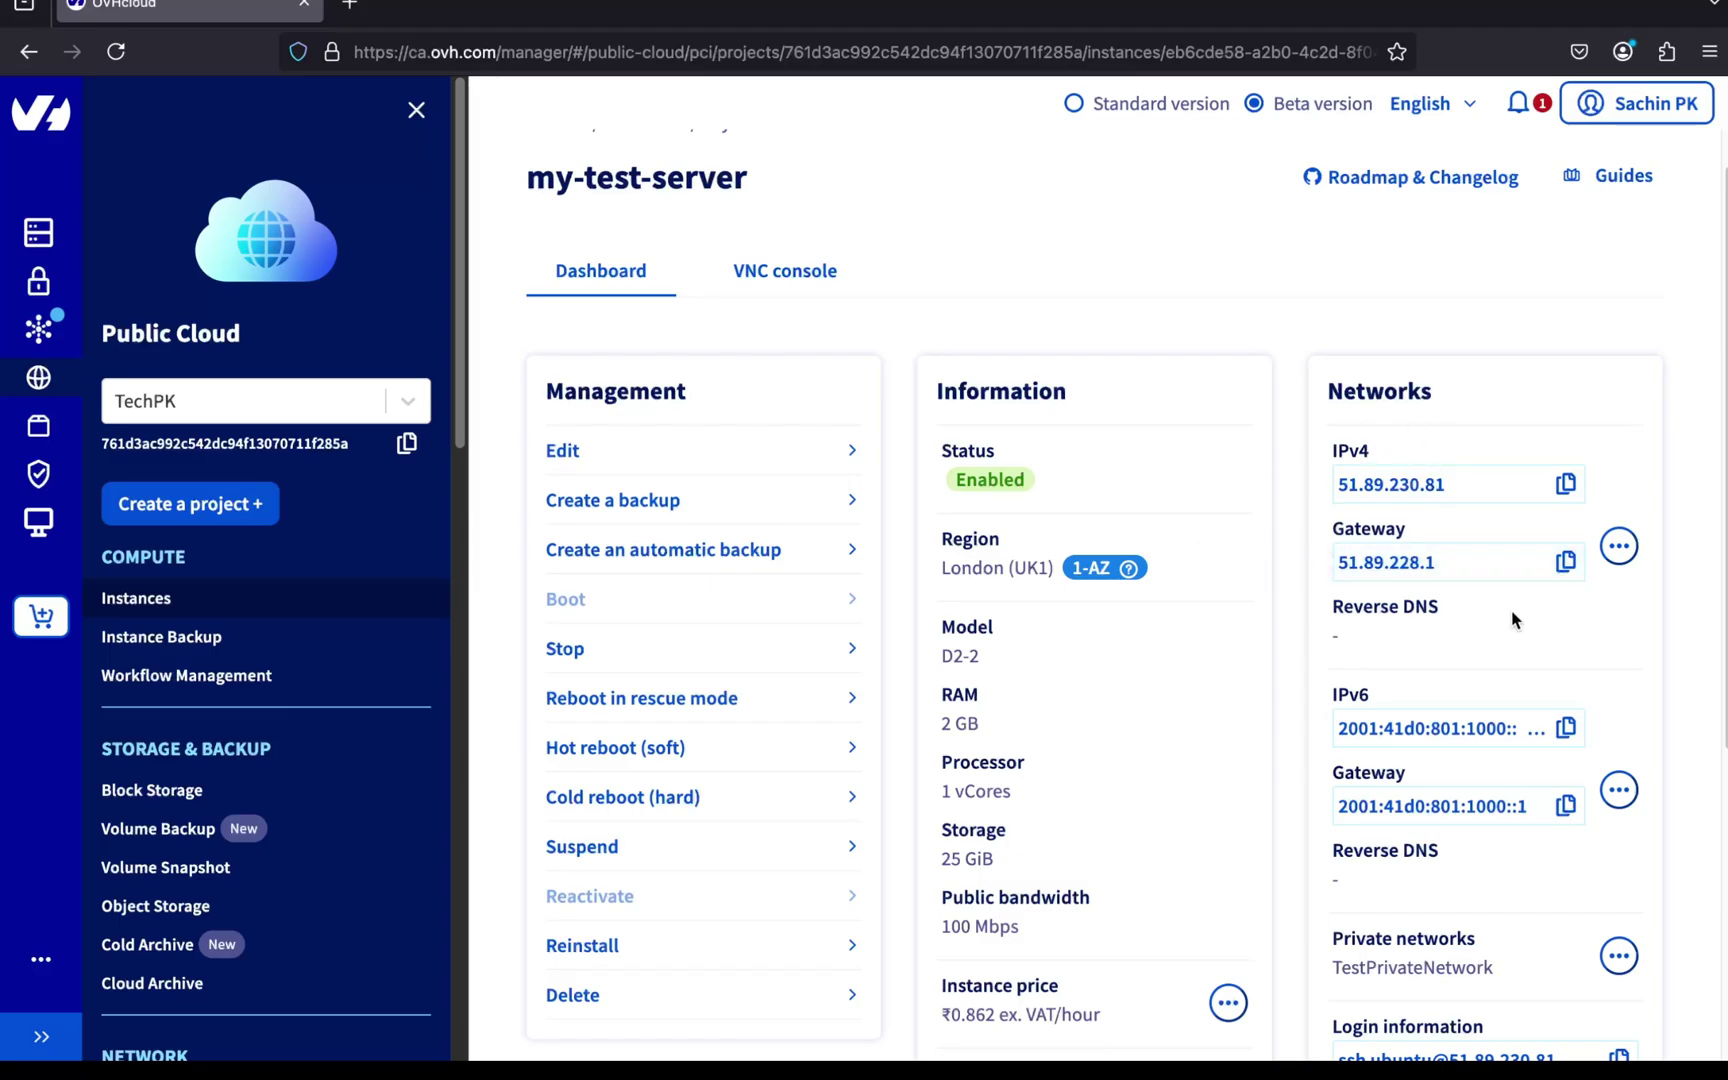
pyautogui.scroll(-3, 1515, 620)
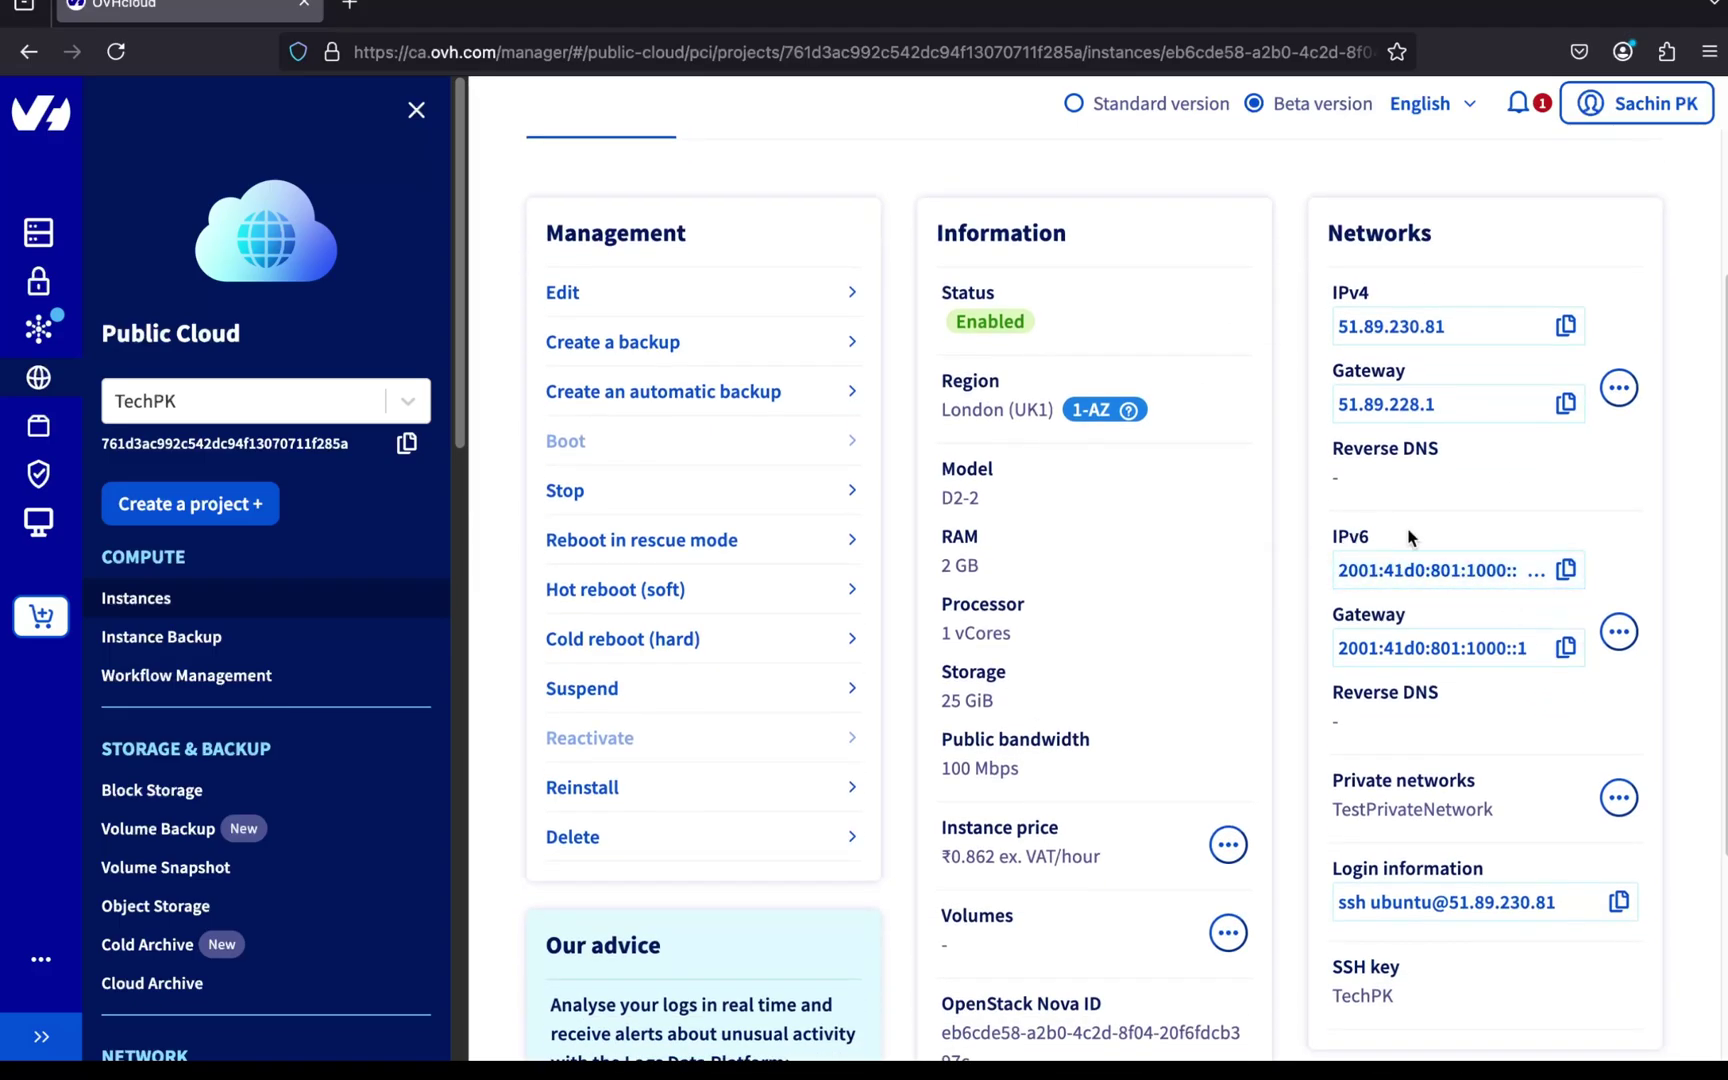
pyautogui.scroll(-1, 1562, 707)
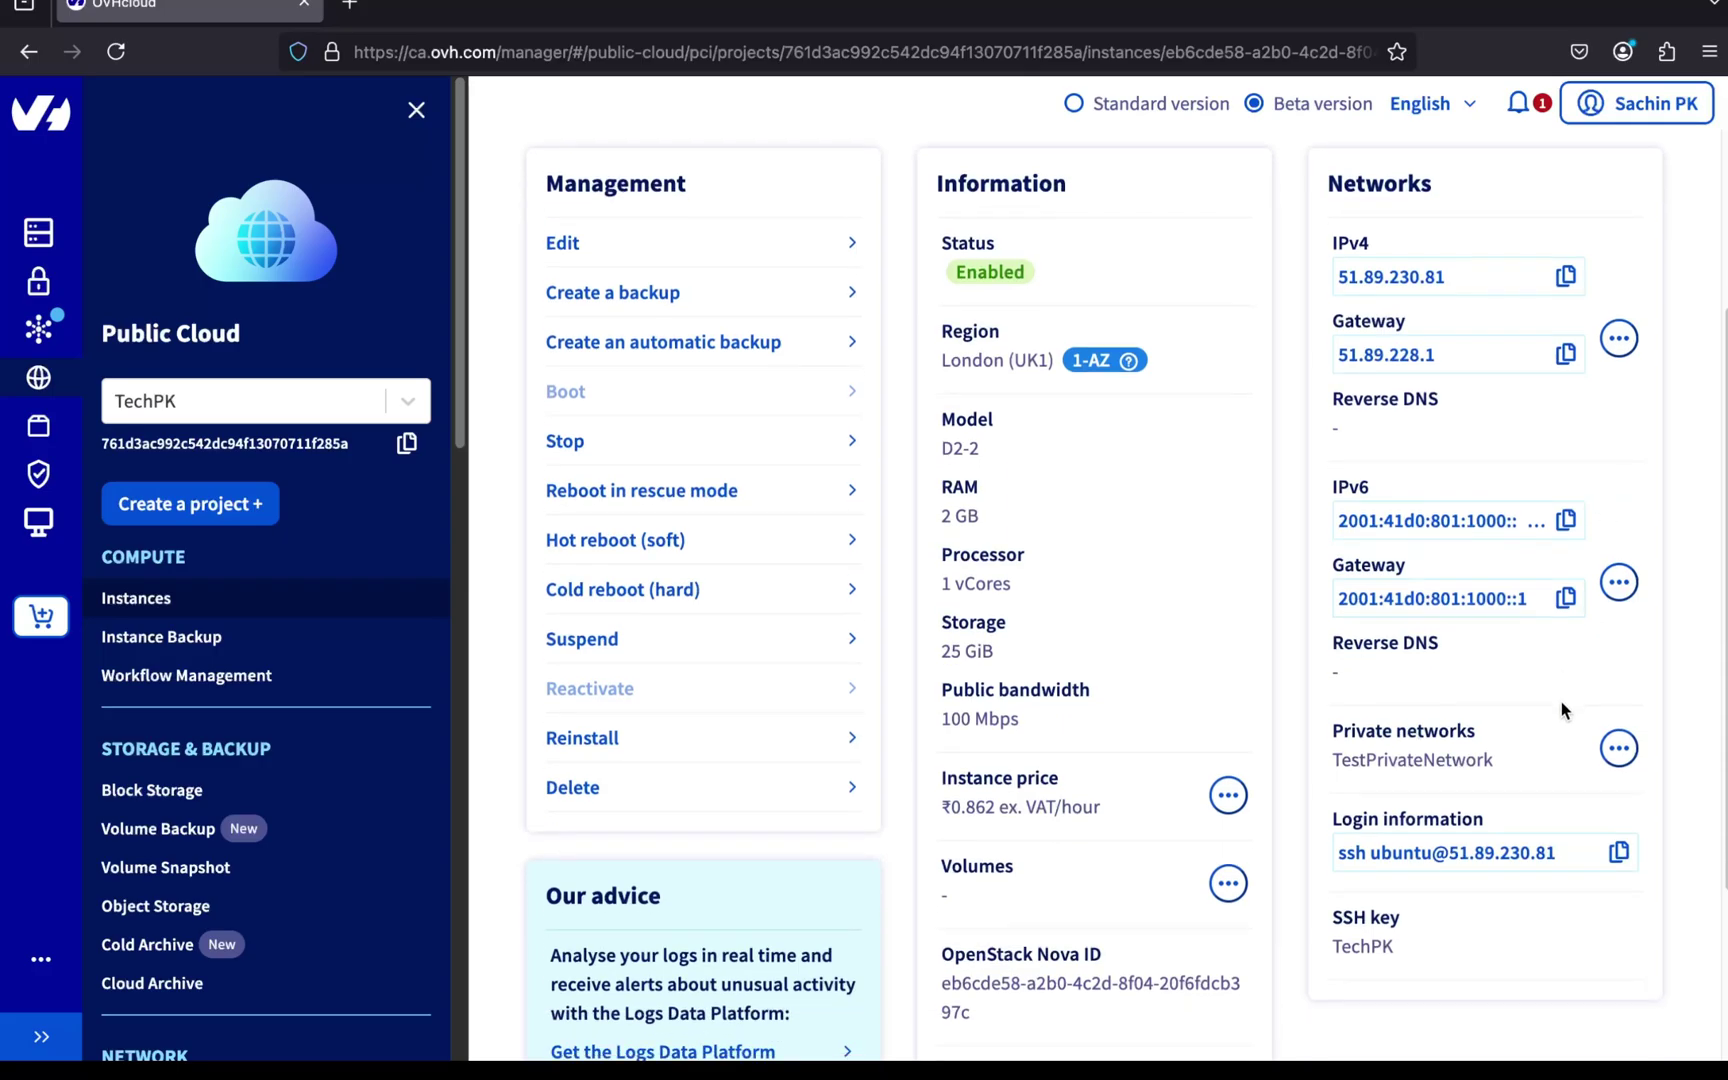
pyautogui.scroll(-1, 1561, 701)
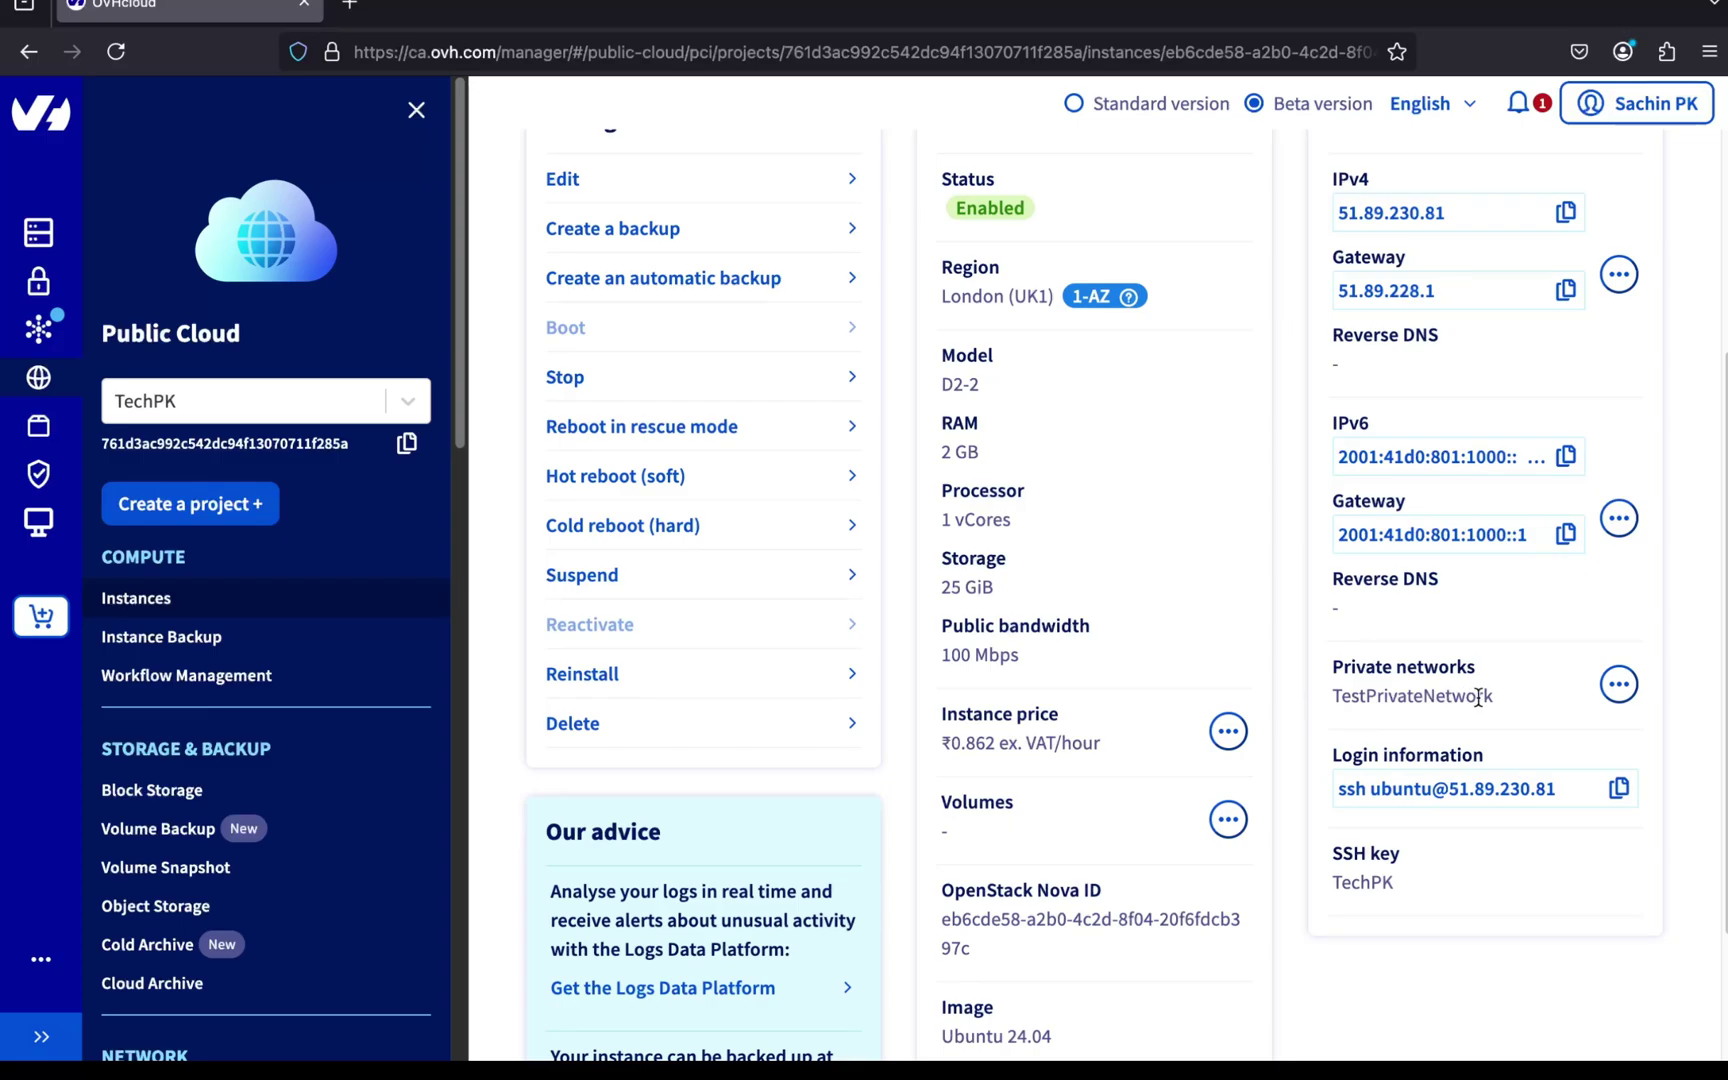
pyautogui.doubleClick(1408, 693)
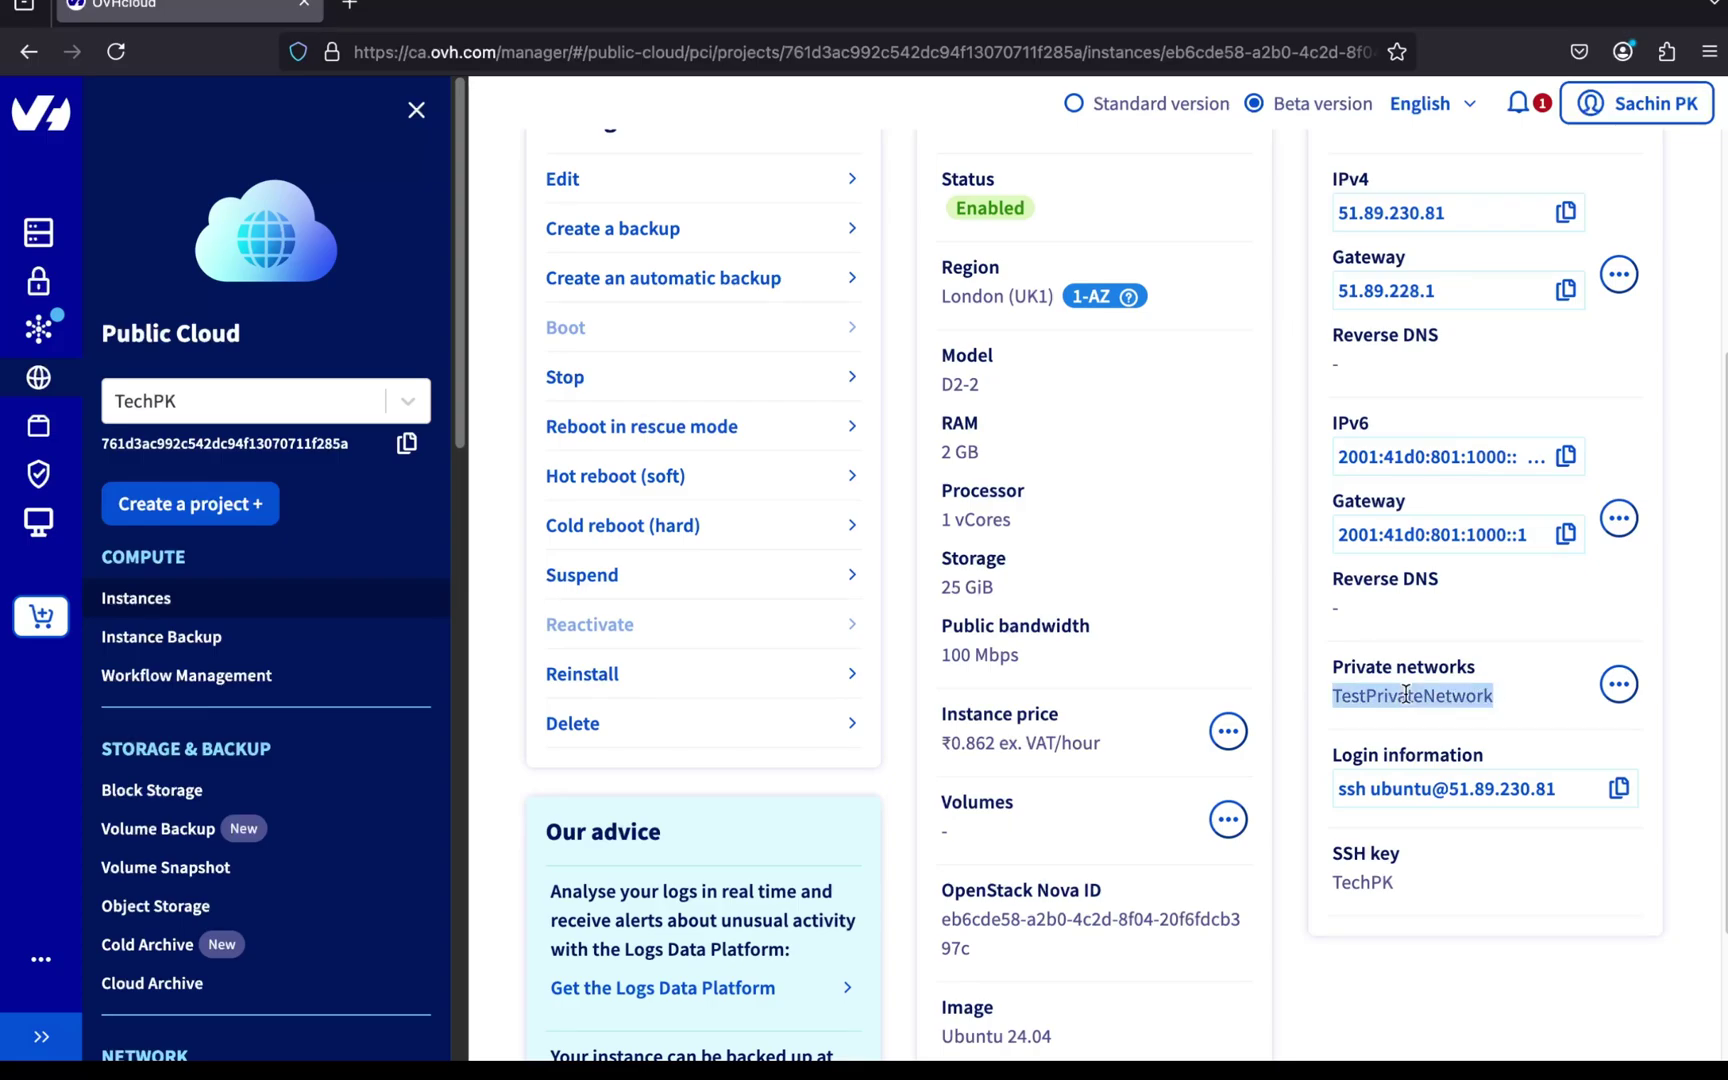
pyautogui.click(1525, 683)
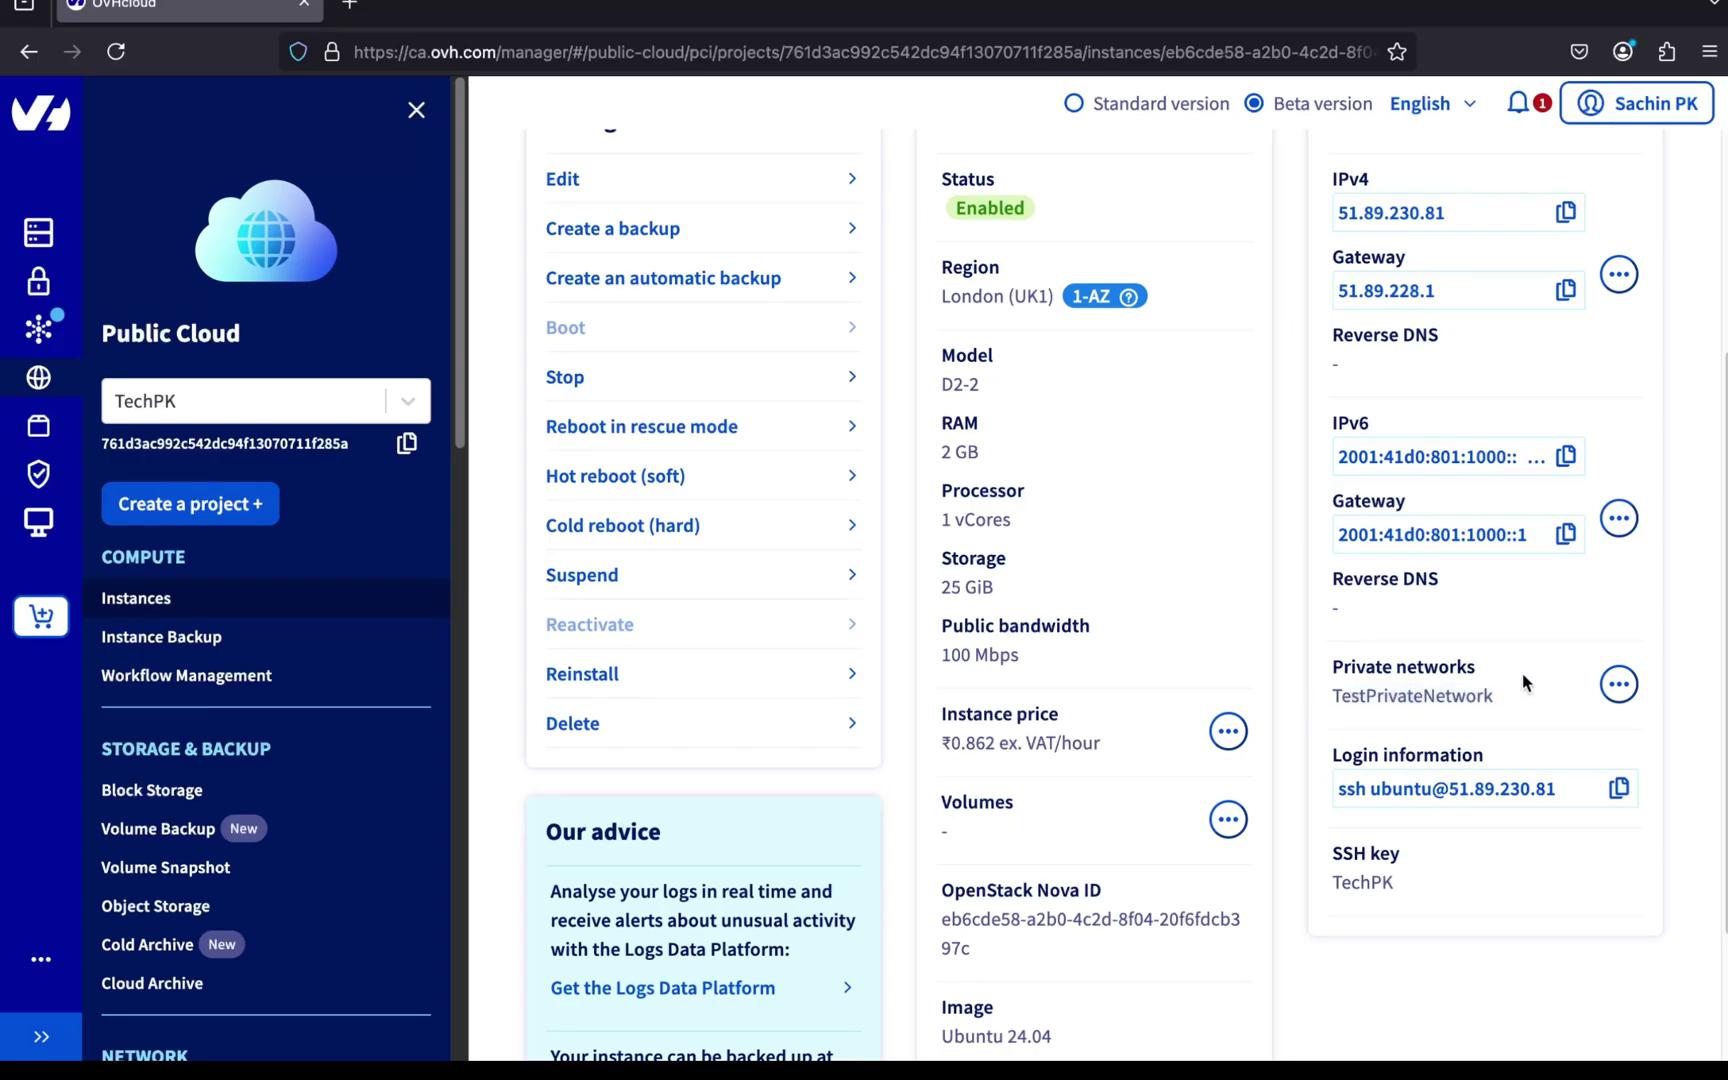
pyautogui.scroll(-2, 1525, 683)
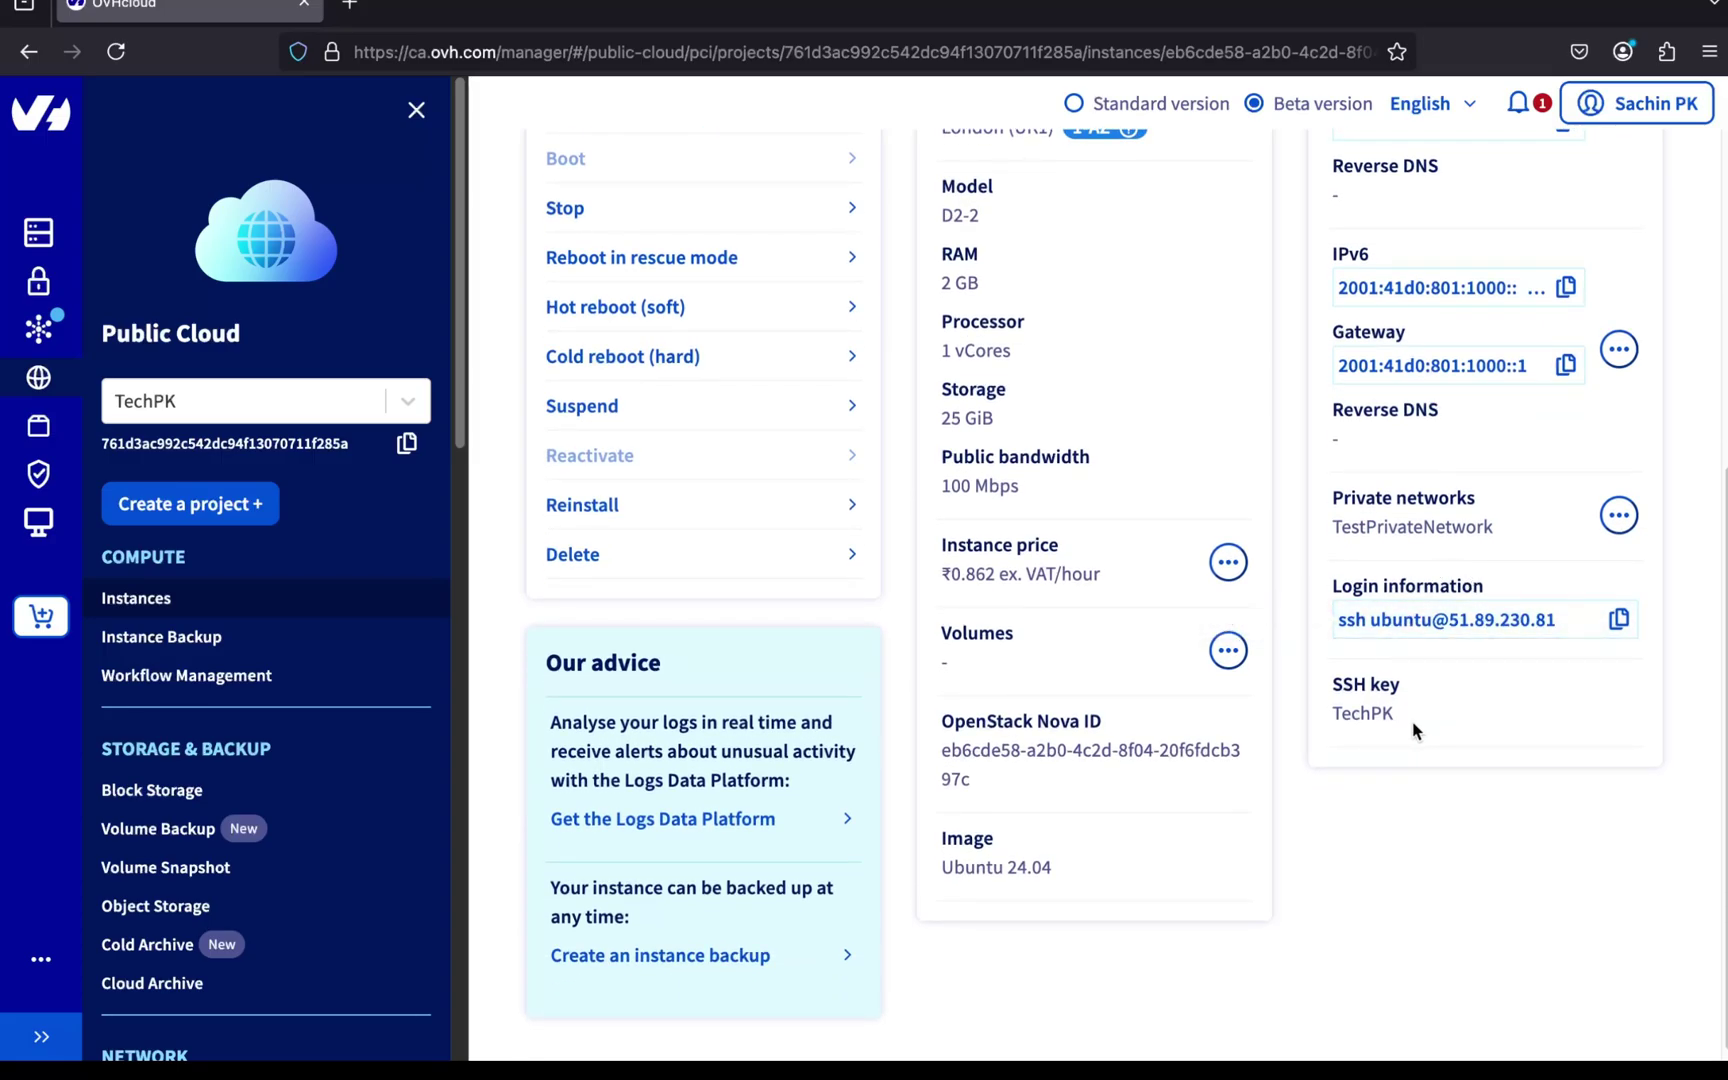
pyautogui.scroll(-1, 1413, 730)
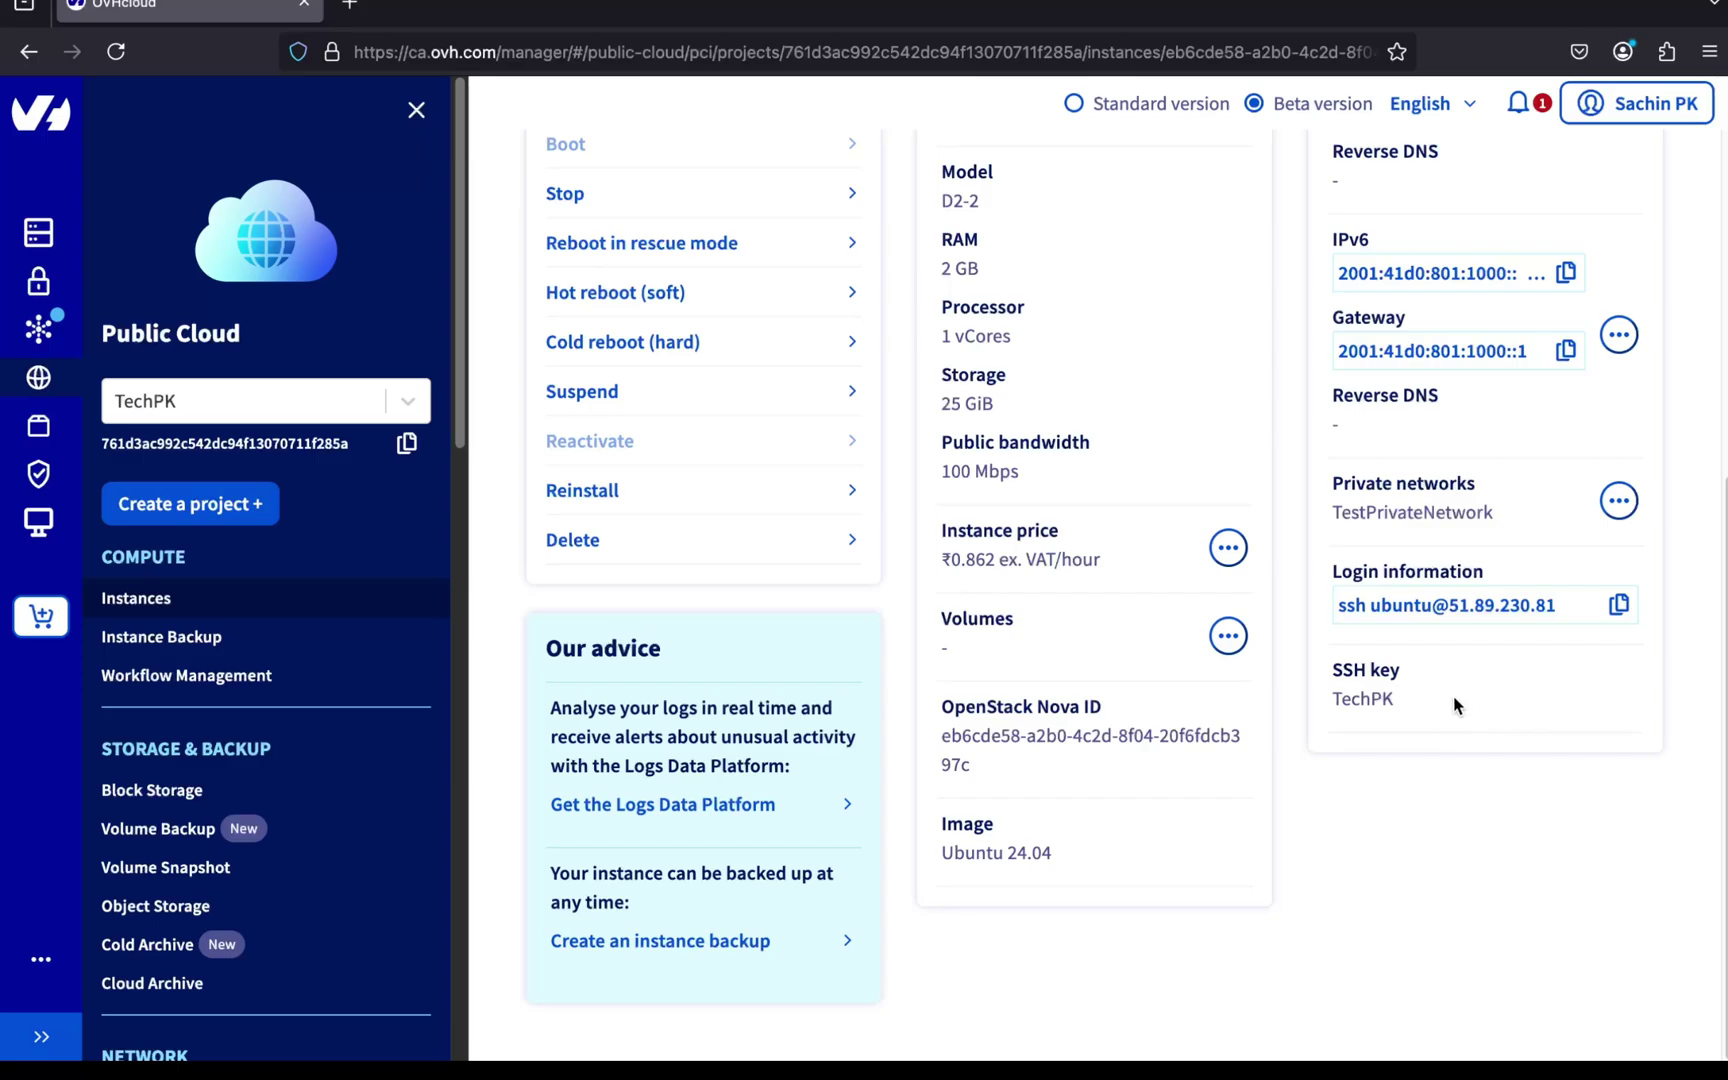
pyautogui.click(1619, 606)
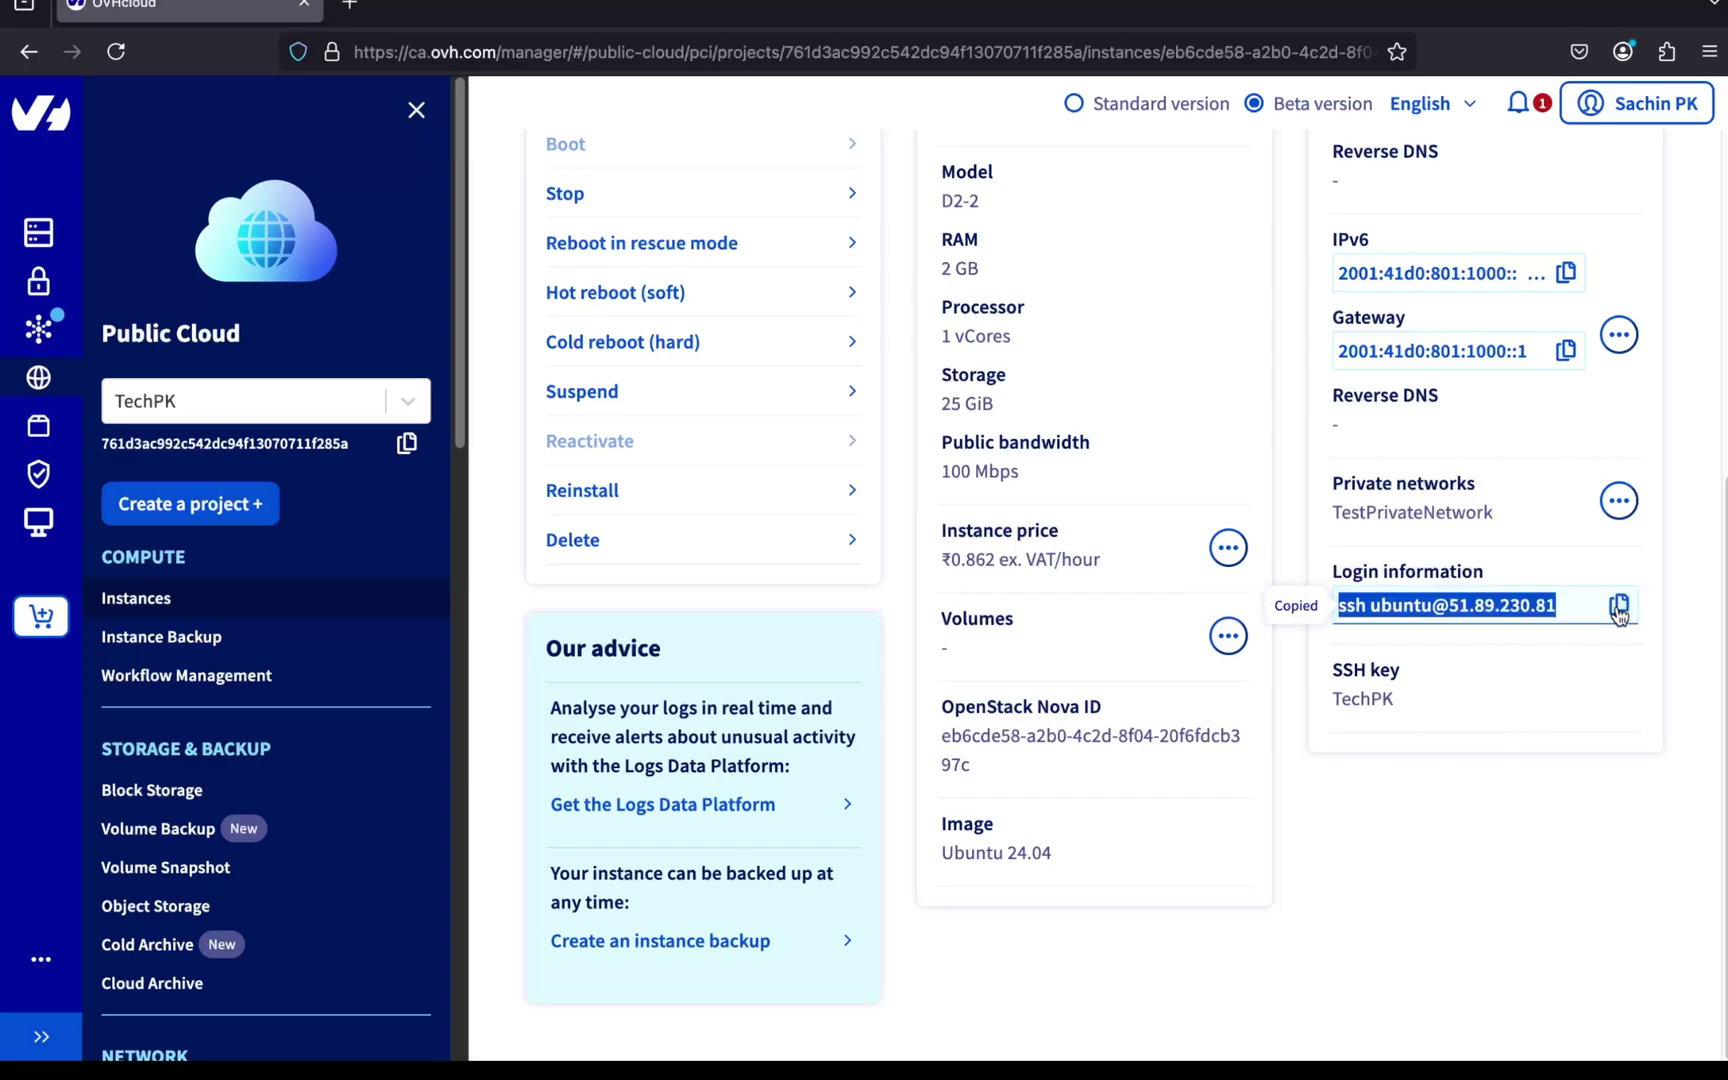
# Log into my-test-server over SSH from the terminal
pyautogui.press('super+Tab')
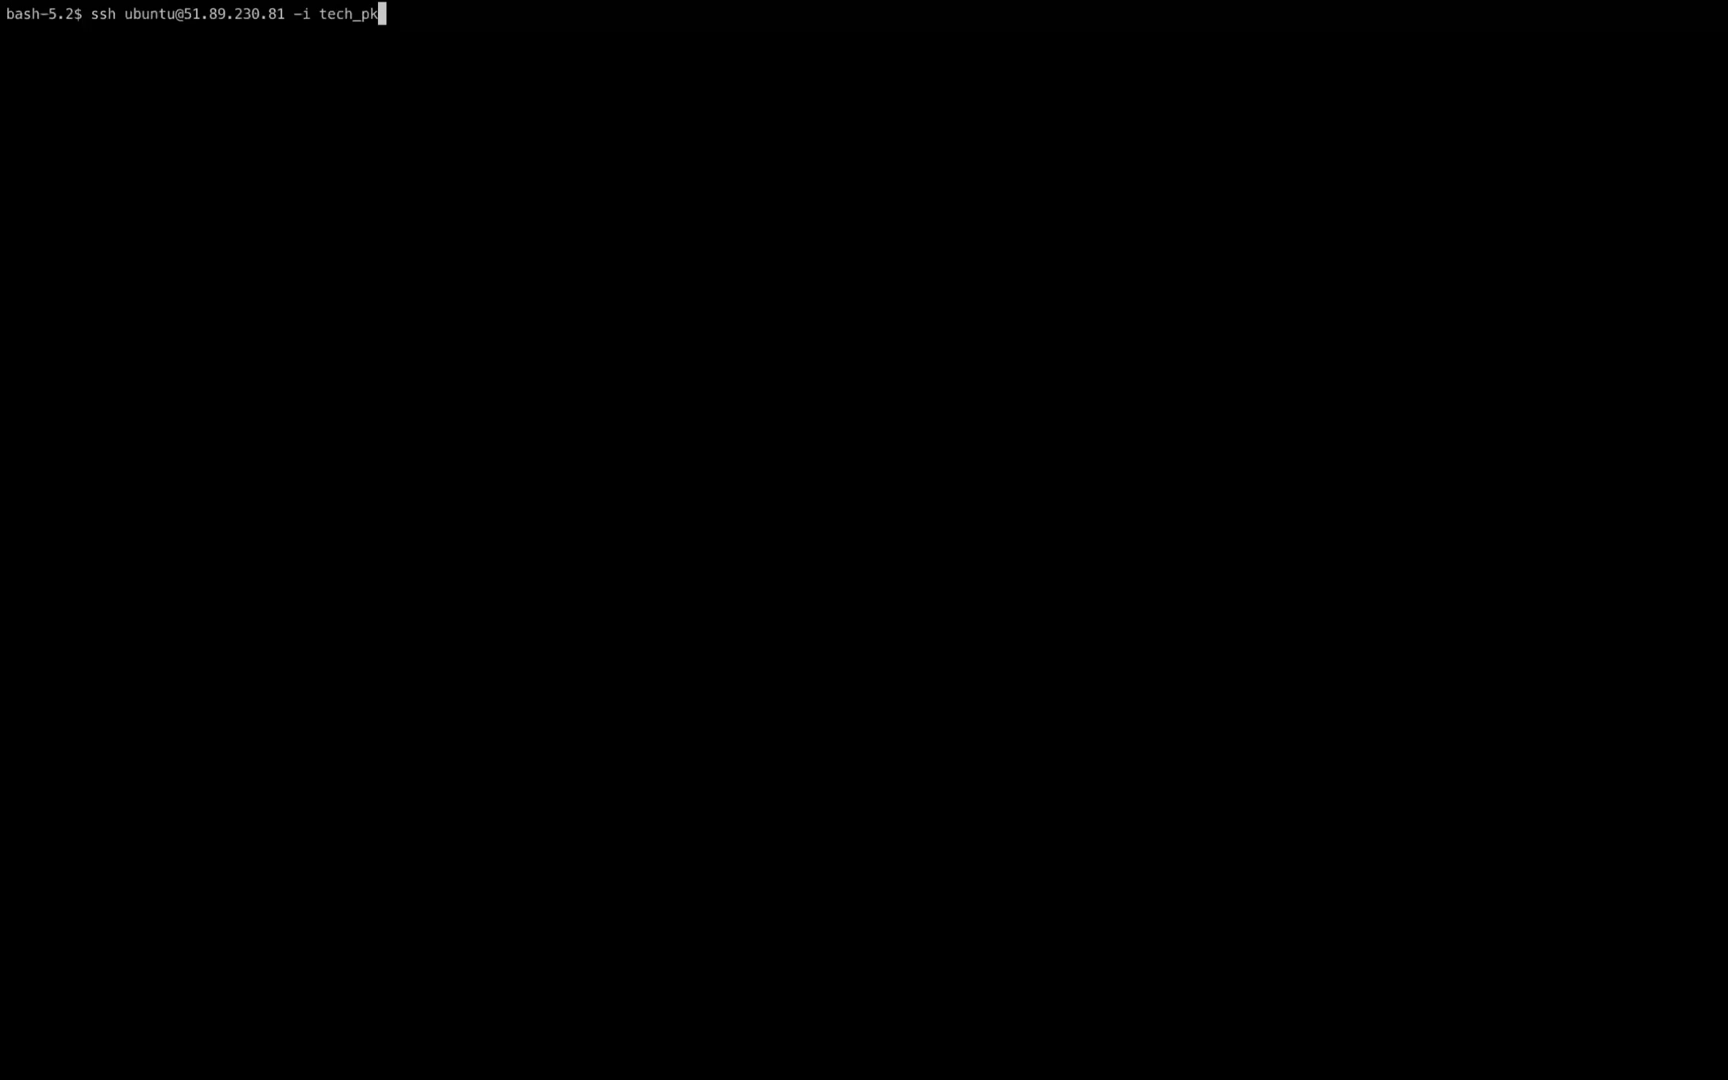
pyautogui.press('Return')
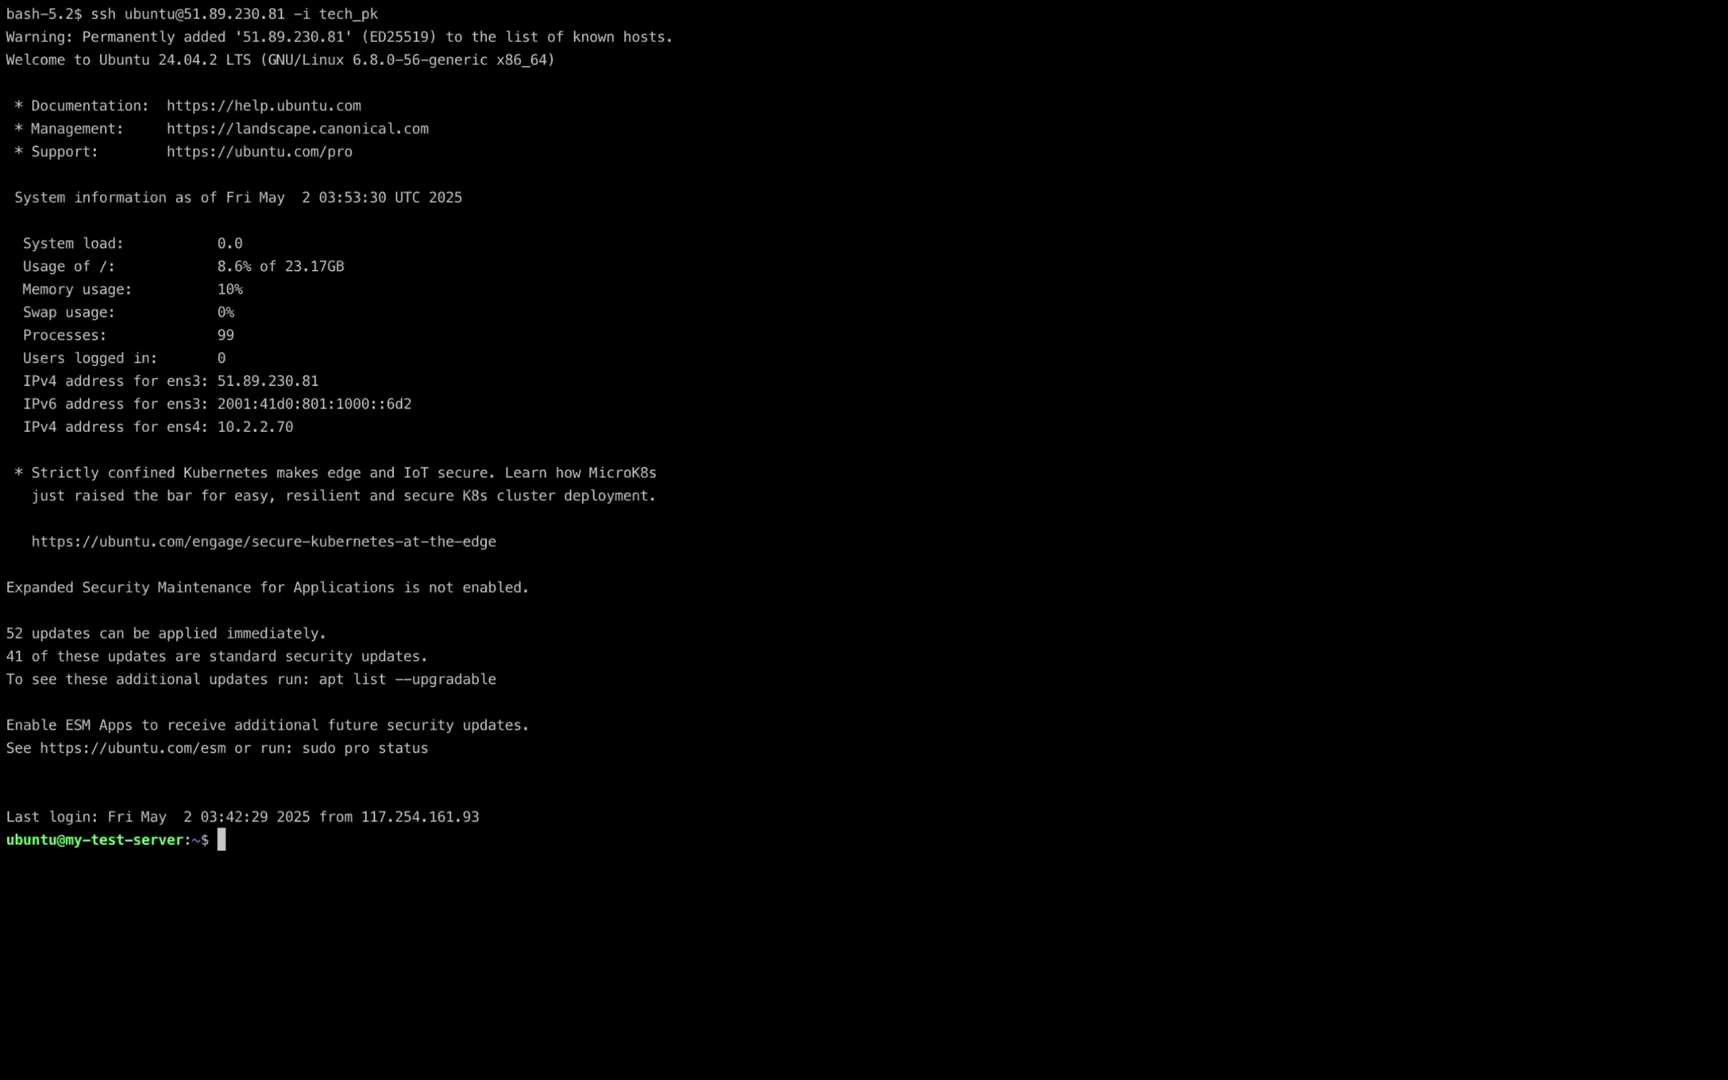
pyautogui.press('Return')
pyautogui.press('Return')
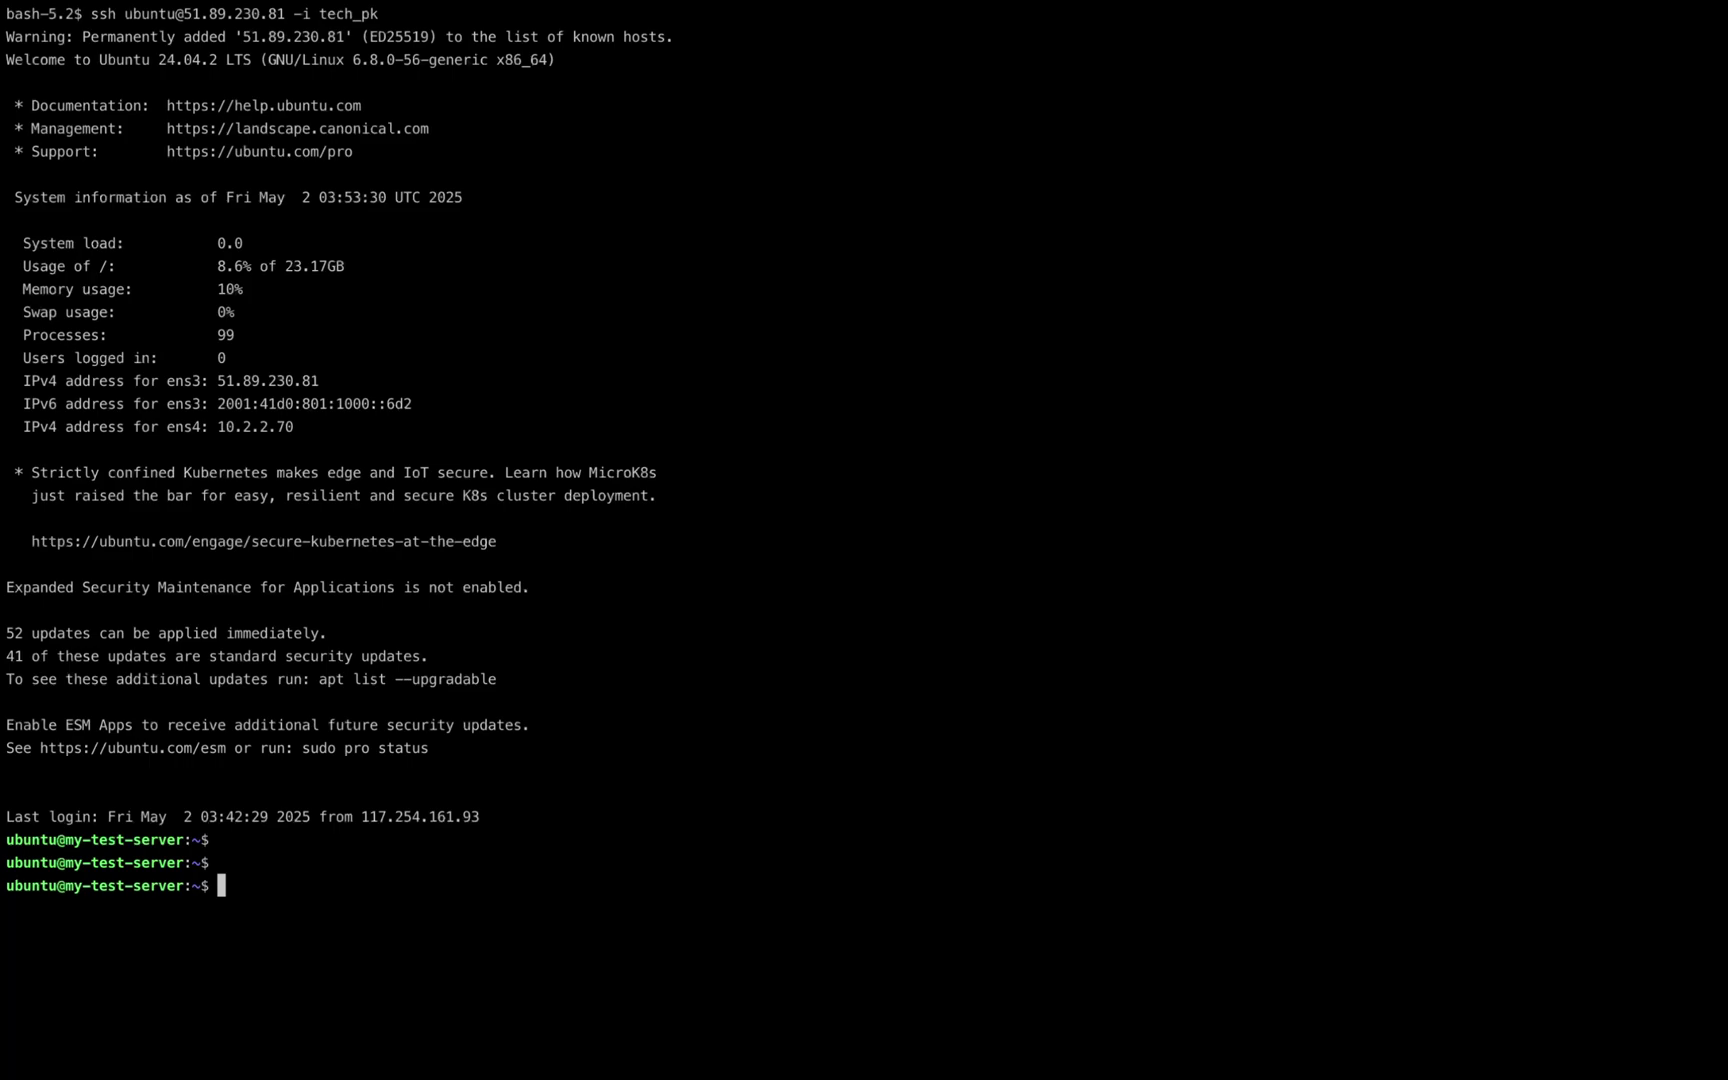
# Run ip addr to confirm ens4 holds private address 10.2.2.70
pyautogui.write('ip addr')
pyautogui.press('Return')
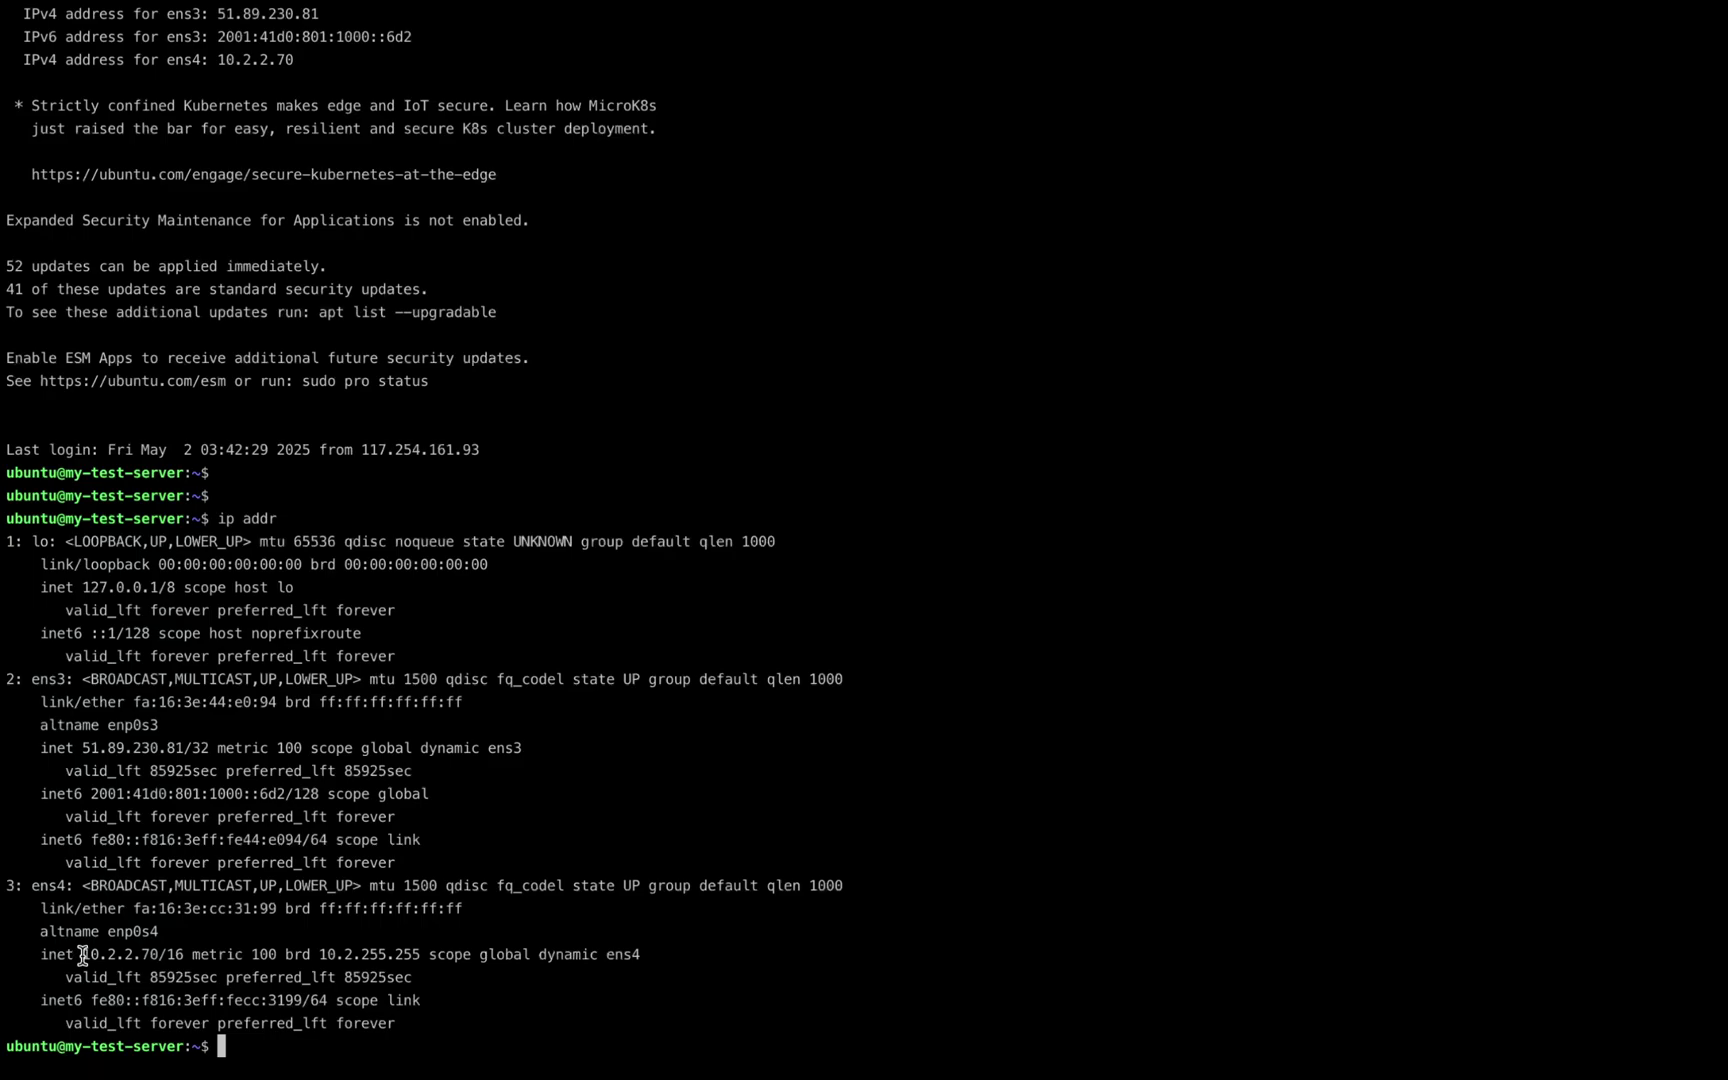
pyautogui.moveTo(82, 955); pyautogui.dragTo(162, 962)
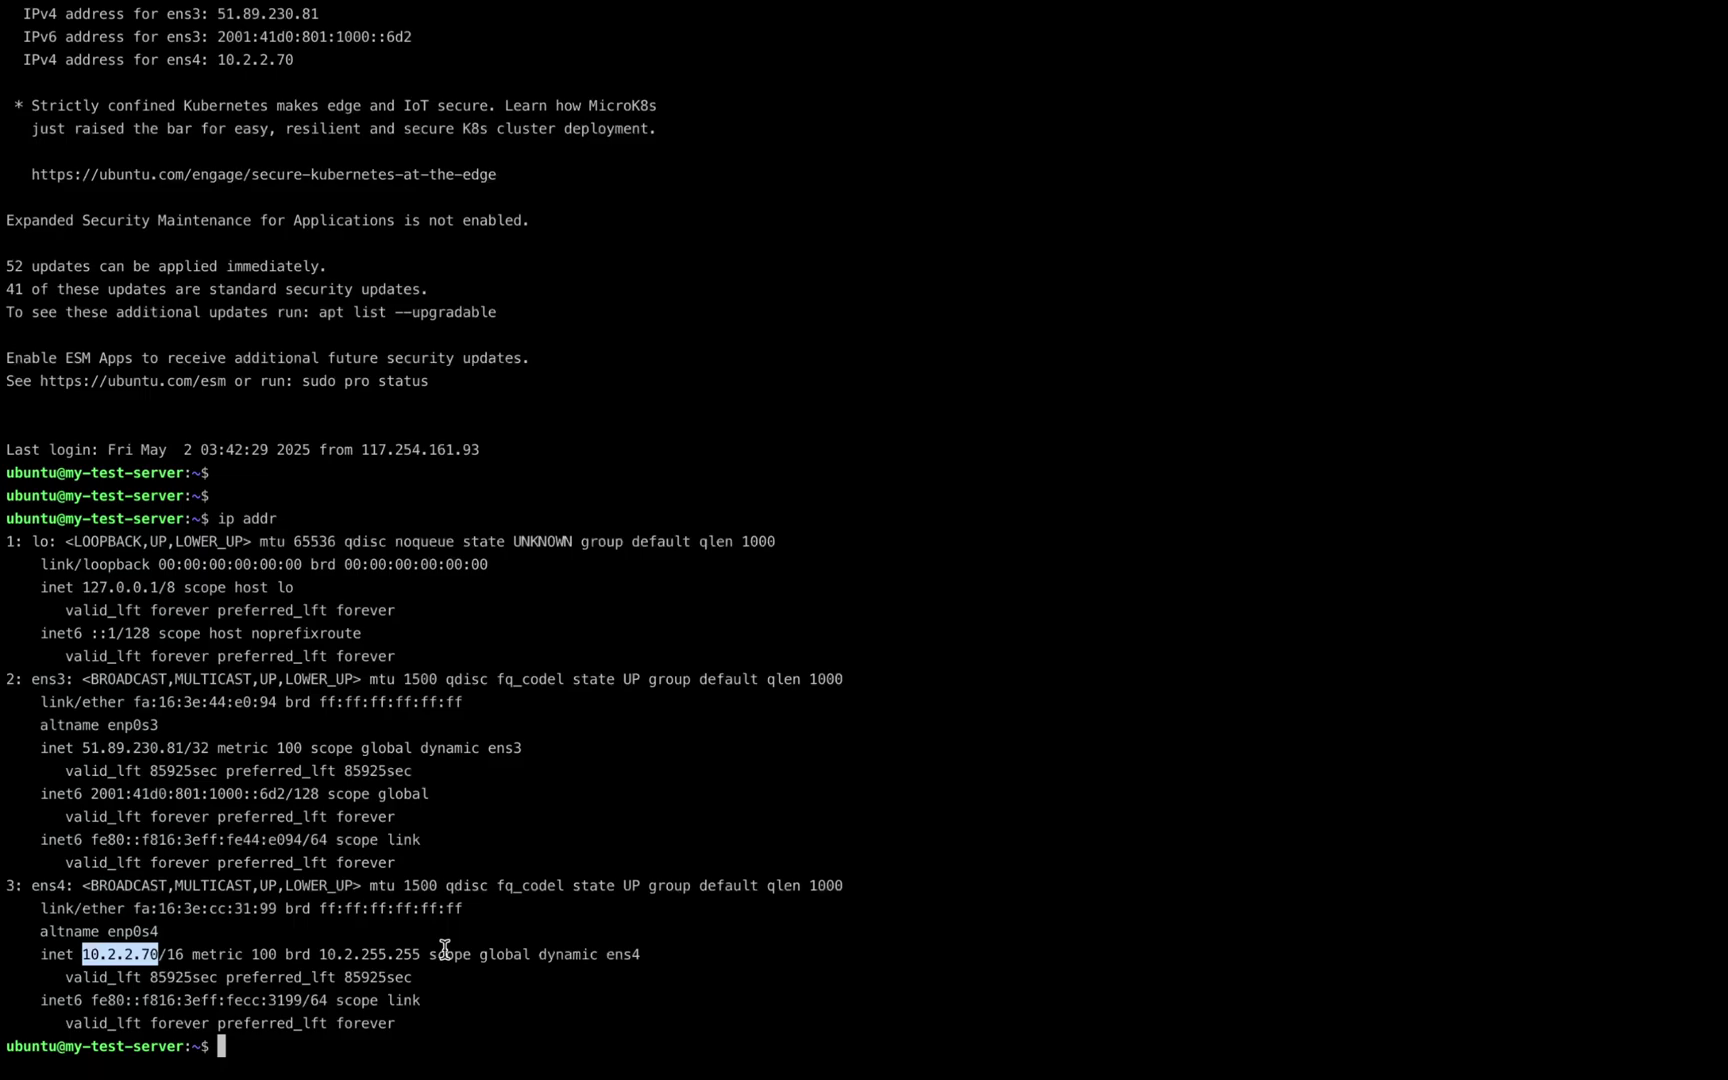
pyautogui.click(1299, 152)
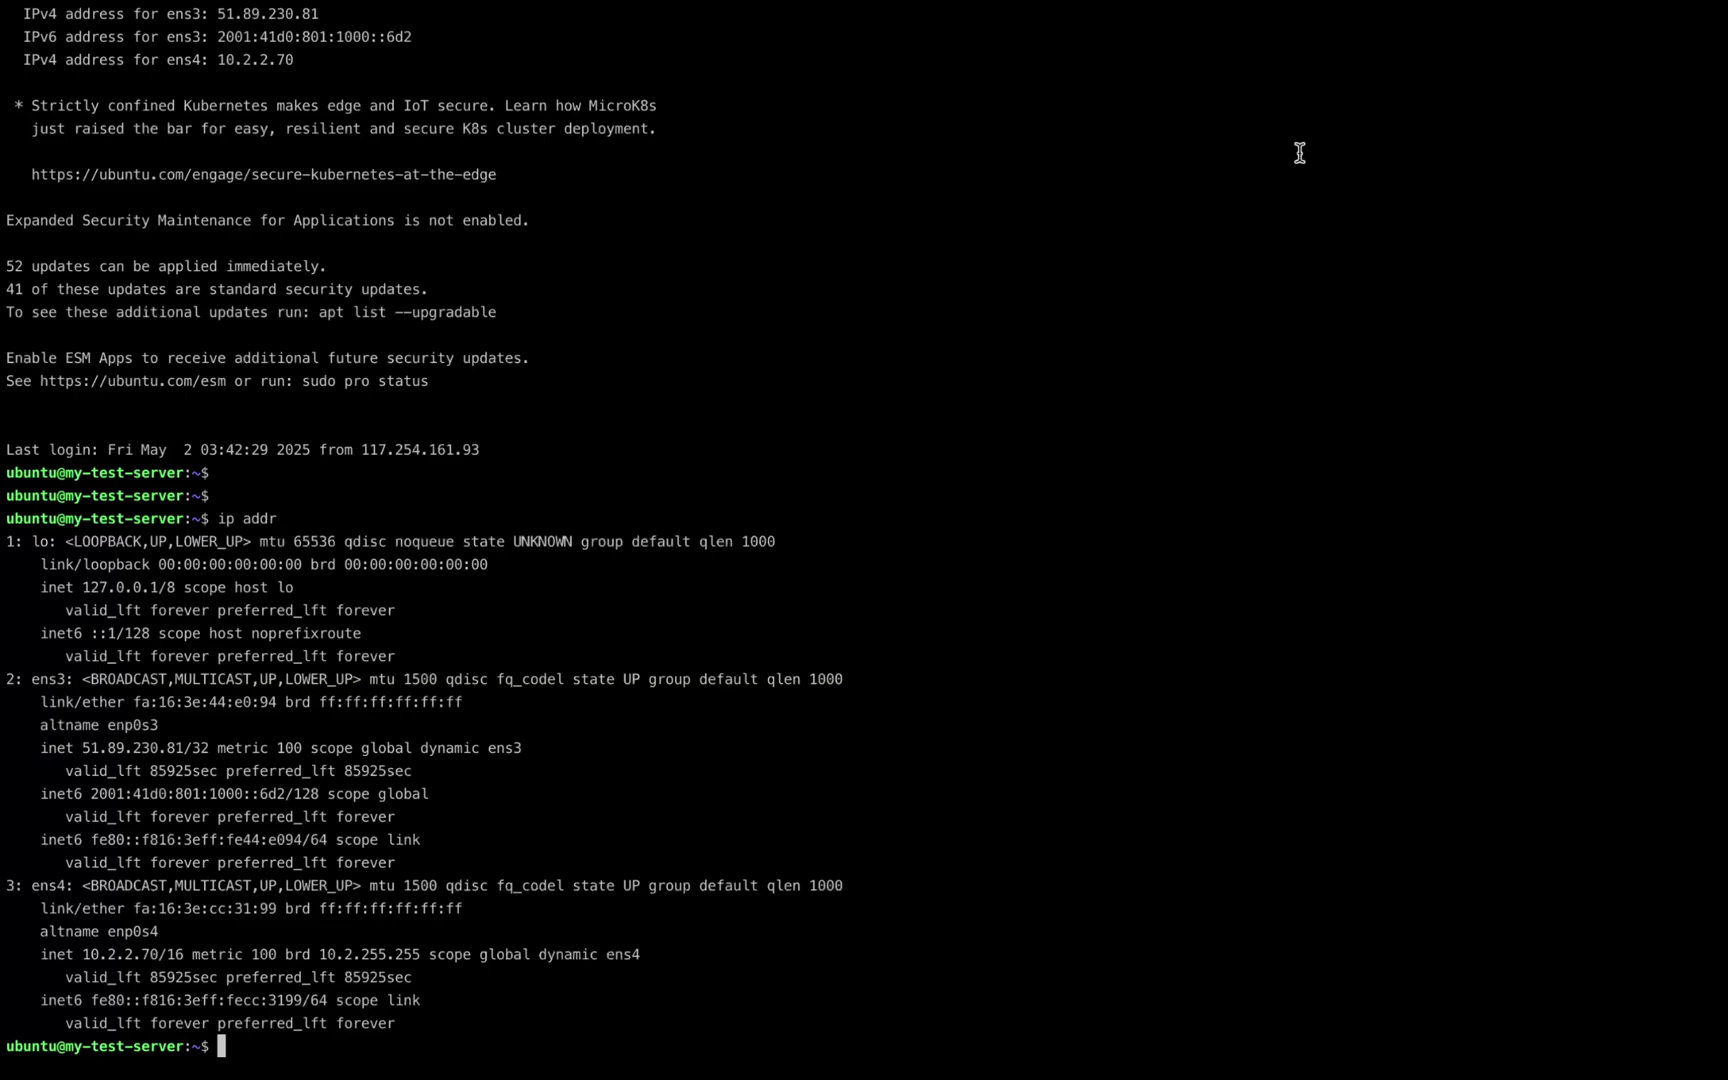
# Go back to the Instances list in the browser and start a second instance
pyautogui.press('super+Tab')
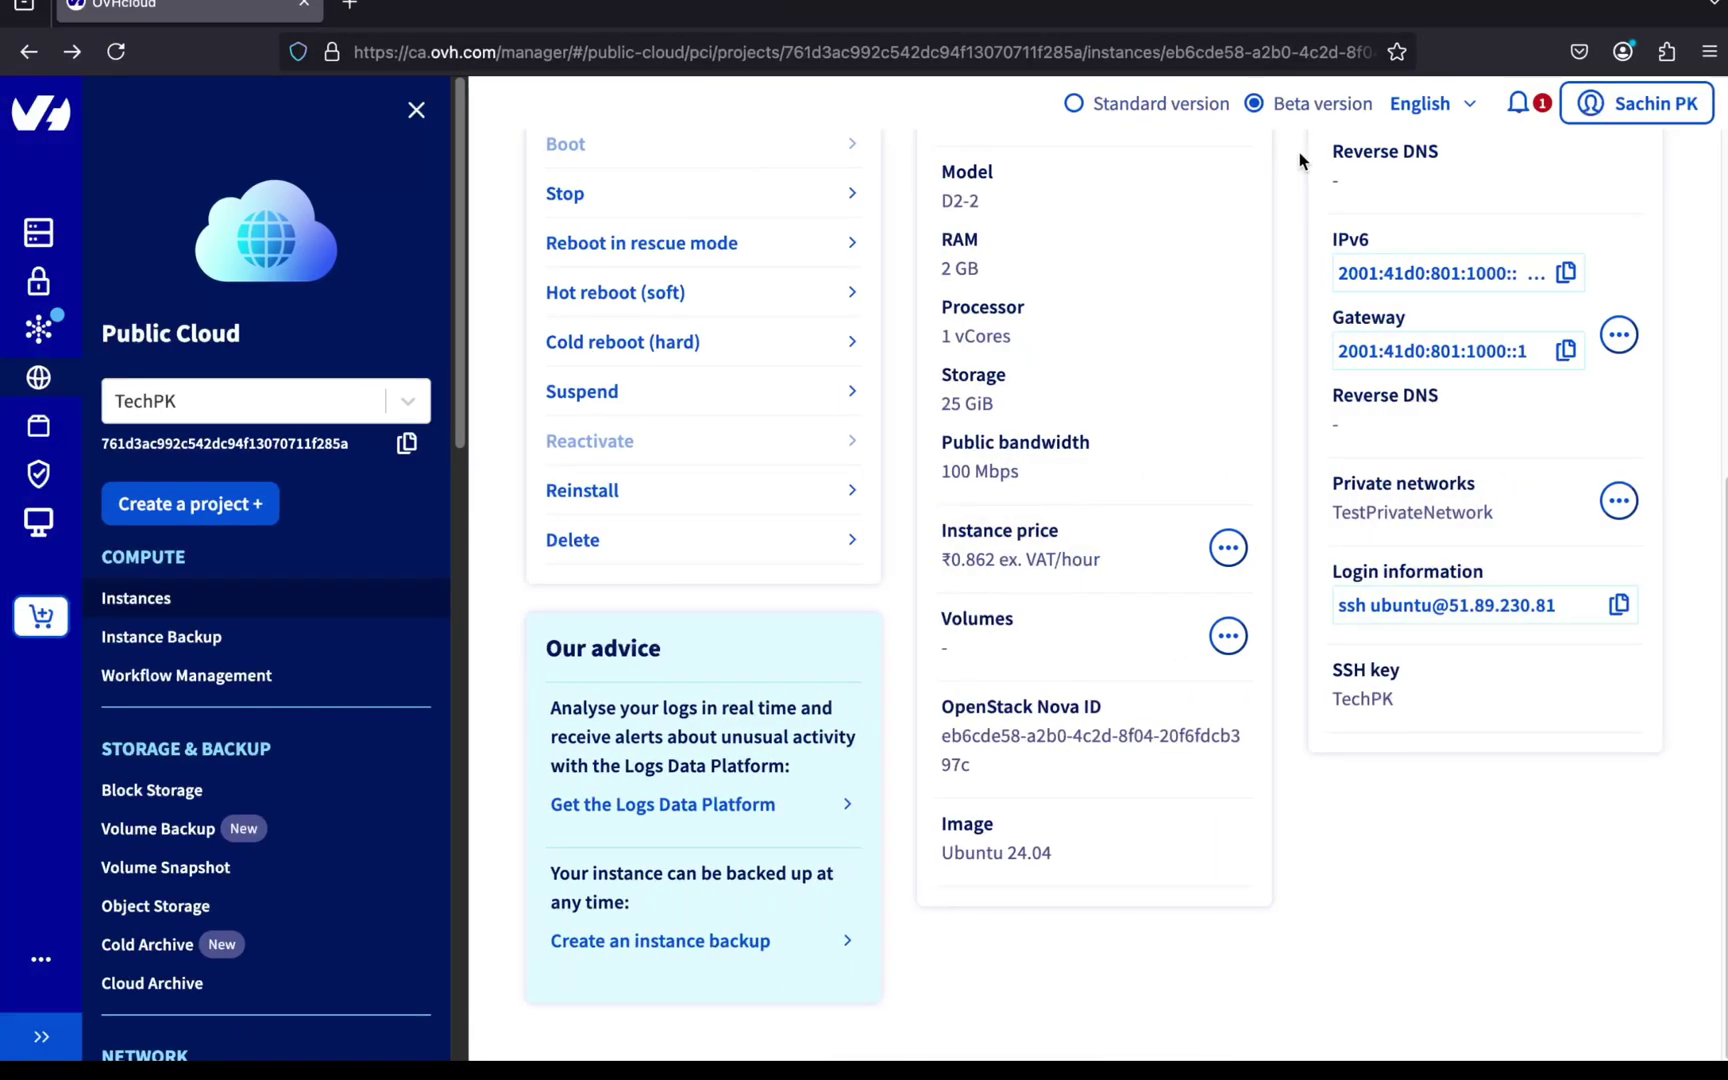
pyautogui.click(137, 604)
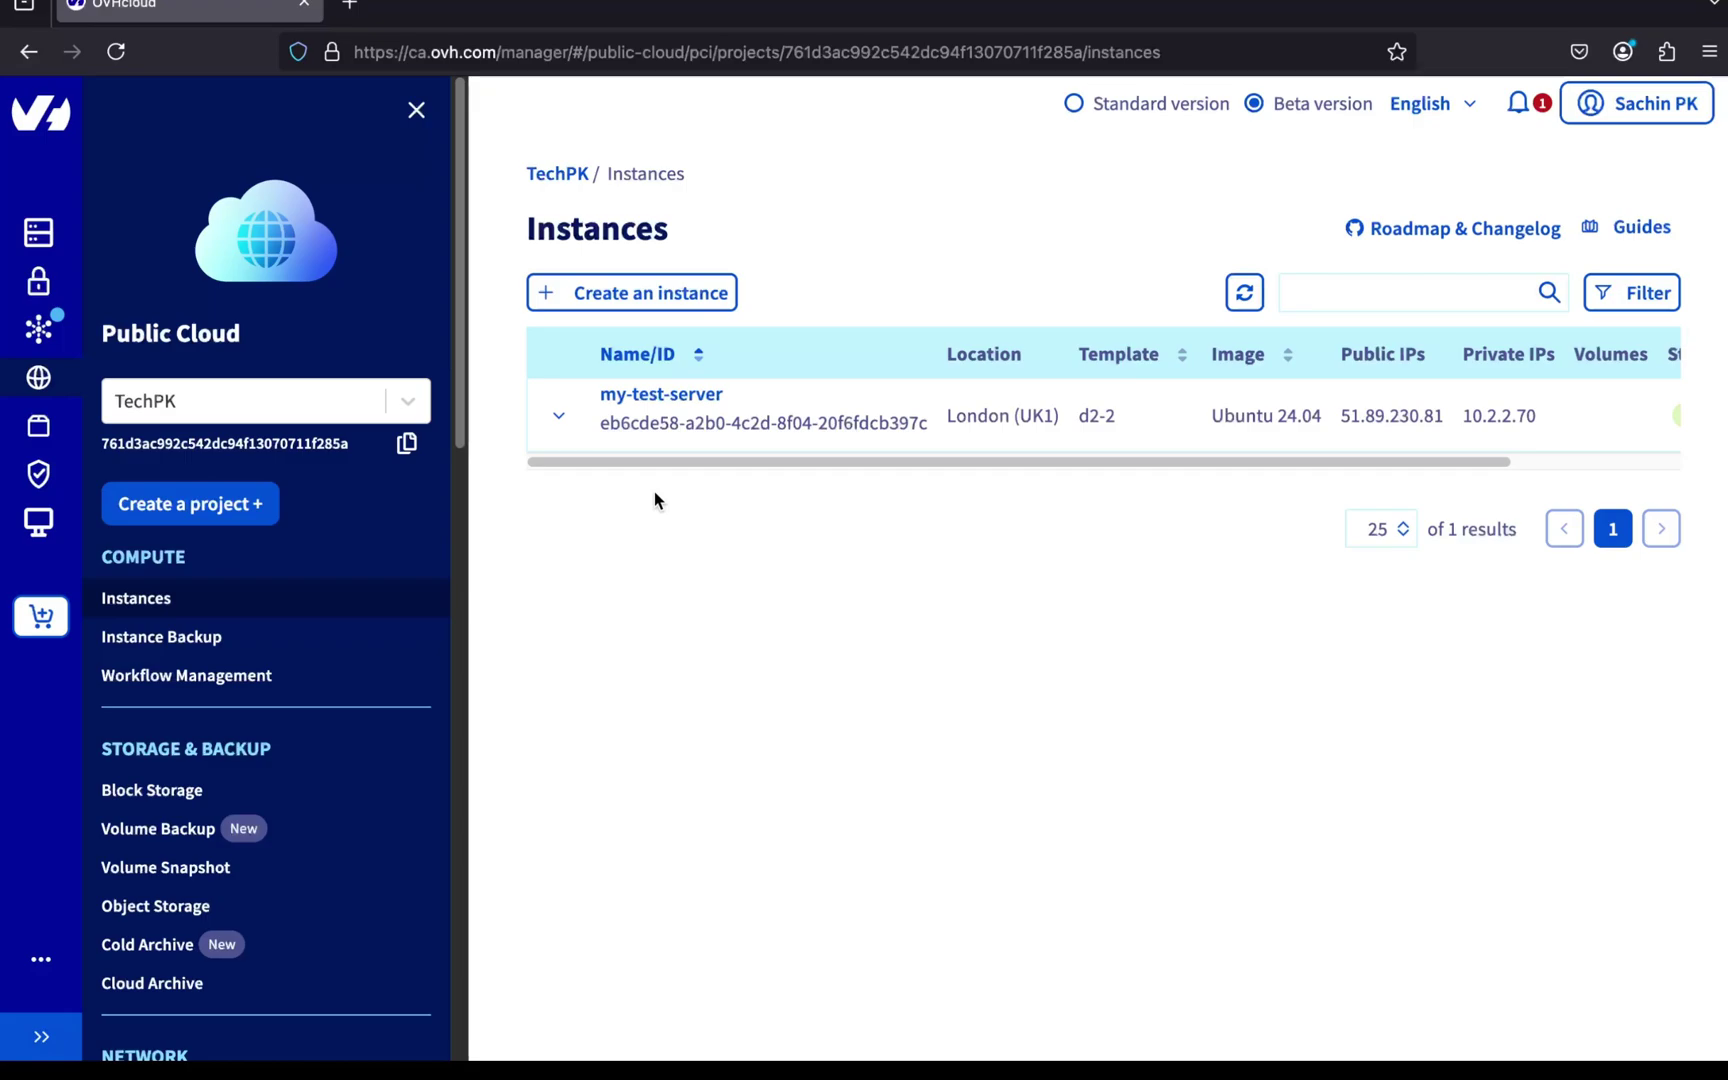
pyautogui.click(693, 300)
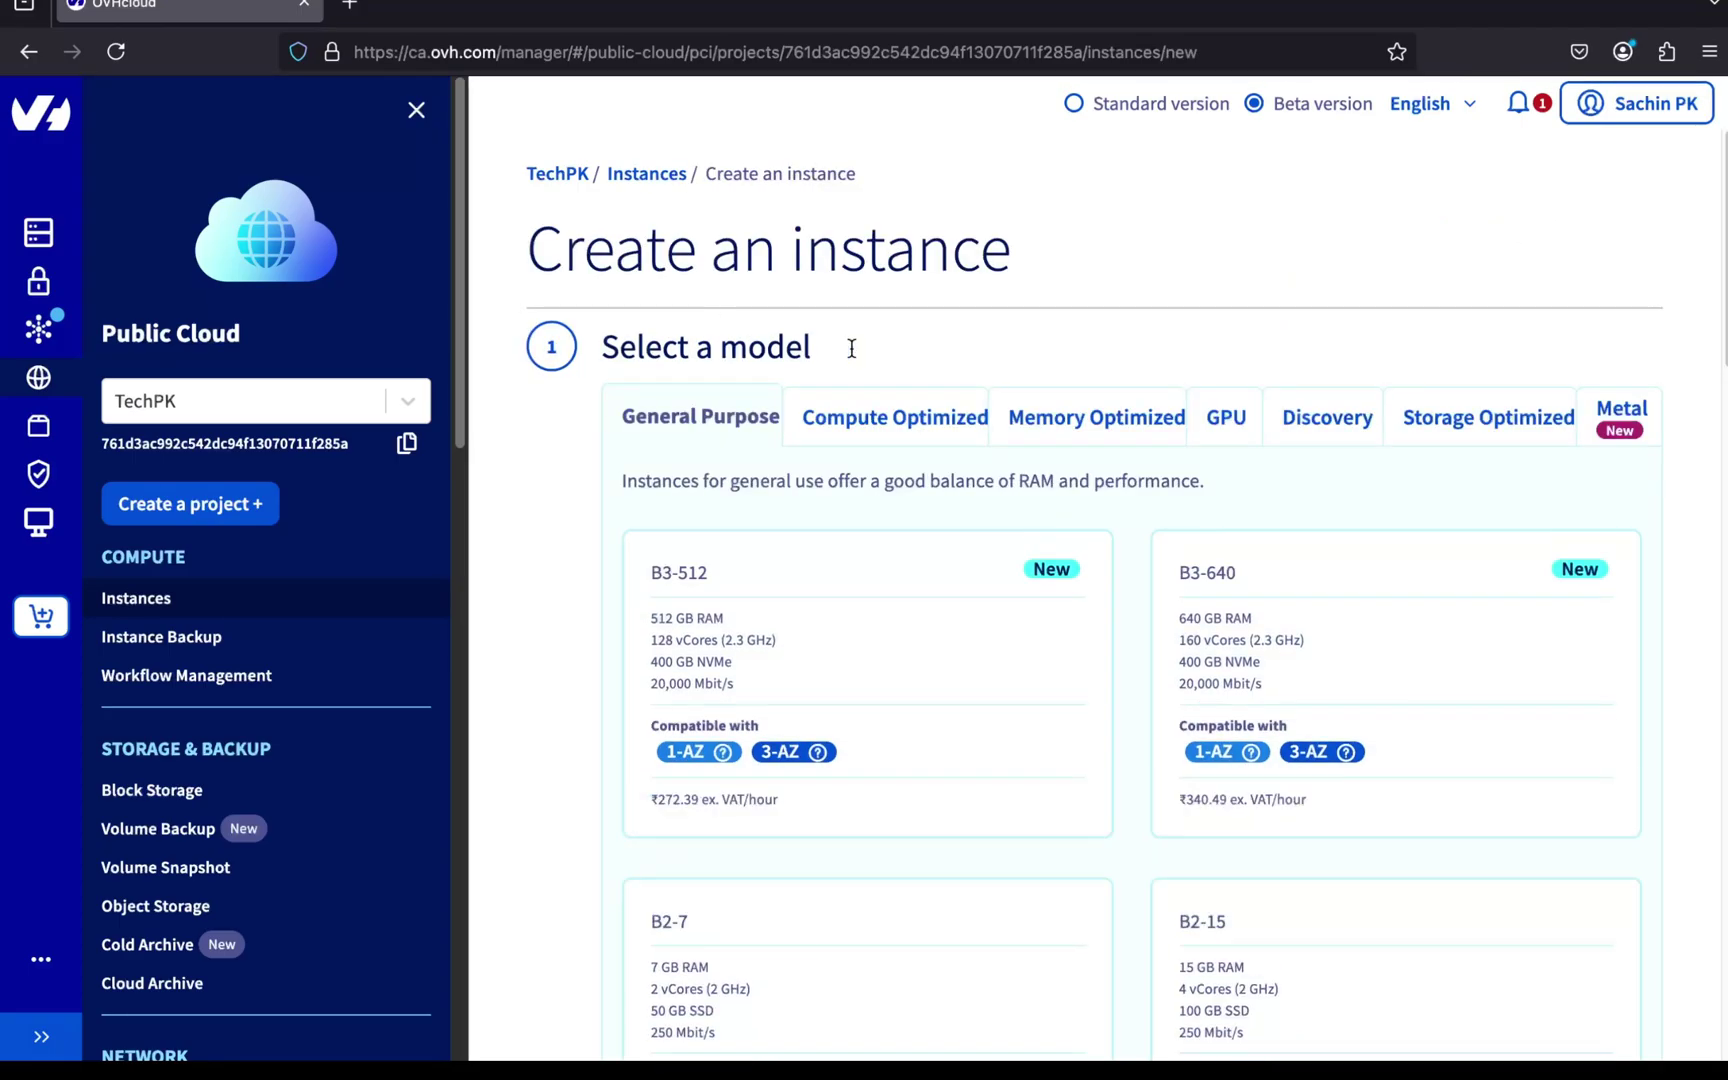
# Choose the D2-2 Discovery model for the second instance
pyautogui.click(1296, 437)
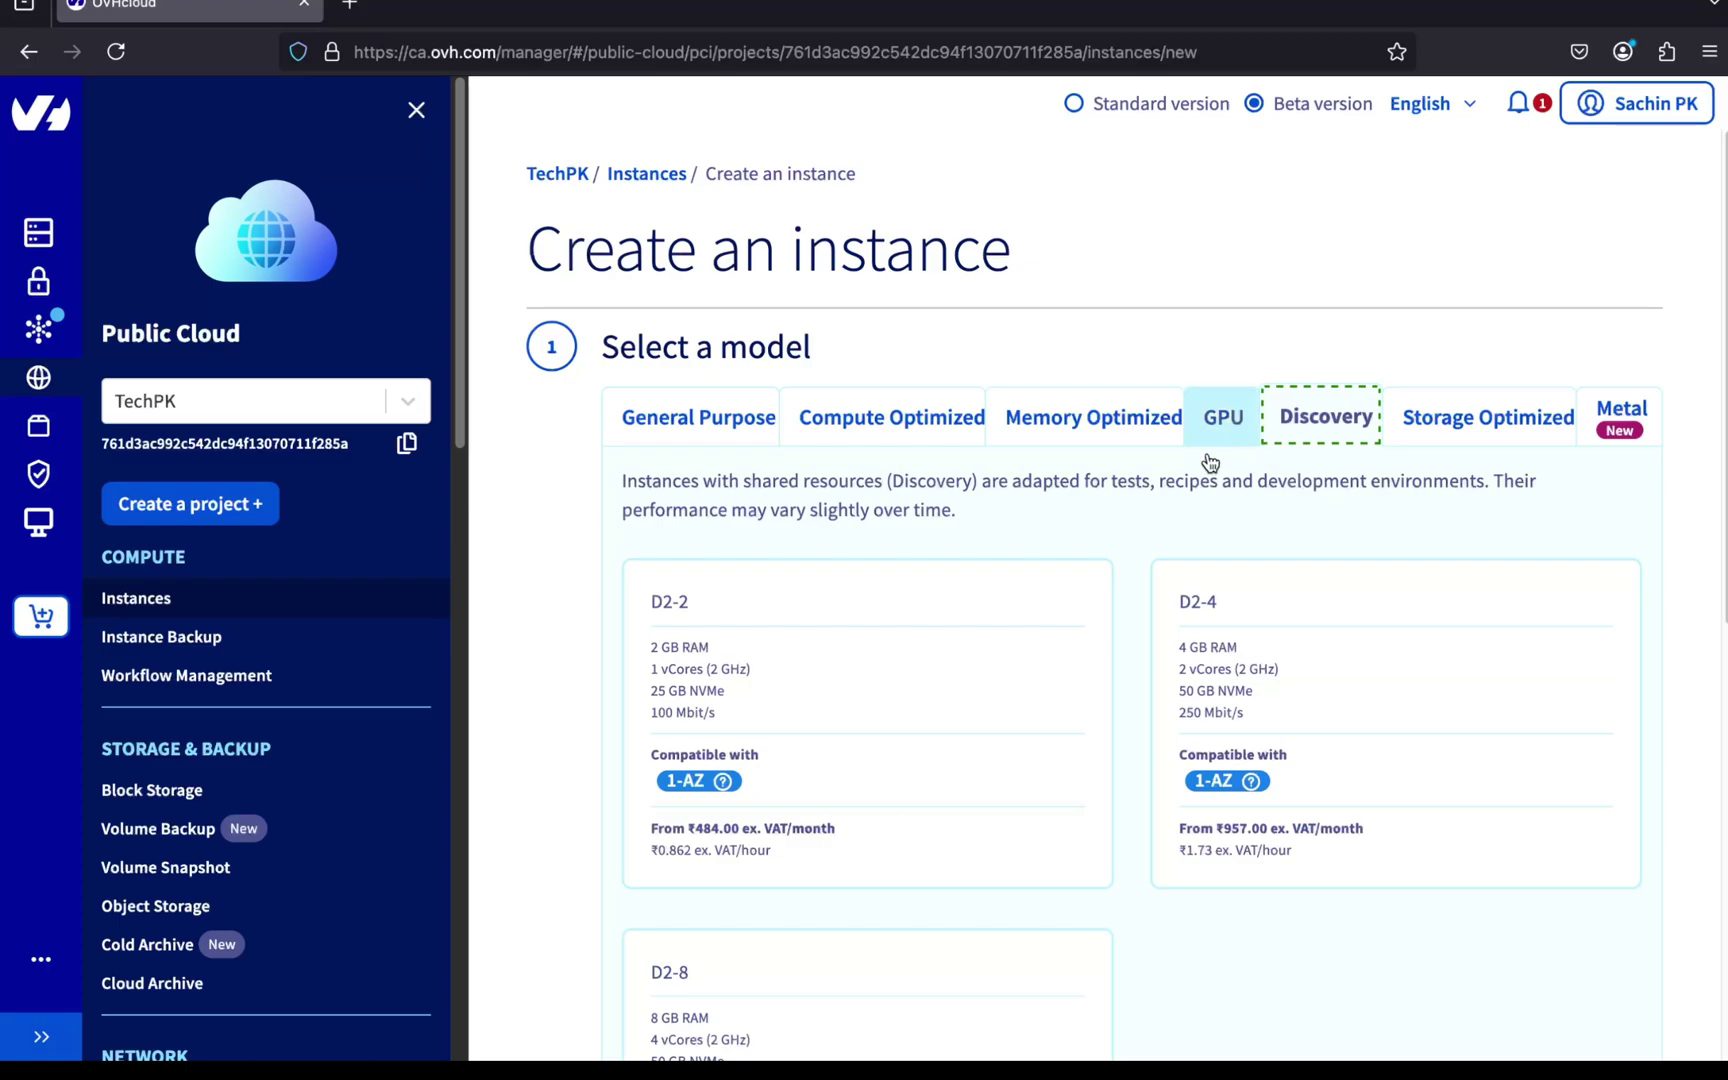
pyautogui.click(985, 574)
pyautogui.click(949, 638)
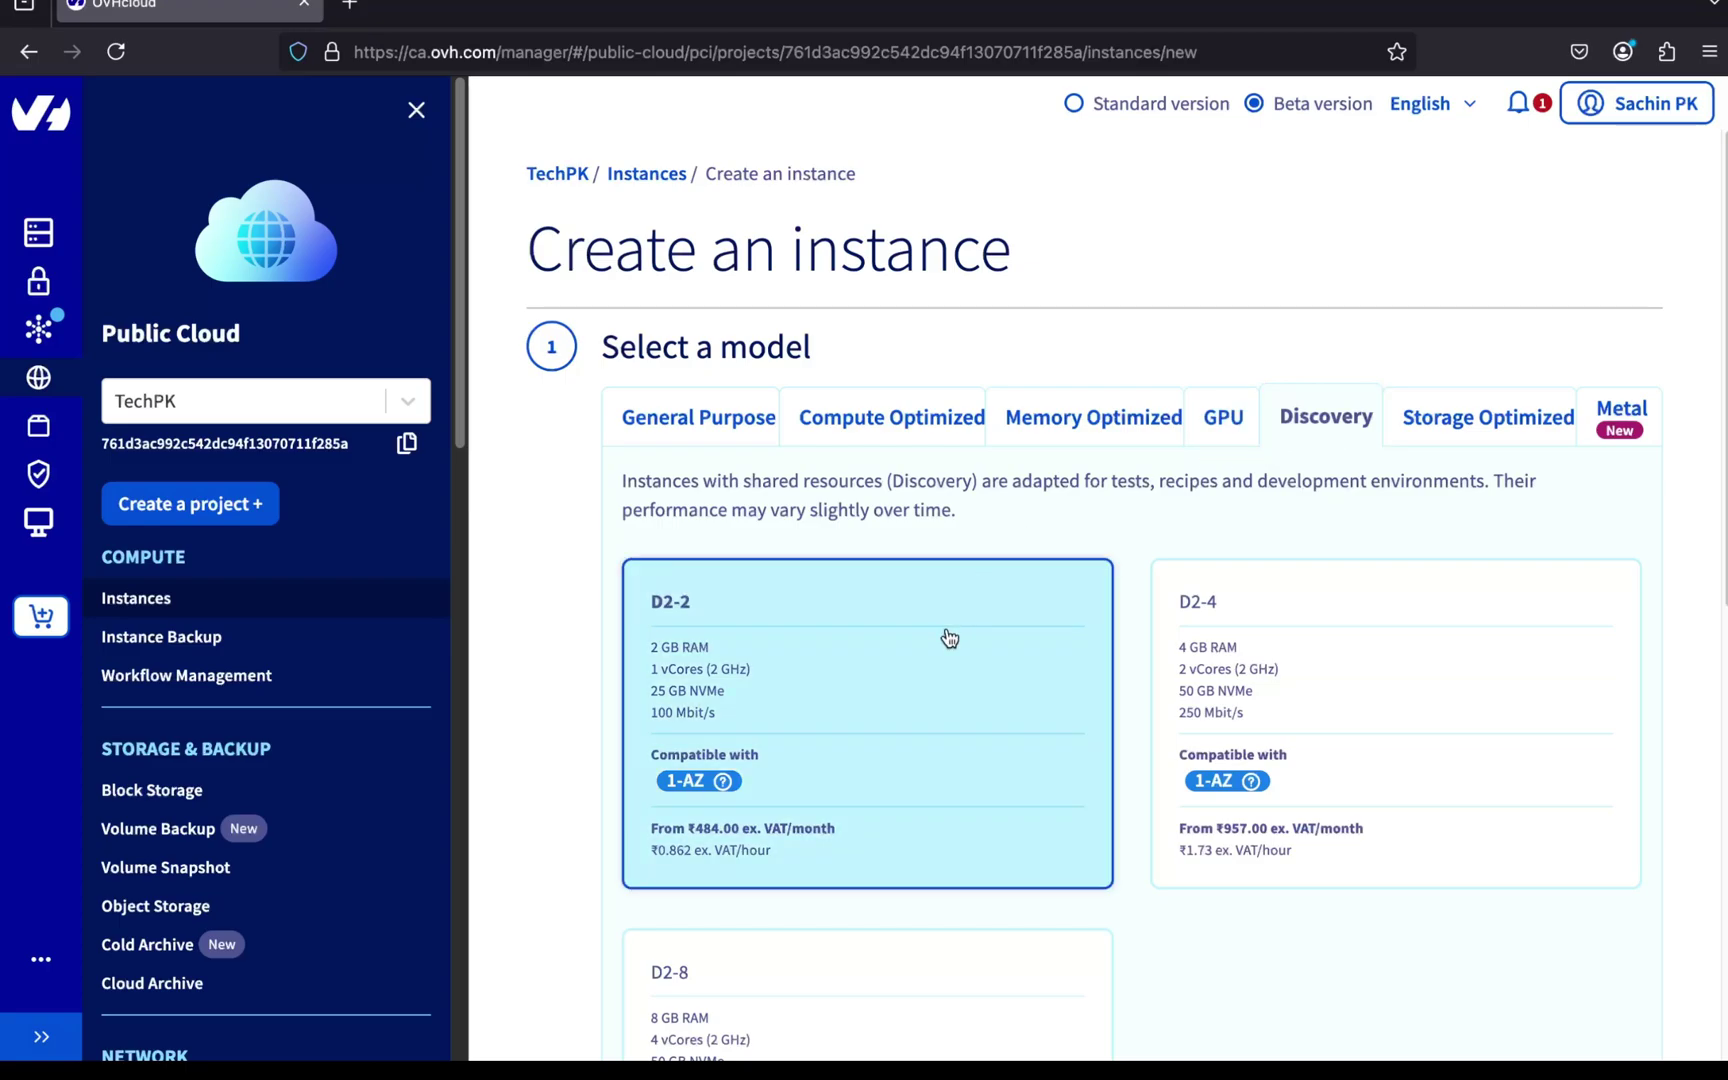
pyautogui.scroll(-5, 949, 638)
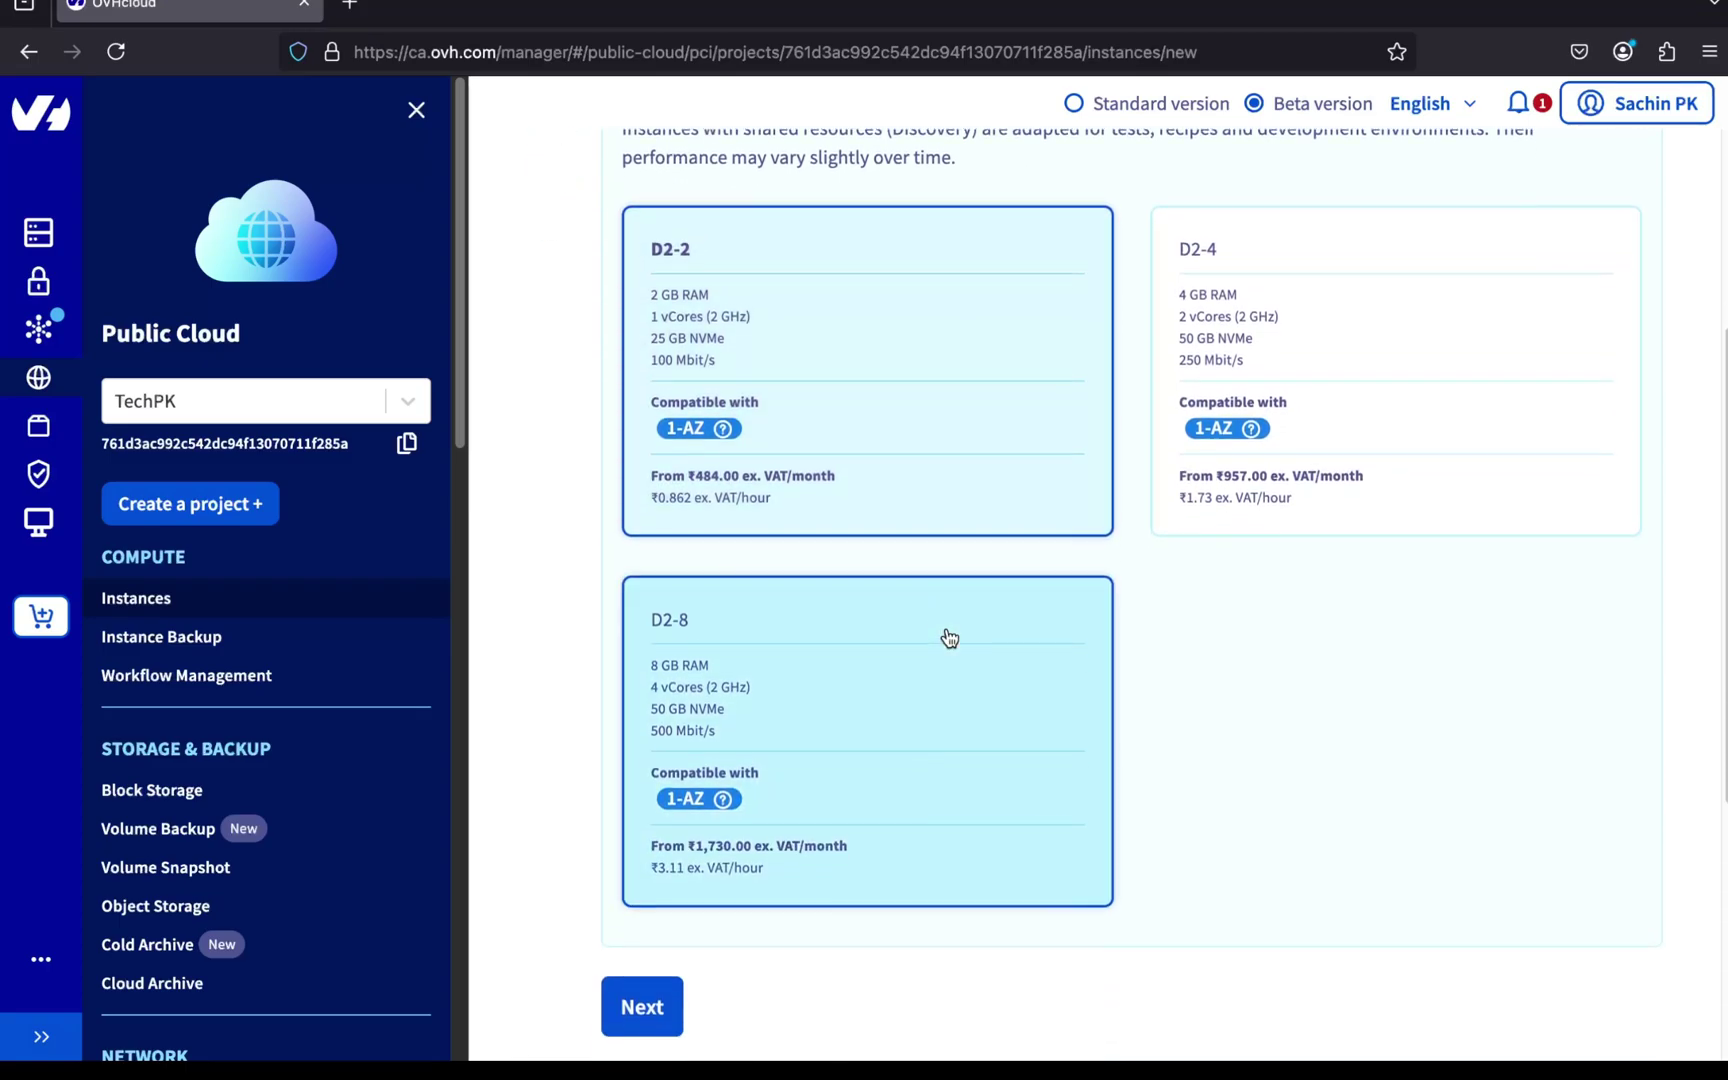
pyautogui.scroll(-2, 949, 638)
pyautogui.click(616, 774)
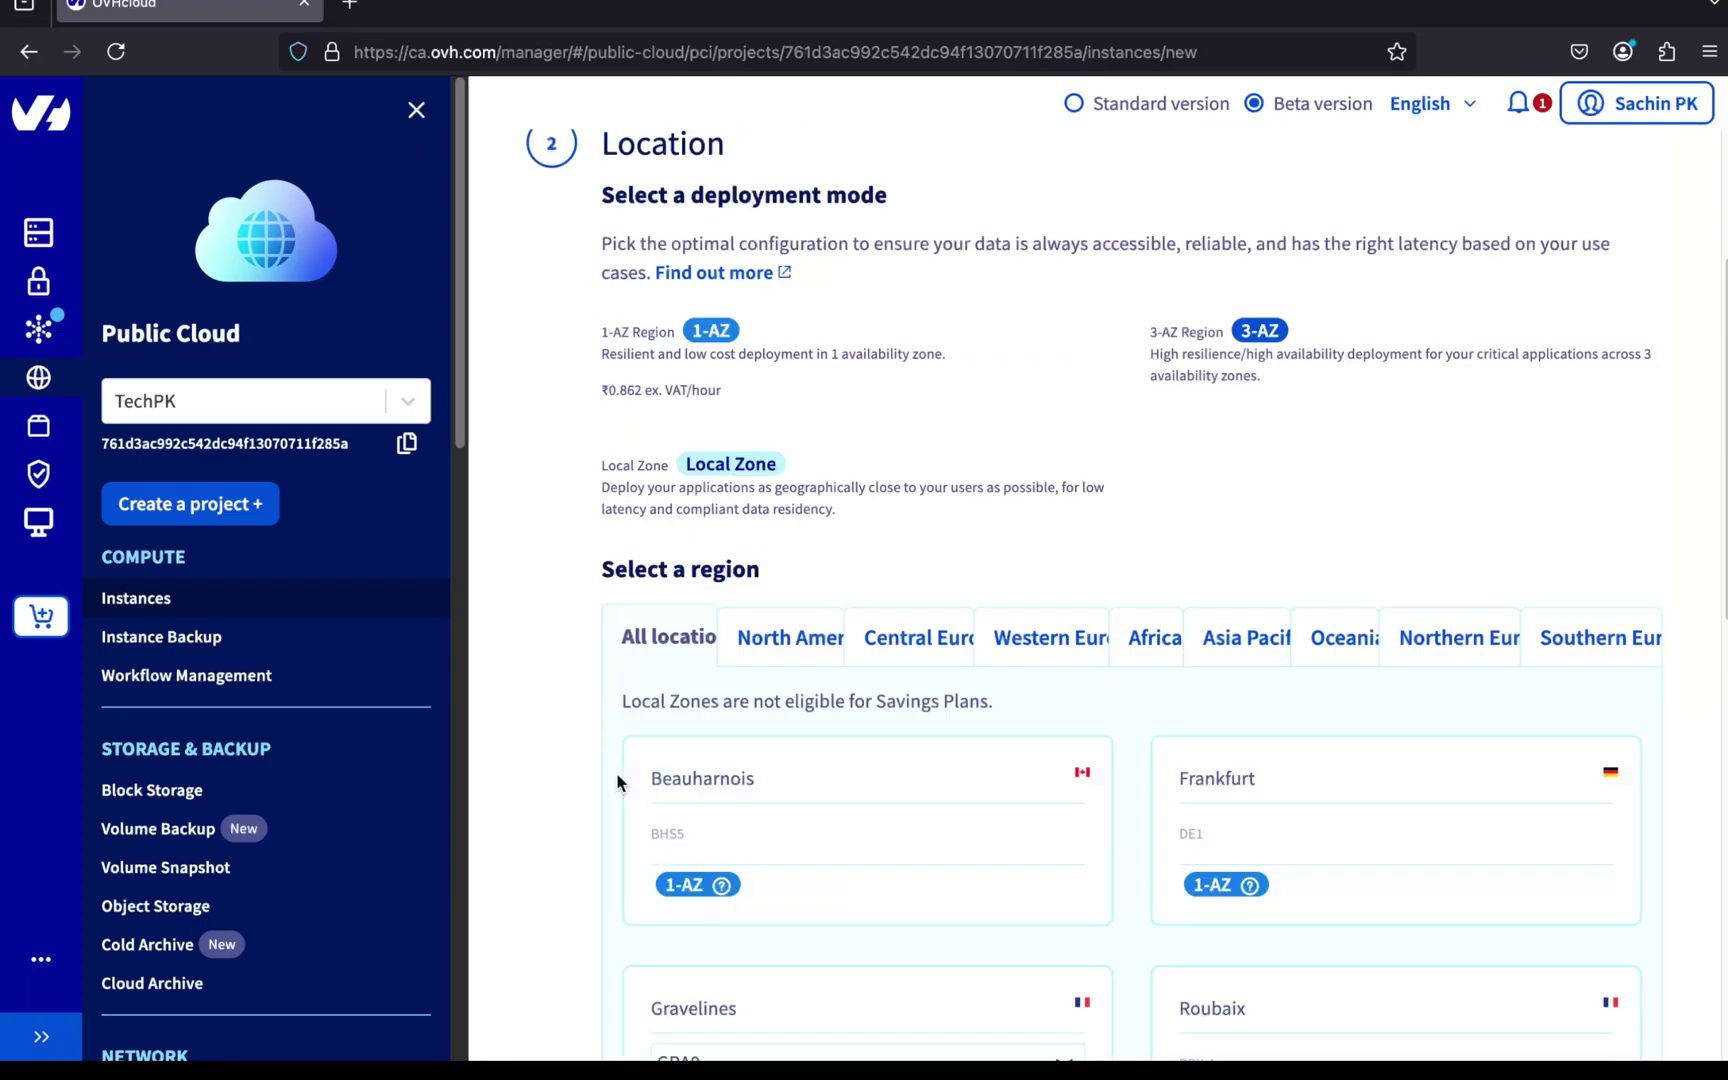
# Deploy it in a 1-AZ region in London
pyautogui.click(744, 474)
pyautogui.scroll(-4, 764, 436)
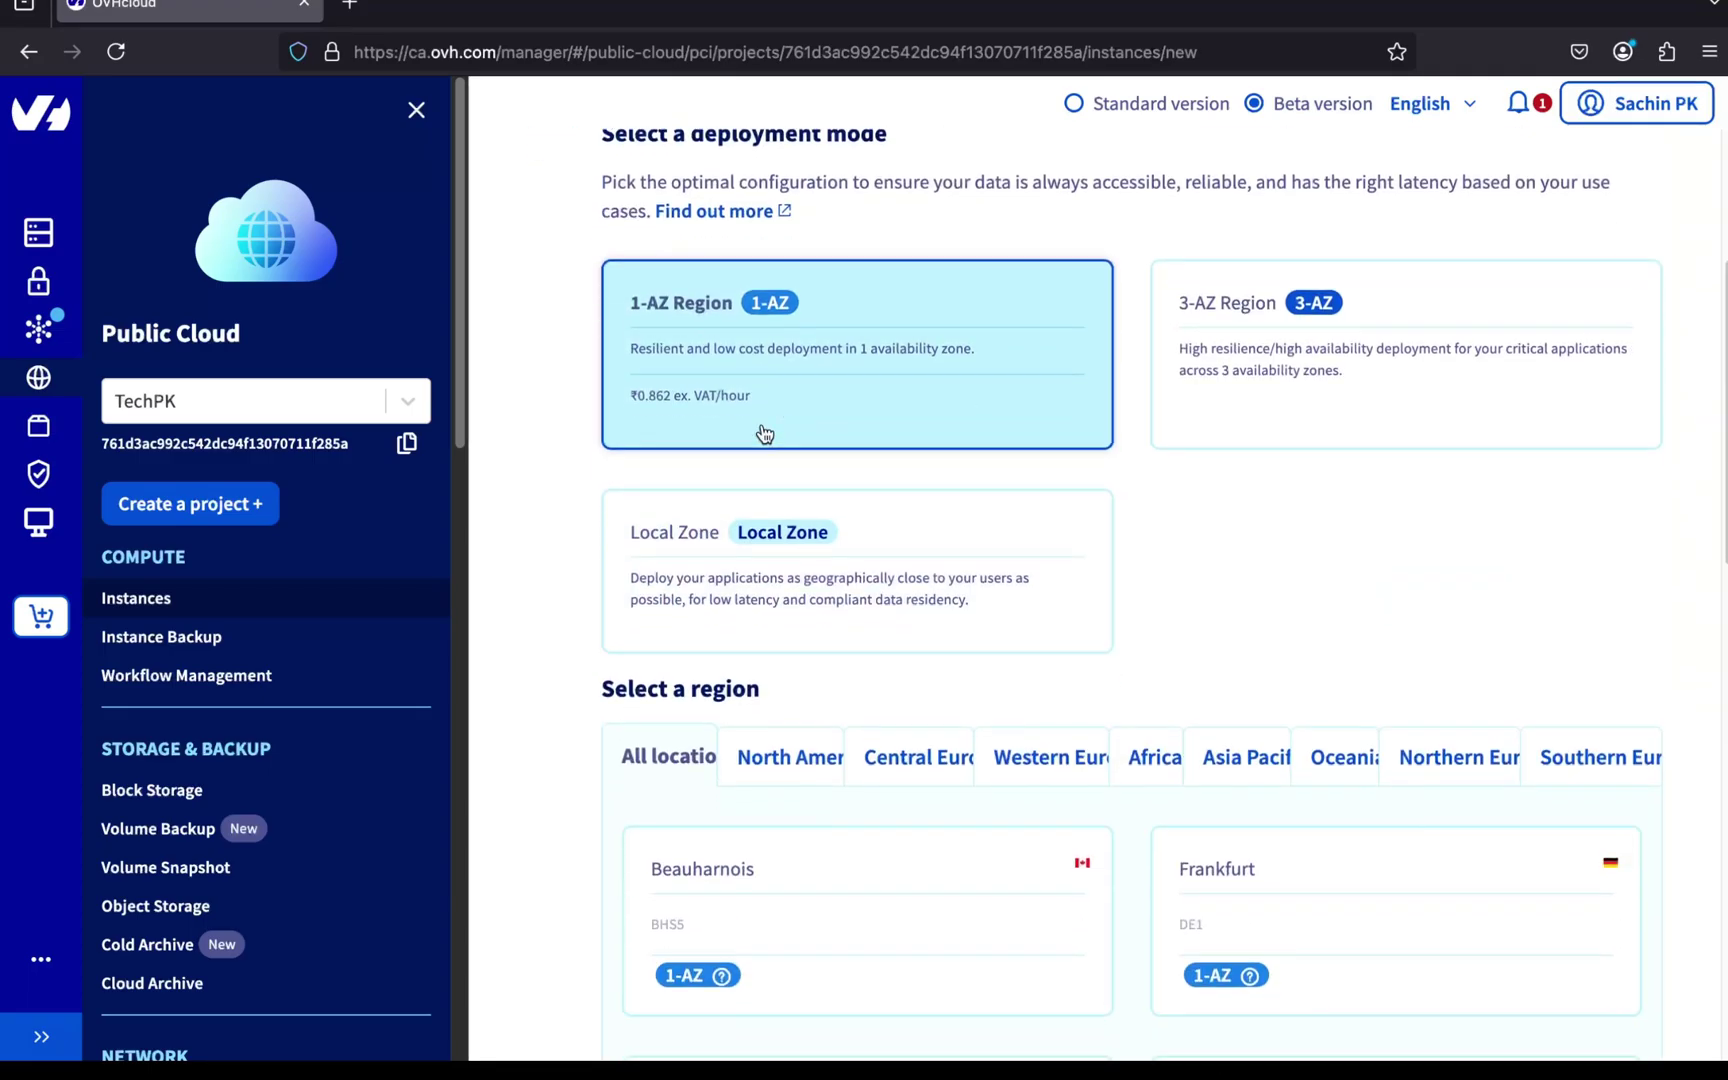
pyautogui.scroll(-6, 764, 436)
pyautogui.click(1319, 447)
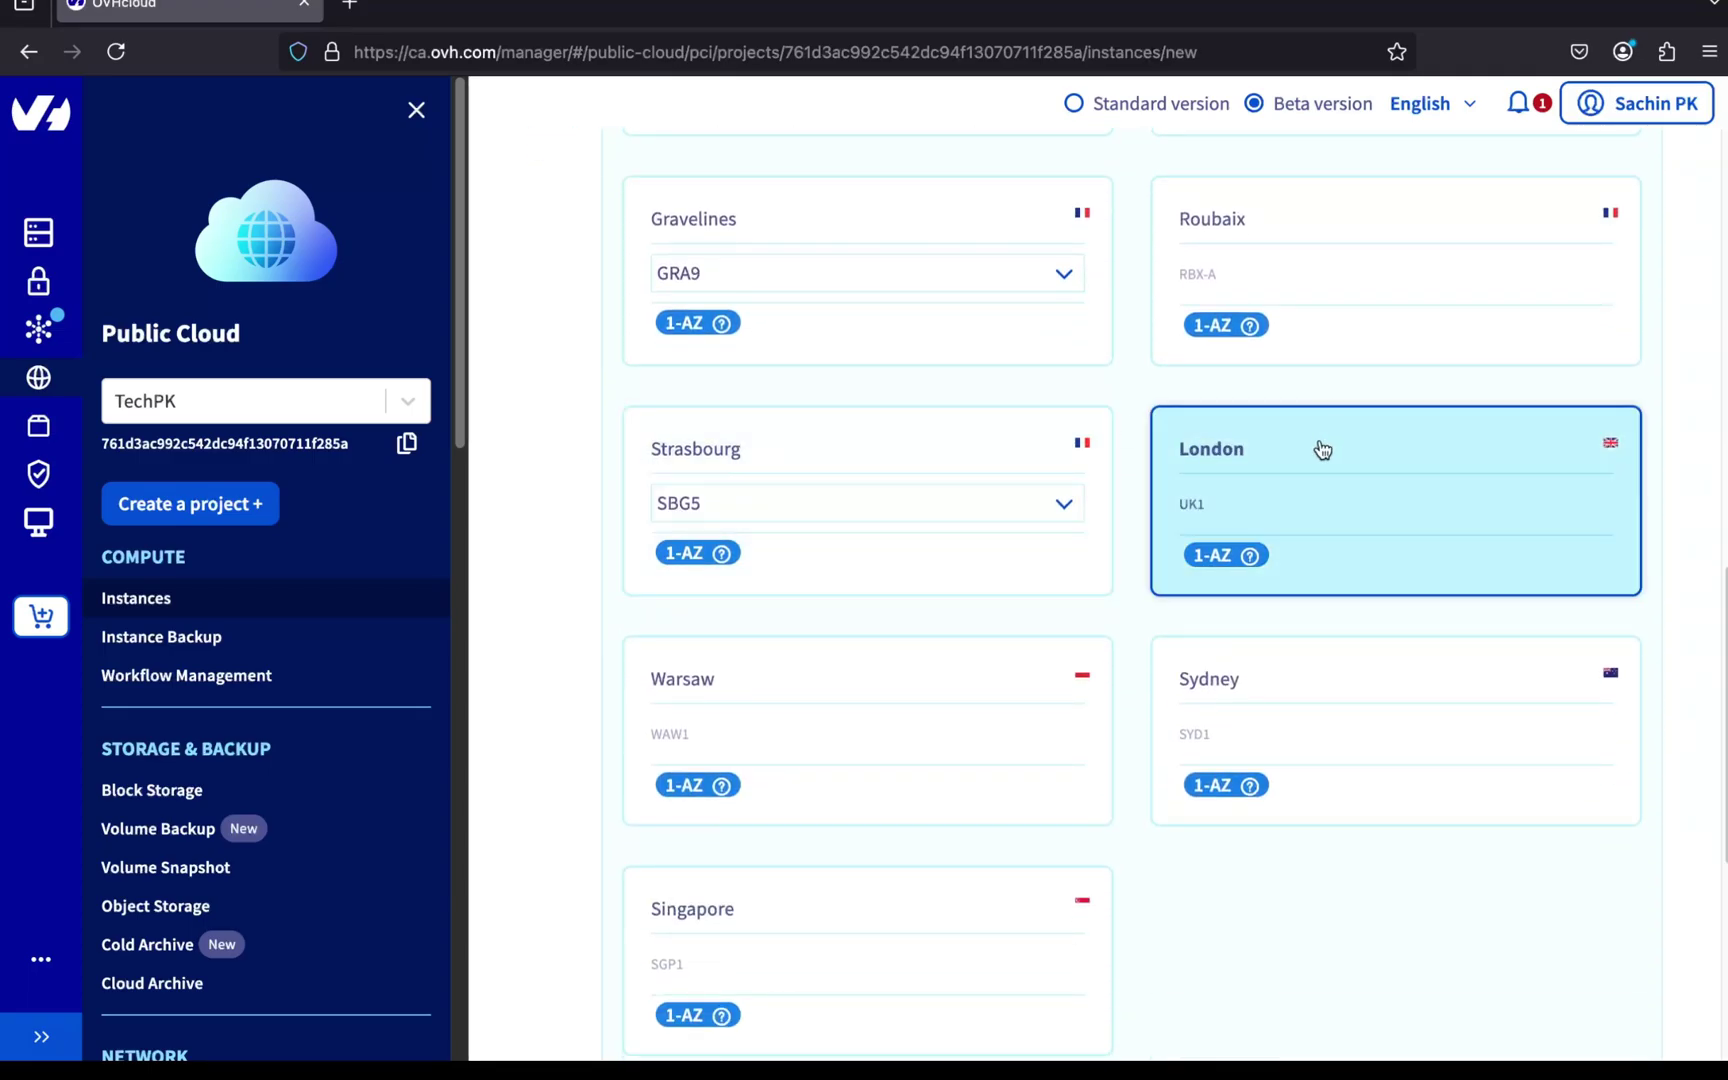
pyautogui.scroll(-4, 1321, 448)
pyautogui.scroll(-2, 1322, 450)
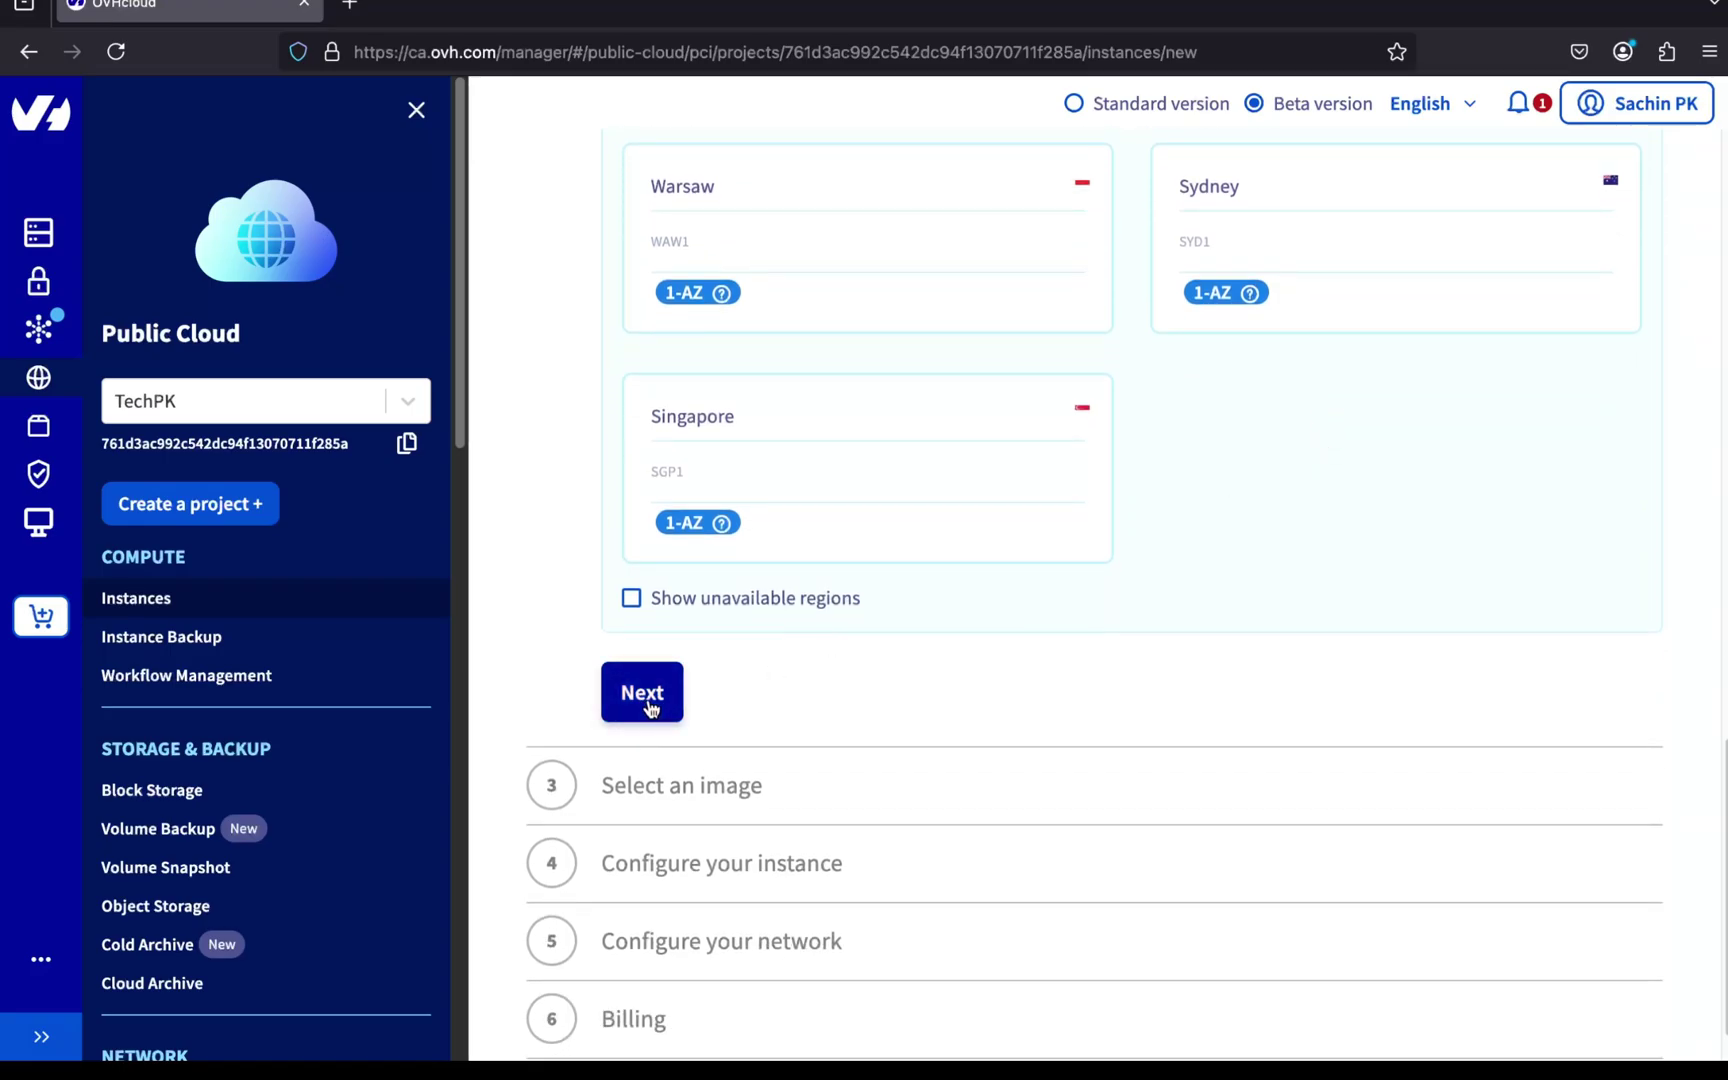
pyautogui.click(648, 705)
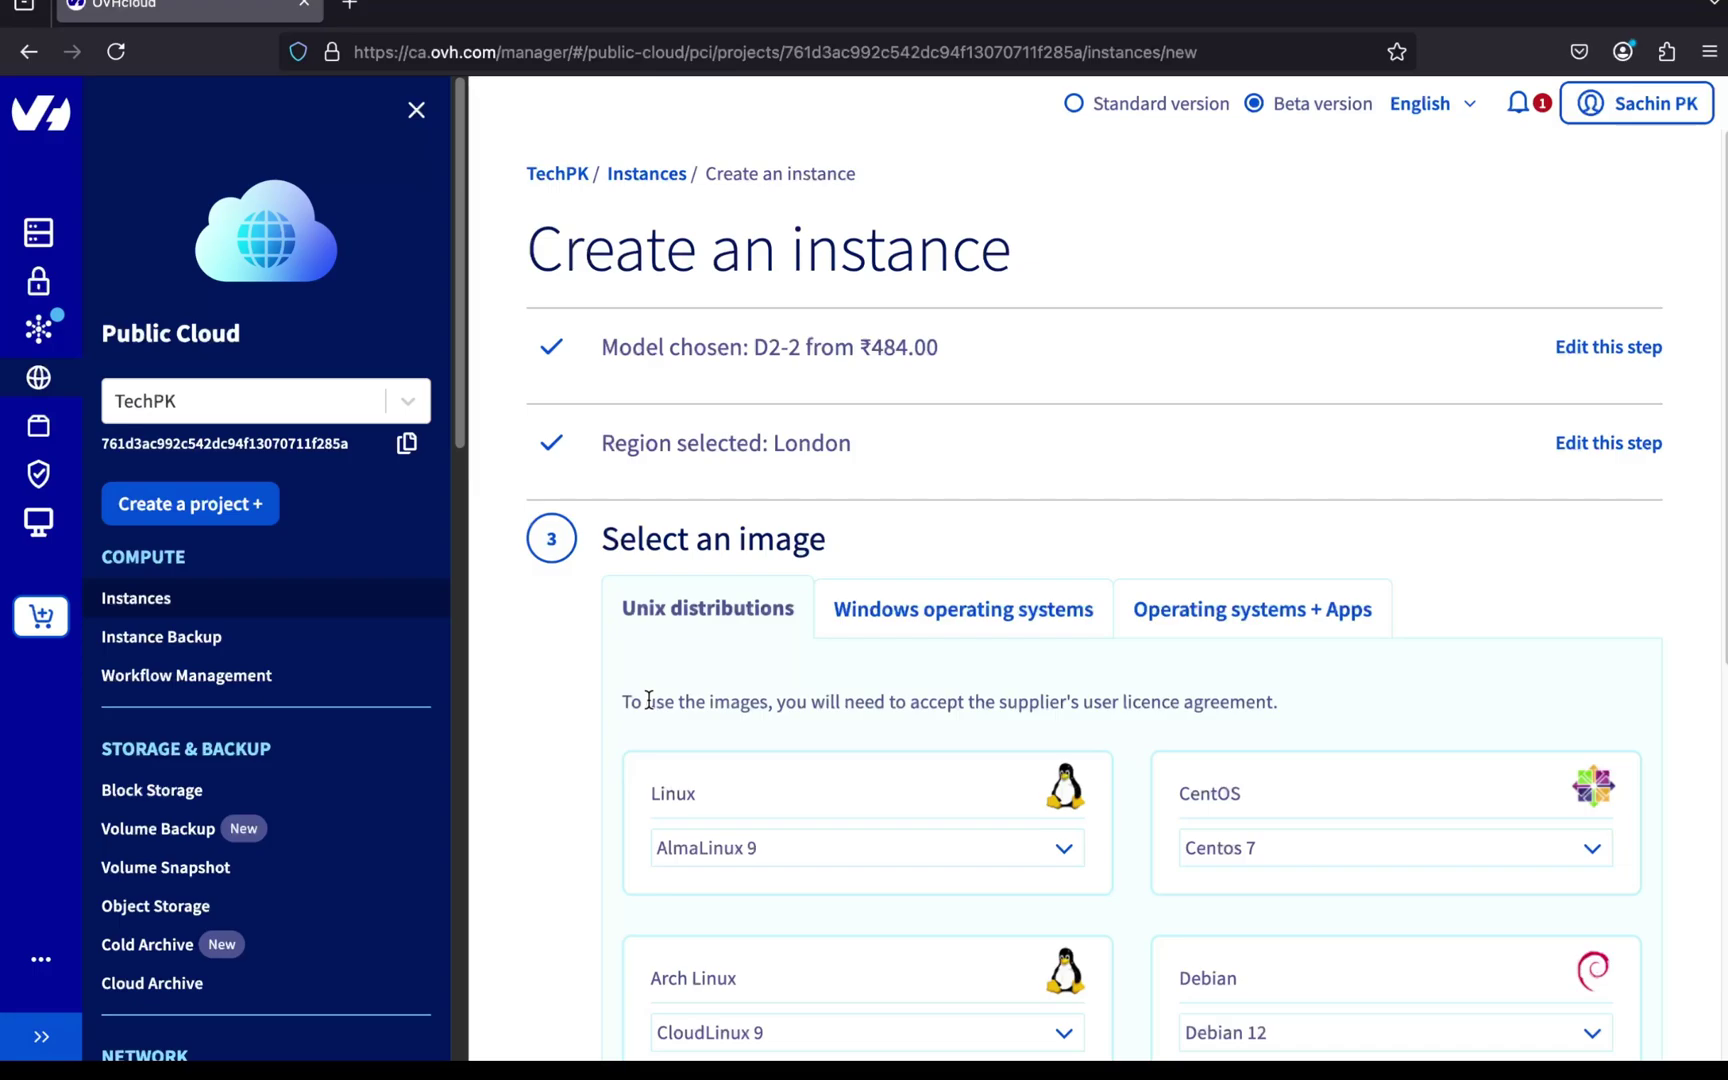
# Select the Ubuntu 24.04 image and the TechPK SSH key
pyautogui.scroll(-7, 1010, 733)
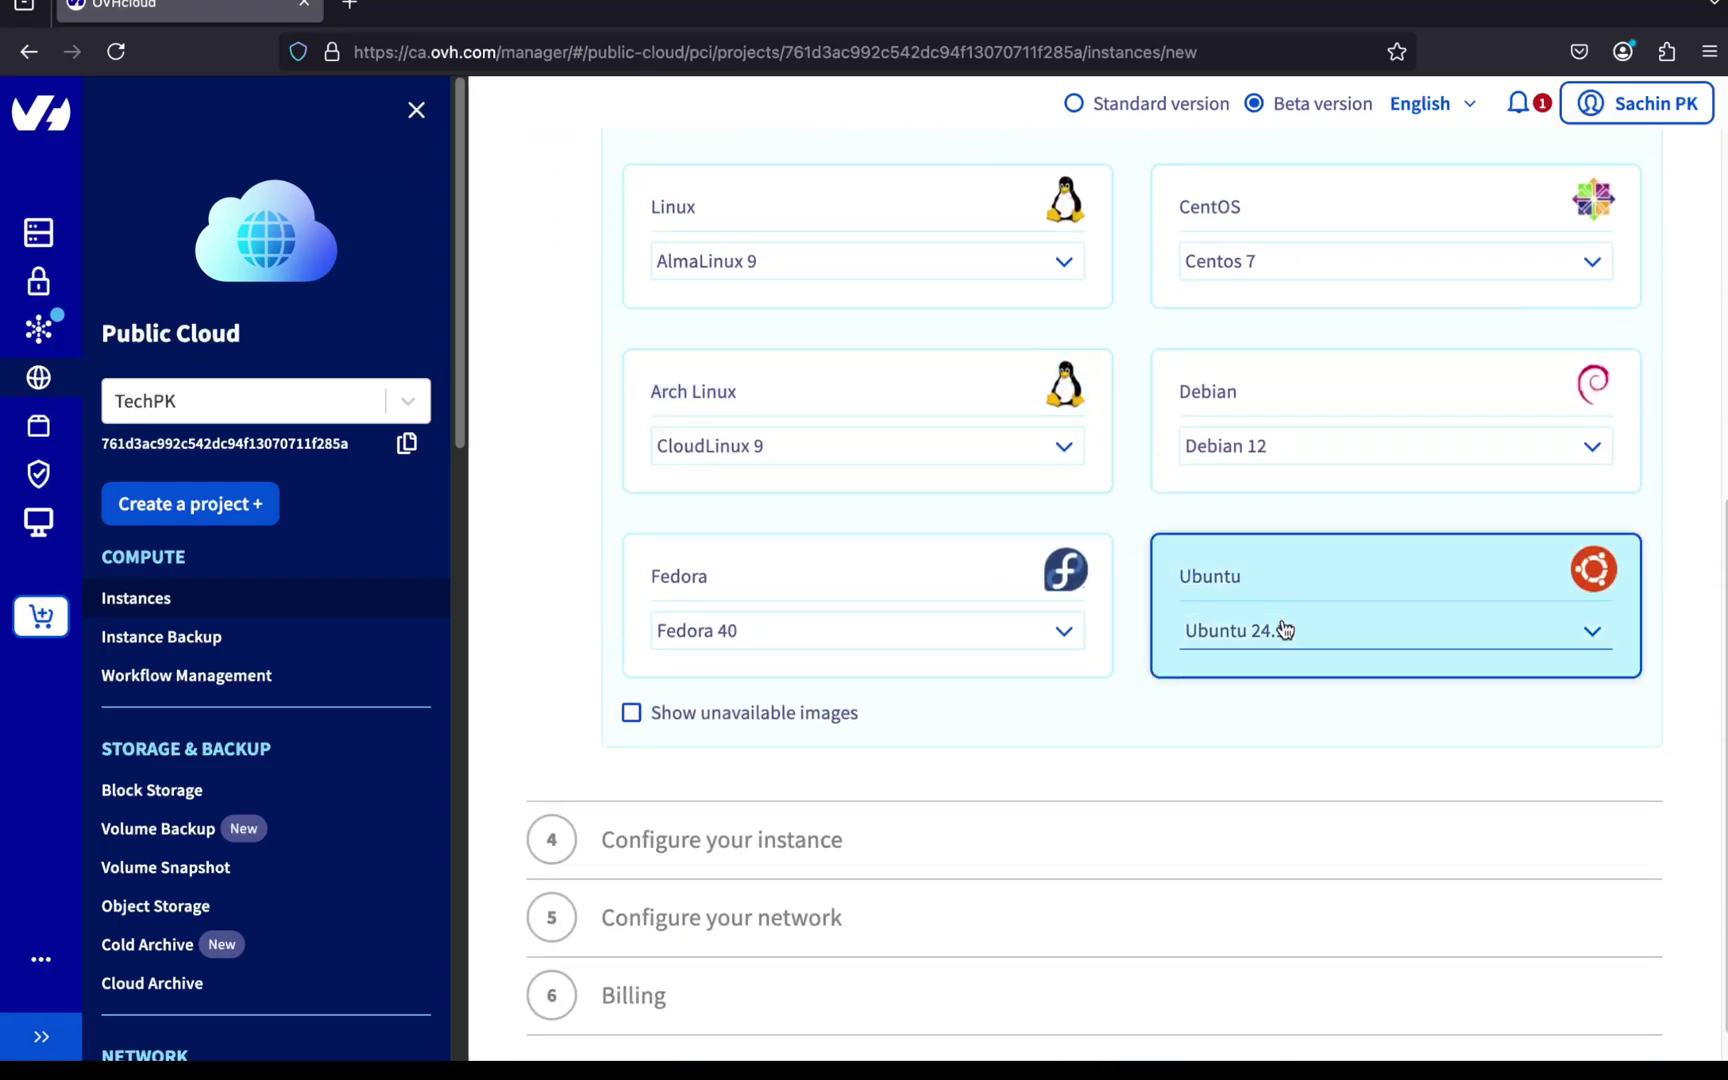
pyautogui.click(1285, 629)
pyautogui.click(1288, 702)
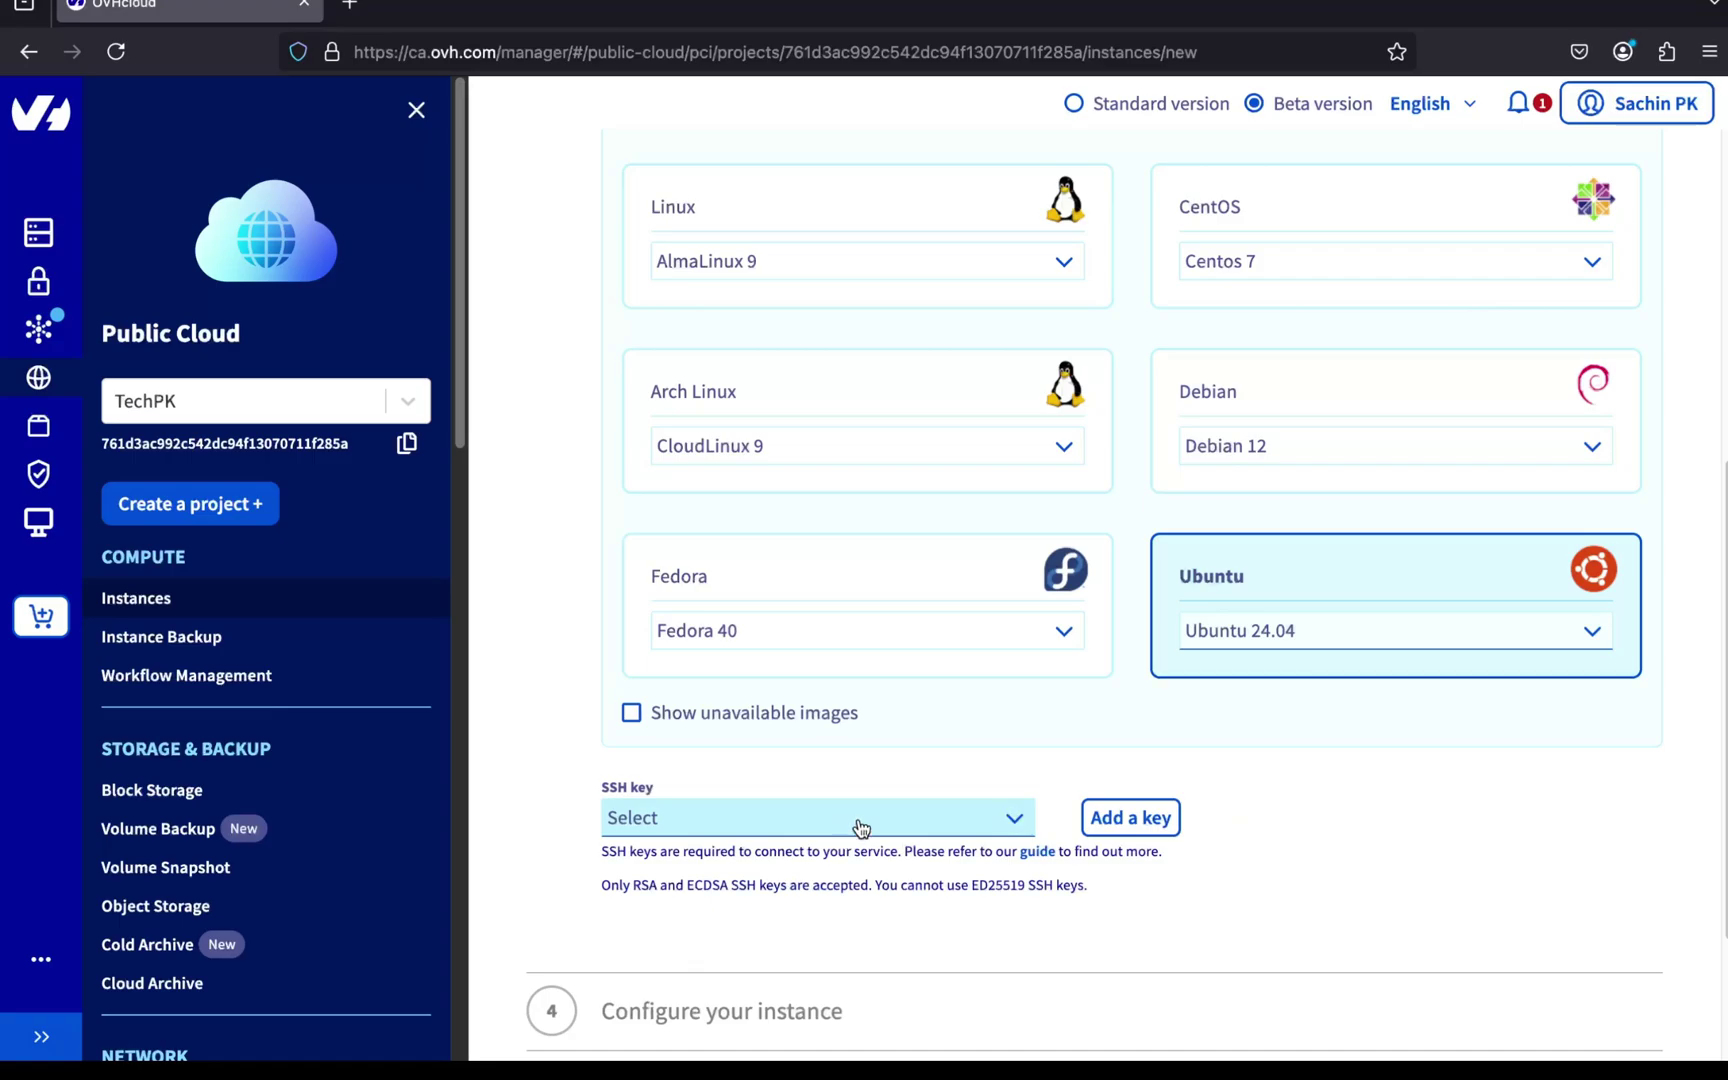
pyautogui.click(860, 828)
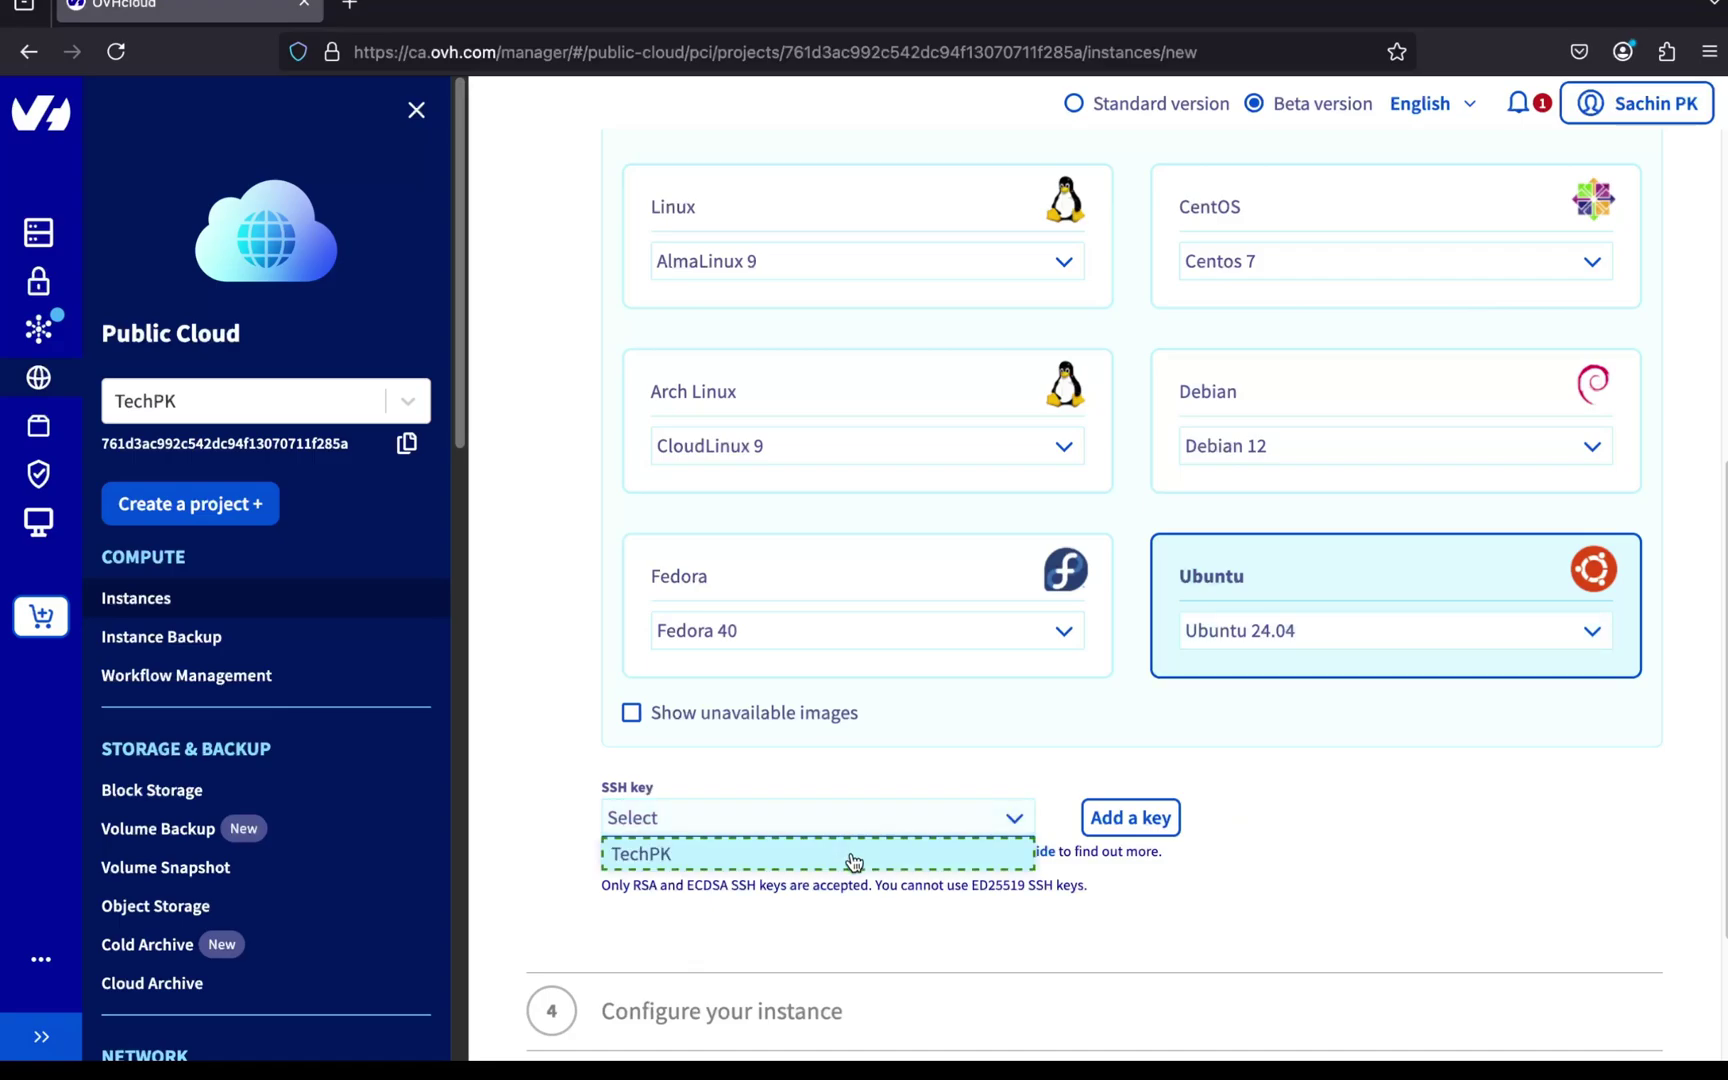
pyautogui.click(851, 853)
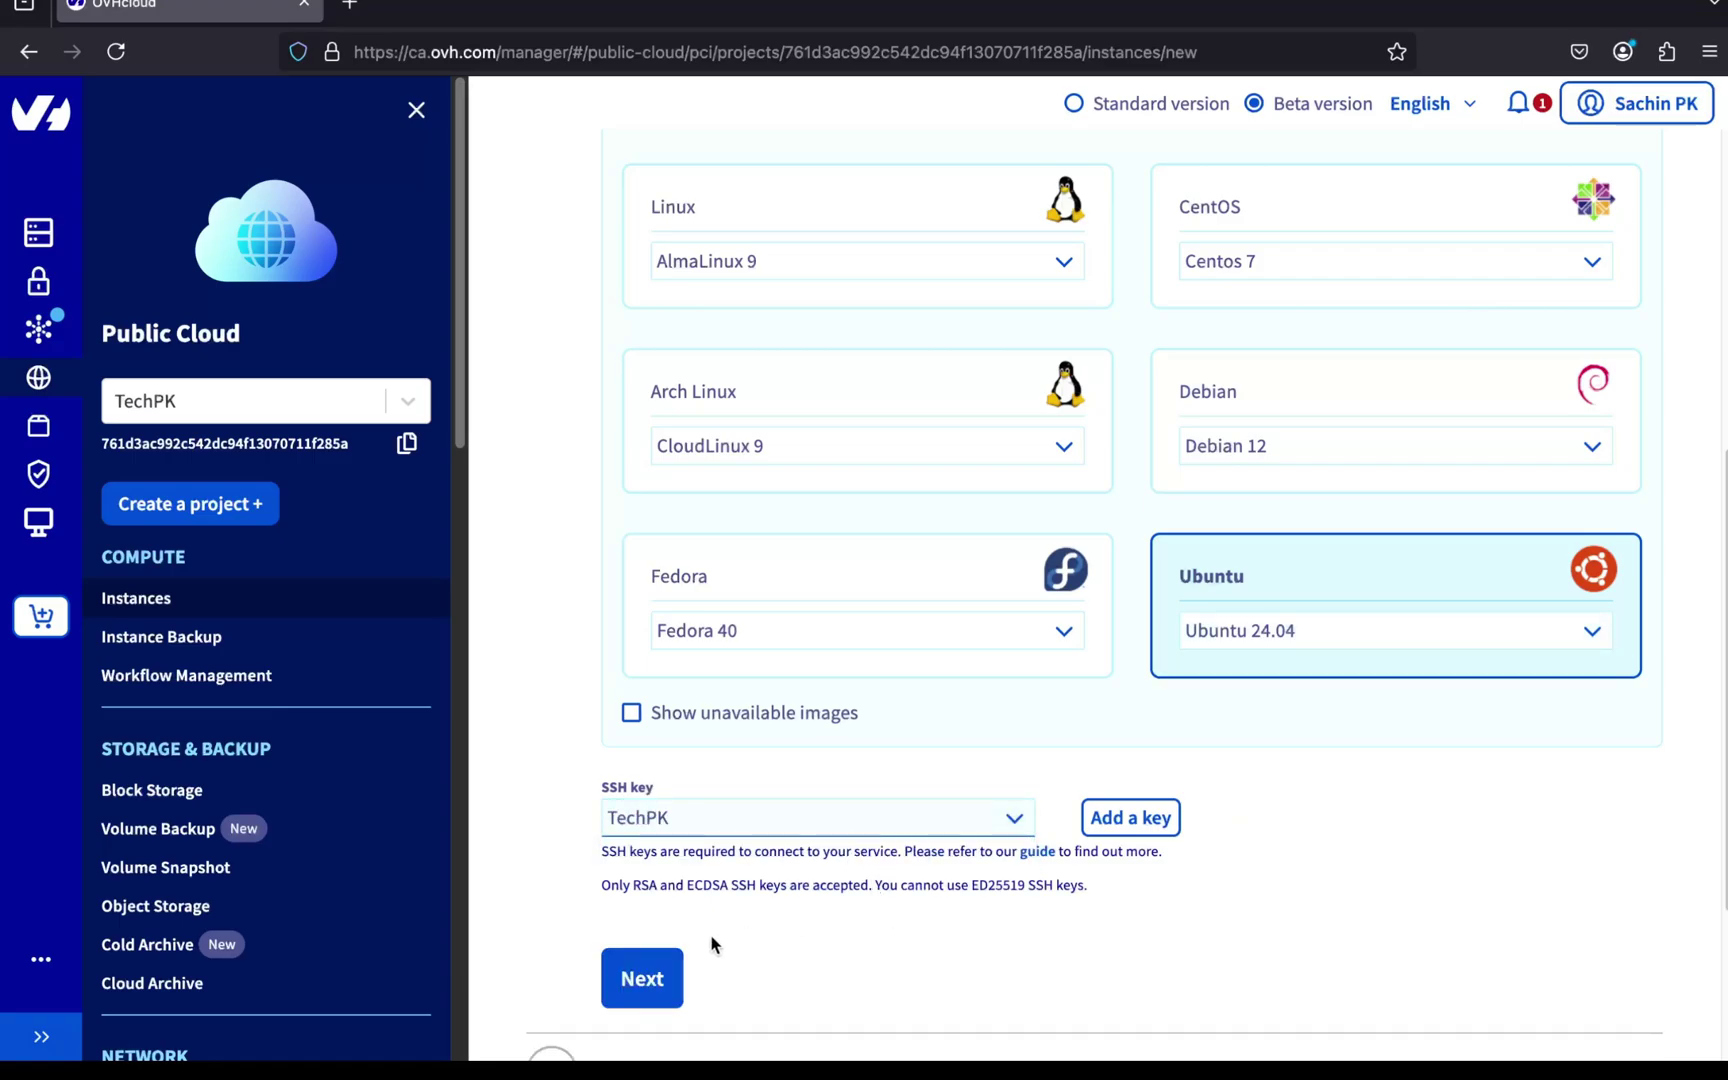
pyautogui.click(669, 966)
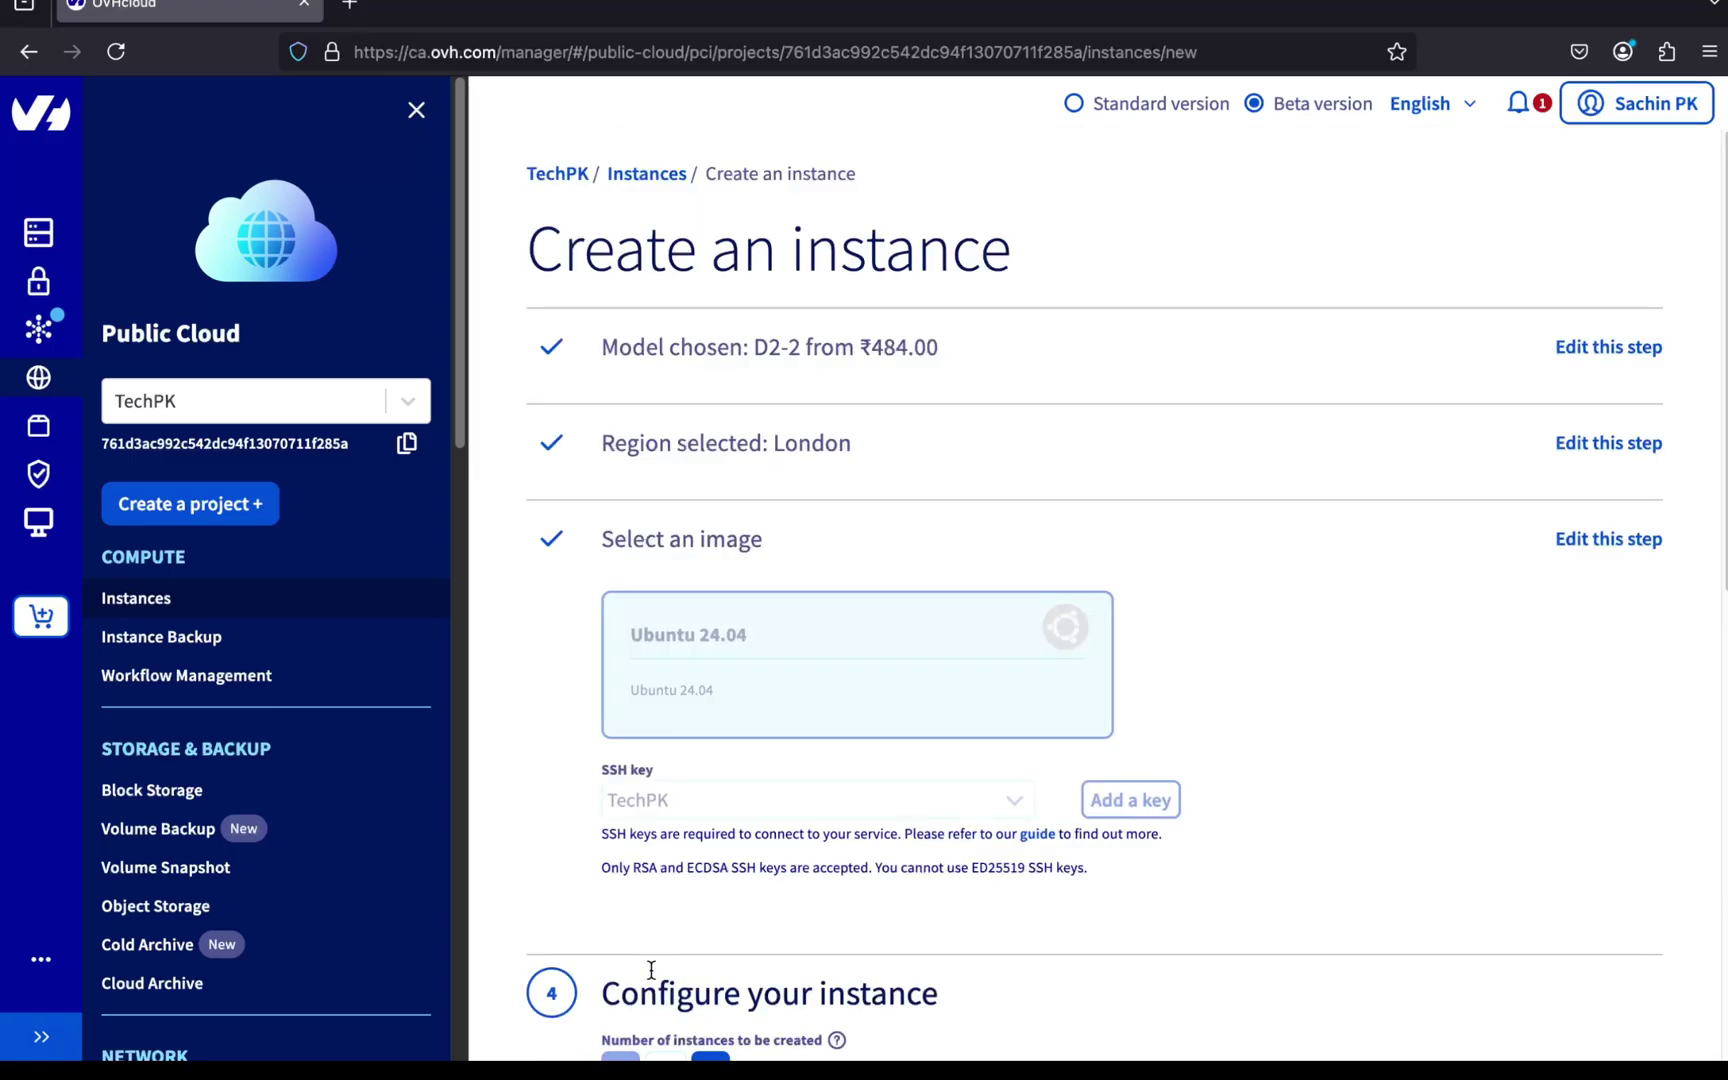
# Name the second instance my-test-server-2
pyautogui.scroll(-3, 651, 970)
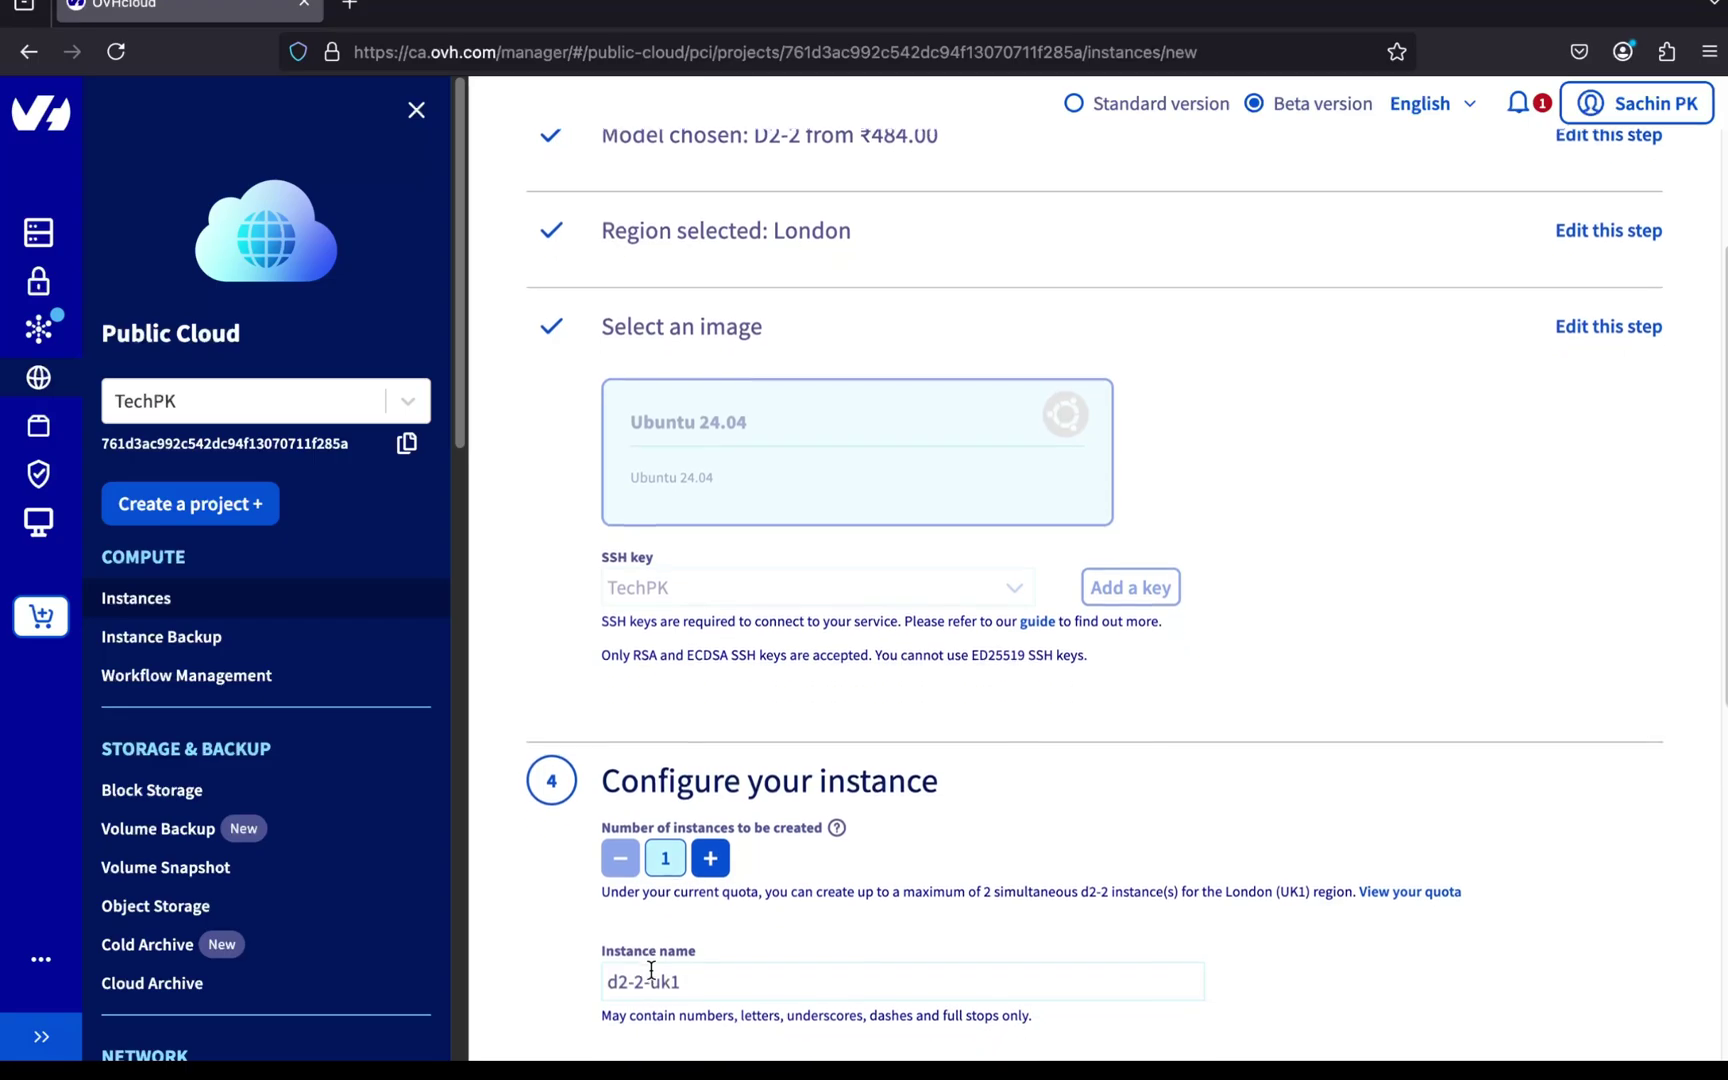
pyautogui.scroll(-2, 651, 970)
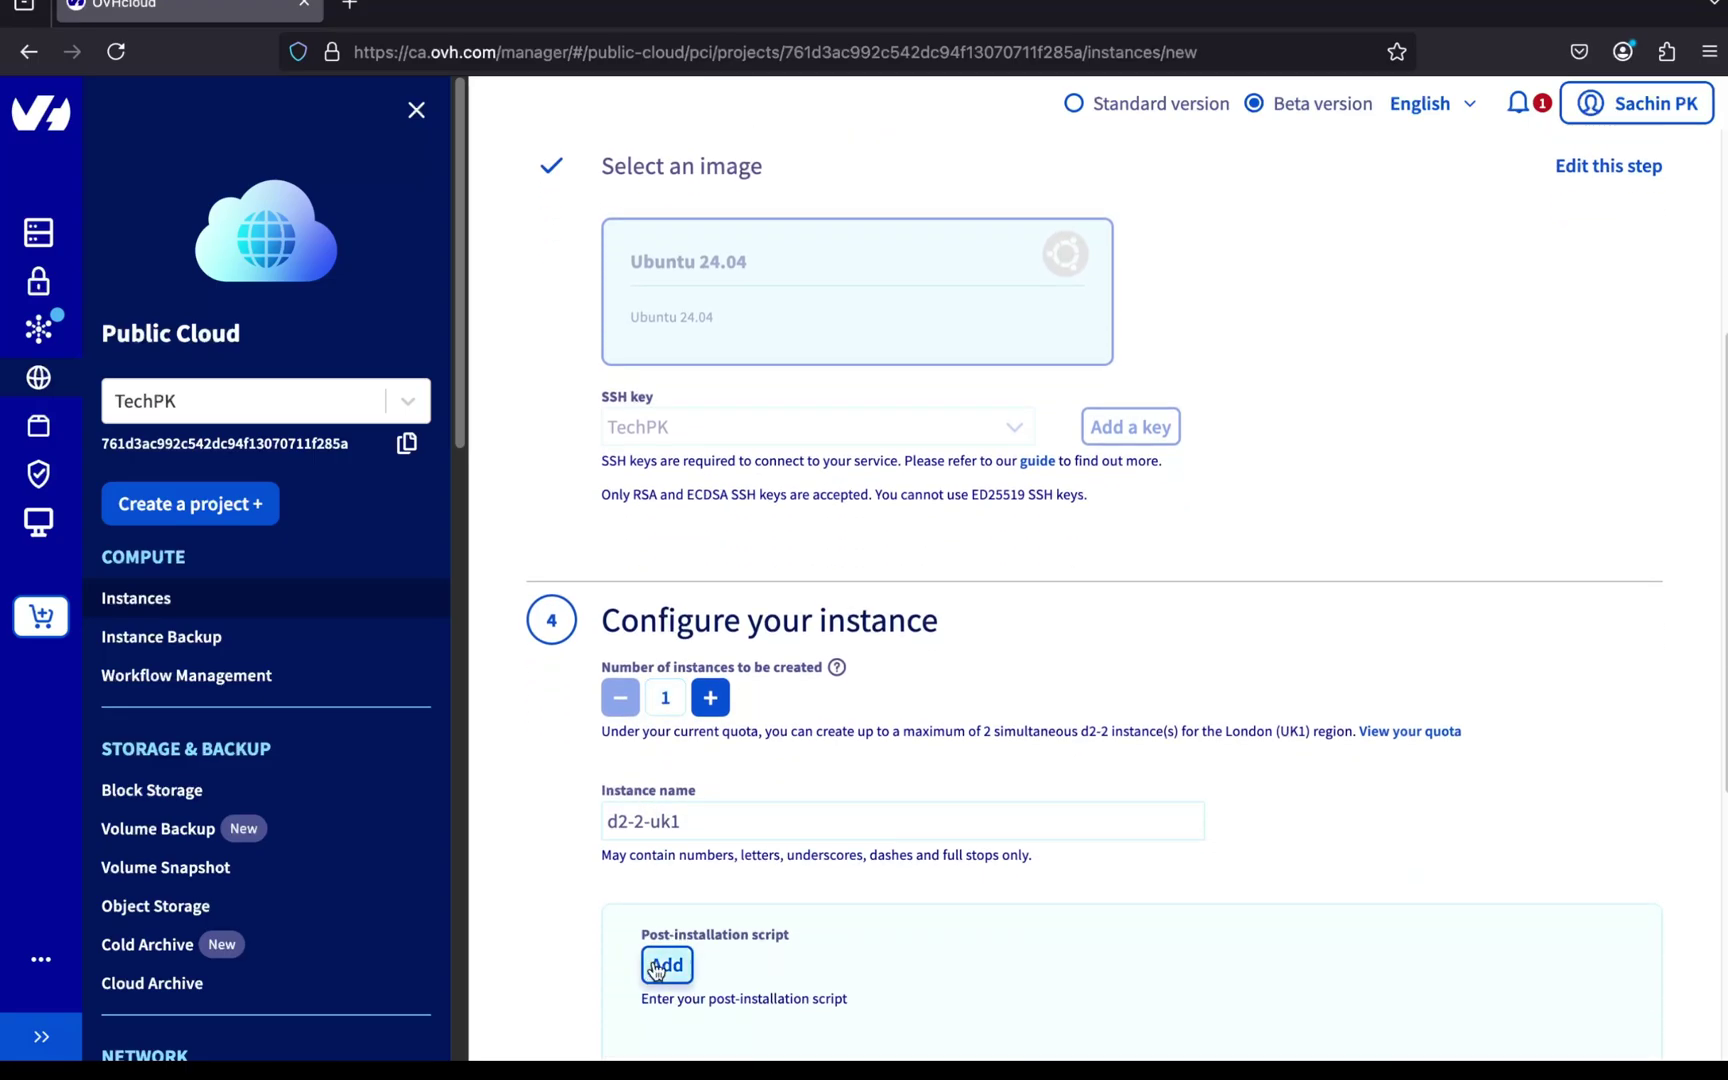
pyautogui.tripleClick(651, 823)
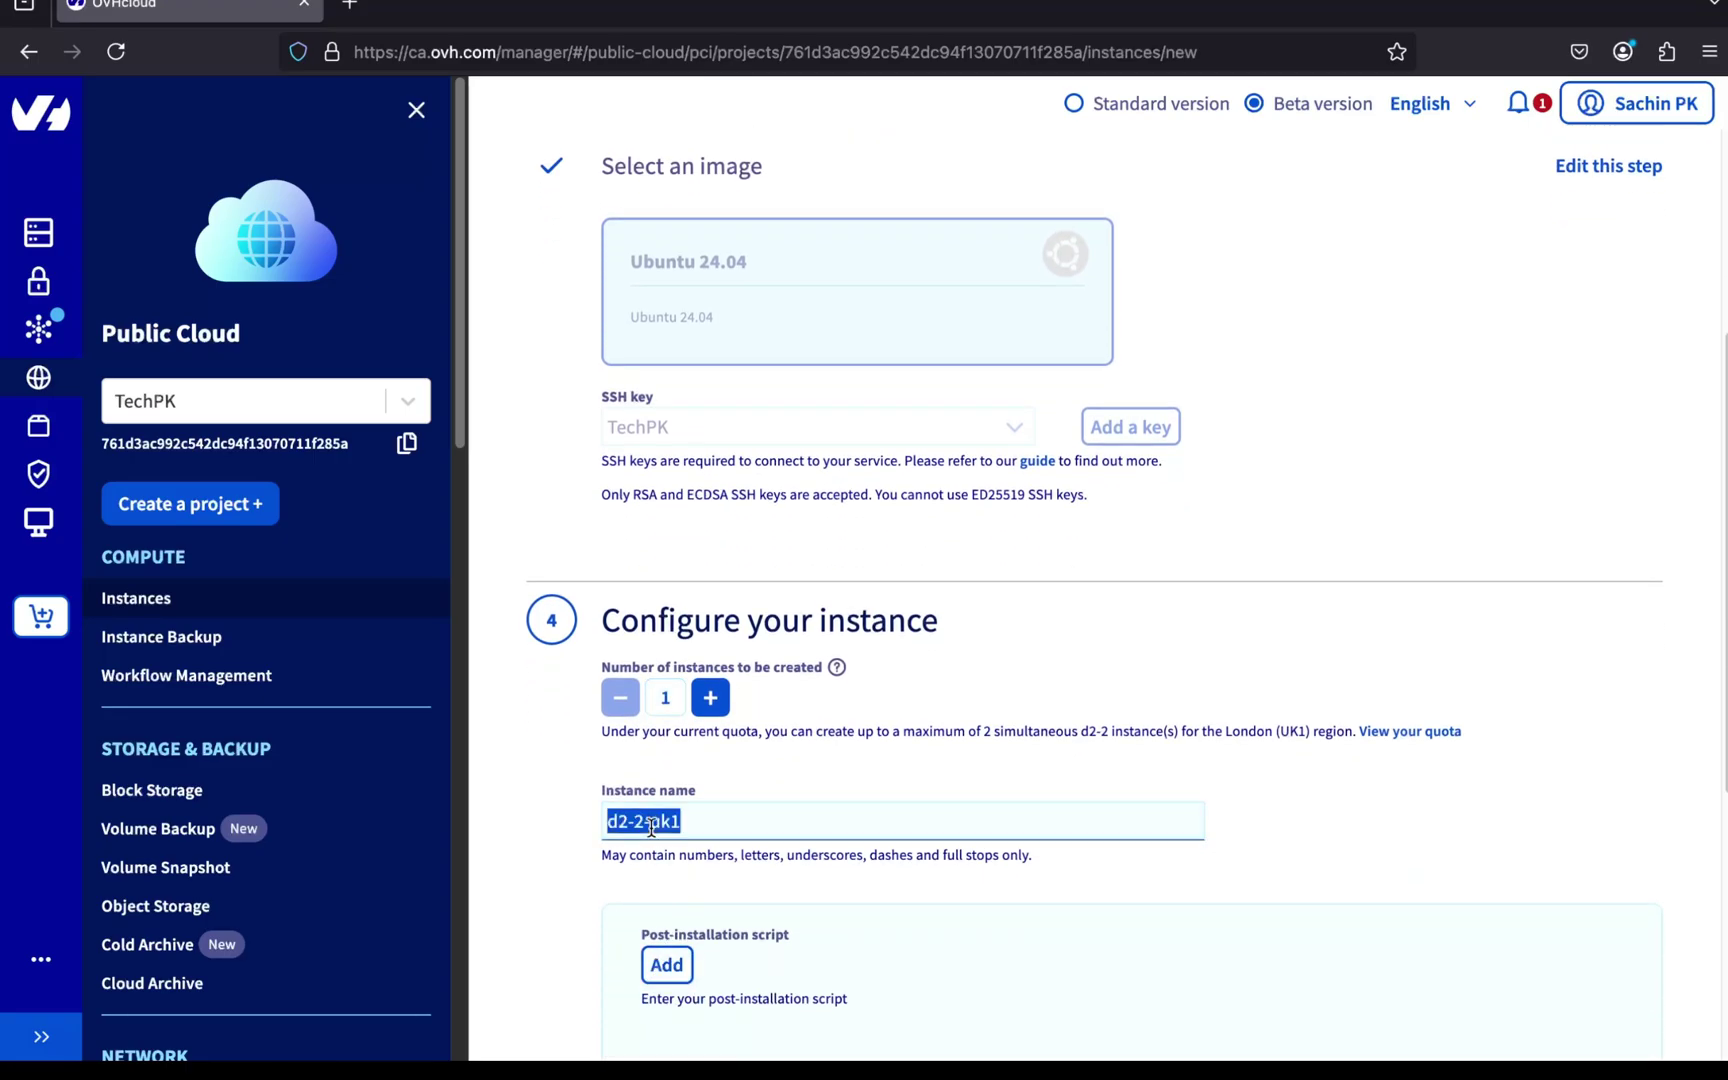
pyautogui.write('my-test-server-2')
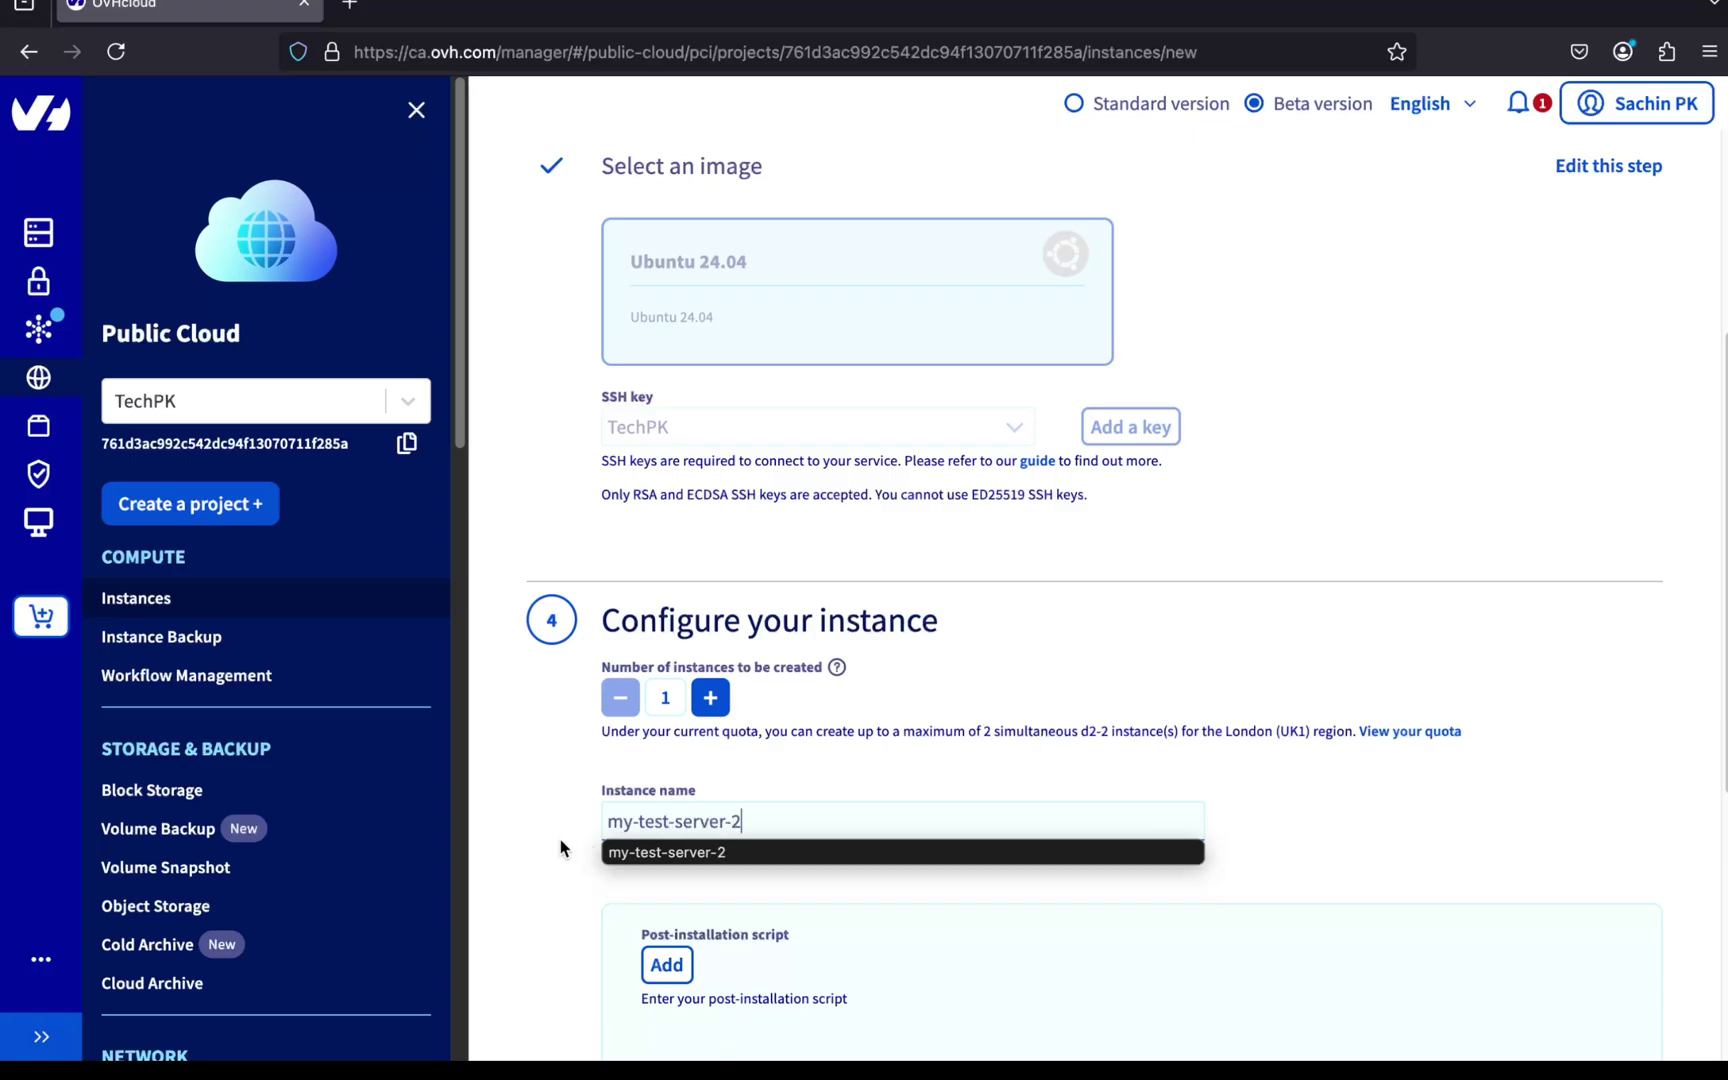
pyautogui.click(568, 842)
pyautogui.scroll(-3, 567, 841)
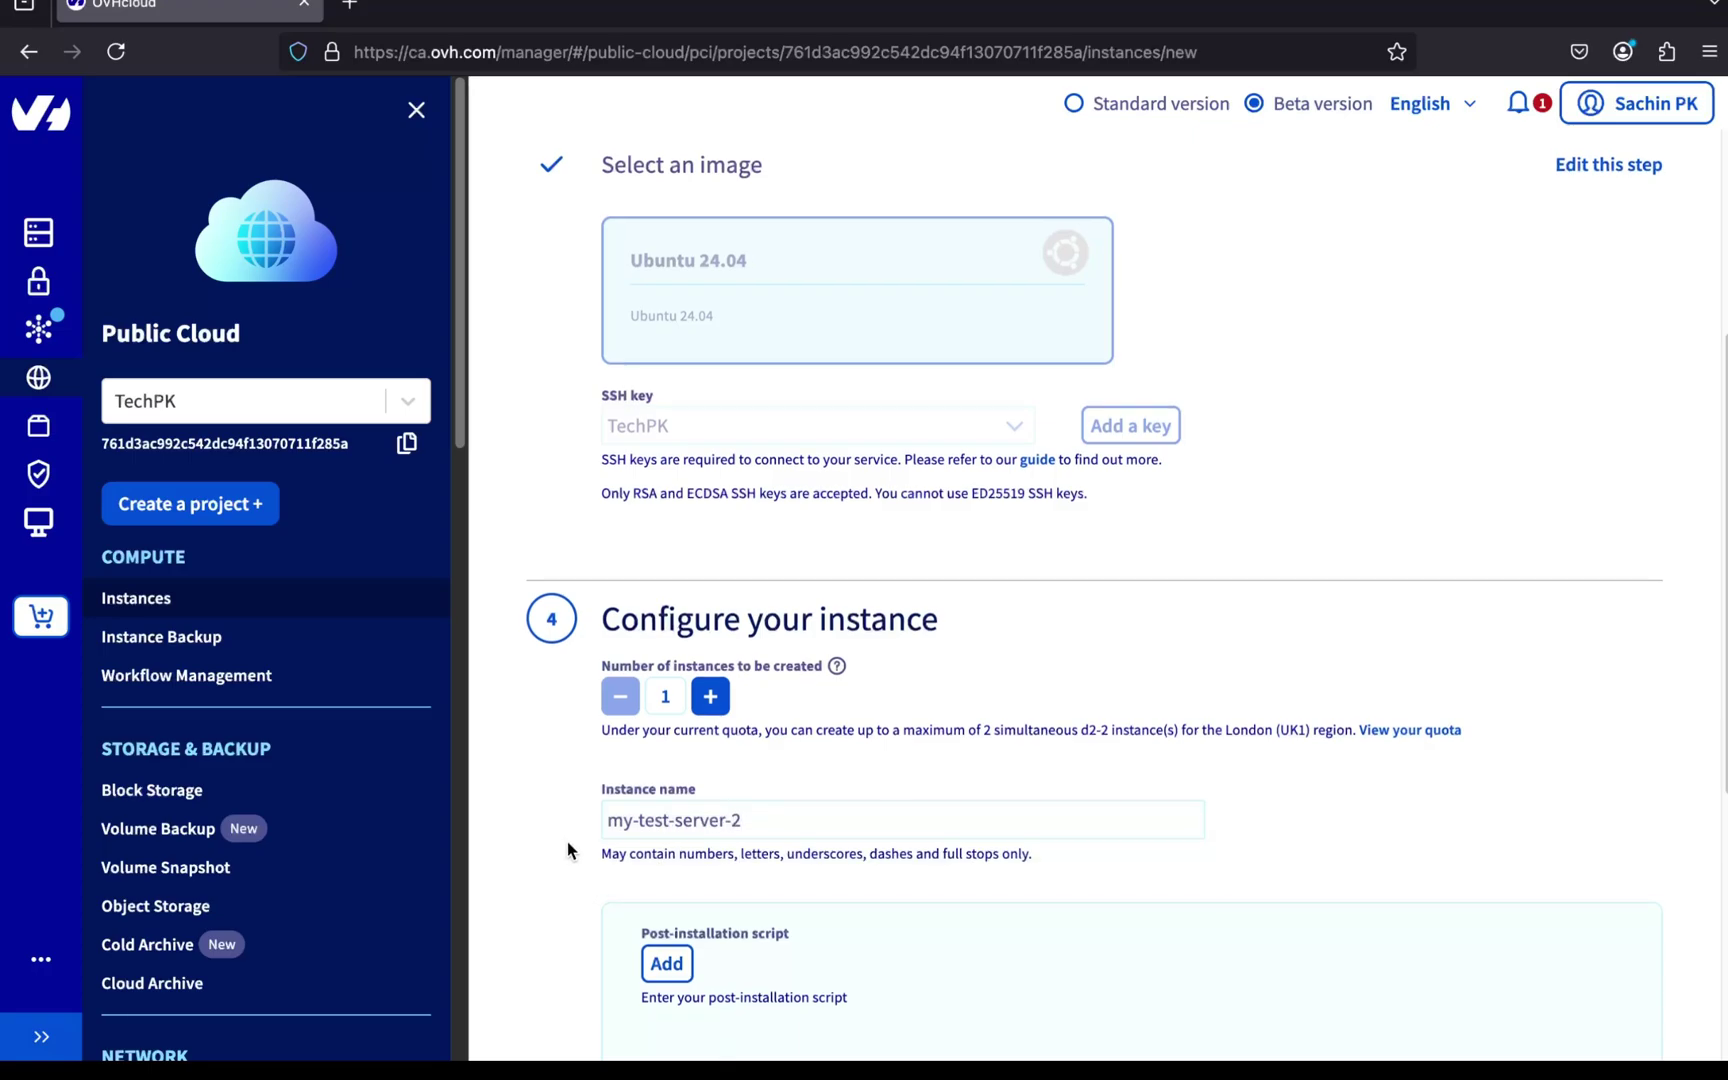
pyautogui.scroll(-2, 567, 841)
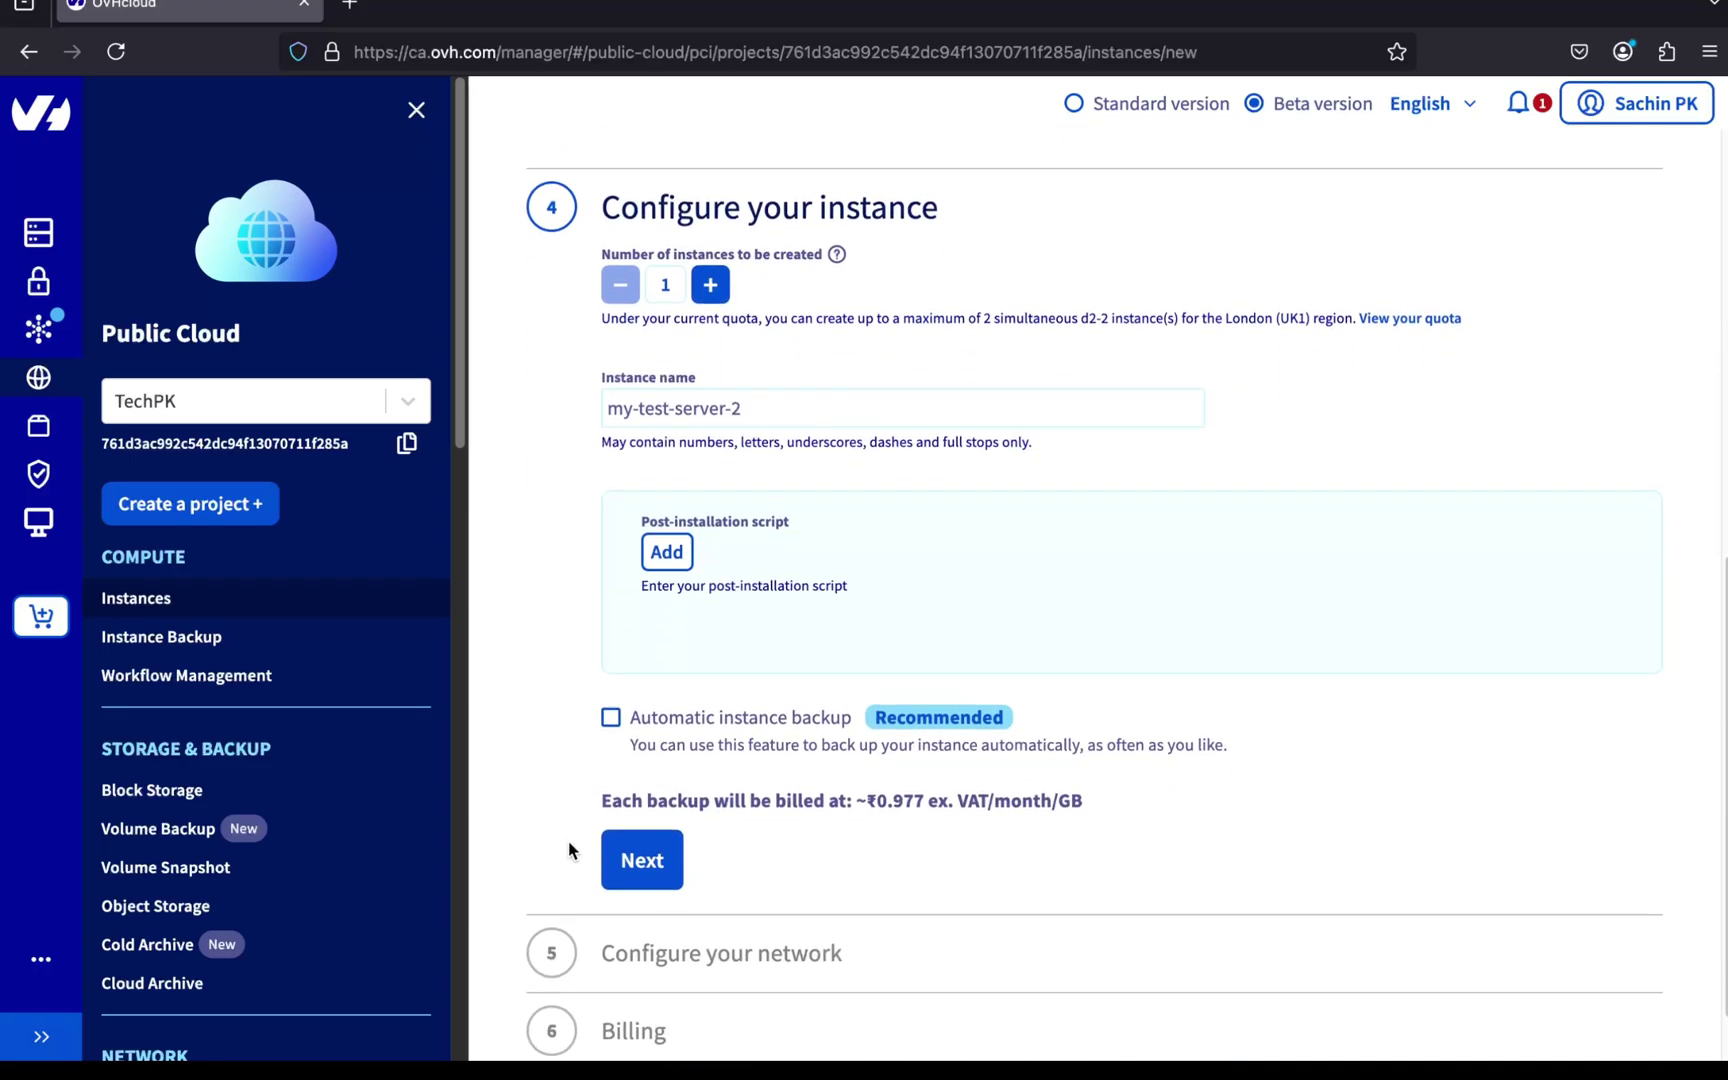
pyautogui.click(639, 857)
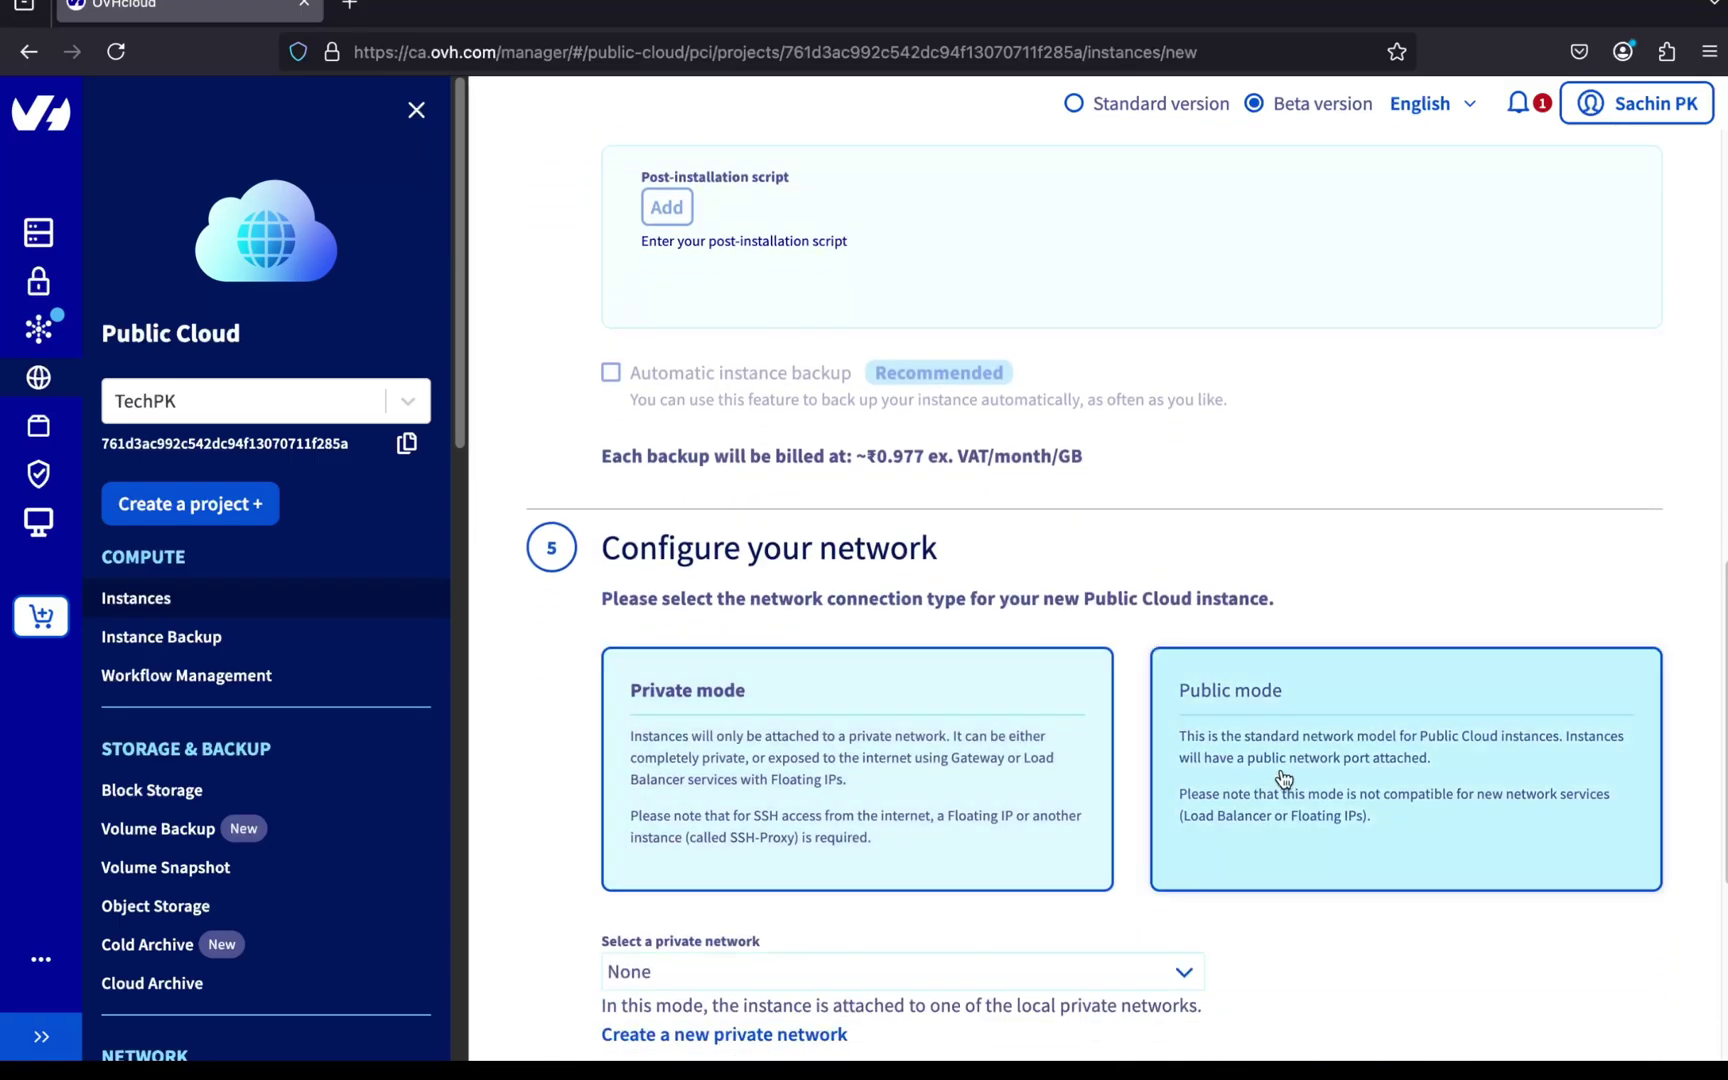
# Attach the private network 0002 - TestPrivateNetwork
pyautogui.click(1079, 975)
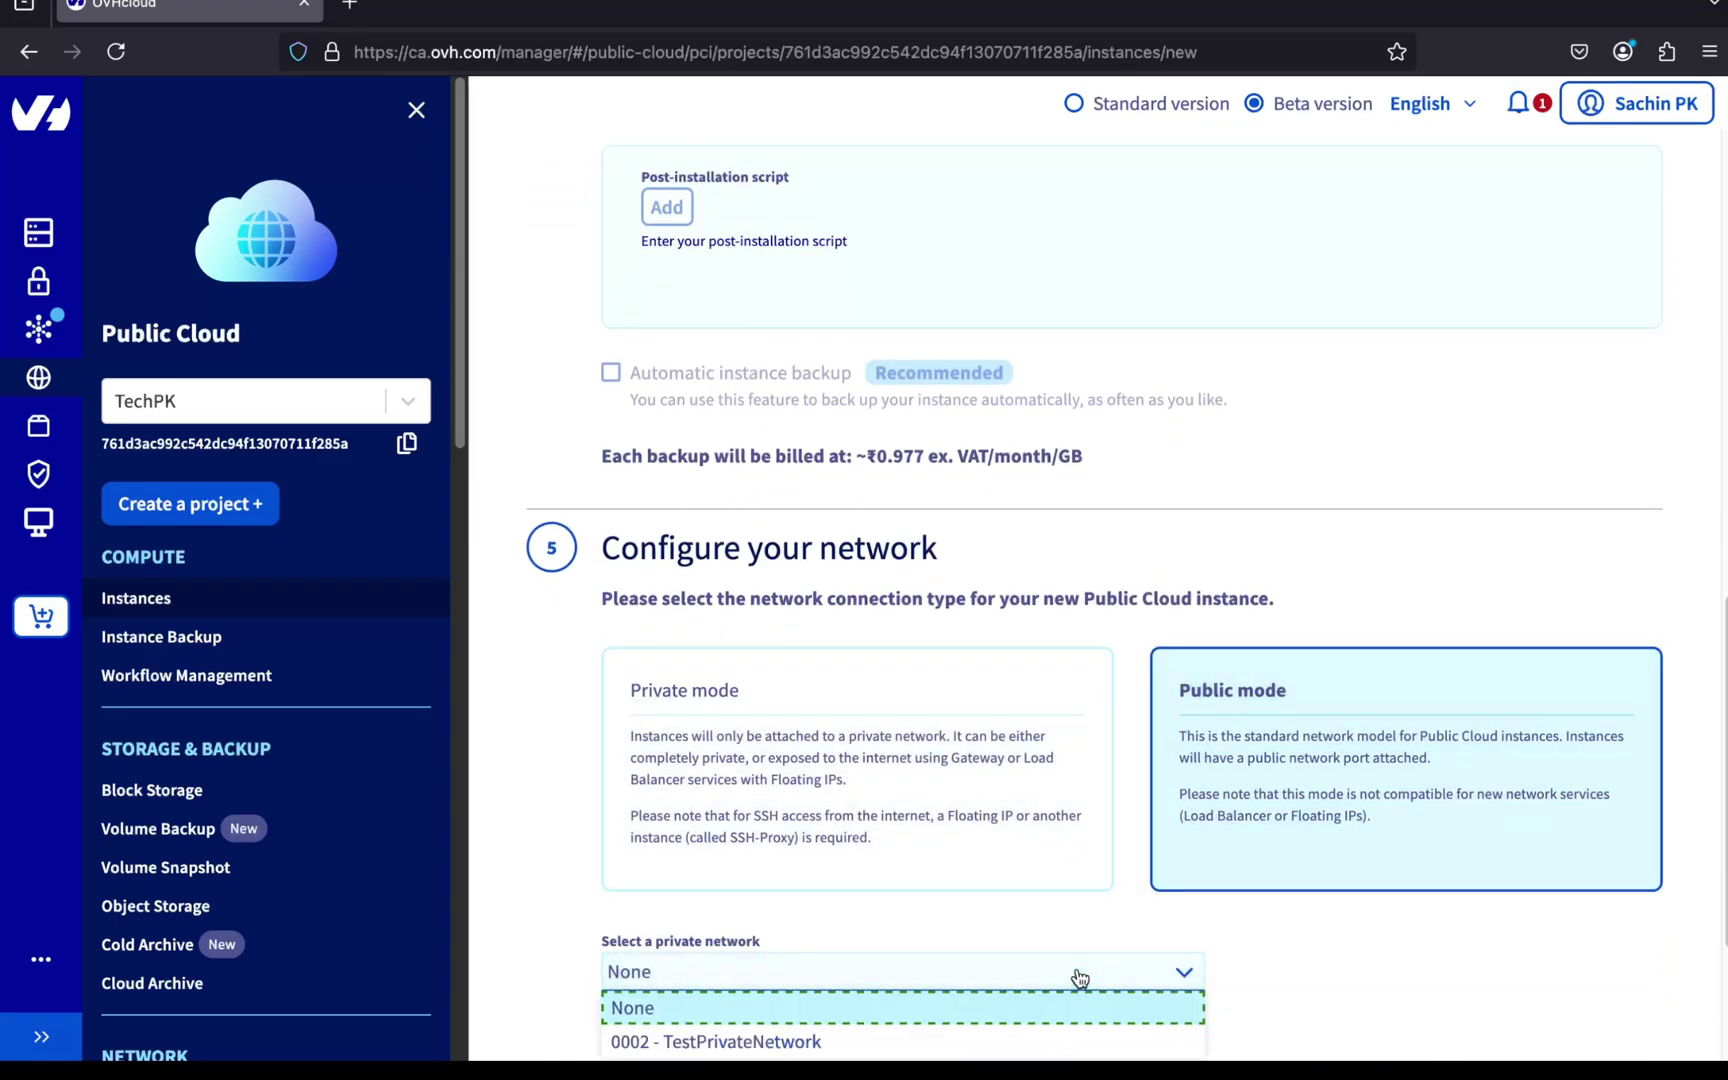
pyautogui.scroll(-2, 1077, 973)
pyautogui.click(1107, 903)
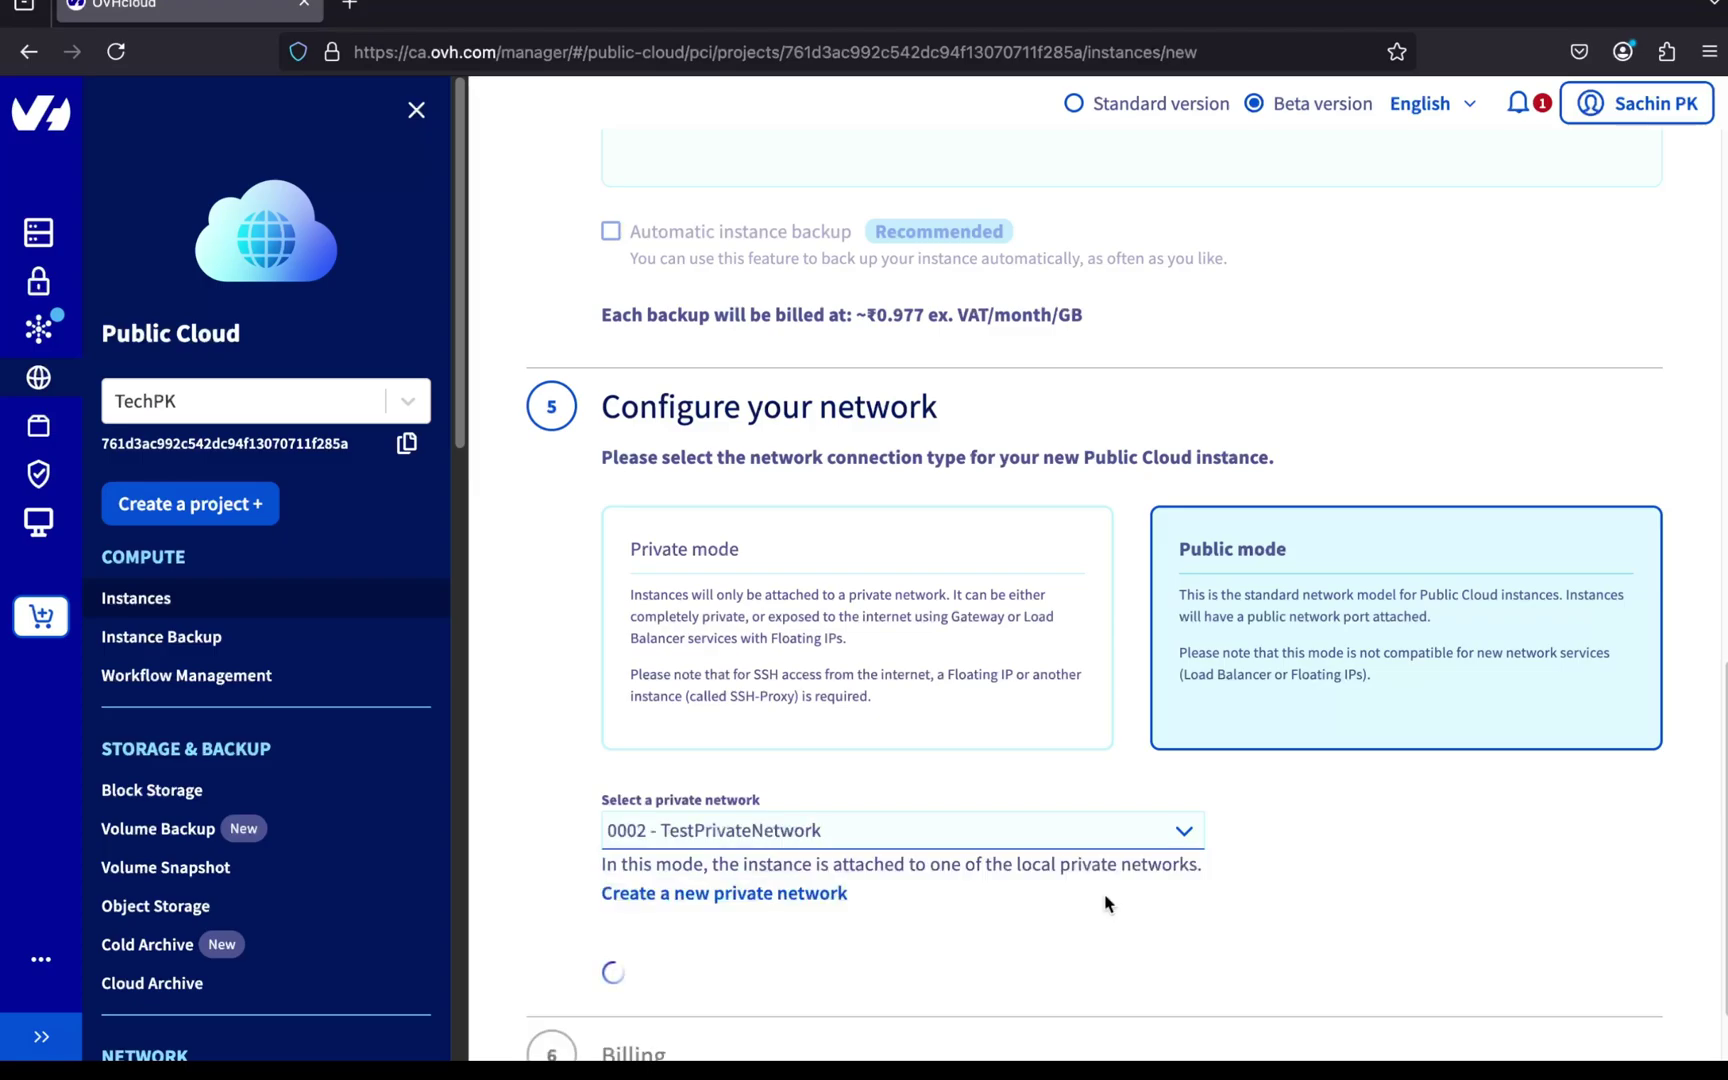
pyautogui.scroll(-2, 923, 917)
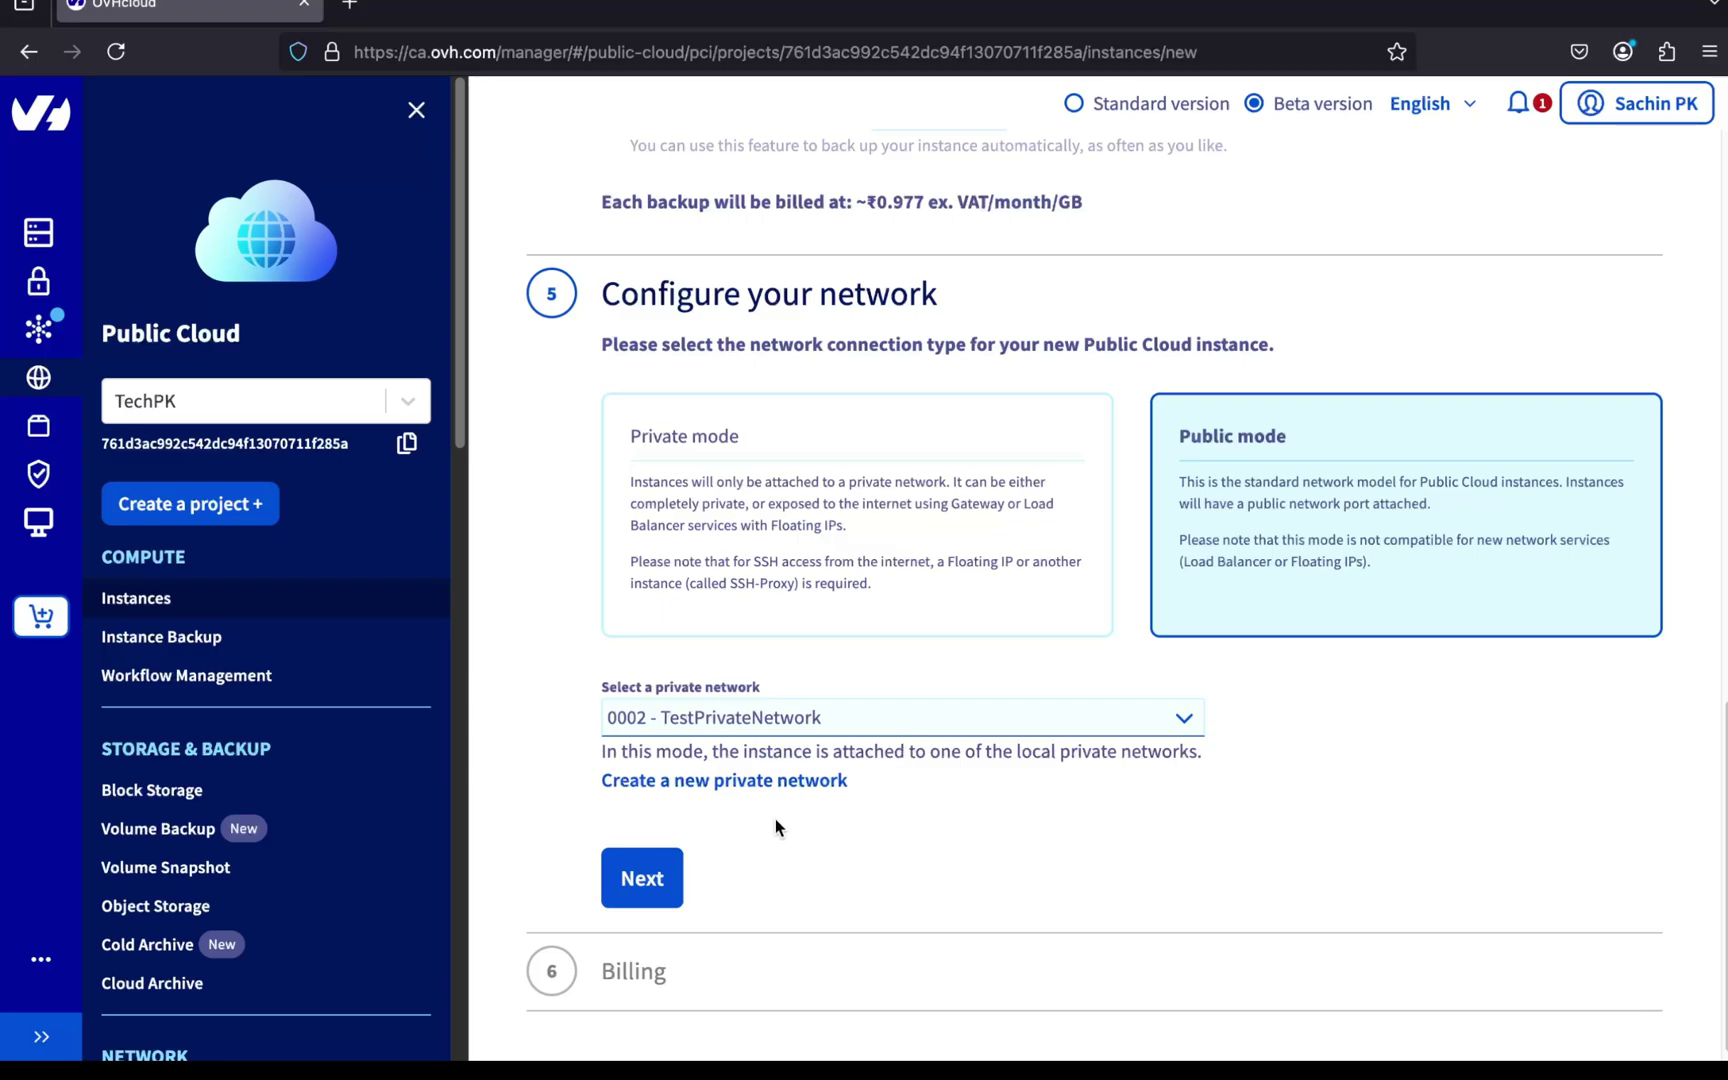
# Create my-test-server-2 with hourly billing and open its dashboard
pyautogui.click(655, 879)
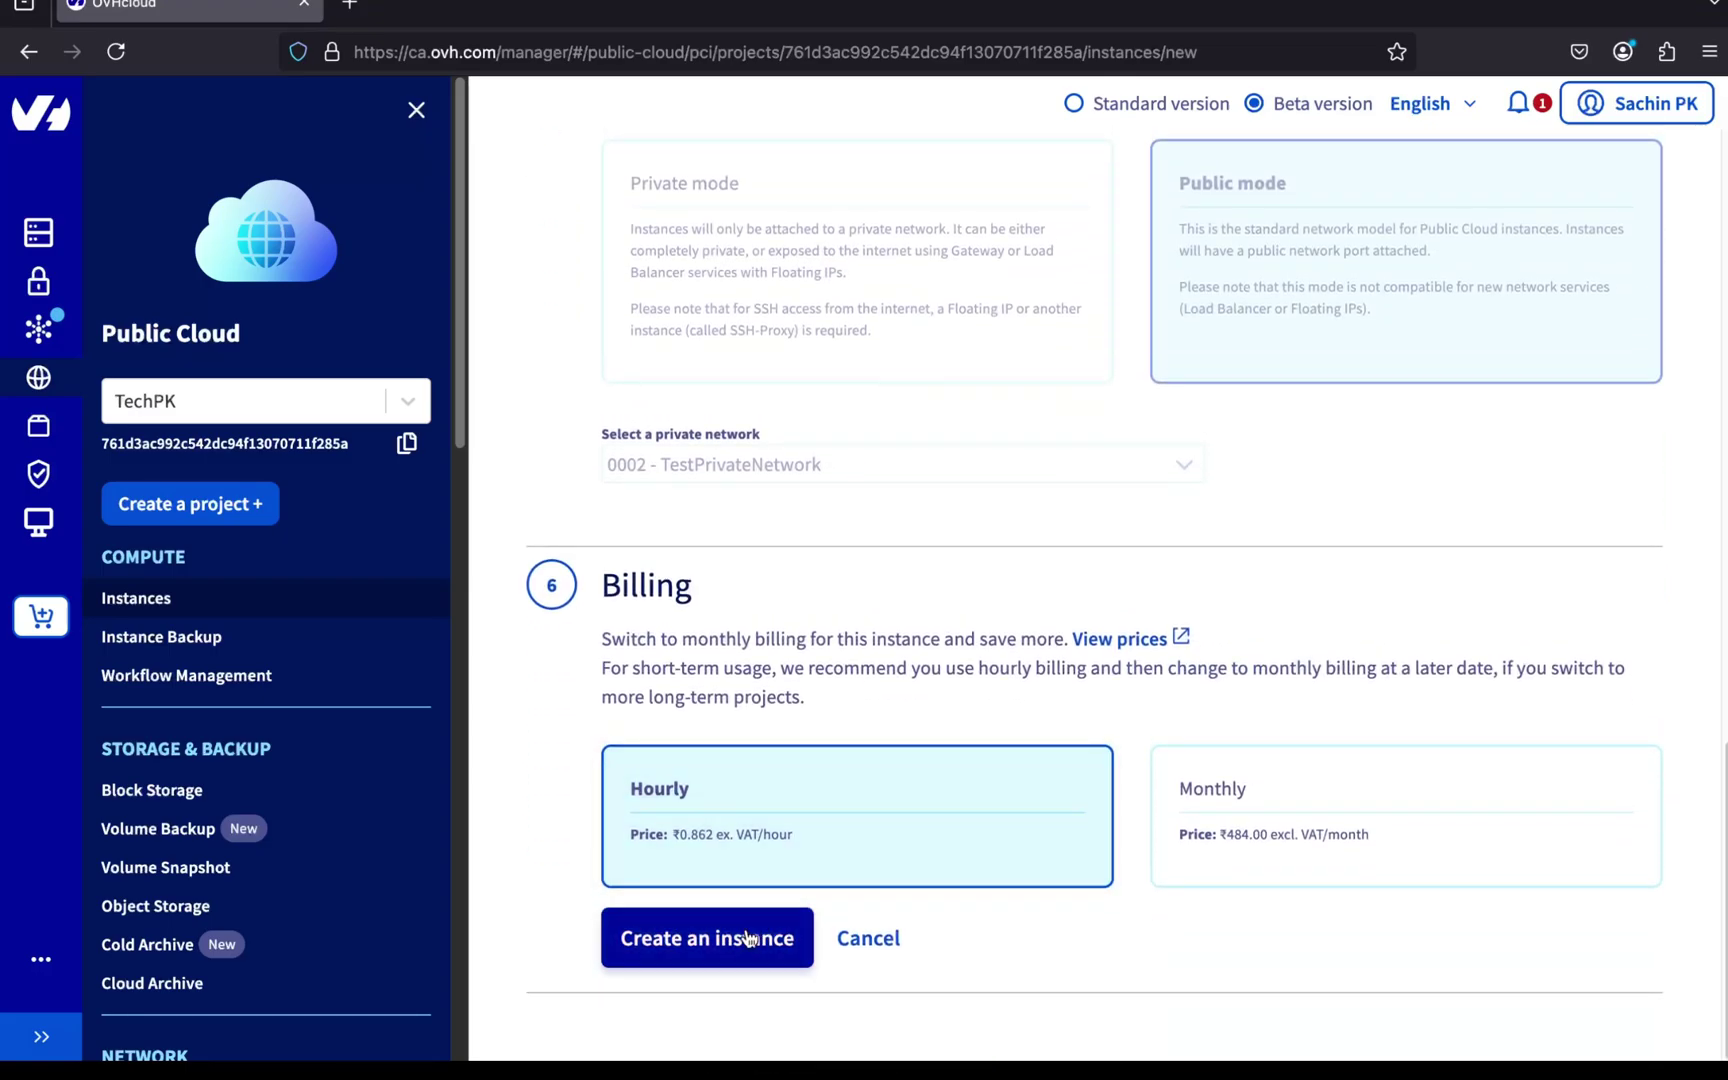
pyautogui.click(748, 938)
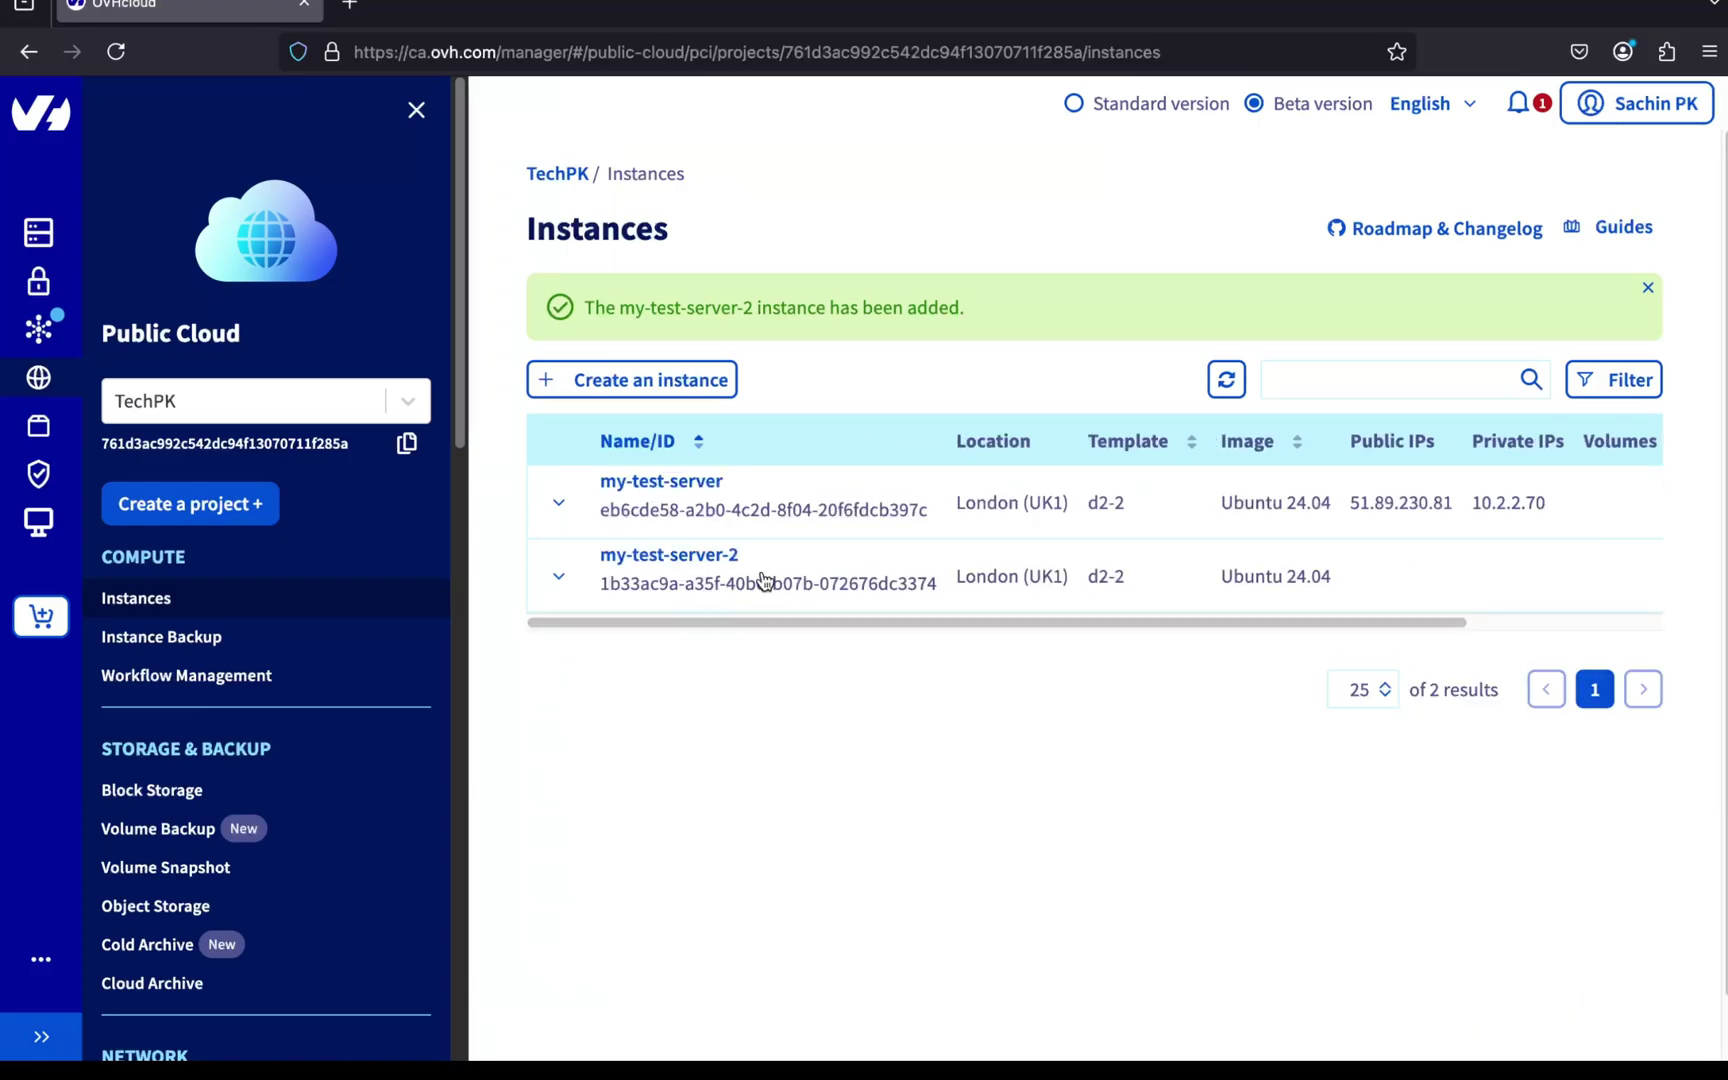
pyautogui.click(718, 558)
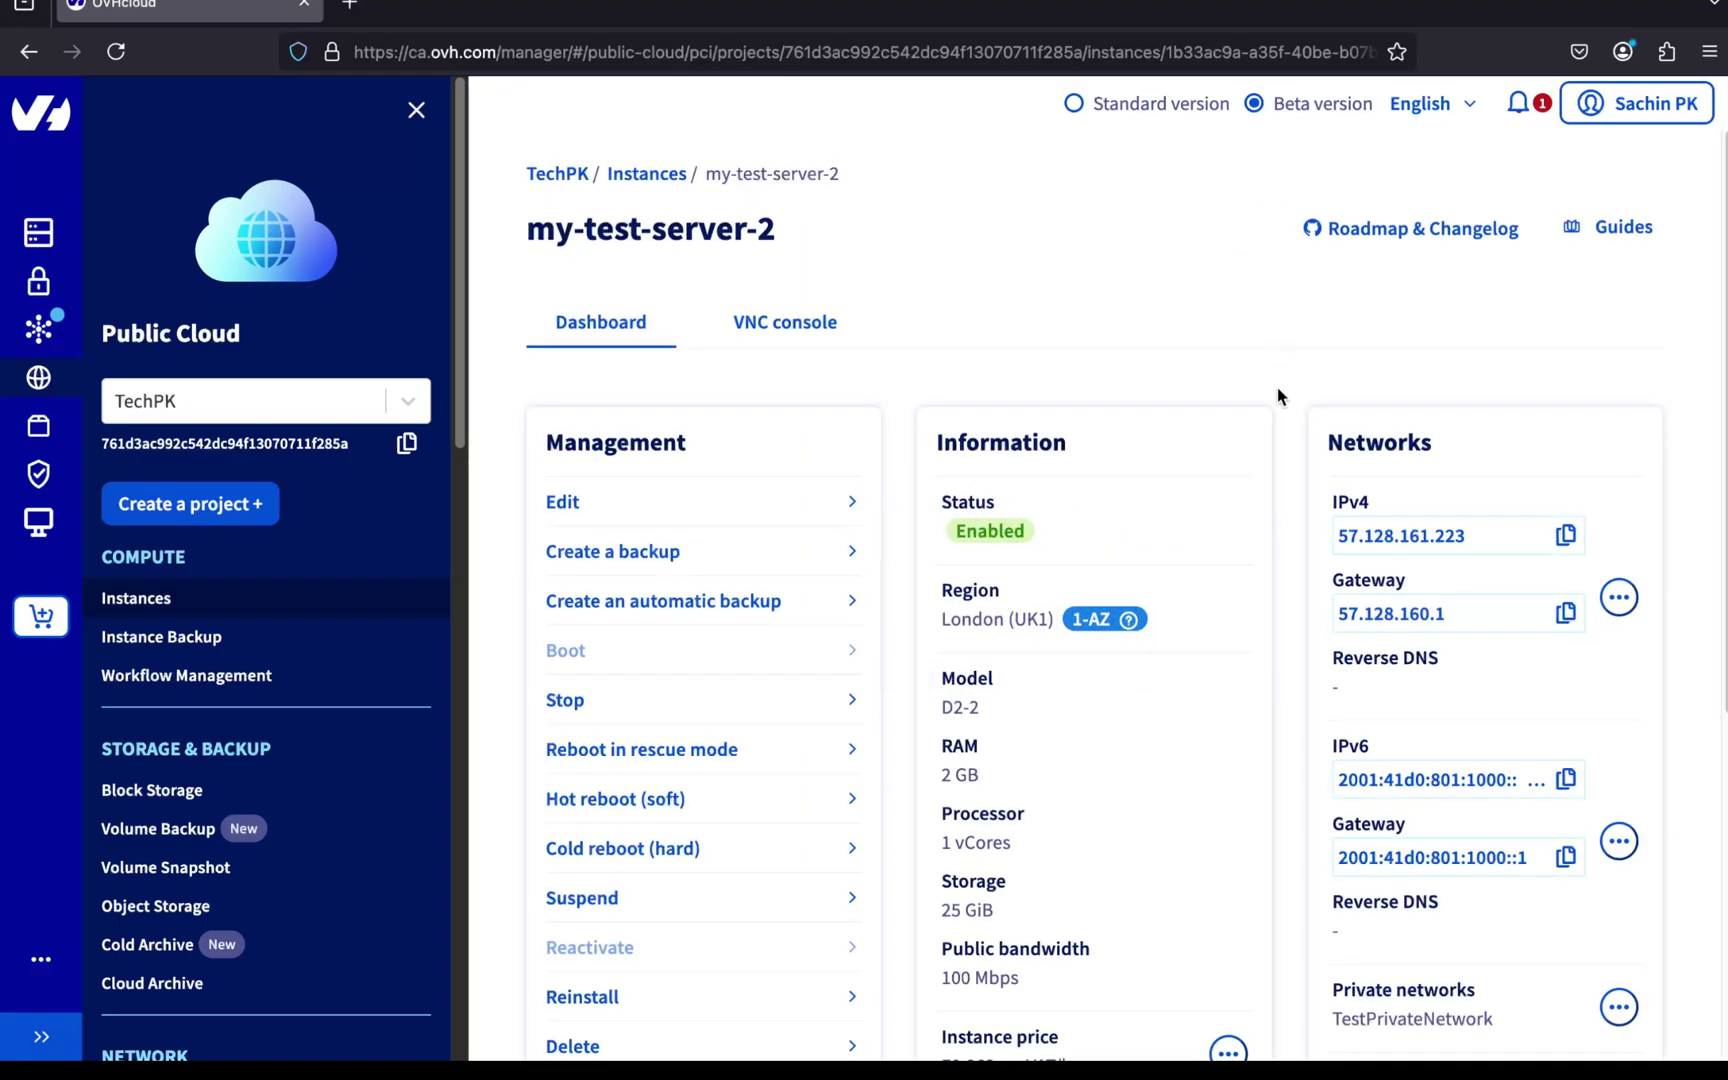
pyautogui.moveTo(1277, 396); pyautogui.dragTo(1277, 232)
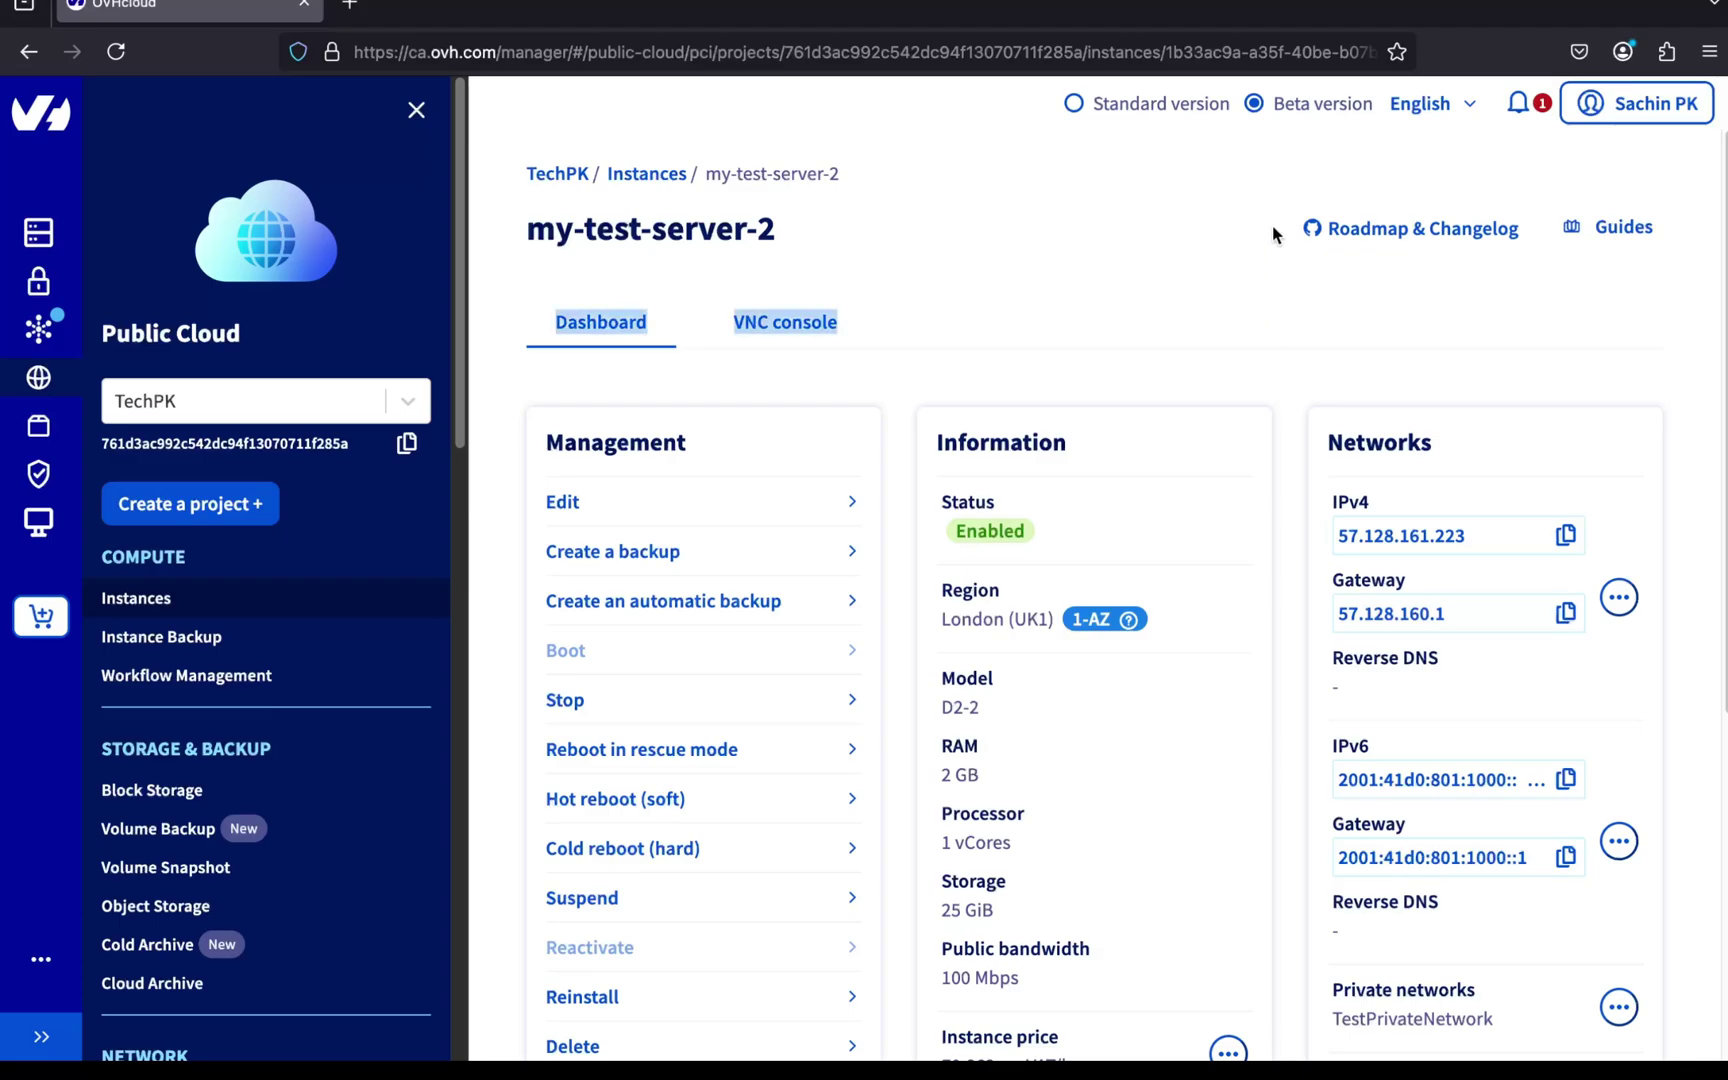
pyautogui.scroll(-1, 1248, 672)
pyautogui.scroll(-3, 1248, 676)
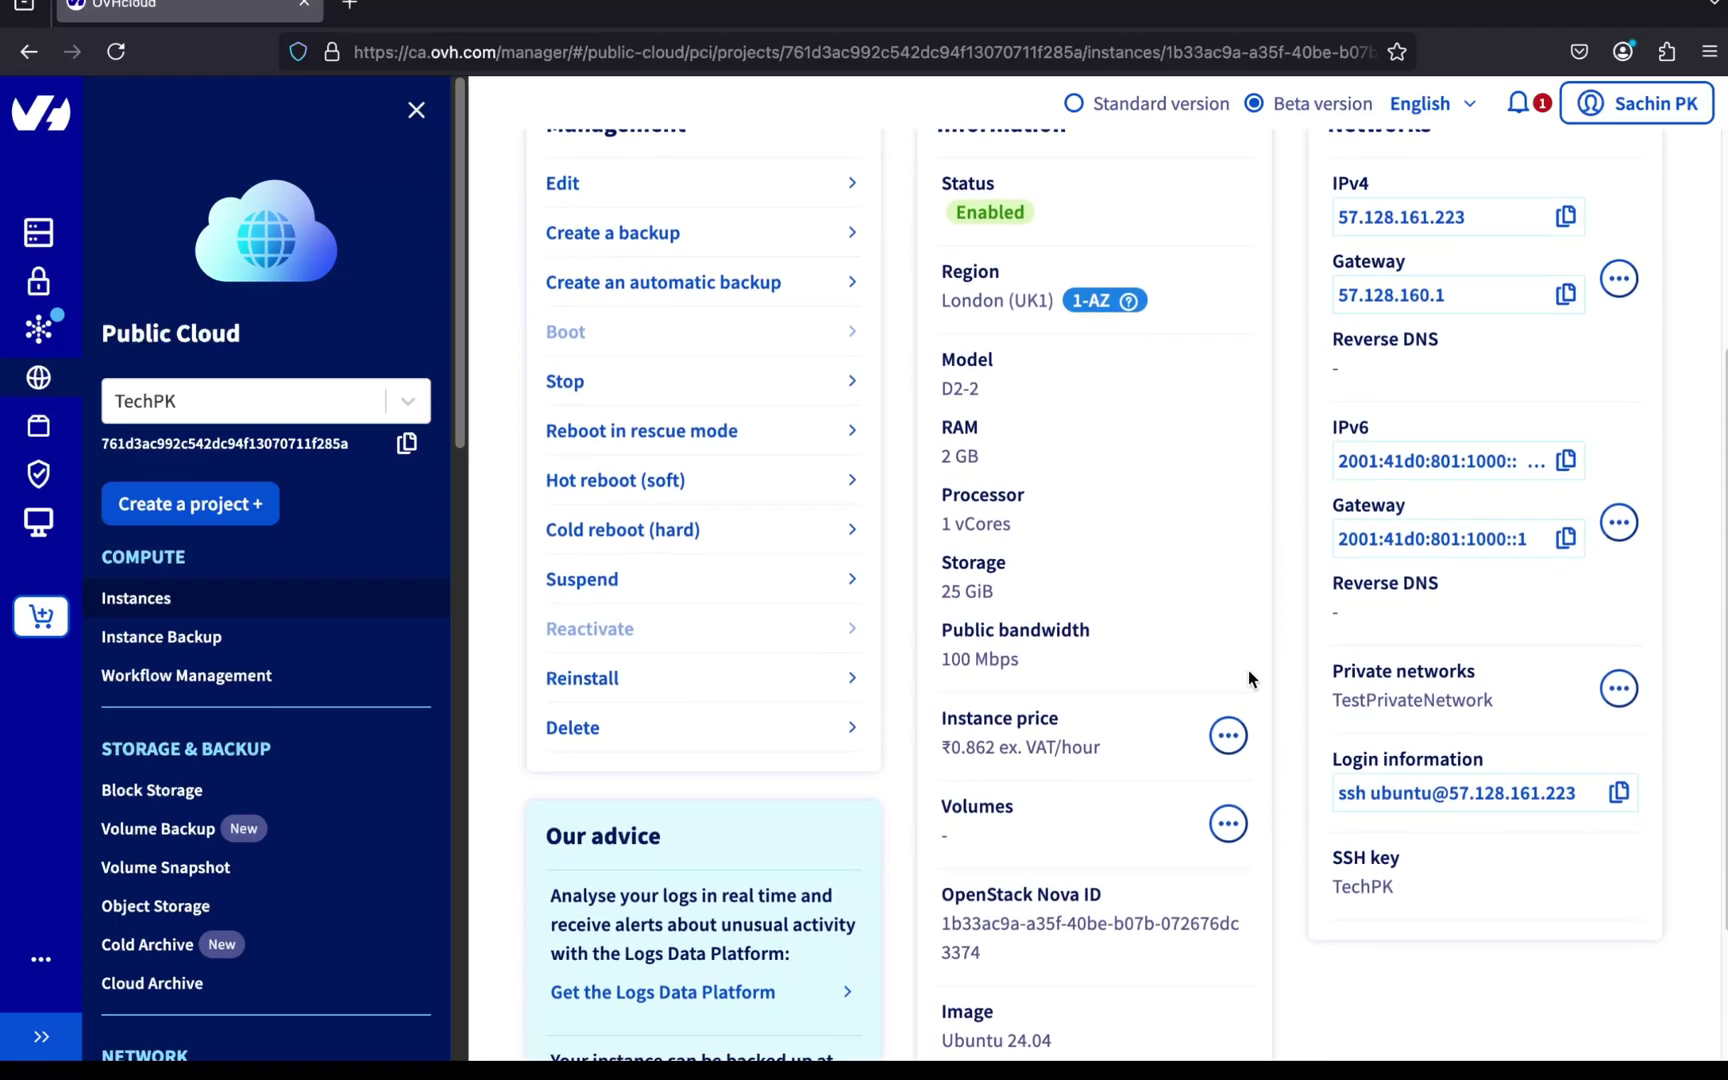
pyautogui.doubleClick(1408, 700)
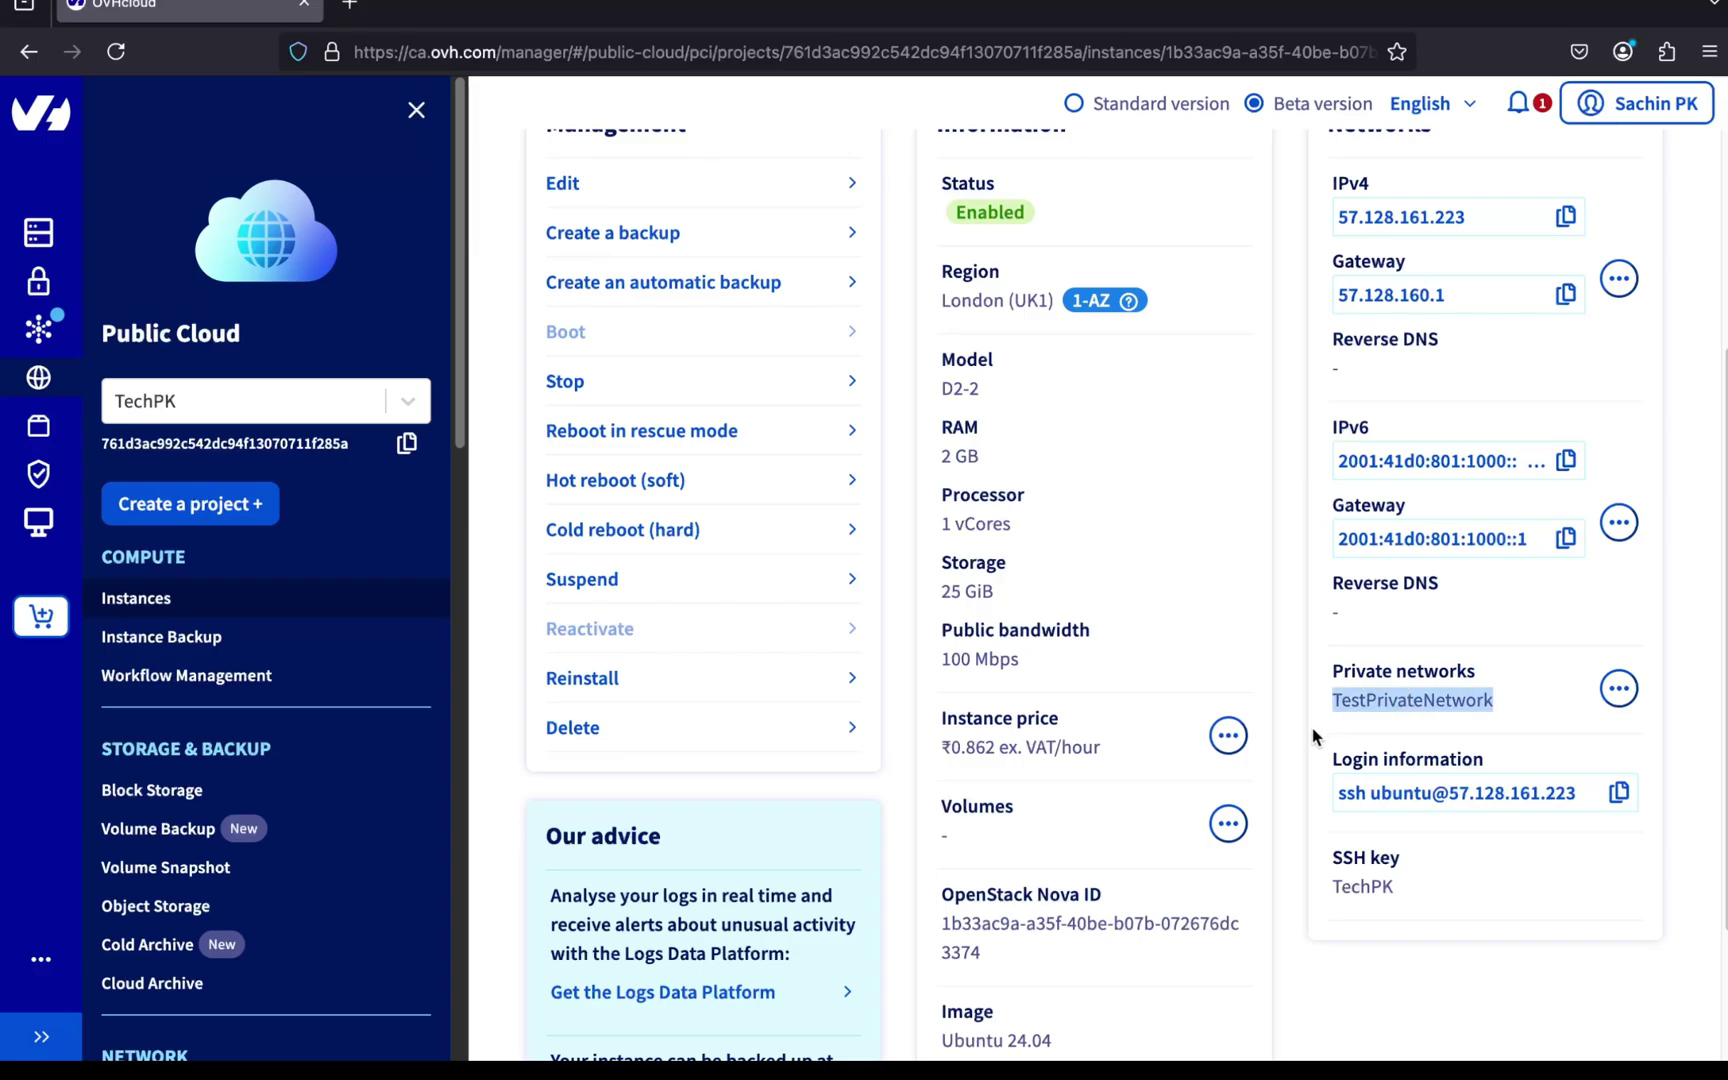
pyautogui.click(1619, 793)
pyautogui.press('super+Tab')
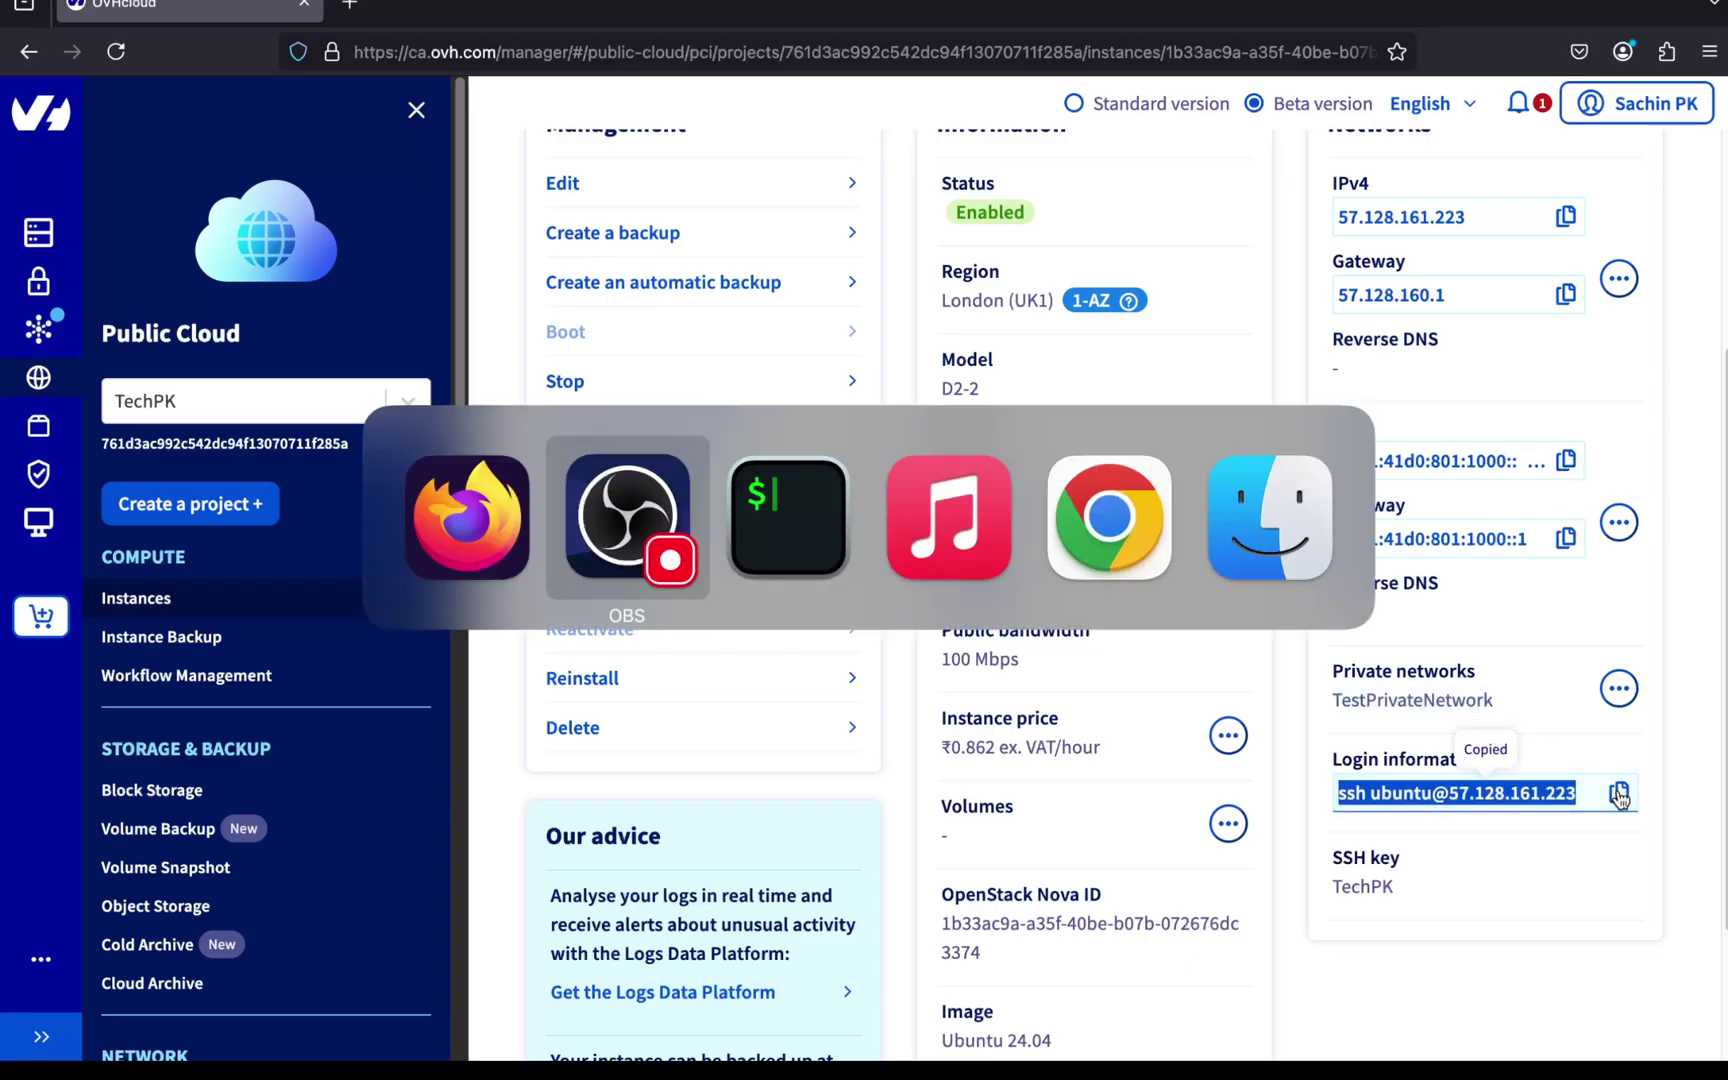
# In the lower Terminal pane, ssh into my-test-server-2 using the tech_pk key
pyautogui.press('super+Tab')
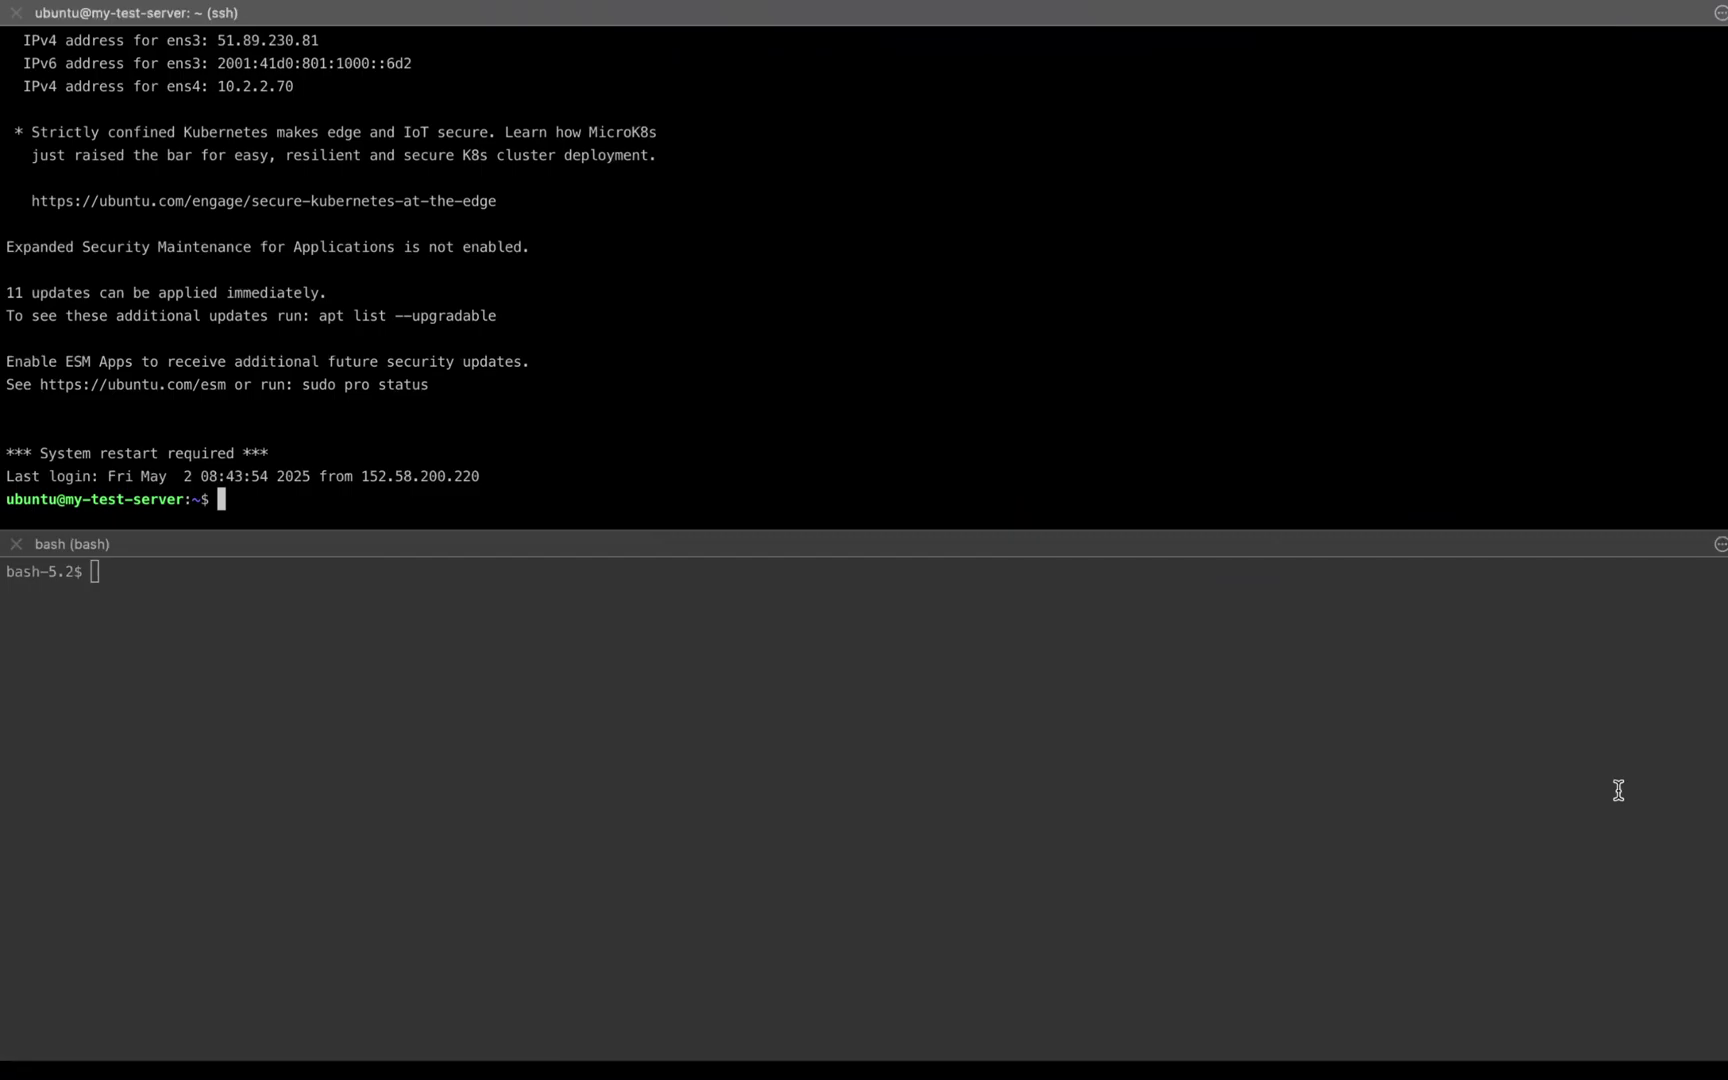
pyautogui.click(628, 831)
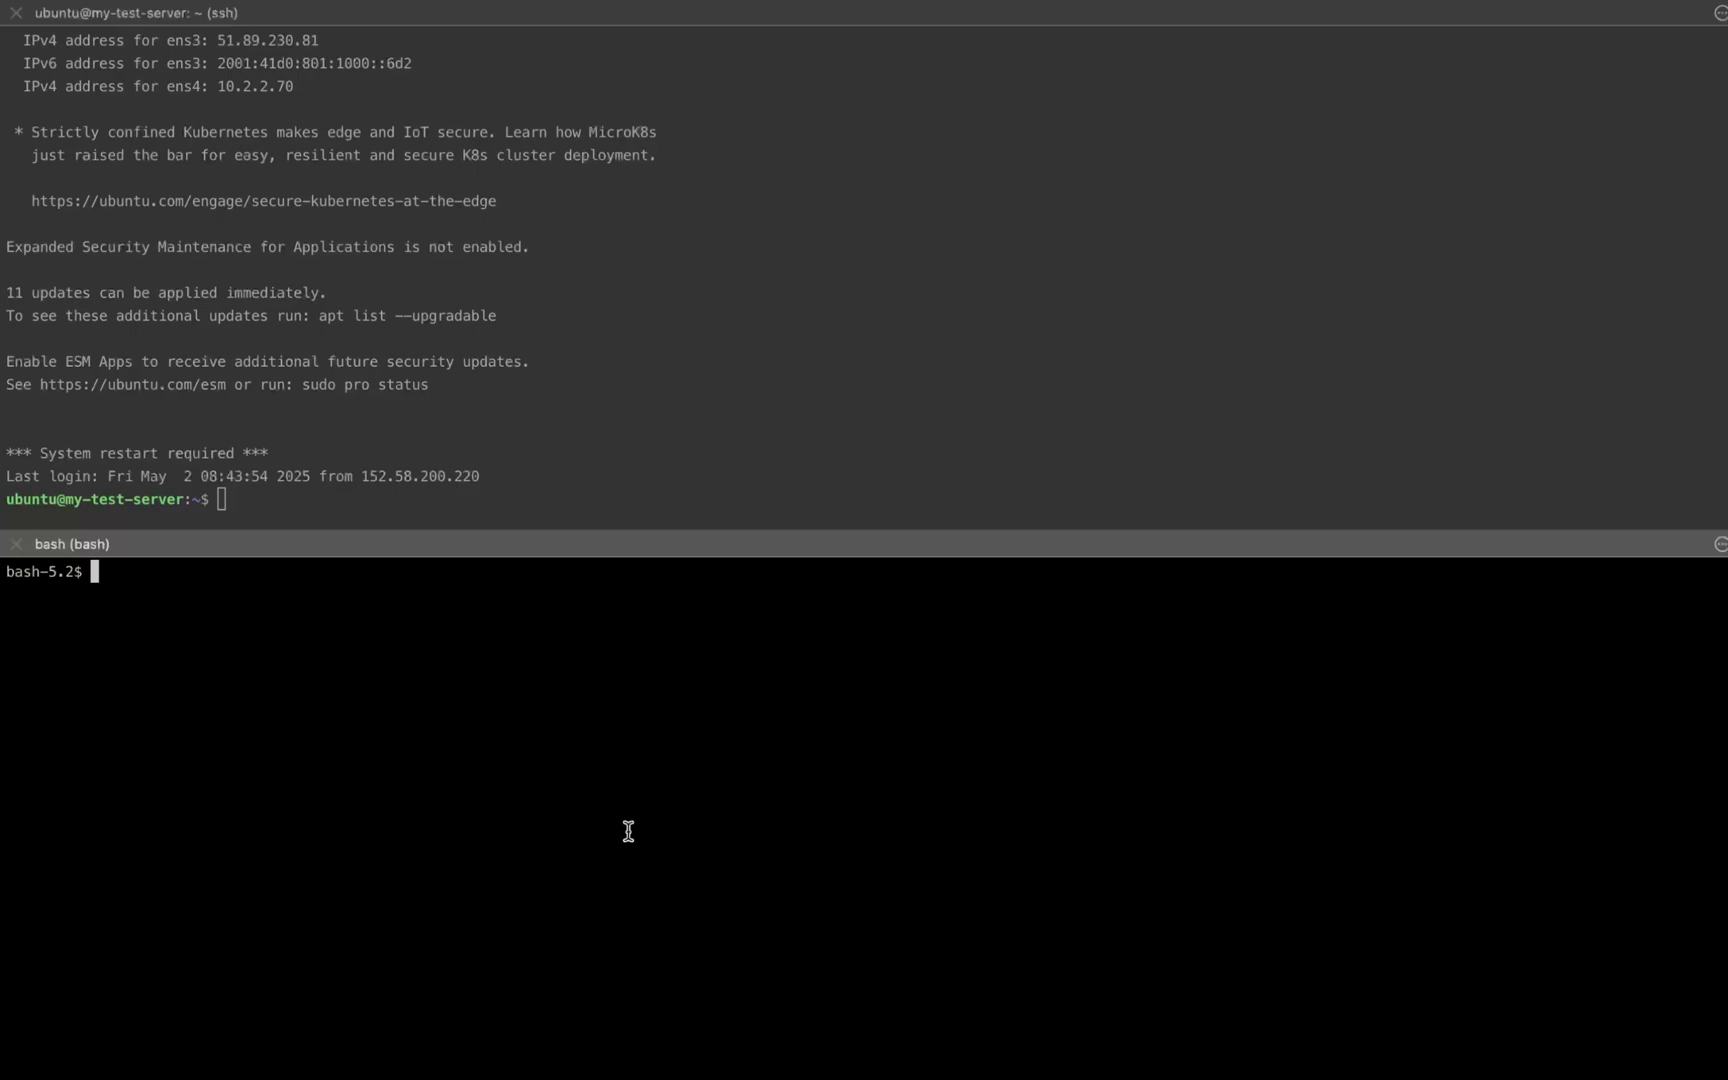
pyautogui.press('super+v')
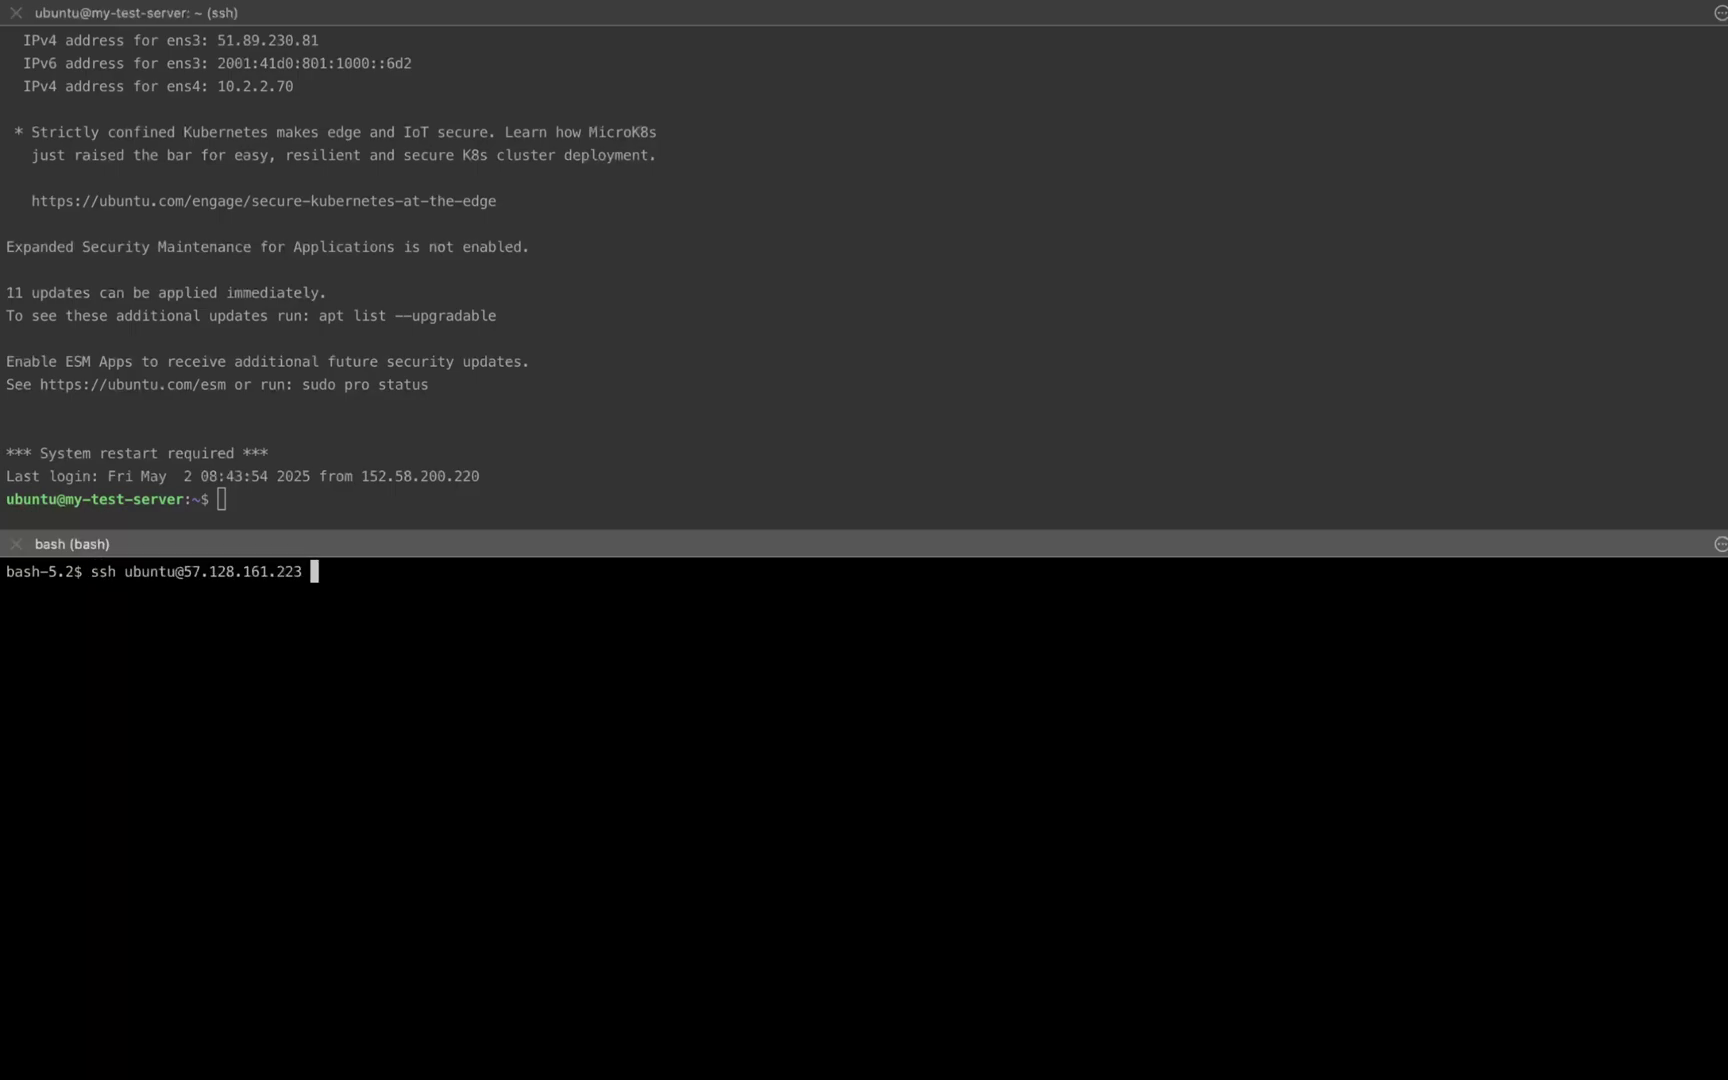
pyautogui.write('-i tech_pk')
pyautogui.press('Return')
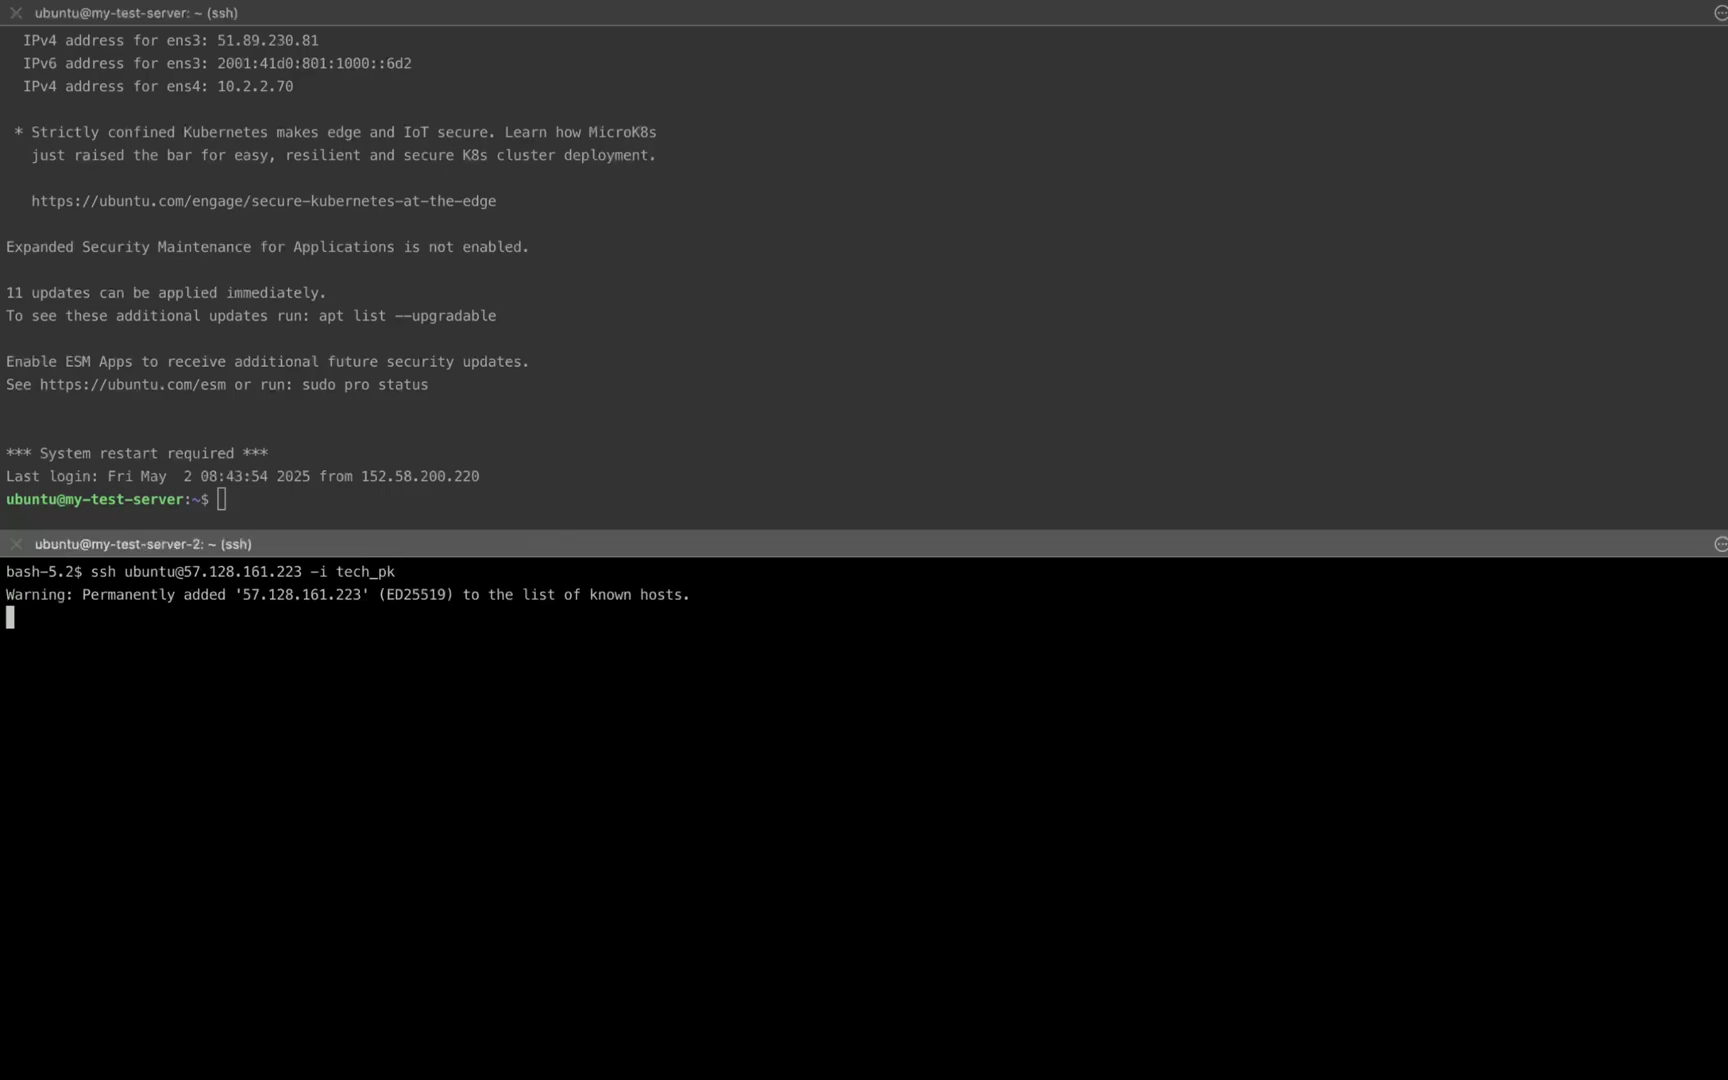
# Run ip addr on server 2 and locate the ens4 private address 10.2.3.80
pyautogui.write('ip')
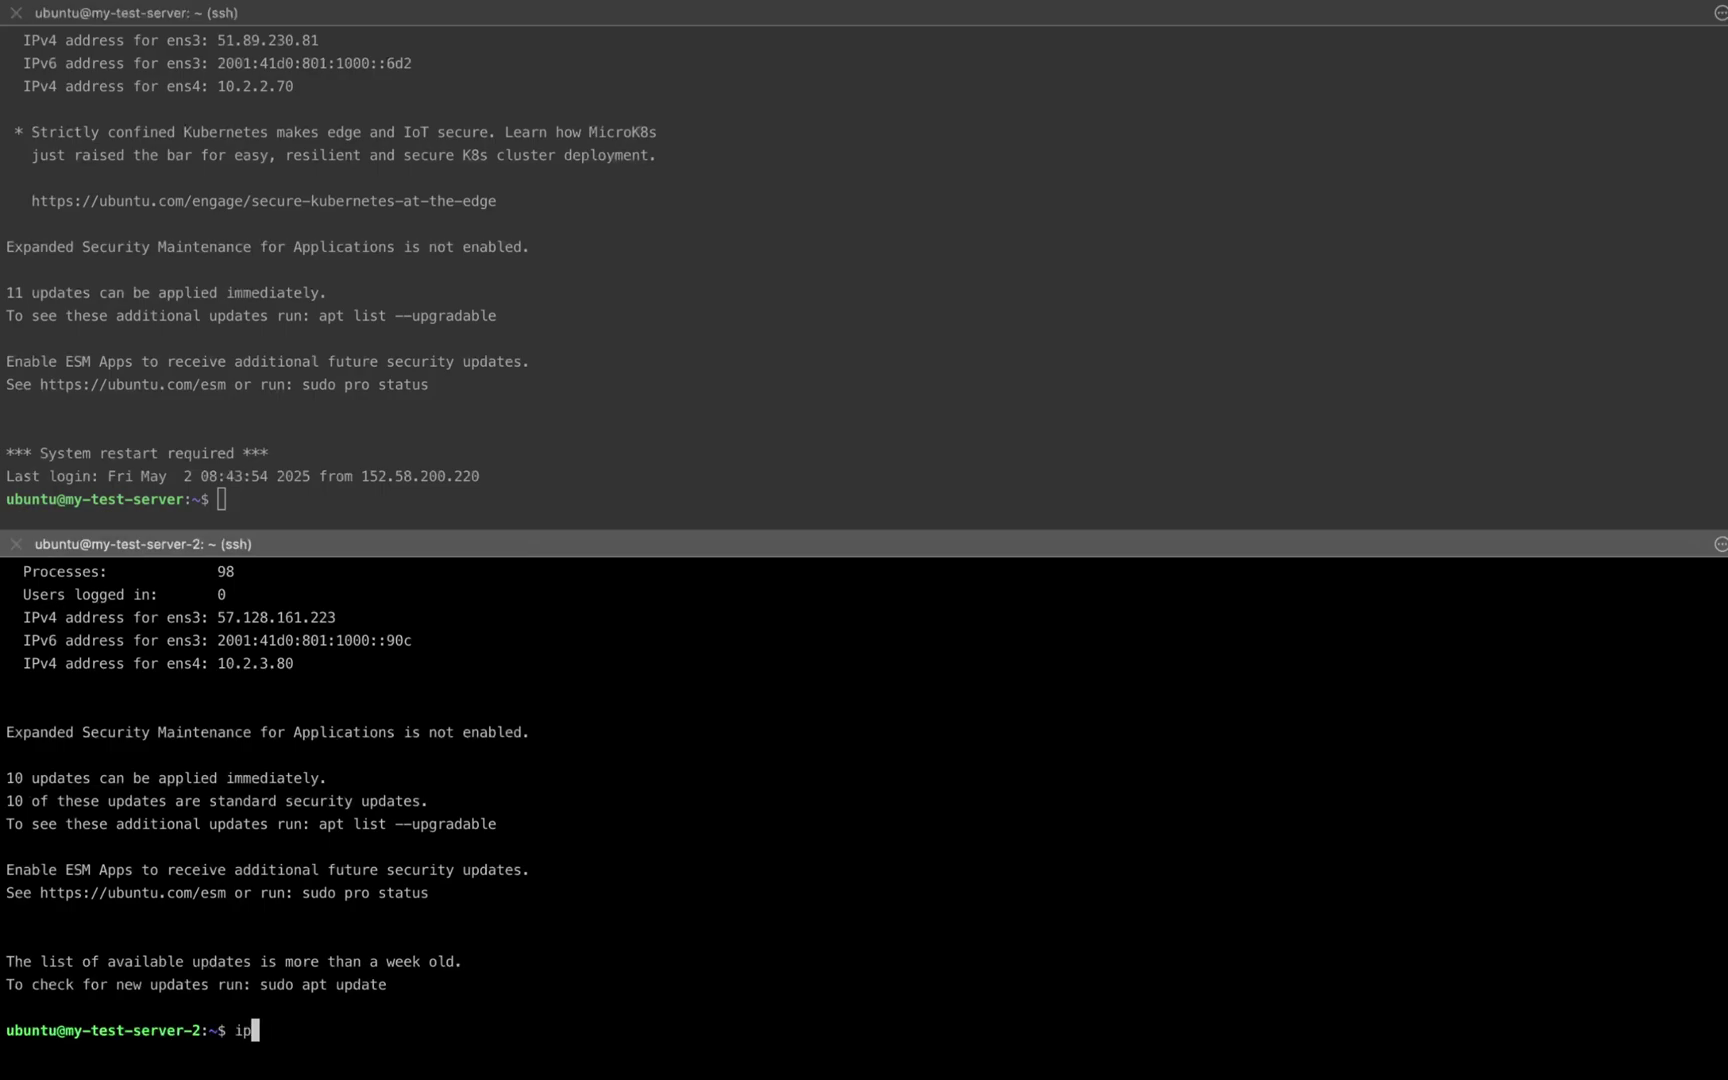
pyautogui.write(' addr')
pyautogui.press('Return')
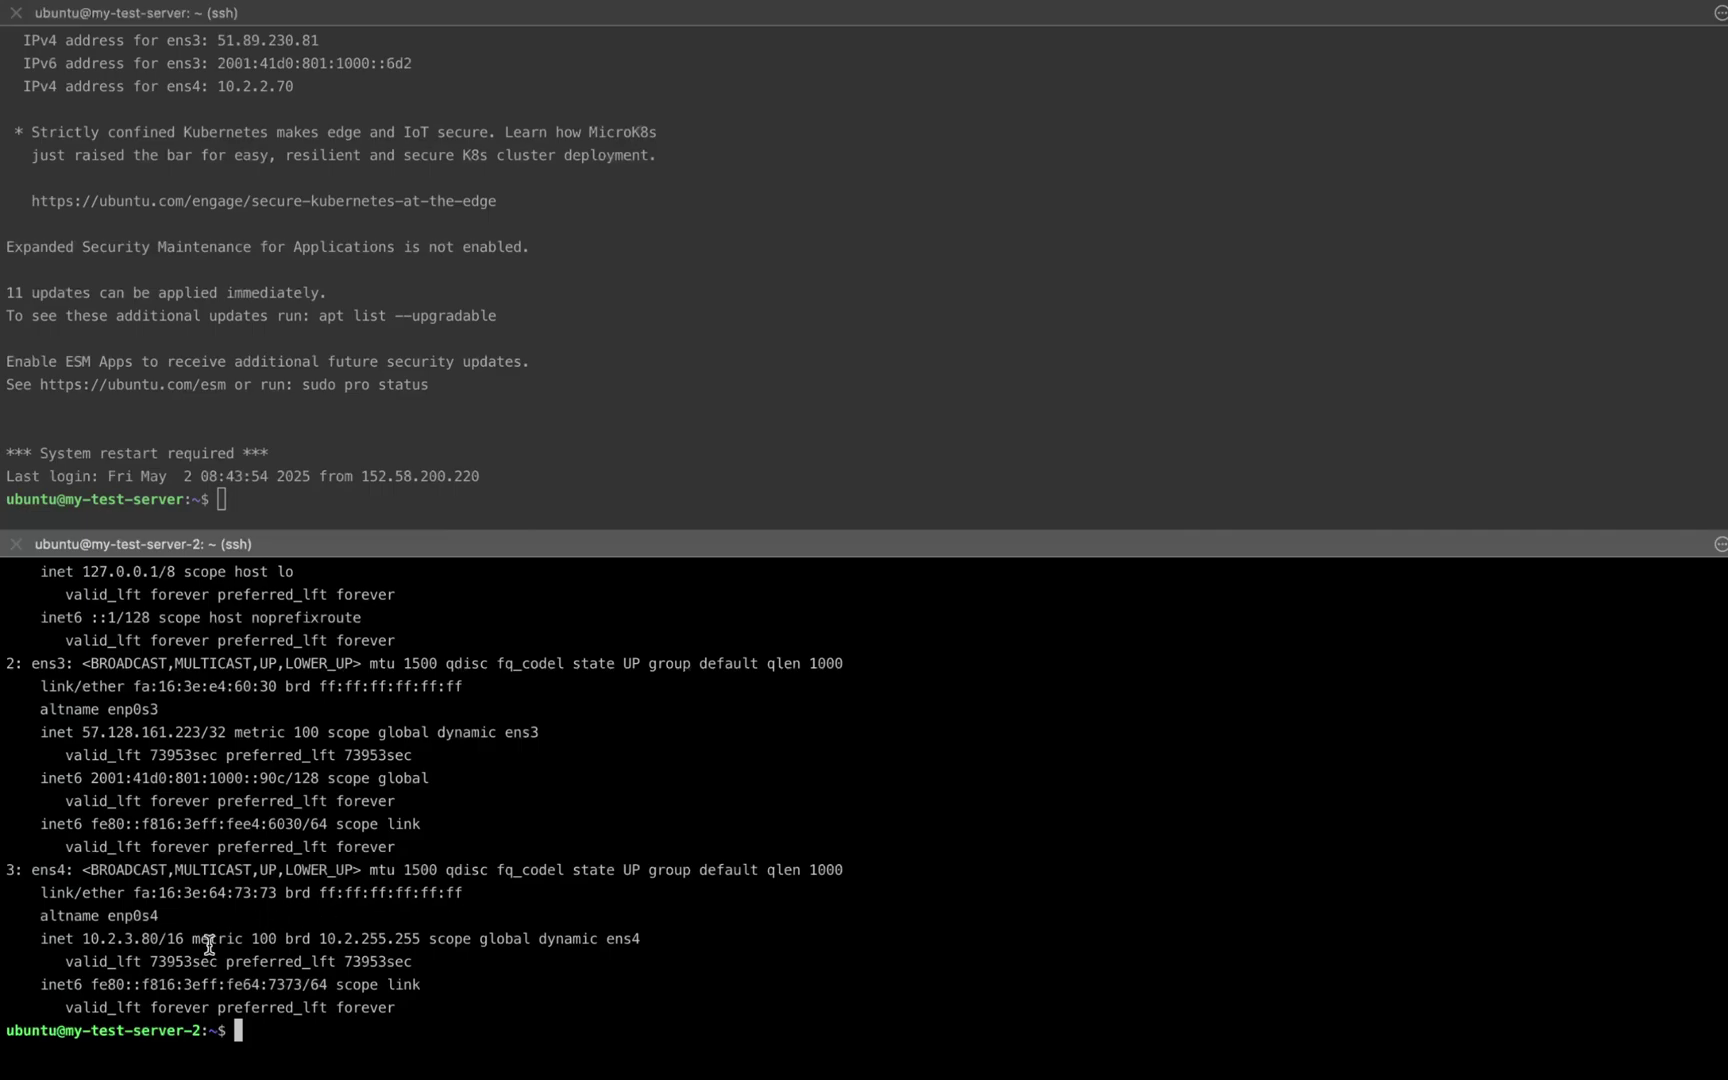
pyautogui.moveTo(161, 938); pyautogui.dragTo(83, 940)
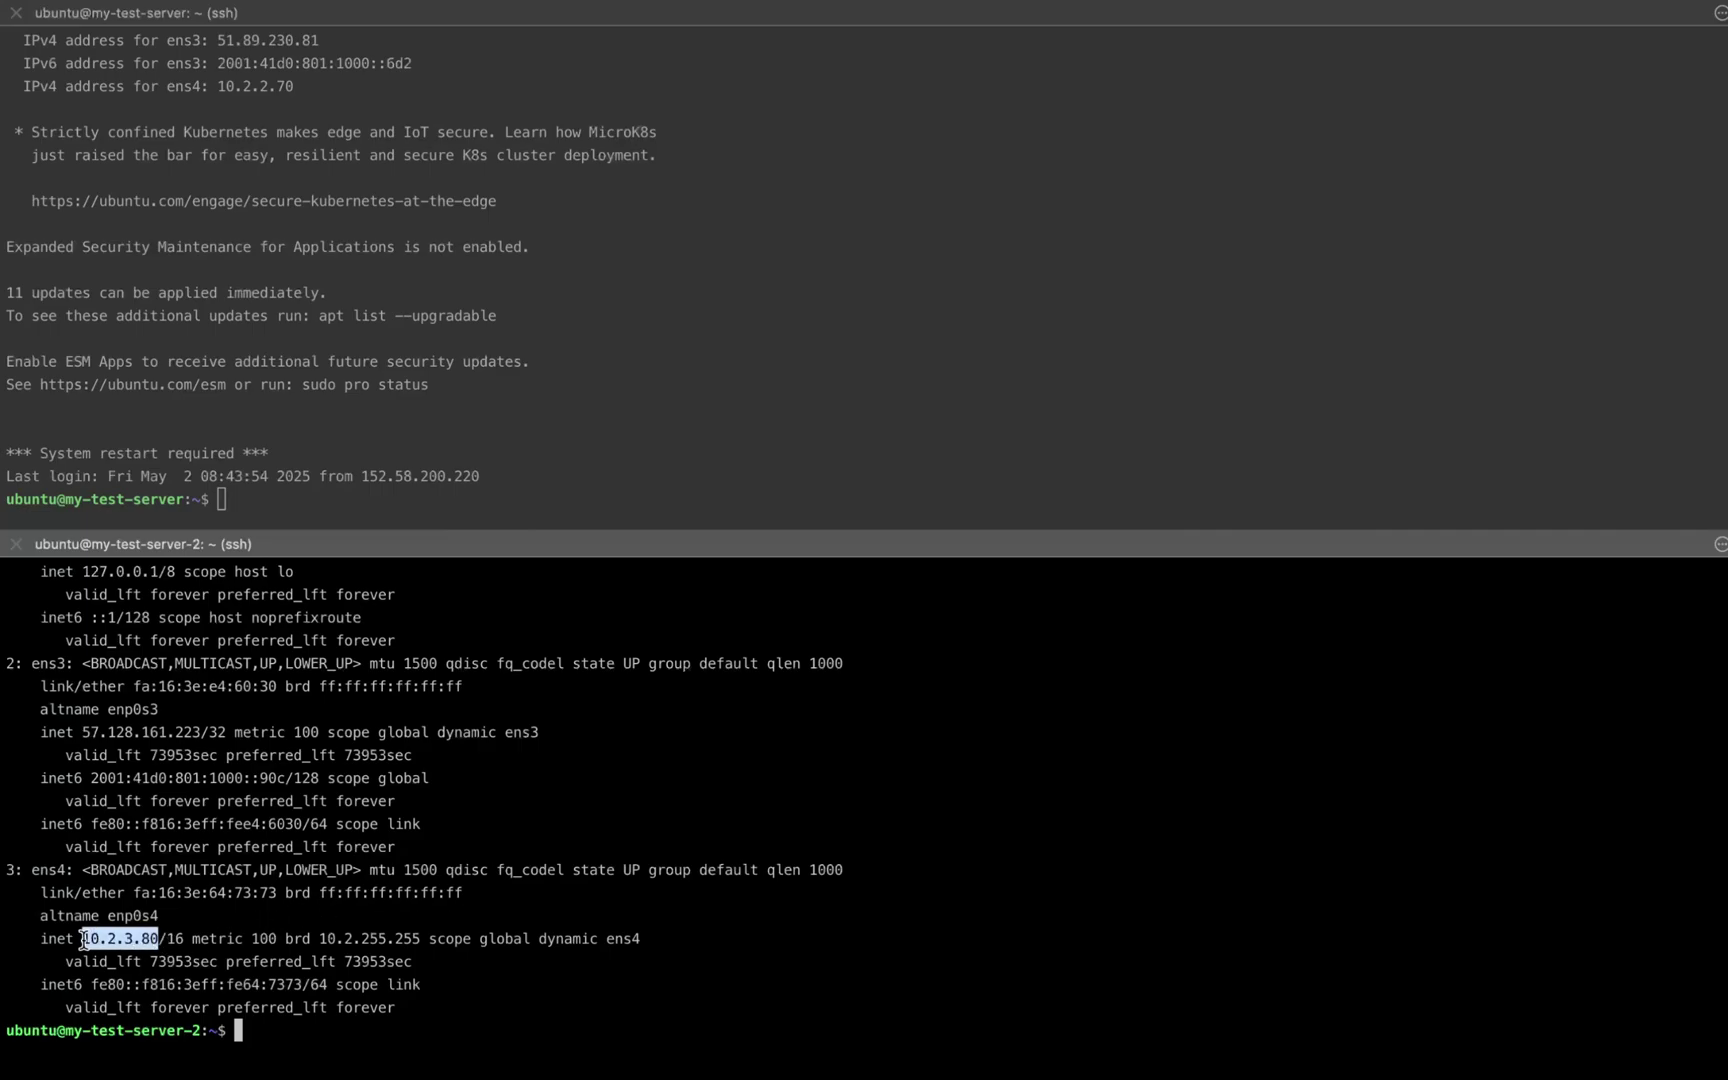
pyautogui.click(330, 930)
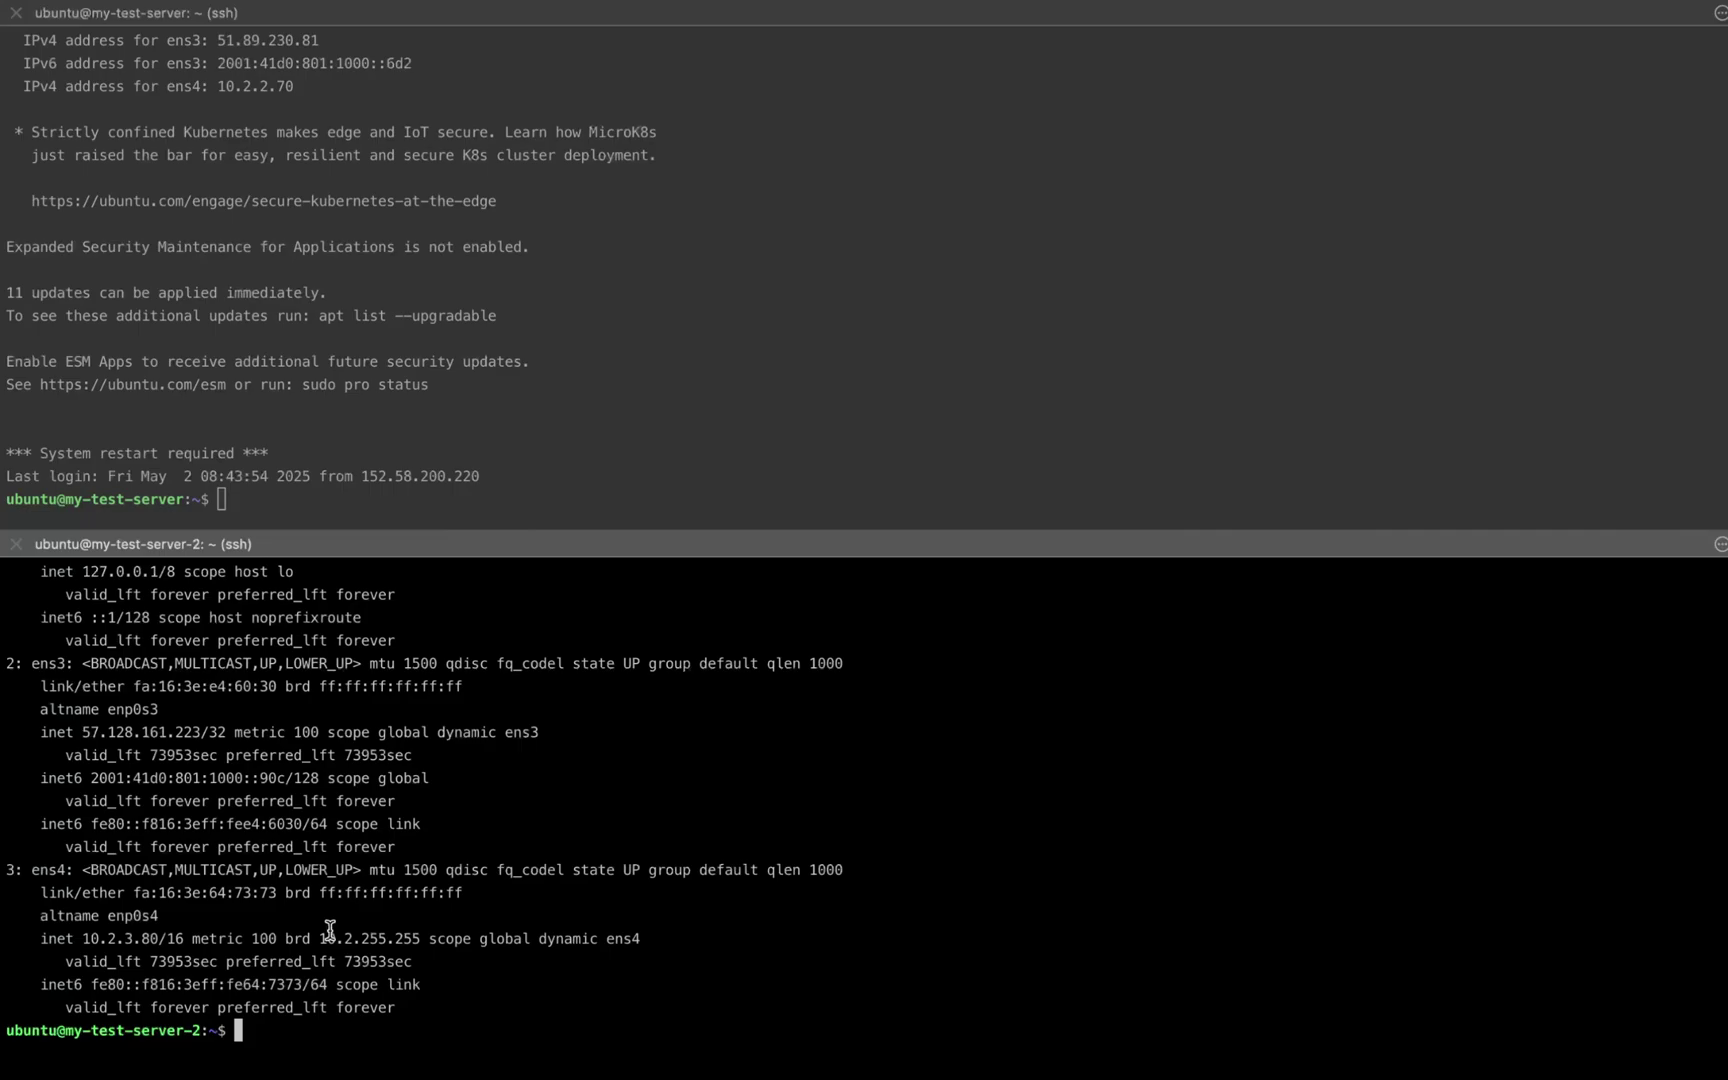
# On my-test-server-2, run sudo apt update, then sudo apt install nginx -y
pyautogui.write('sudo apt update')
pyautogui.press('Return')
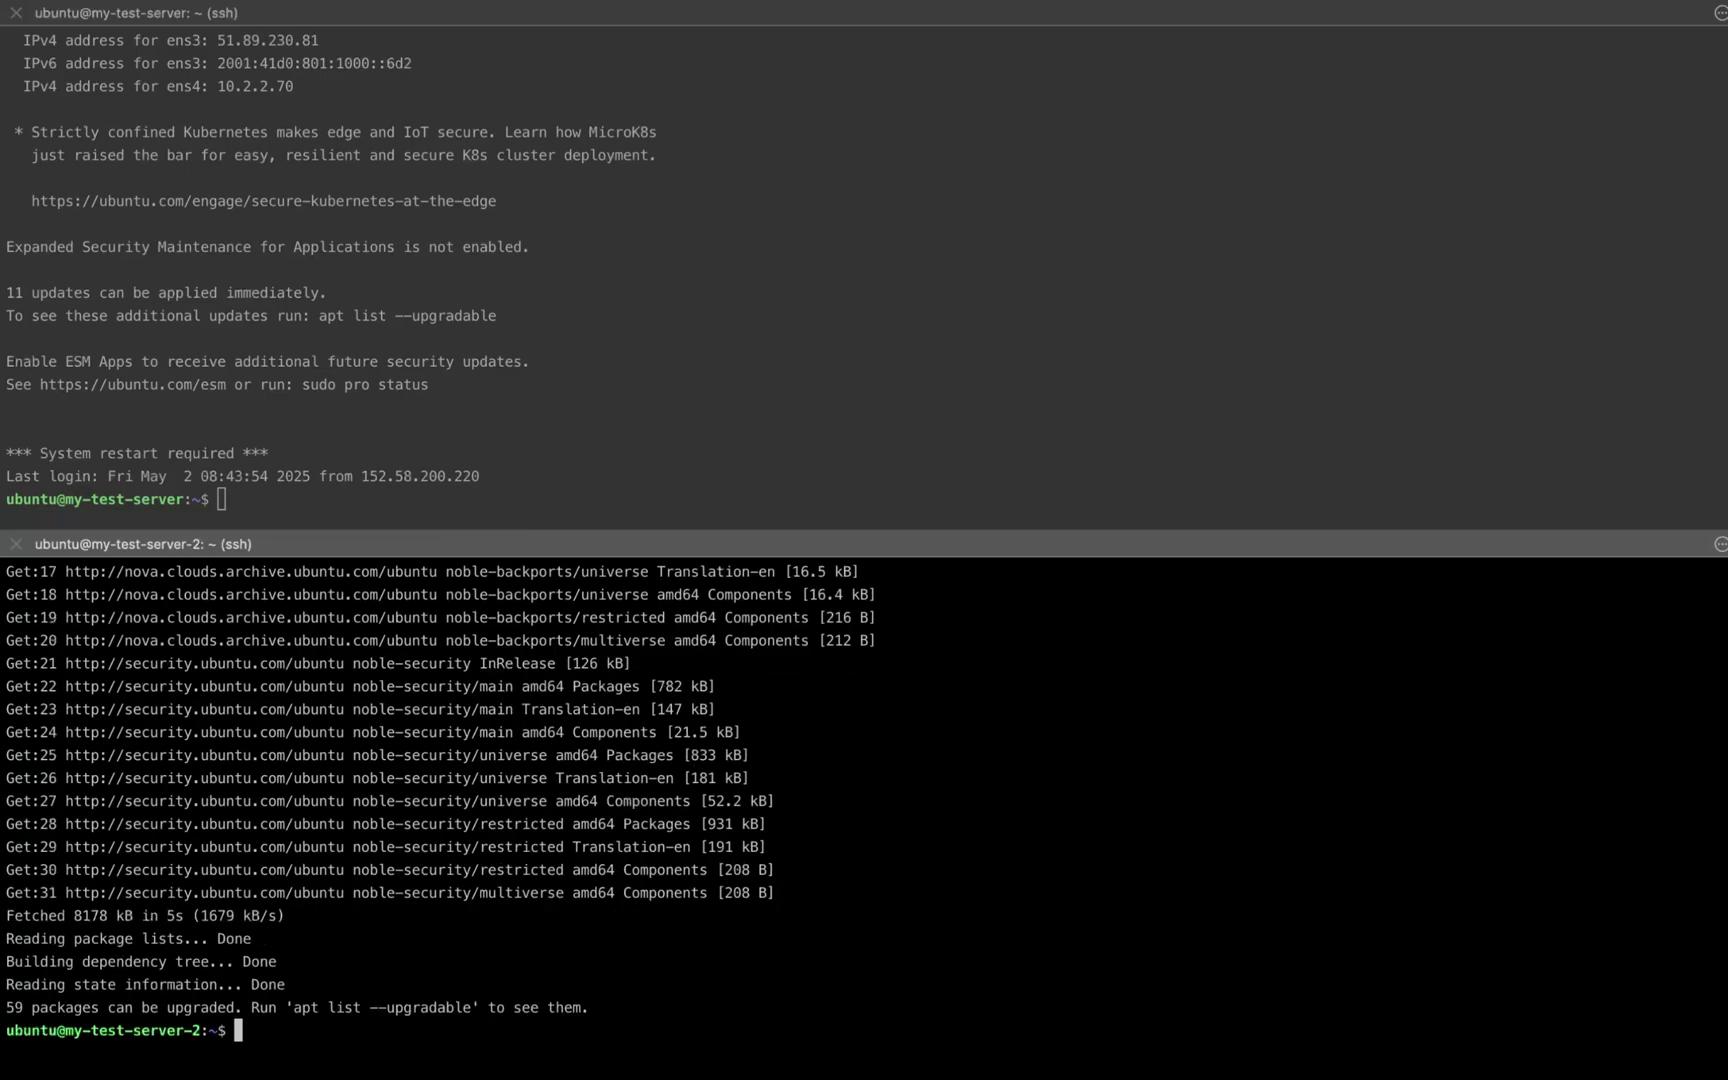
pyautogui.write('sudo apt install nginx -y')
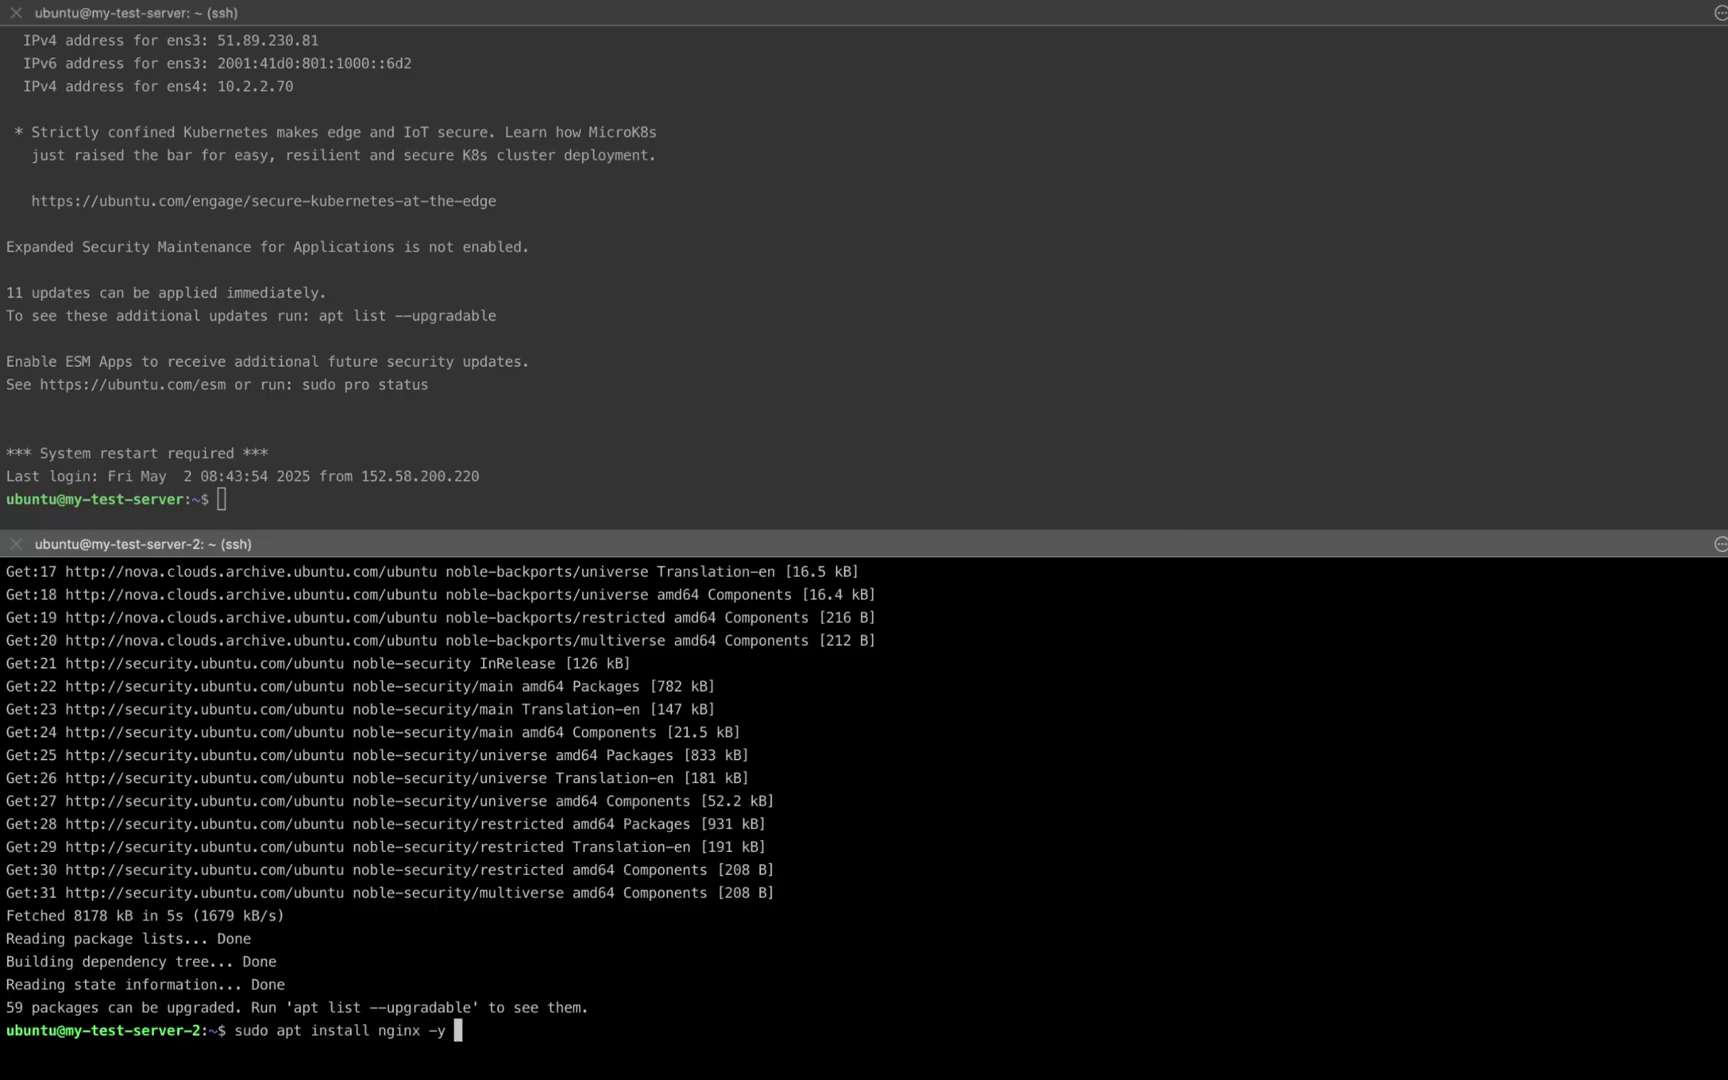
pyautogui.press('Return')
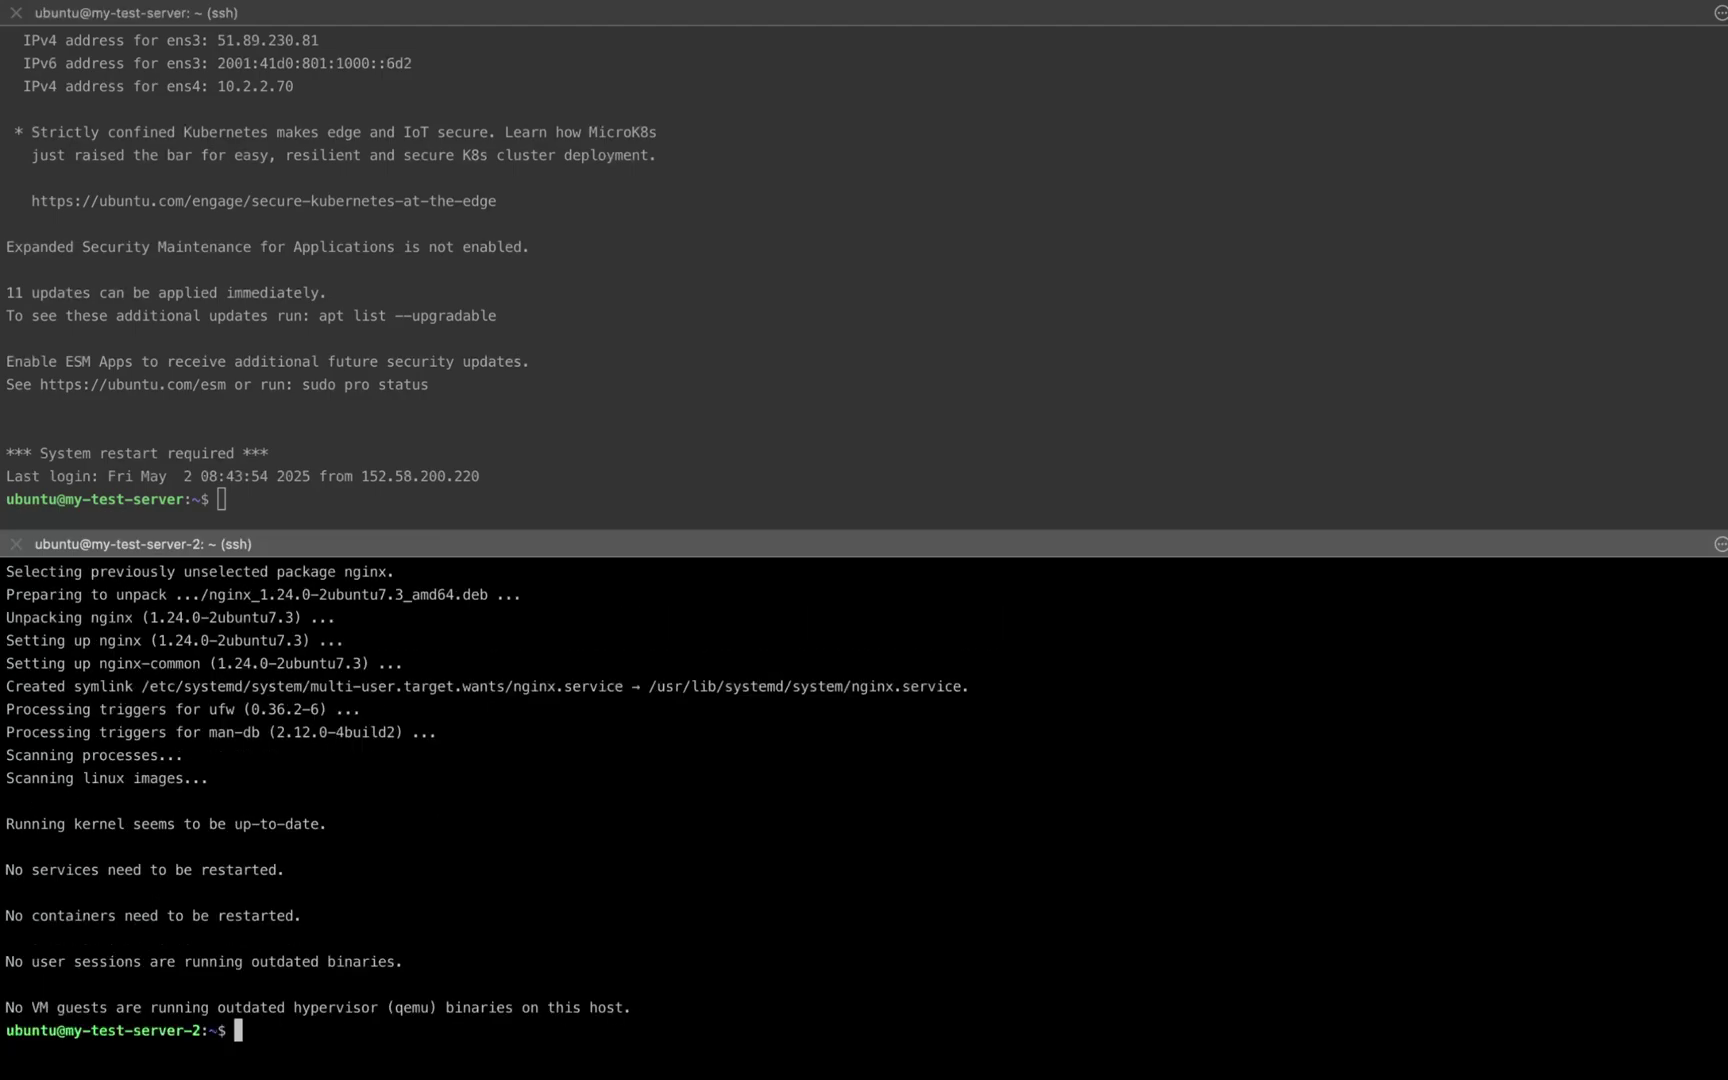
# List server 2's interfaces again and copy its private address 10.2.3.80
pyautogui.write('ip addr')
pyautogui.press('Return')
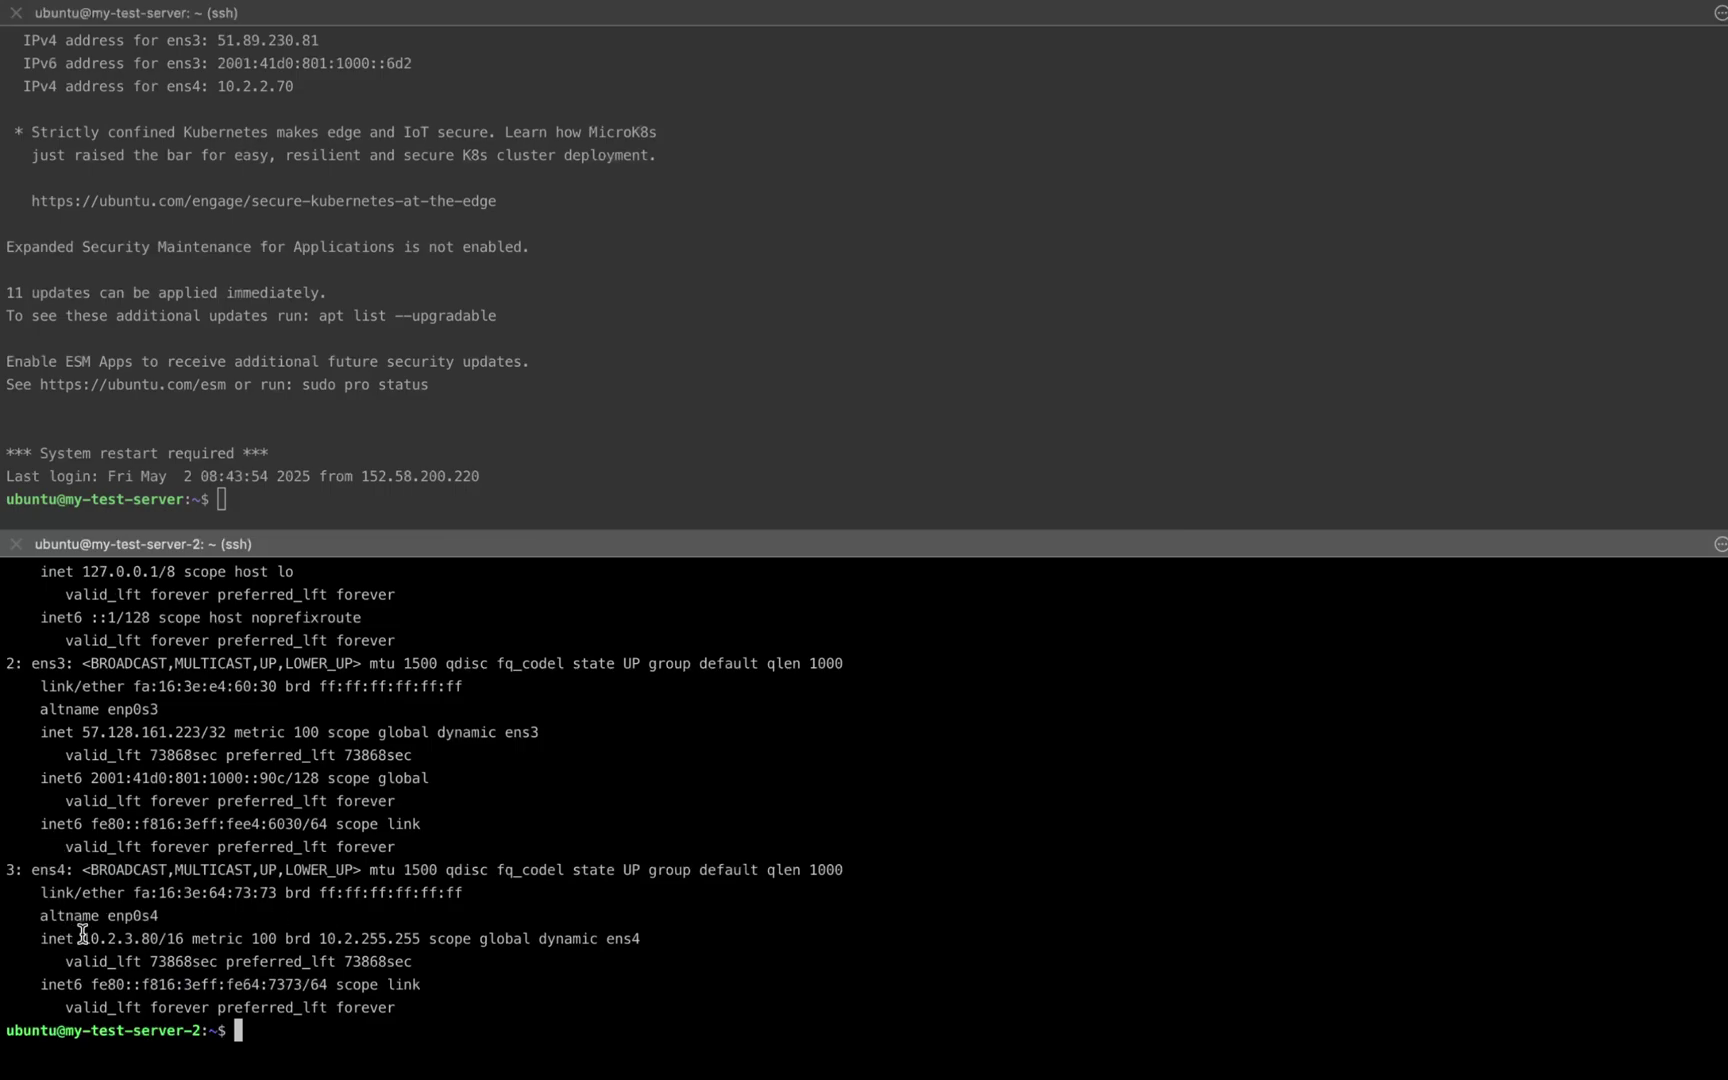
pyautogui.moveTo(82, 938); pyautogui.dragTo(160, 945)
pyautogui.press('super+c')
# Follow the nginx log with tail -f /var/log/nginx/access.log
pyautogui.write('tail -f /var/log/nginx/ac')
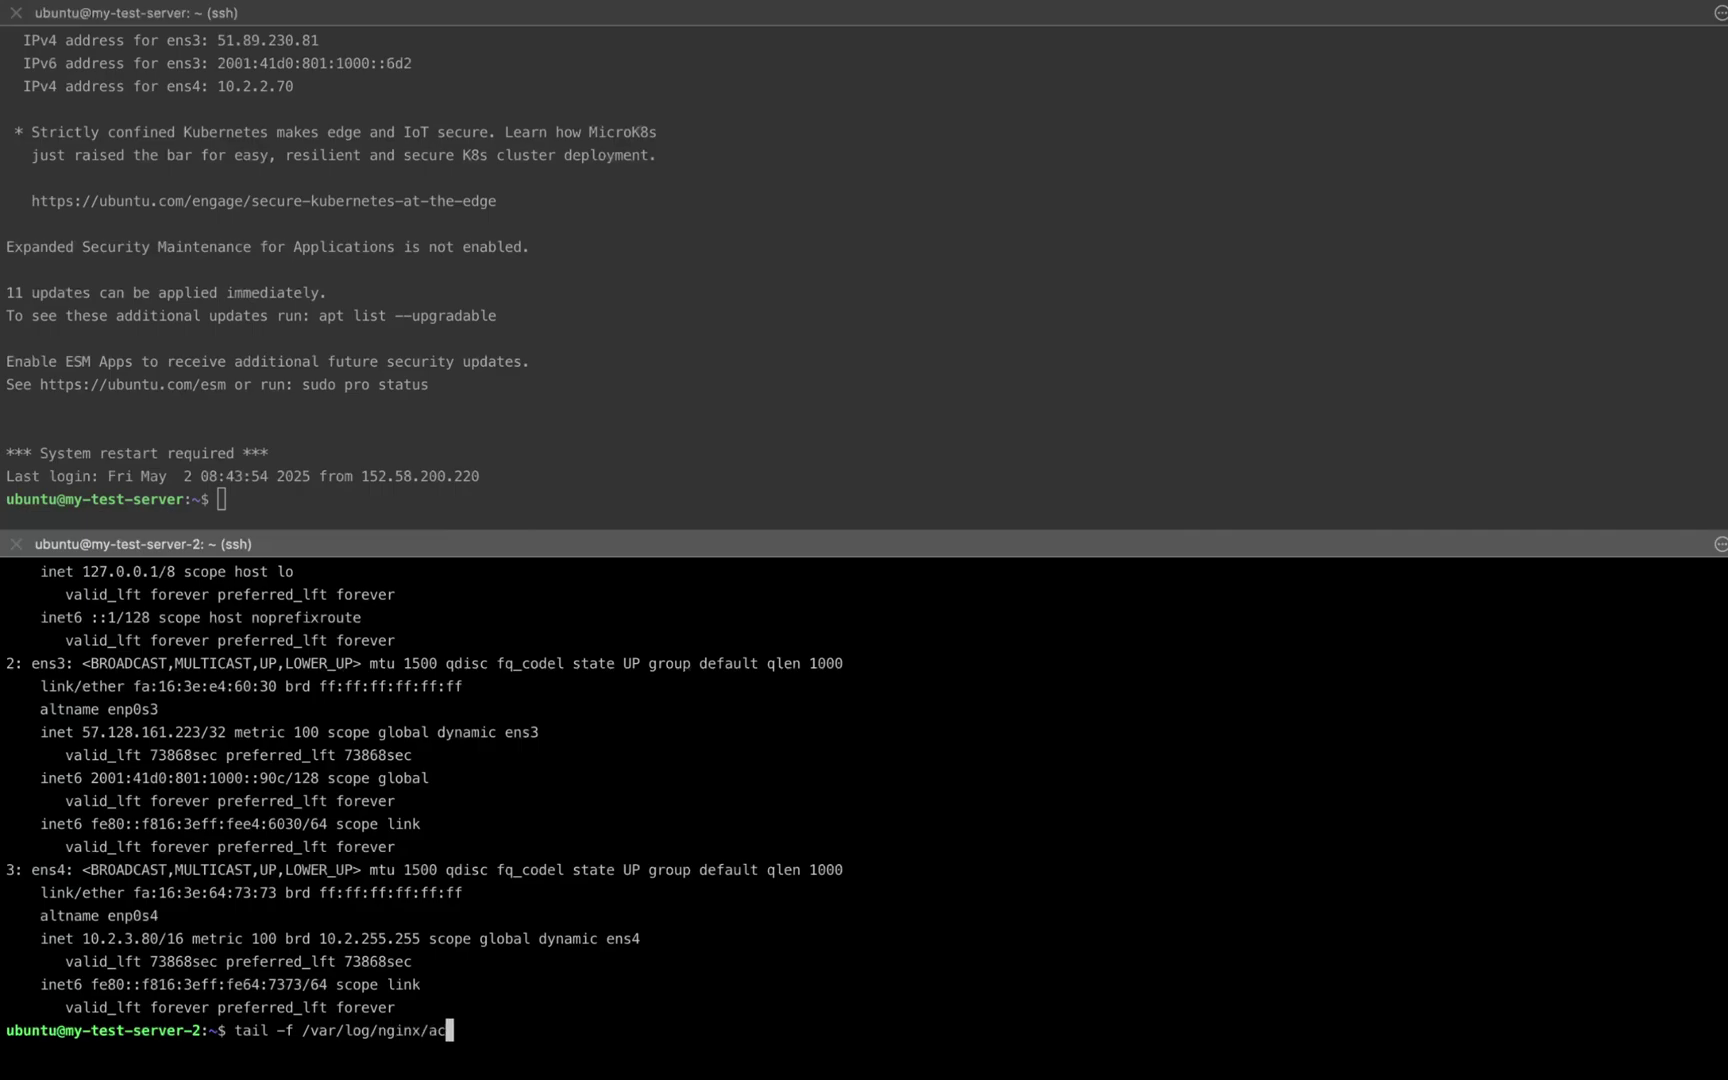
pyautogui.press('Tab')
pyautogui.press('Return')
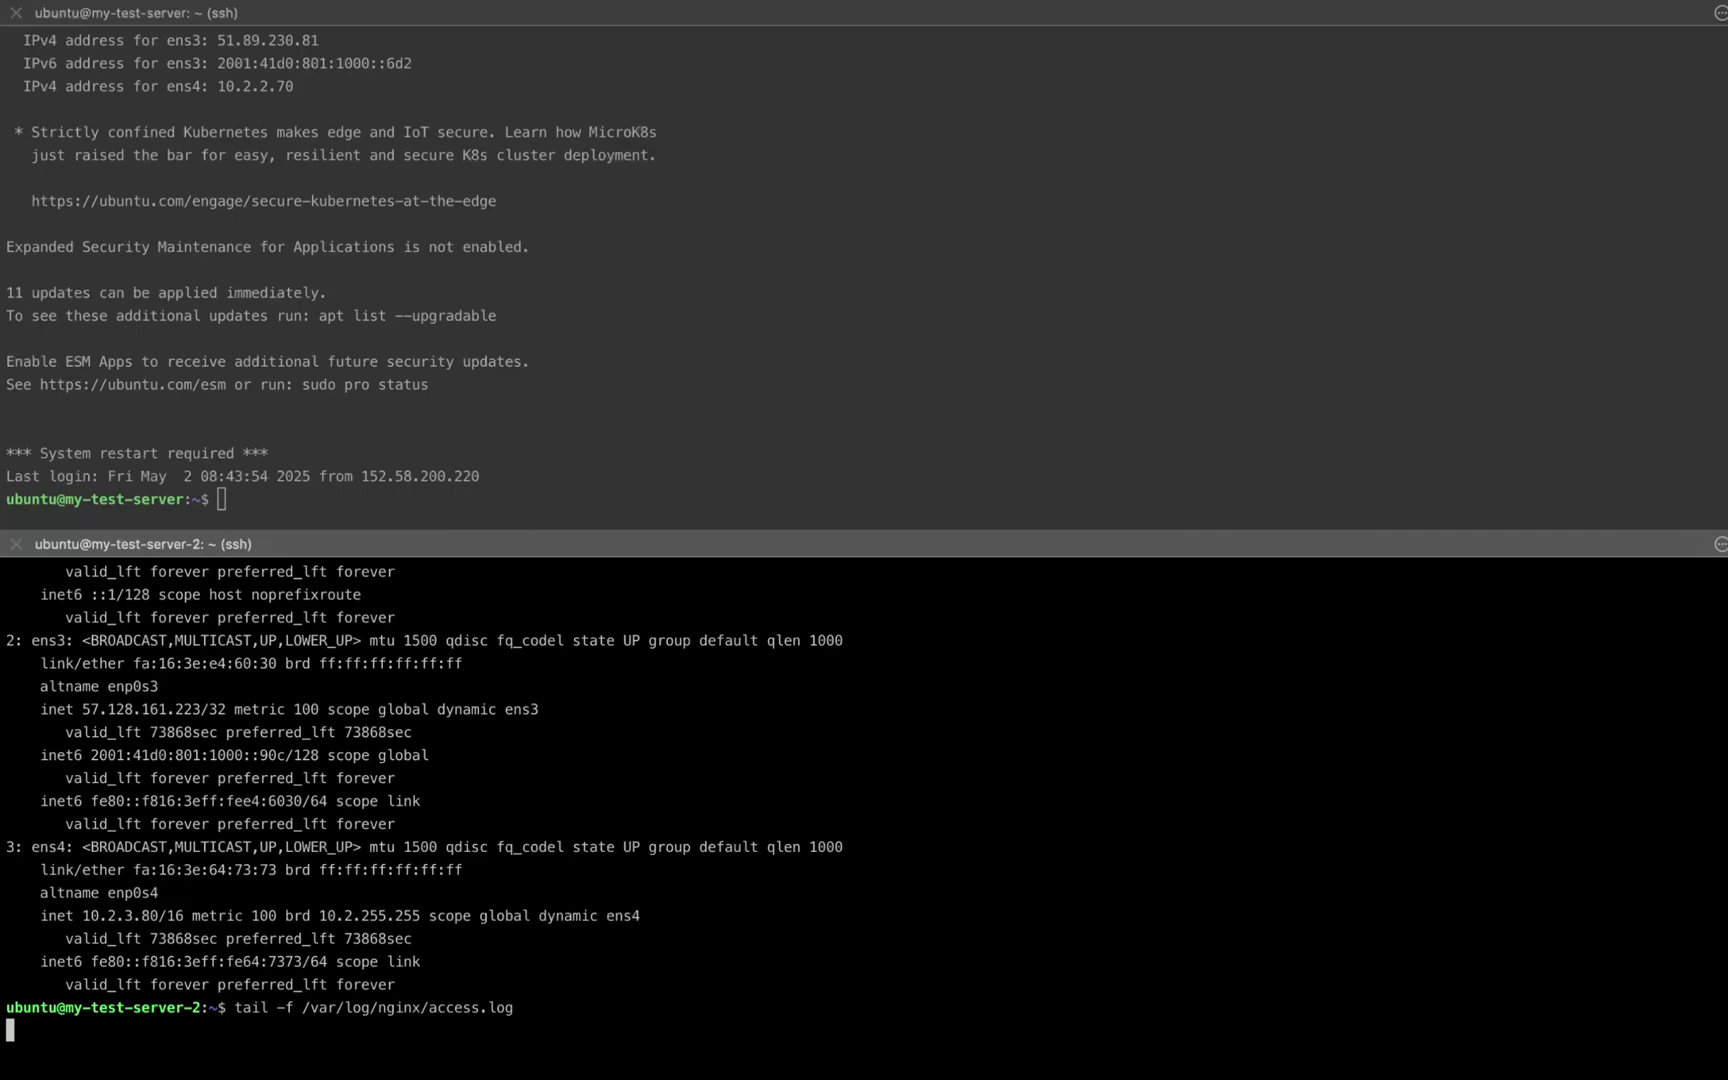
# From my-test-server, curl 10.2.3.80 to fetch server 2's nginx welcome page privately
pyautogui.click(541, 407)
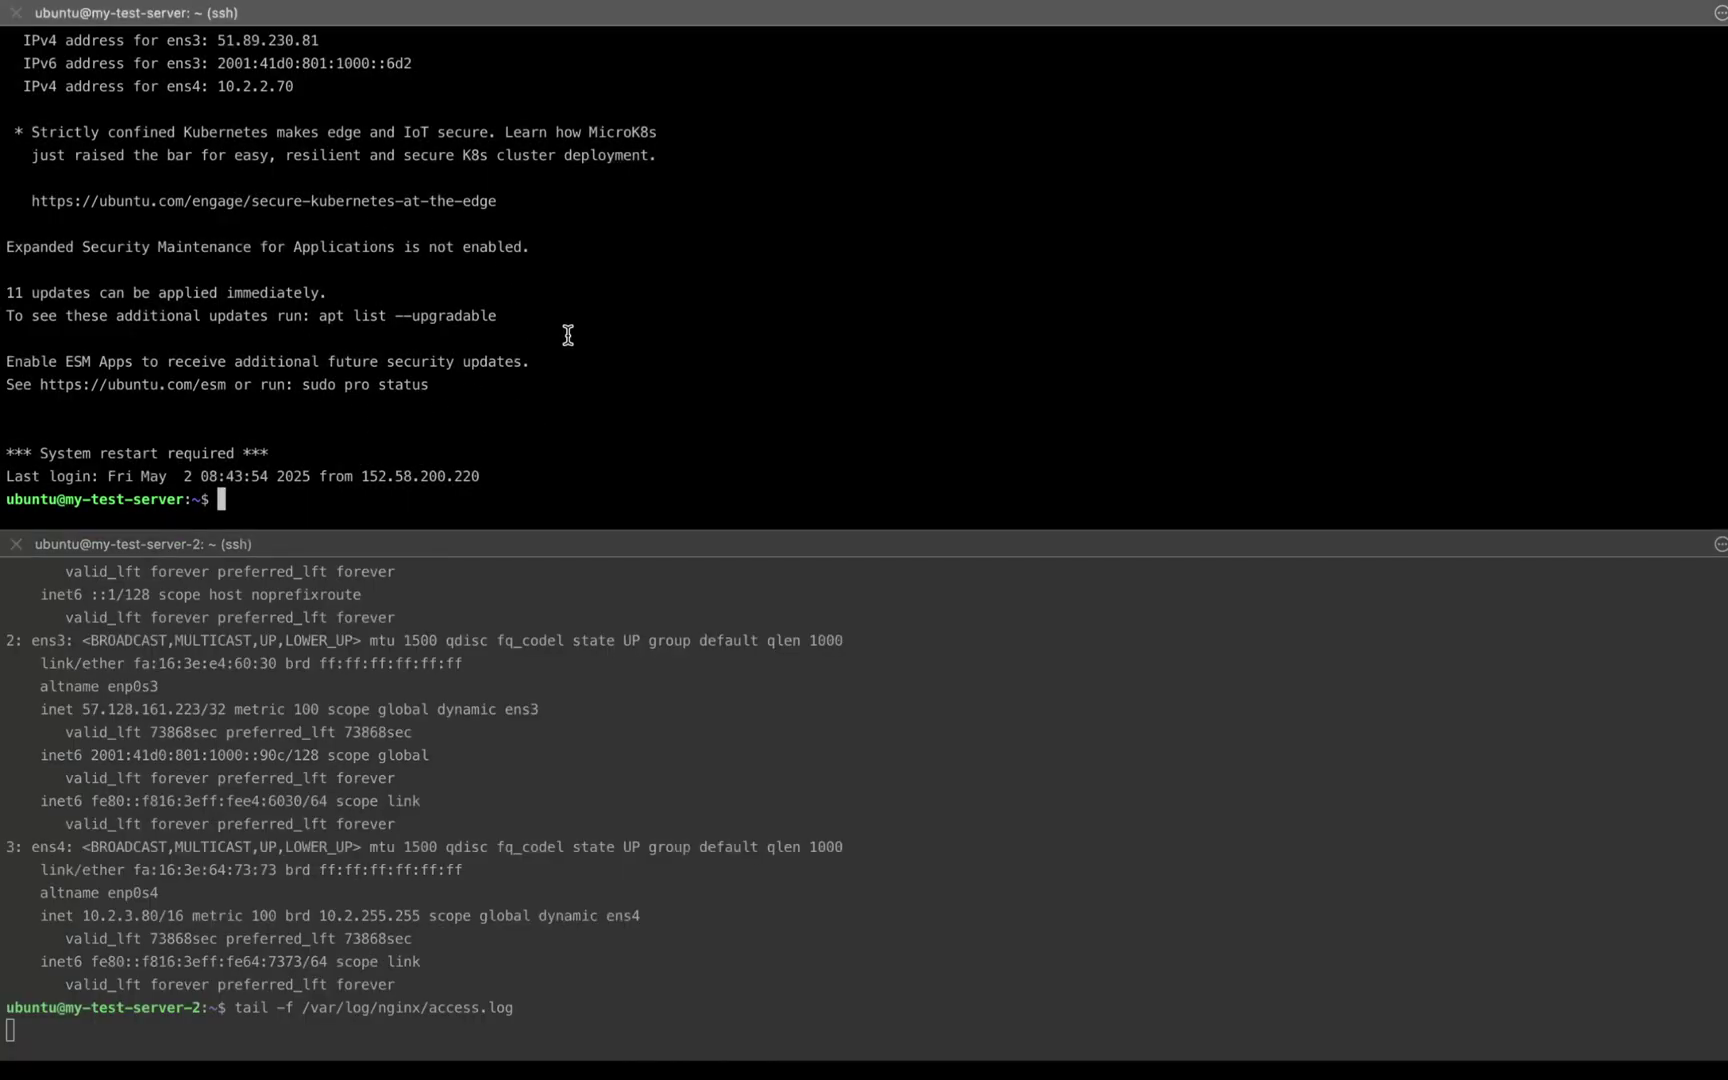
pyautogui.write('cur')
pyautogui.press('BackSpace')
pyautogui.write('l')
pyautogui.press('super+v')
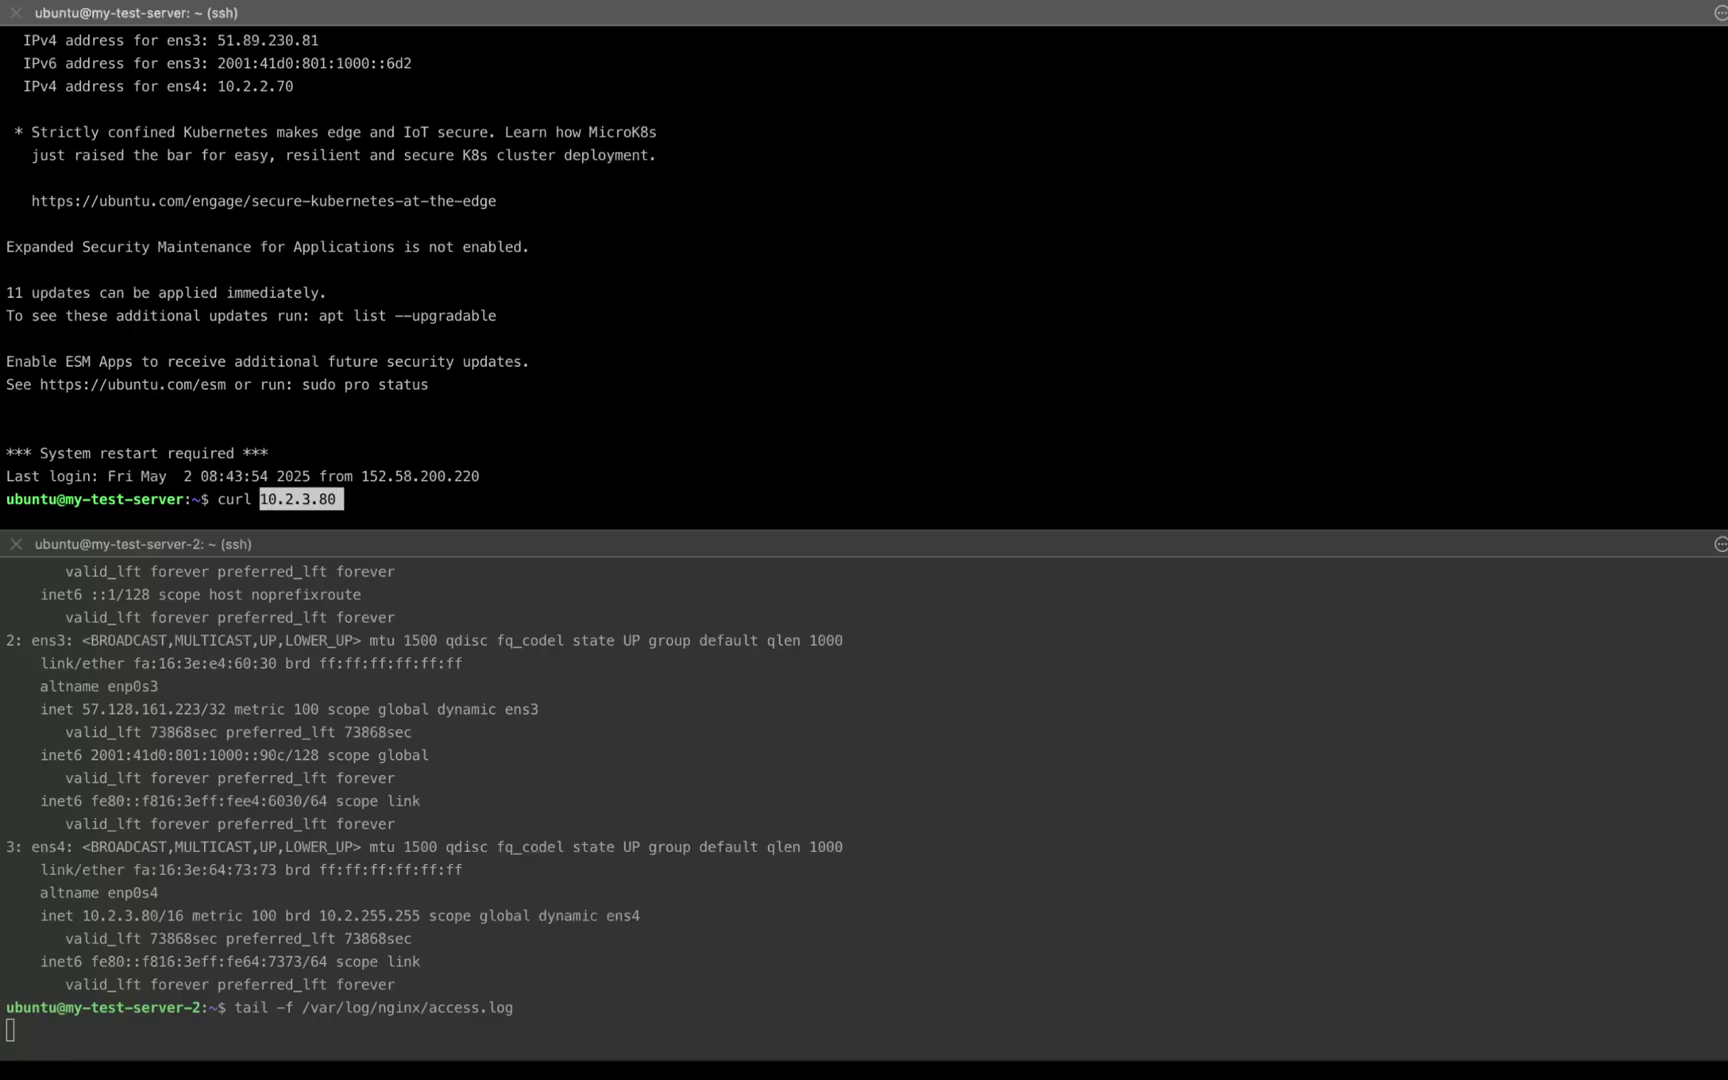
pyautogui.press('Return')
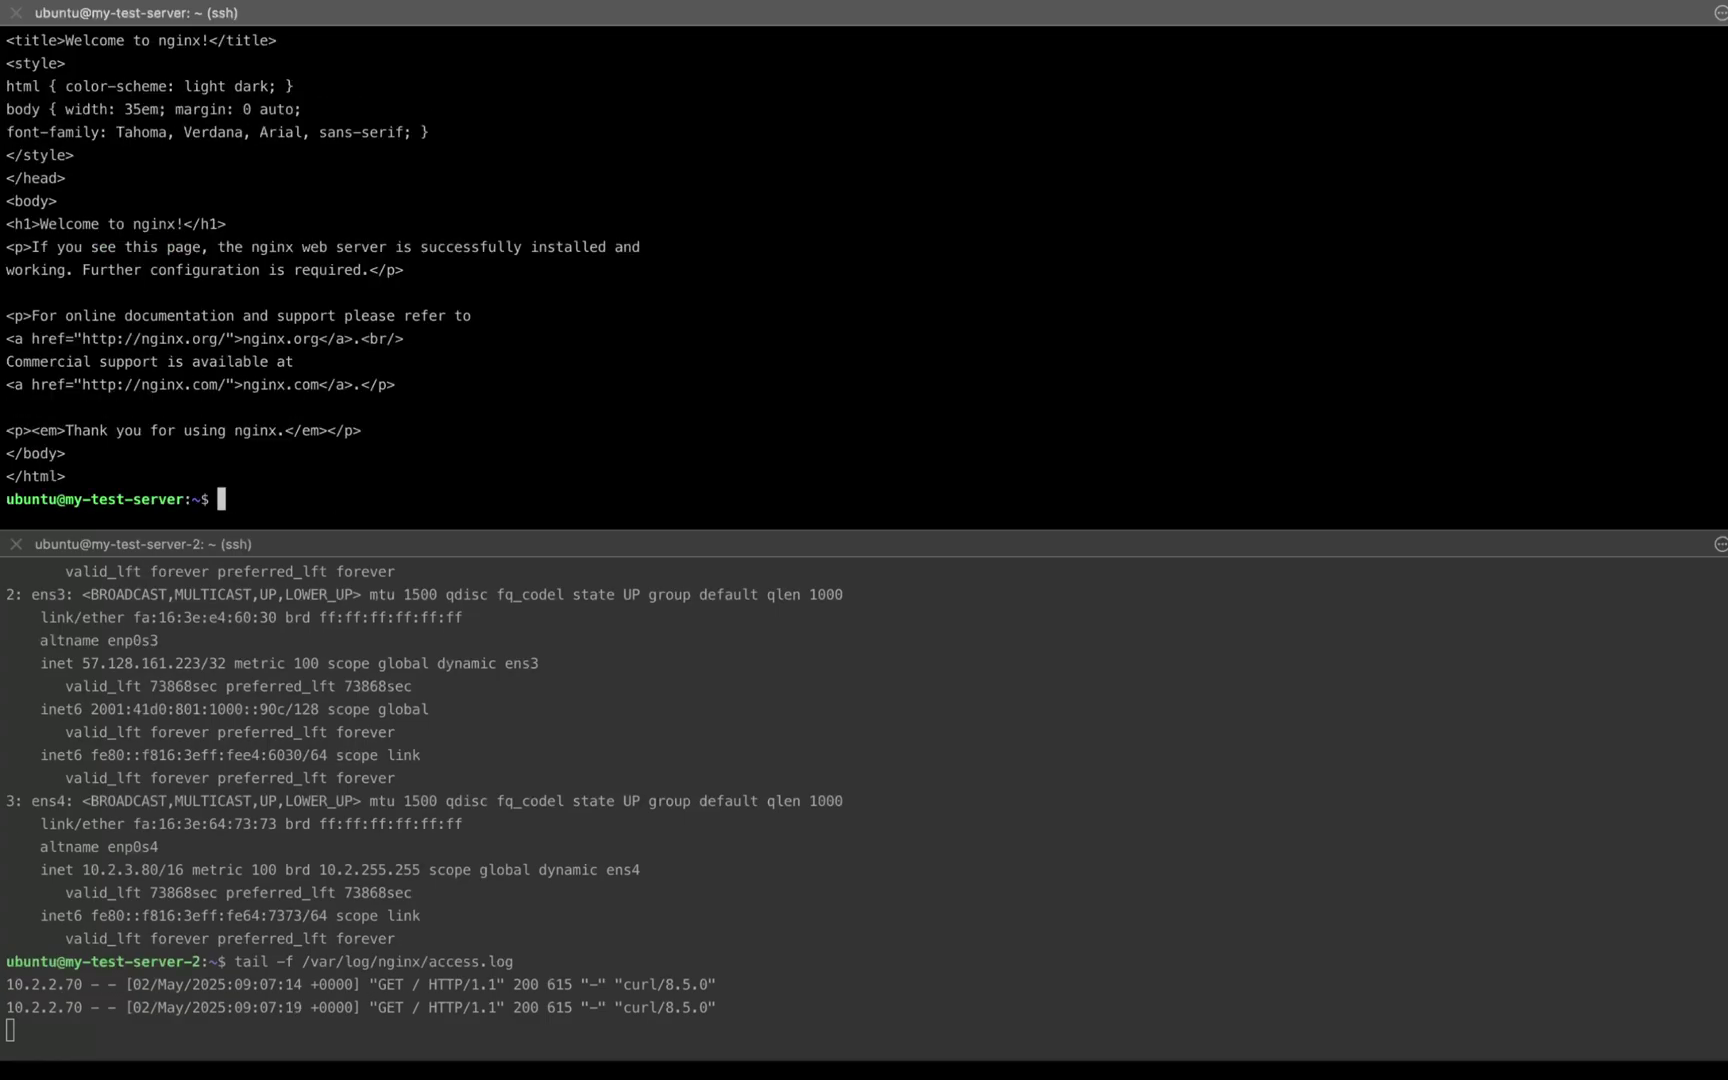
# Check my-test-server's private address 10.2.2.70, then return to server 2's log pane
pyautogui.write('ip addr')
pyautogui.press('Return')
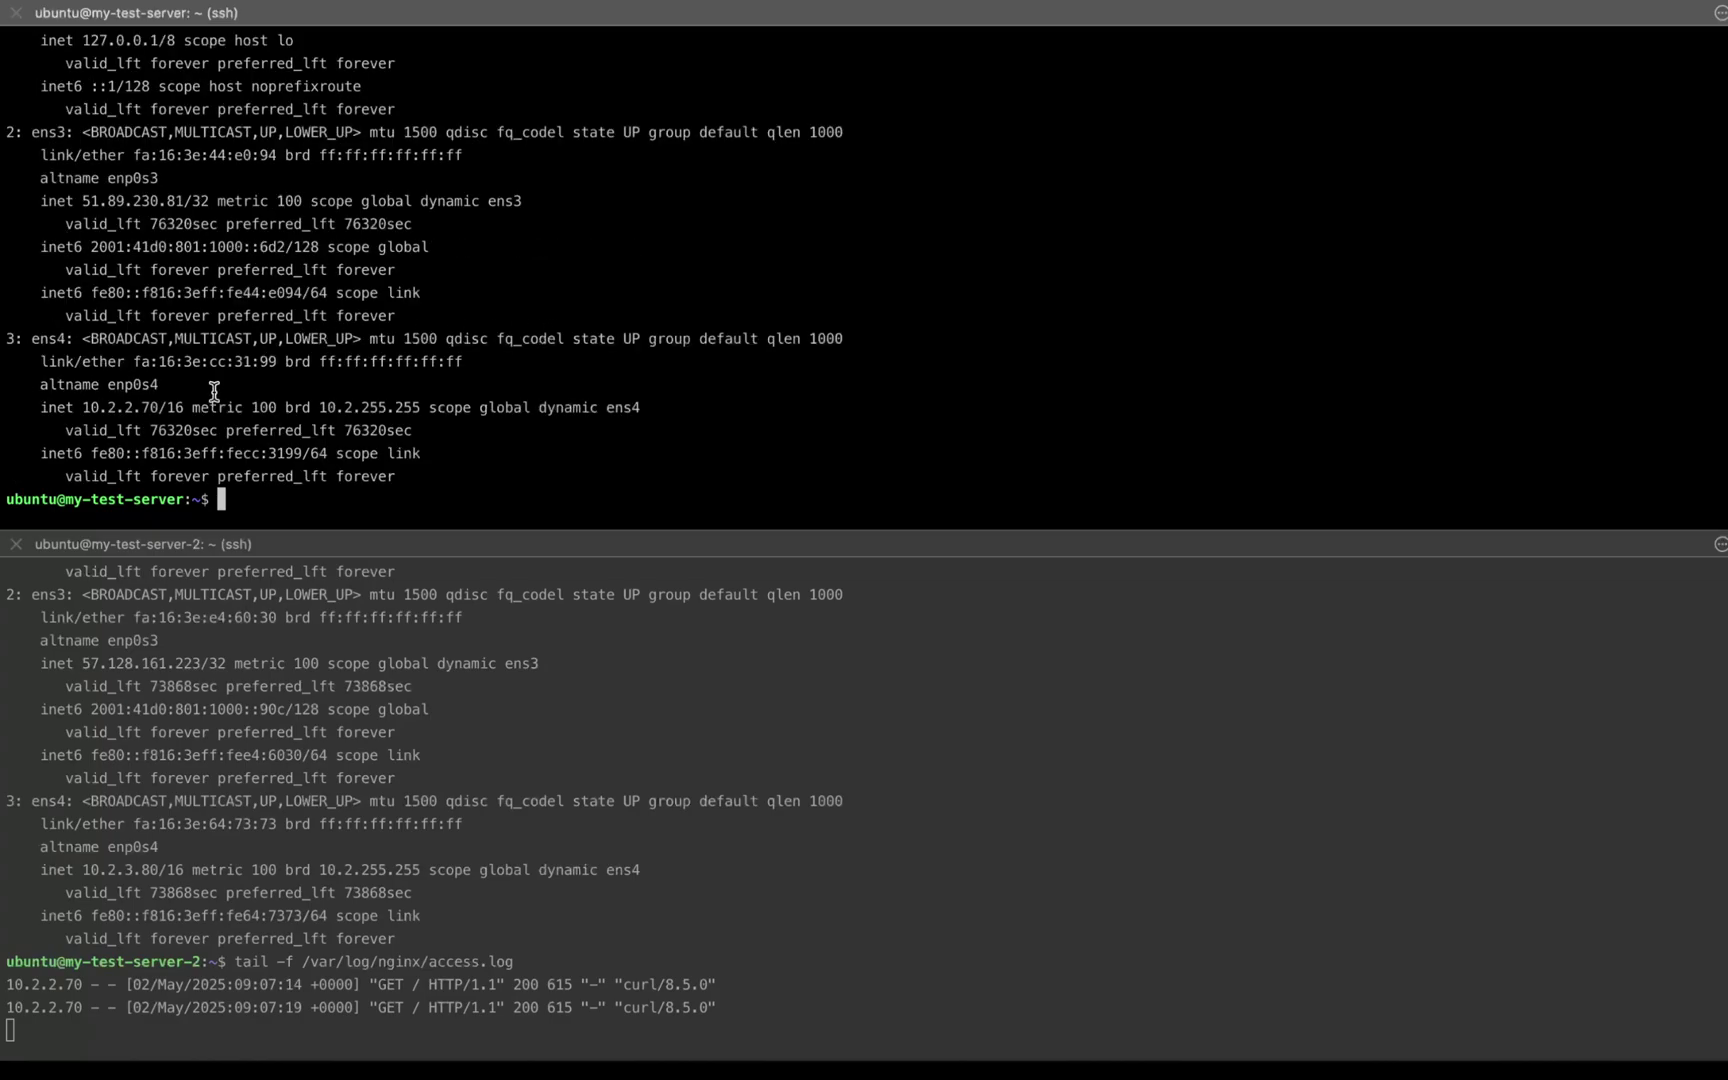
pyautogui.moveTo(82, 405); pyautogui.dragTo(158, 403)
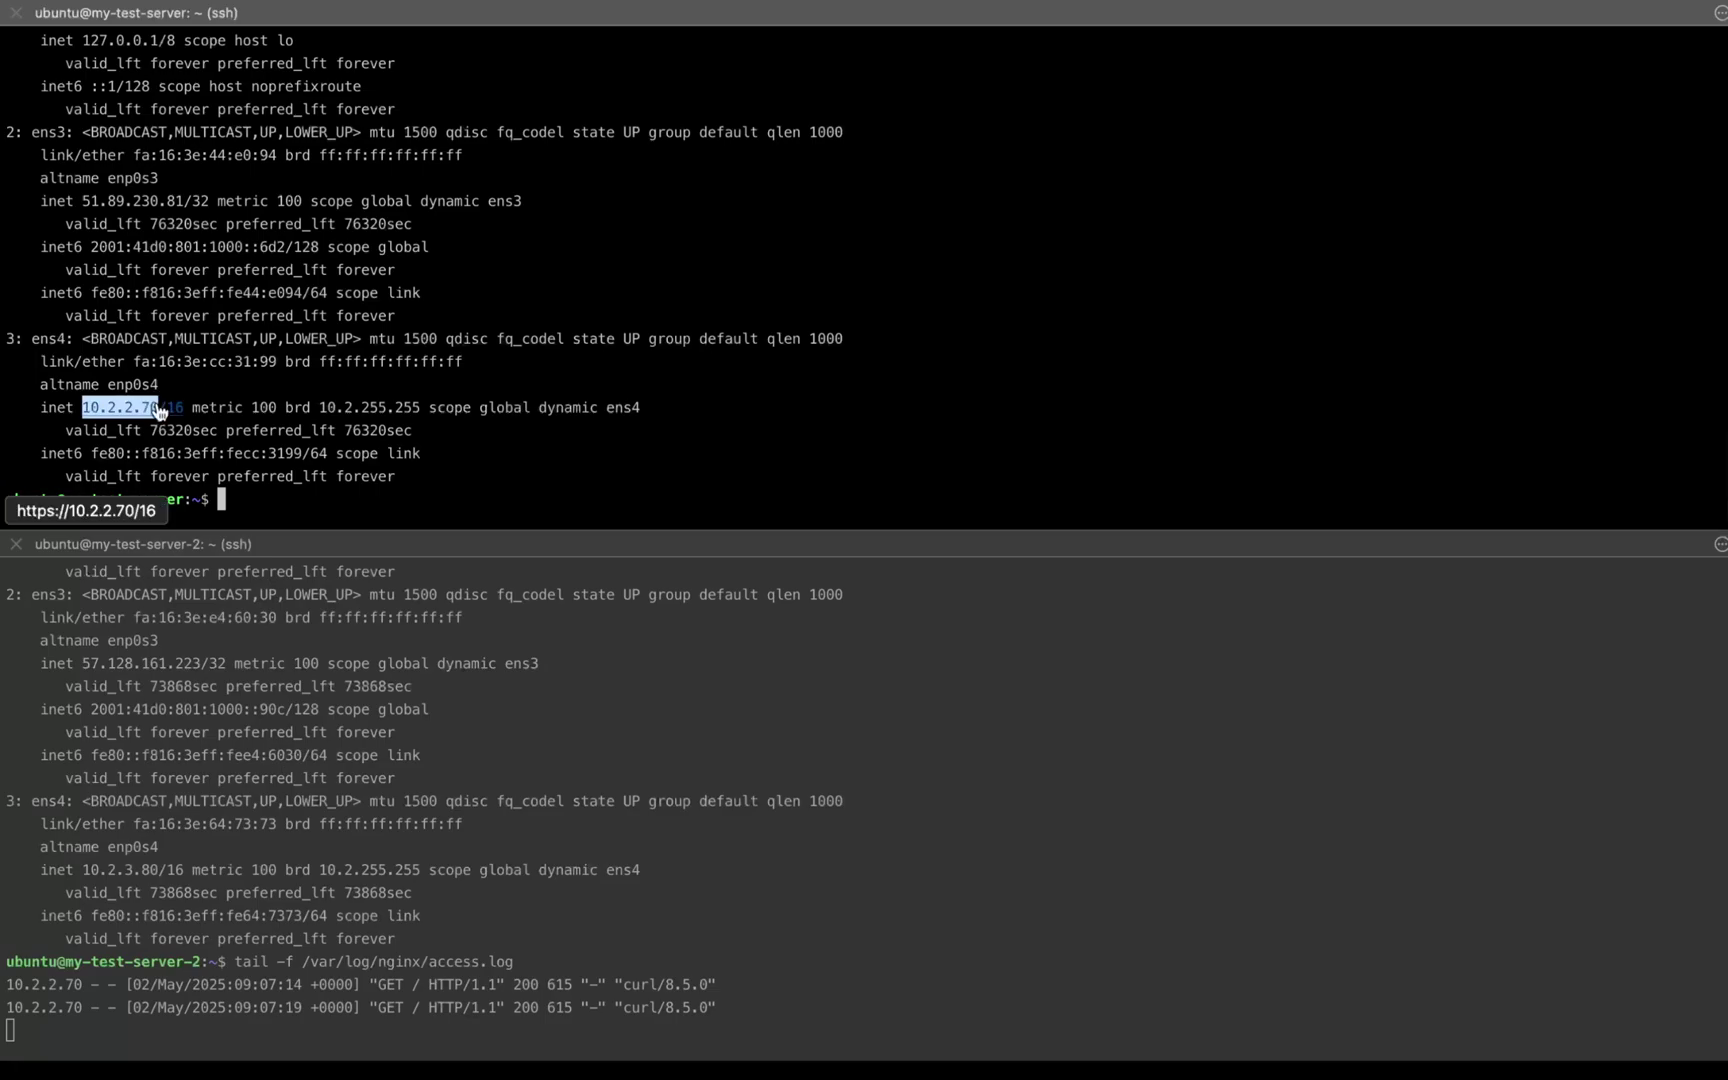
pyautogui.click(151, 847)
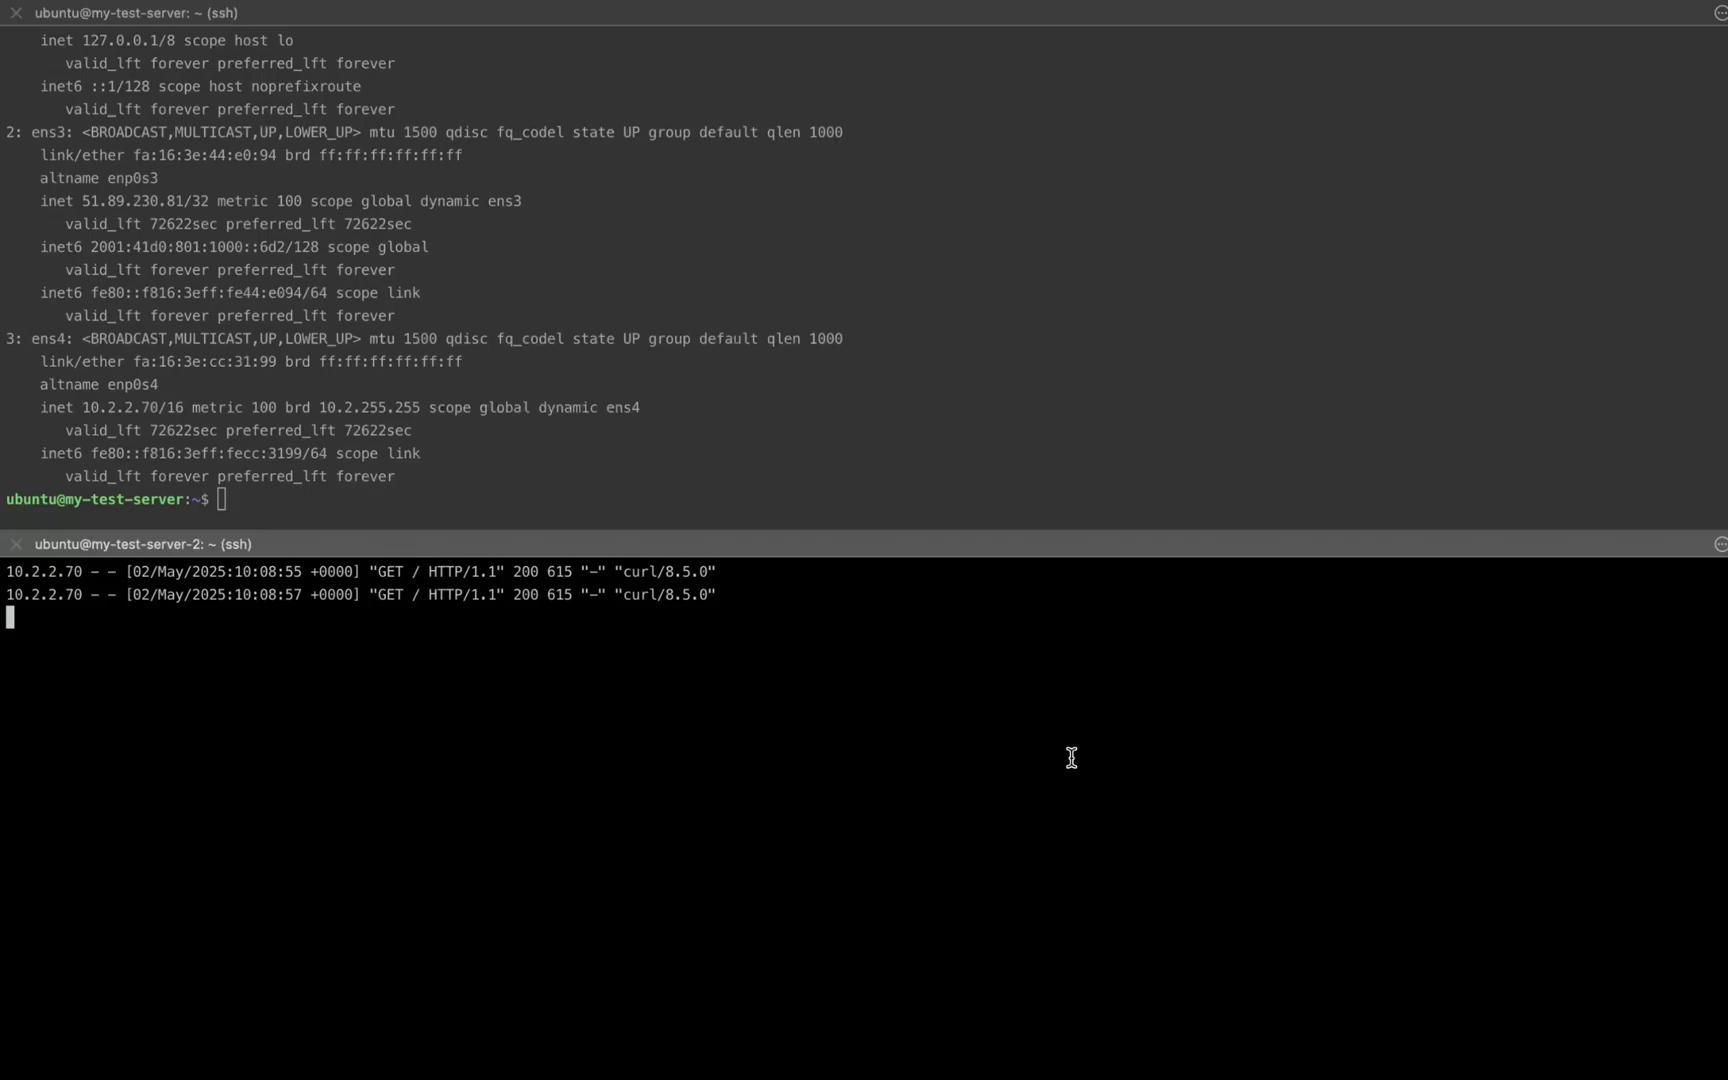
# Delete my-test-server from the Instances list, leaving my-test-server-2 enabled
pyautogui.press('super+Tab')
pyautogui.press('super+Tab')
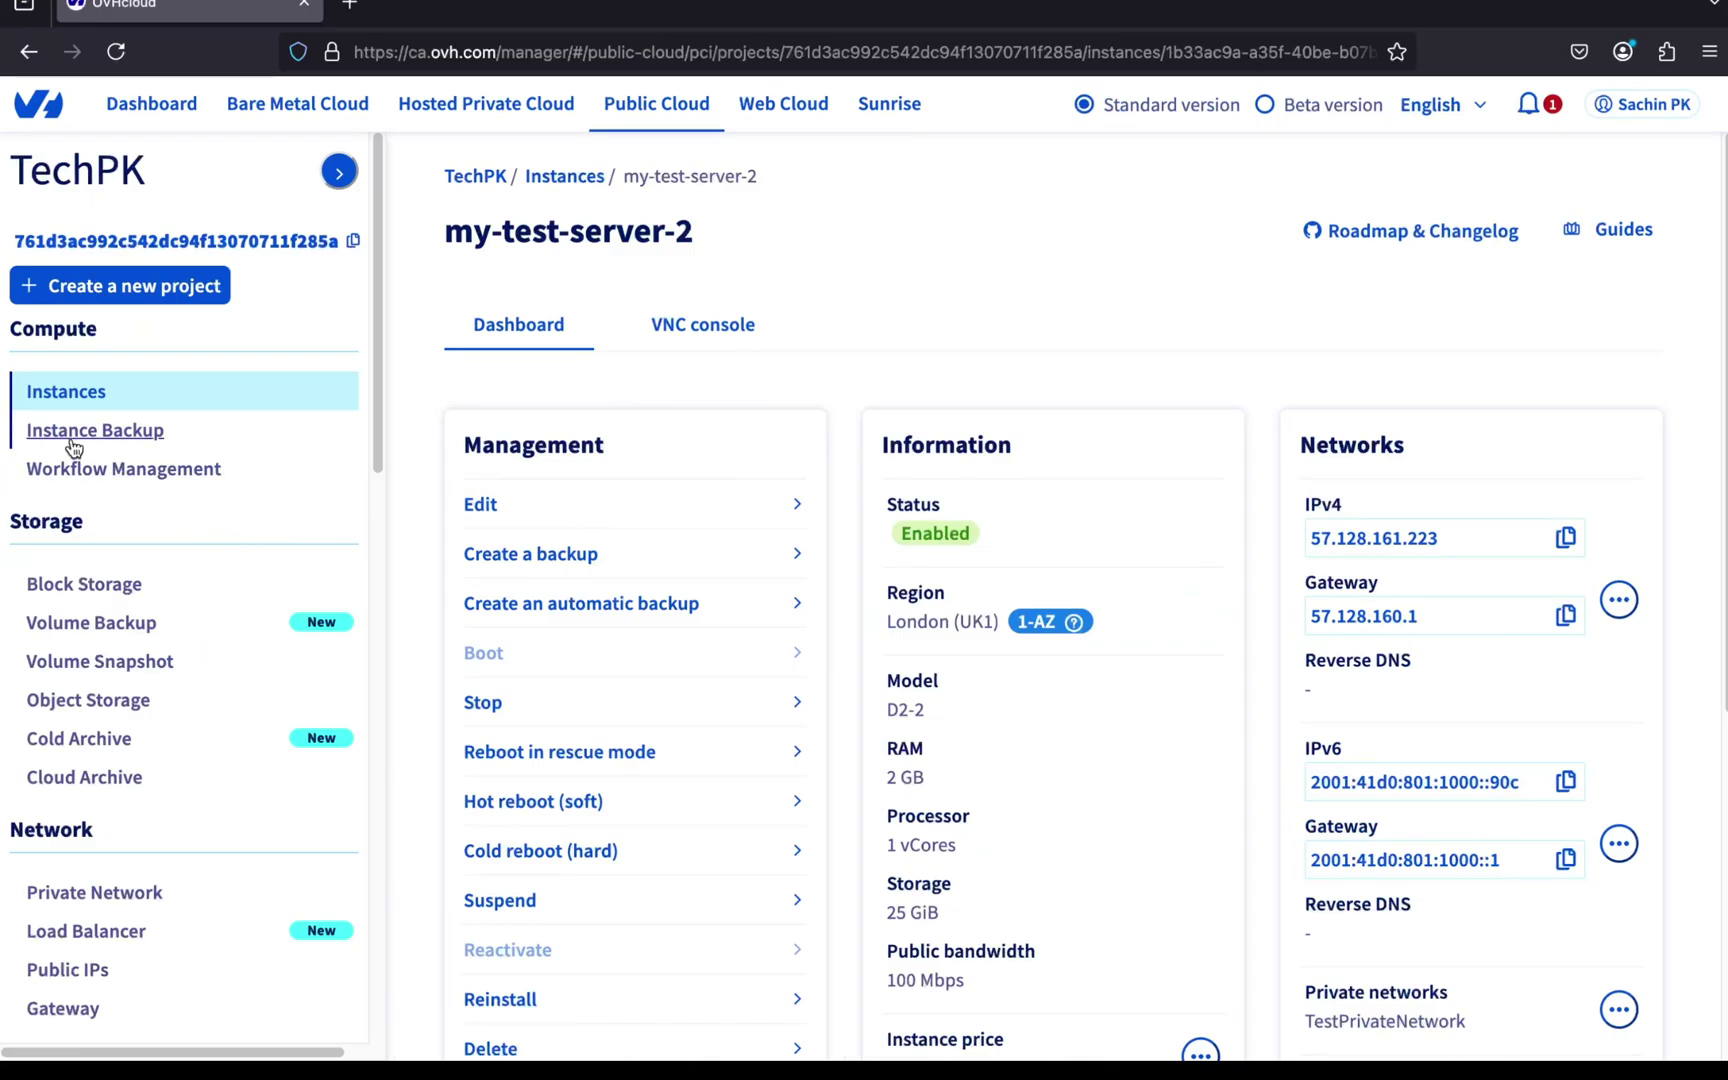
pyautogui.click(50, 398)
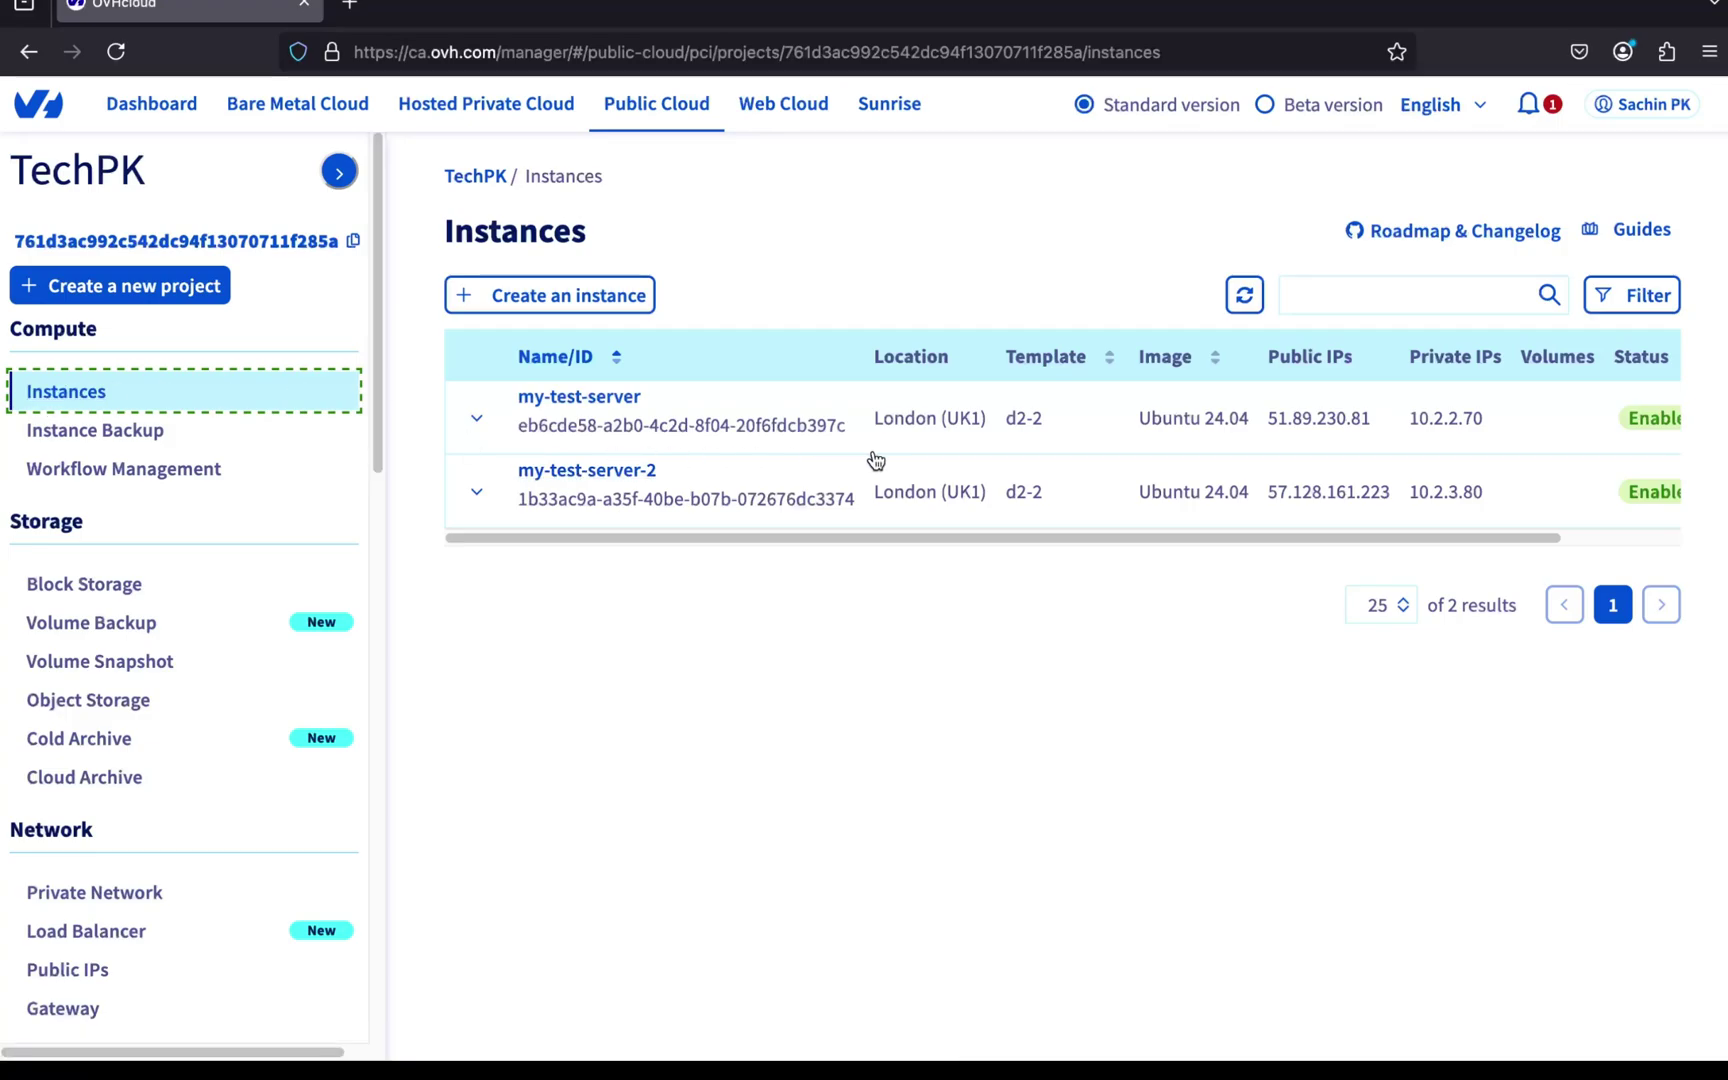
pyautogui.hscroll(5, 876, 460)
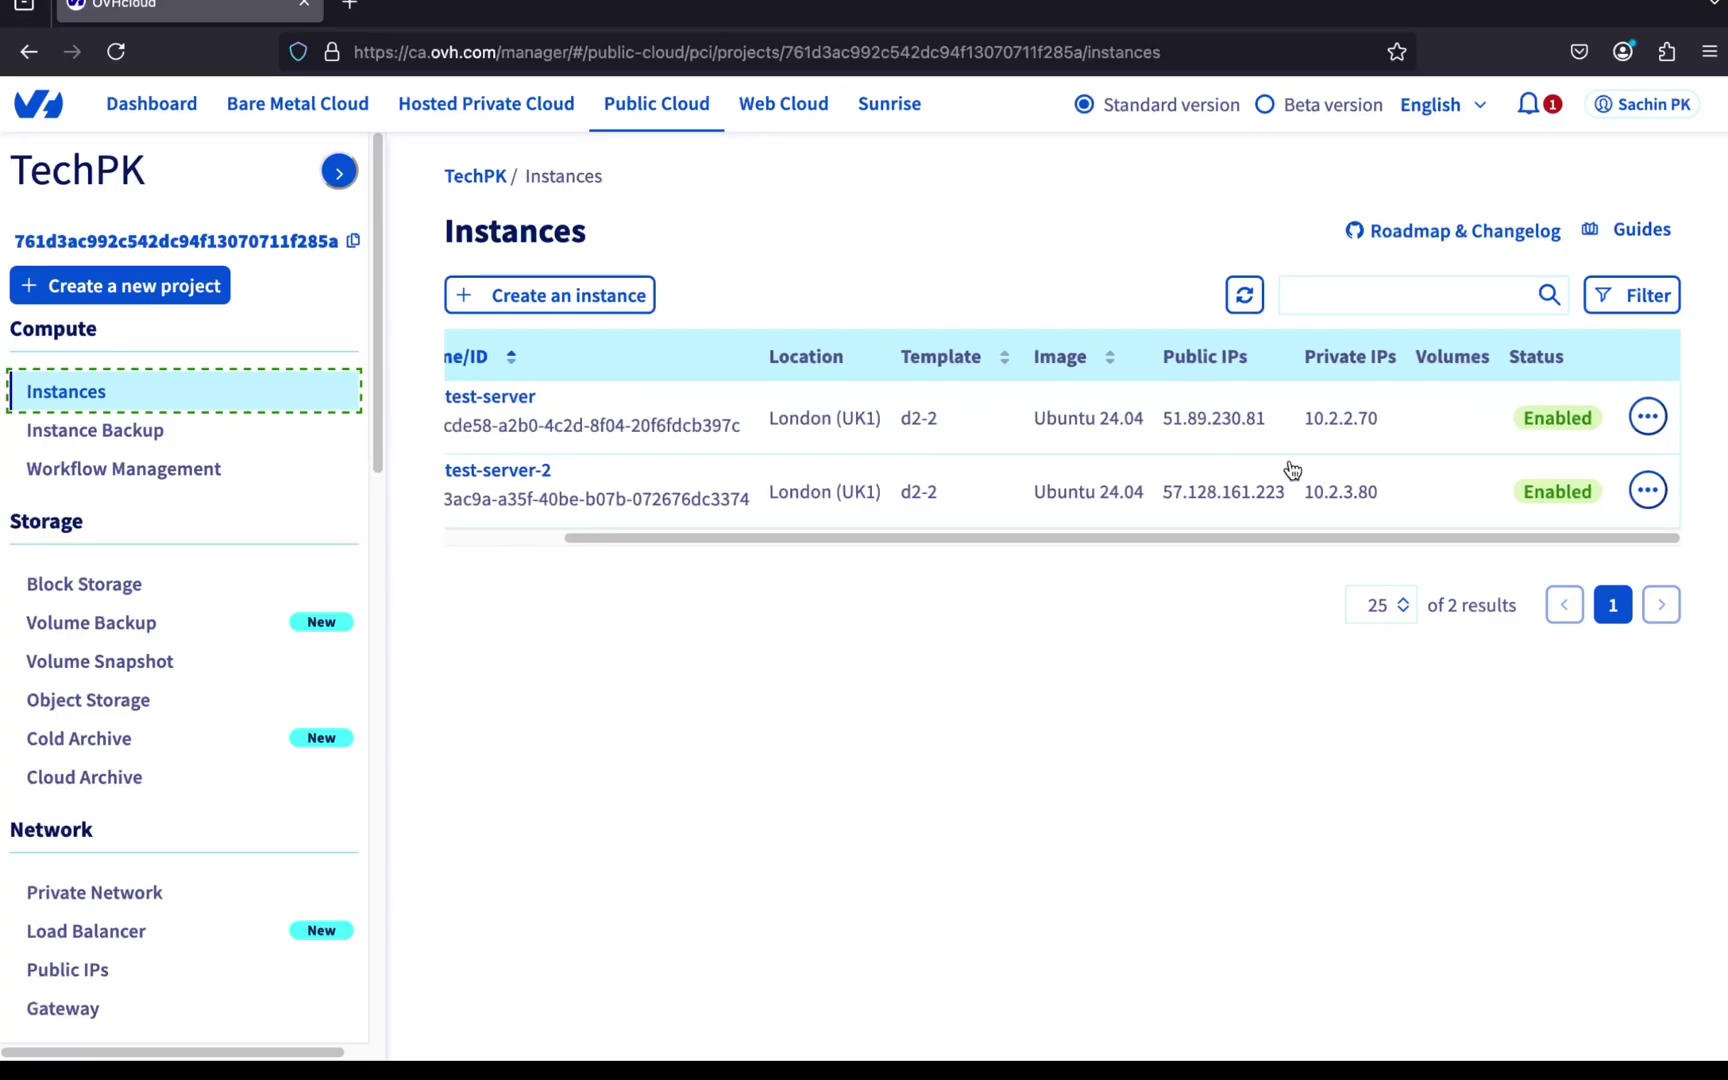
pyautogui.click(1648, 418)
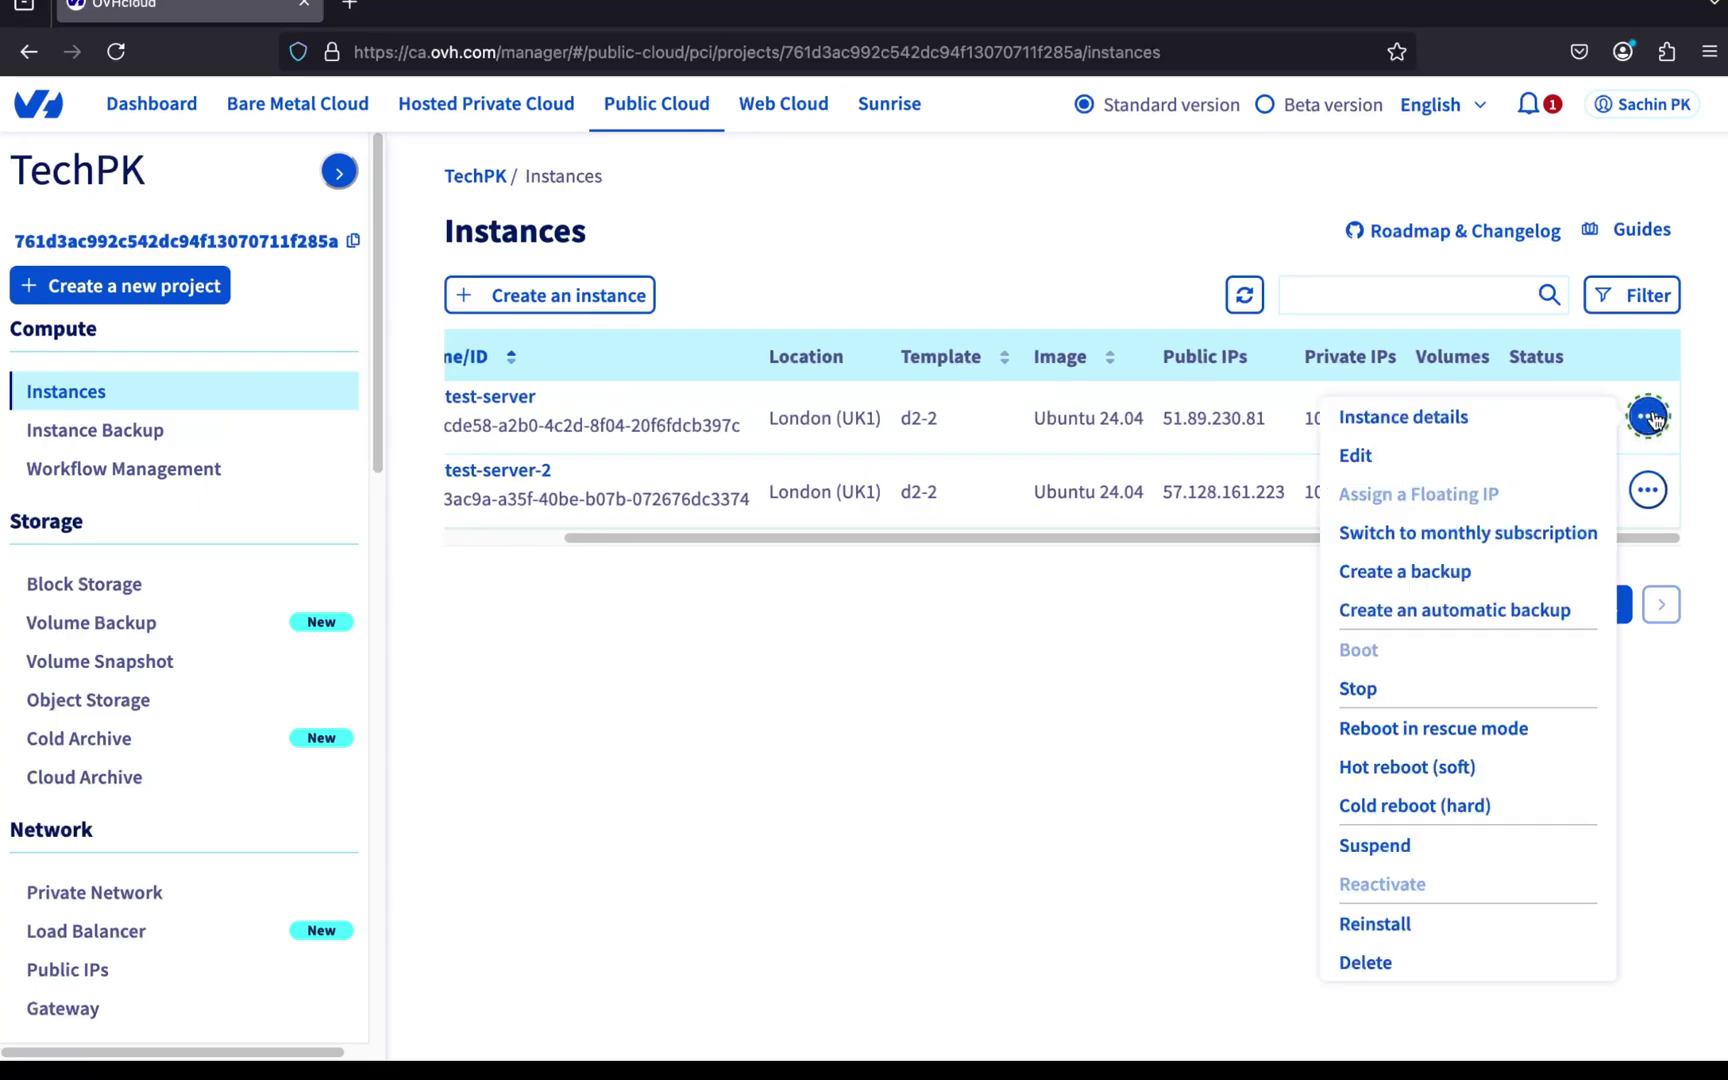
pyautogui.click(1366, 962)
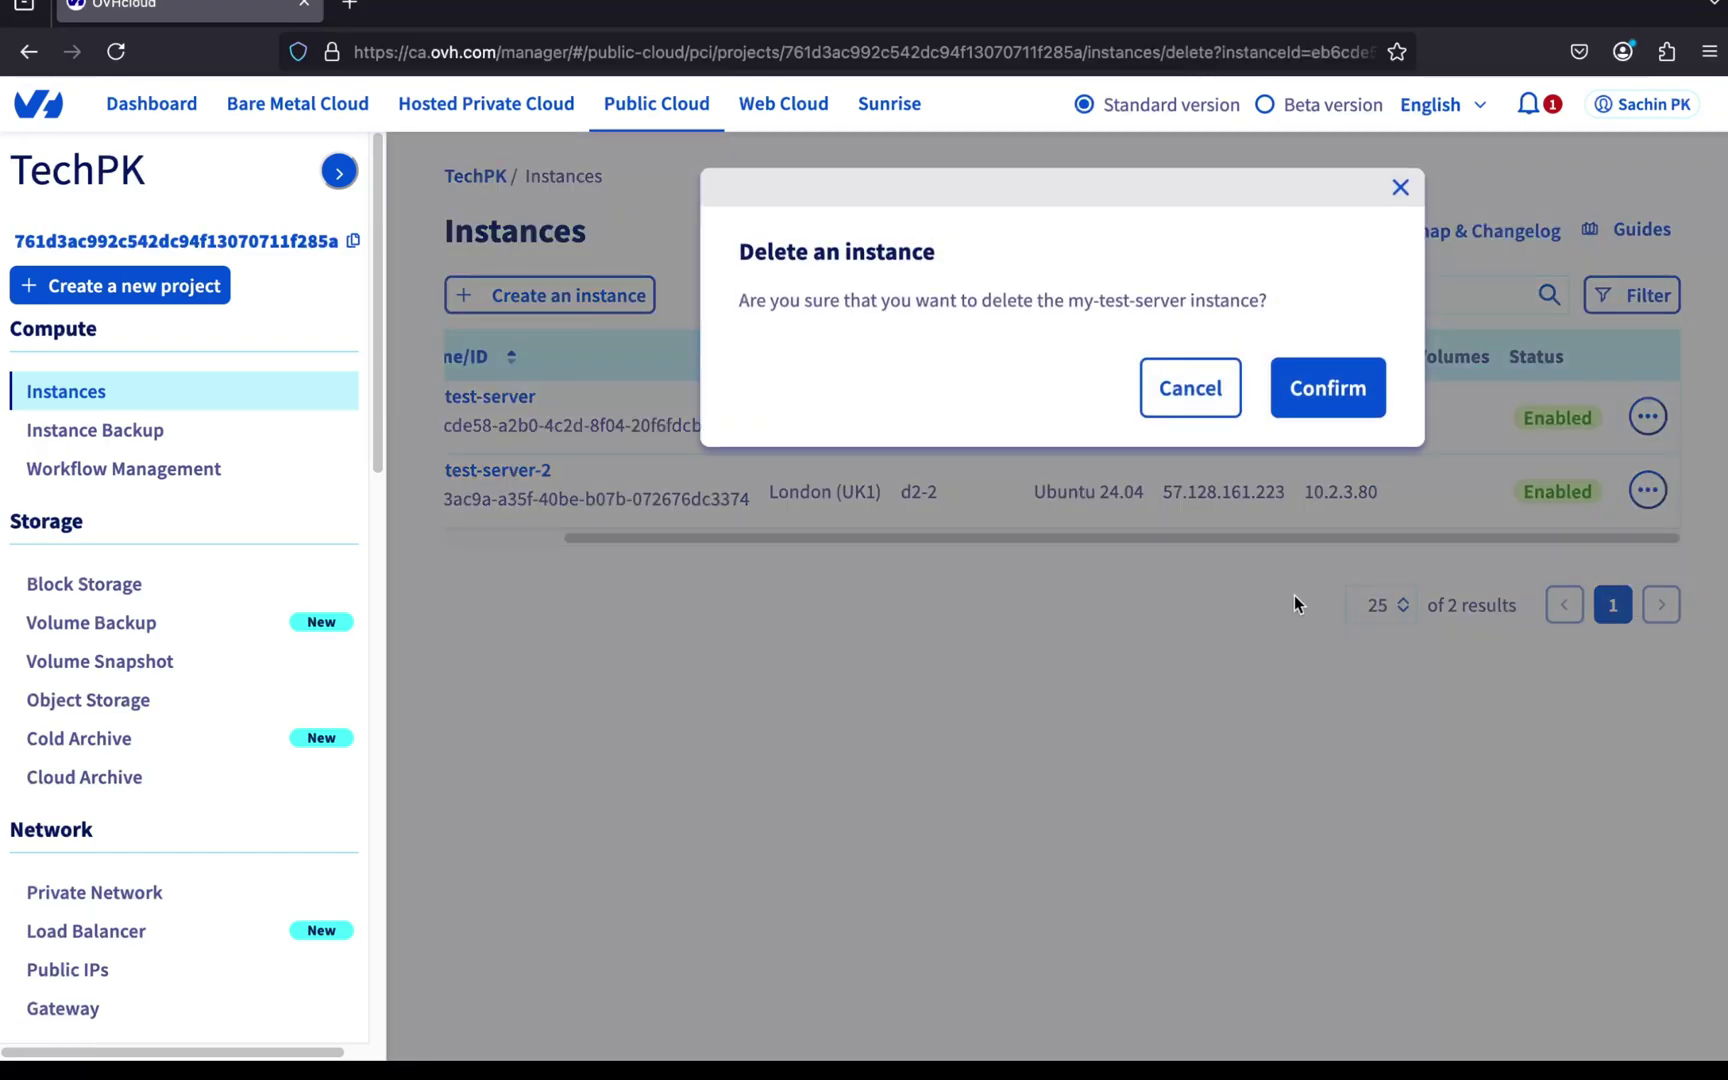
pyautogui.click(1343, 390)
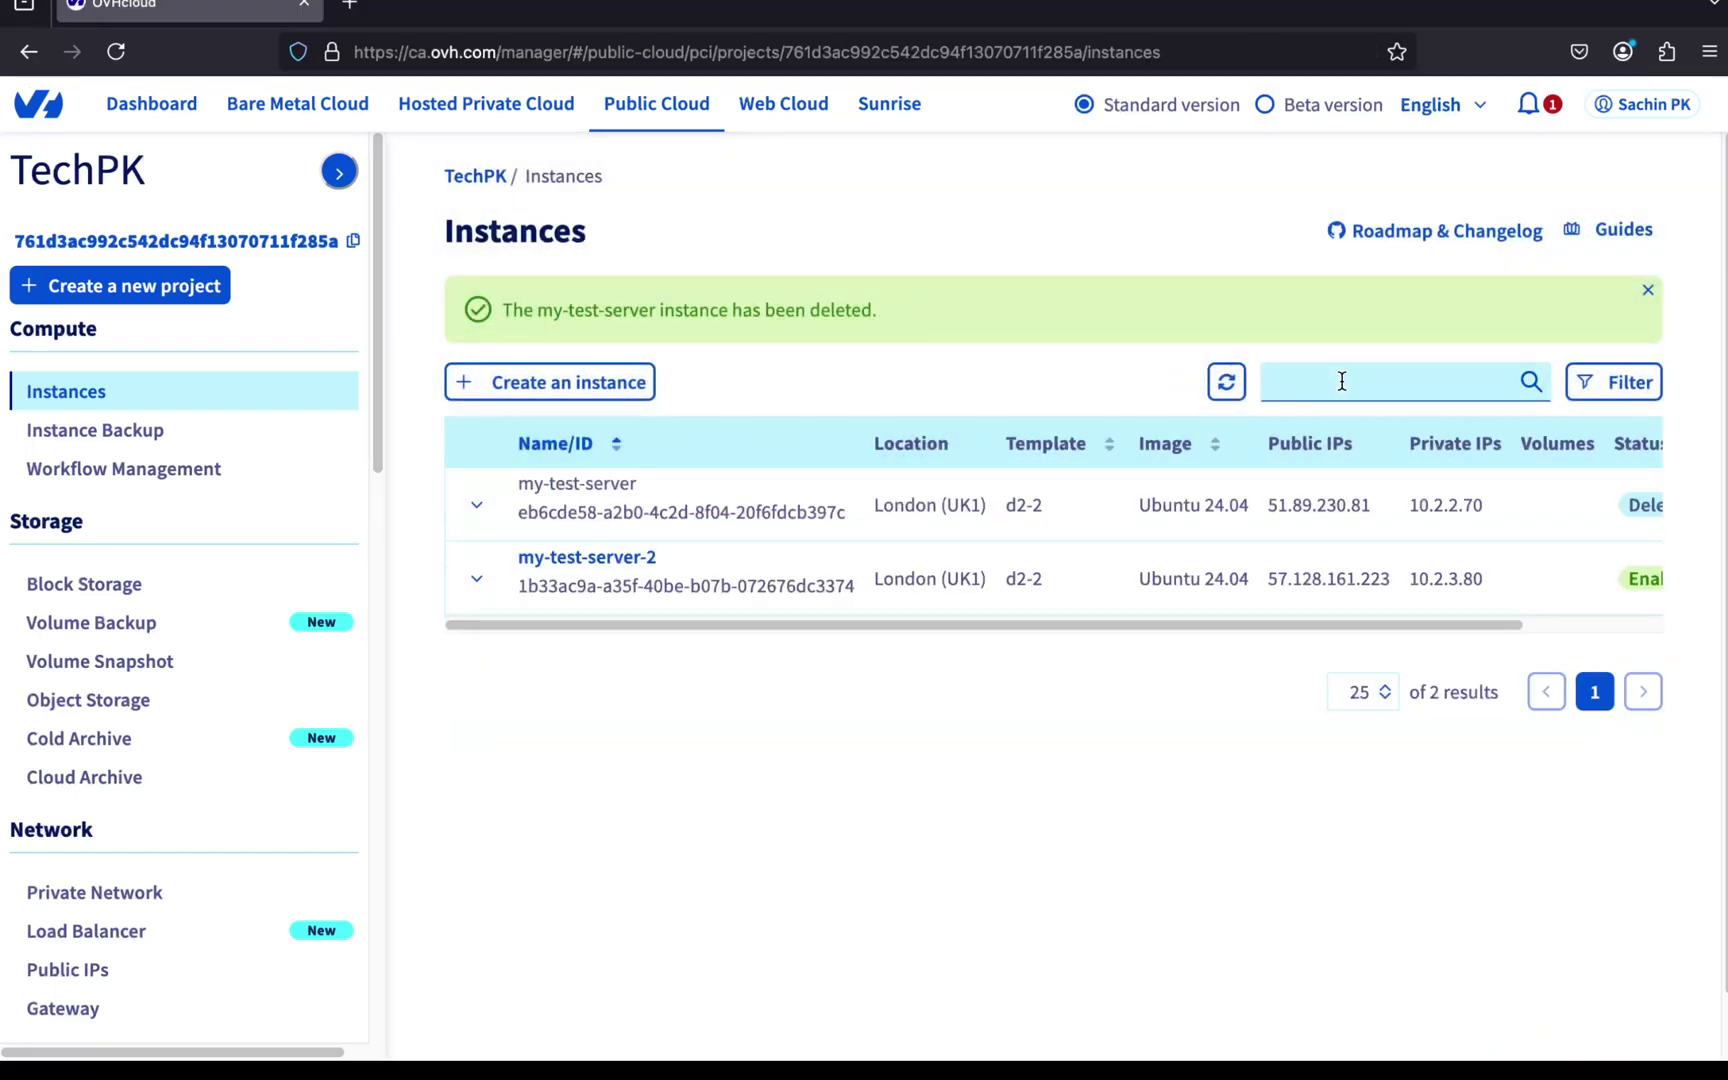
pyautogui.hscroll(5, 1360, 572)
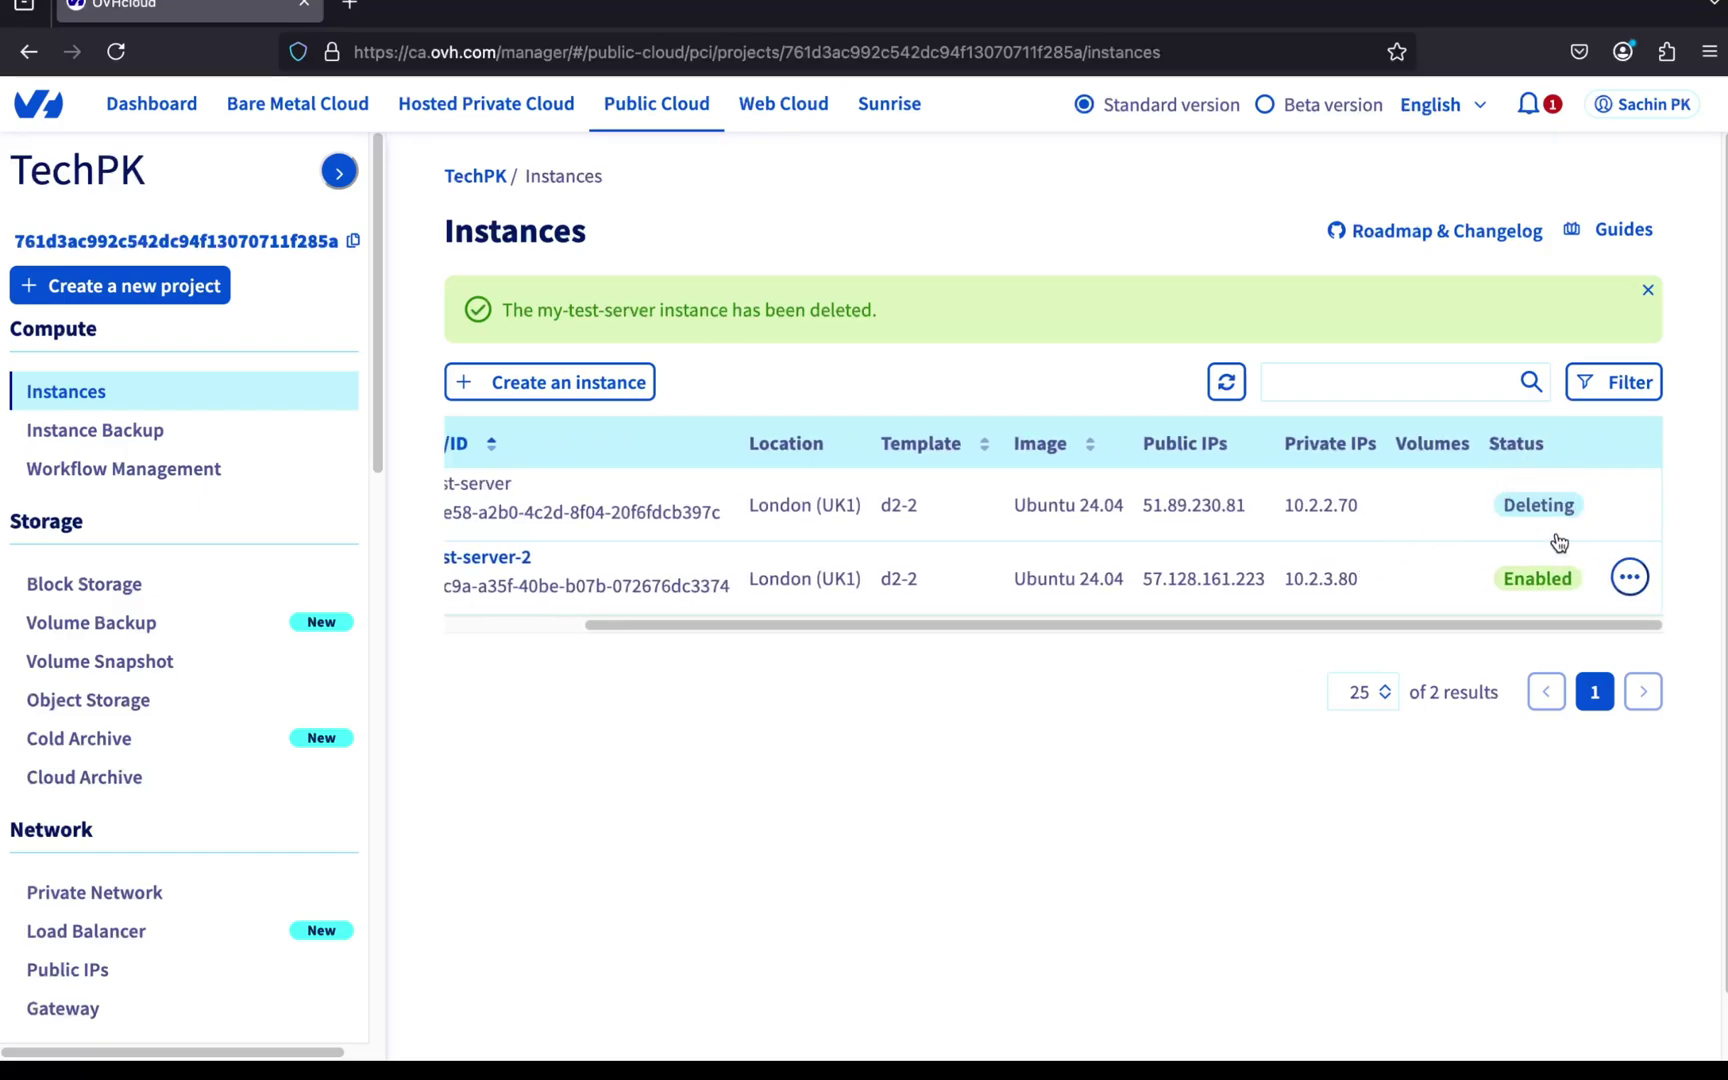
# Delete my-test-server-2 as well, then reload the control panel page
pyautogui.click(1629, 580)
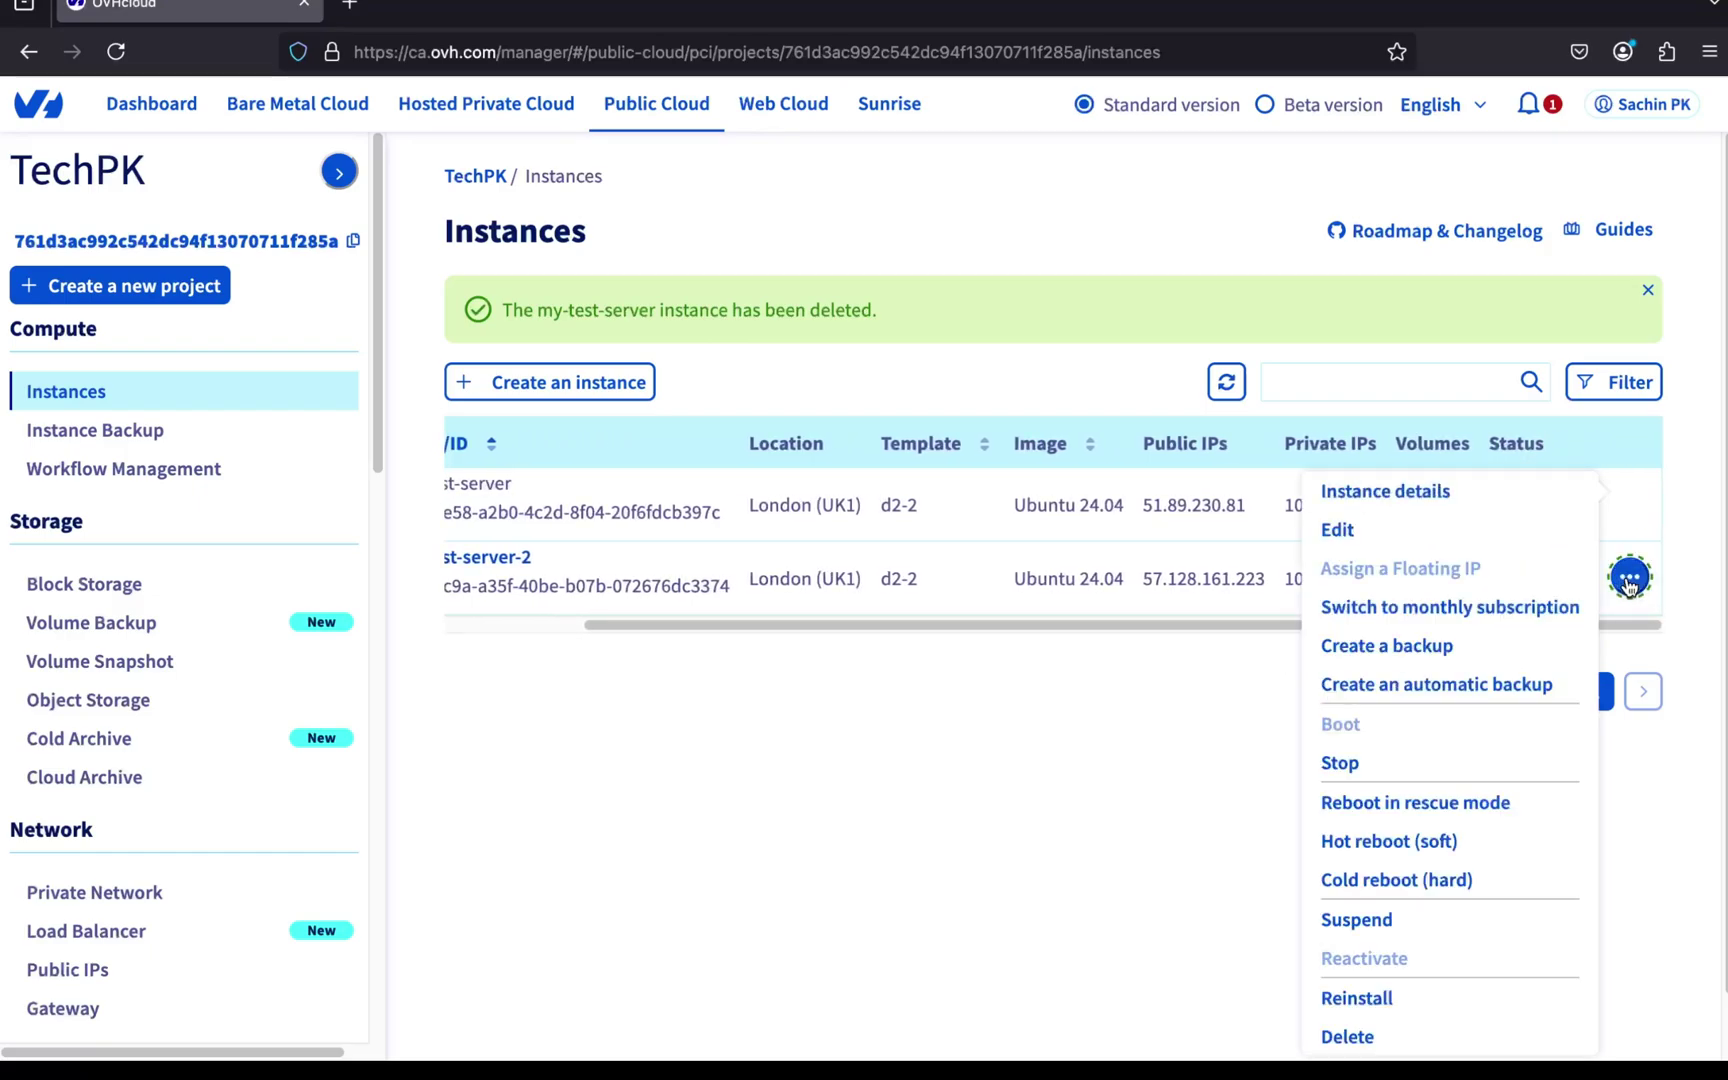
pyautogui.click(1375, 1037)
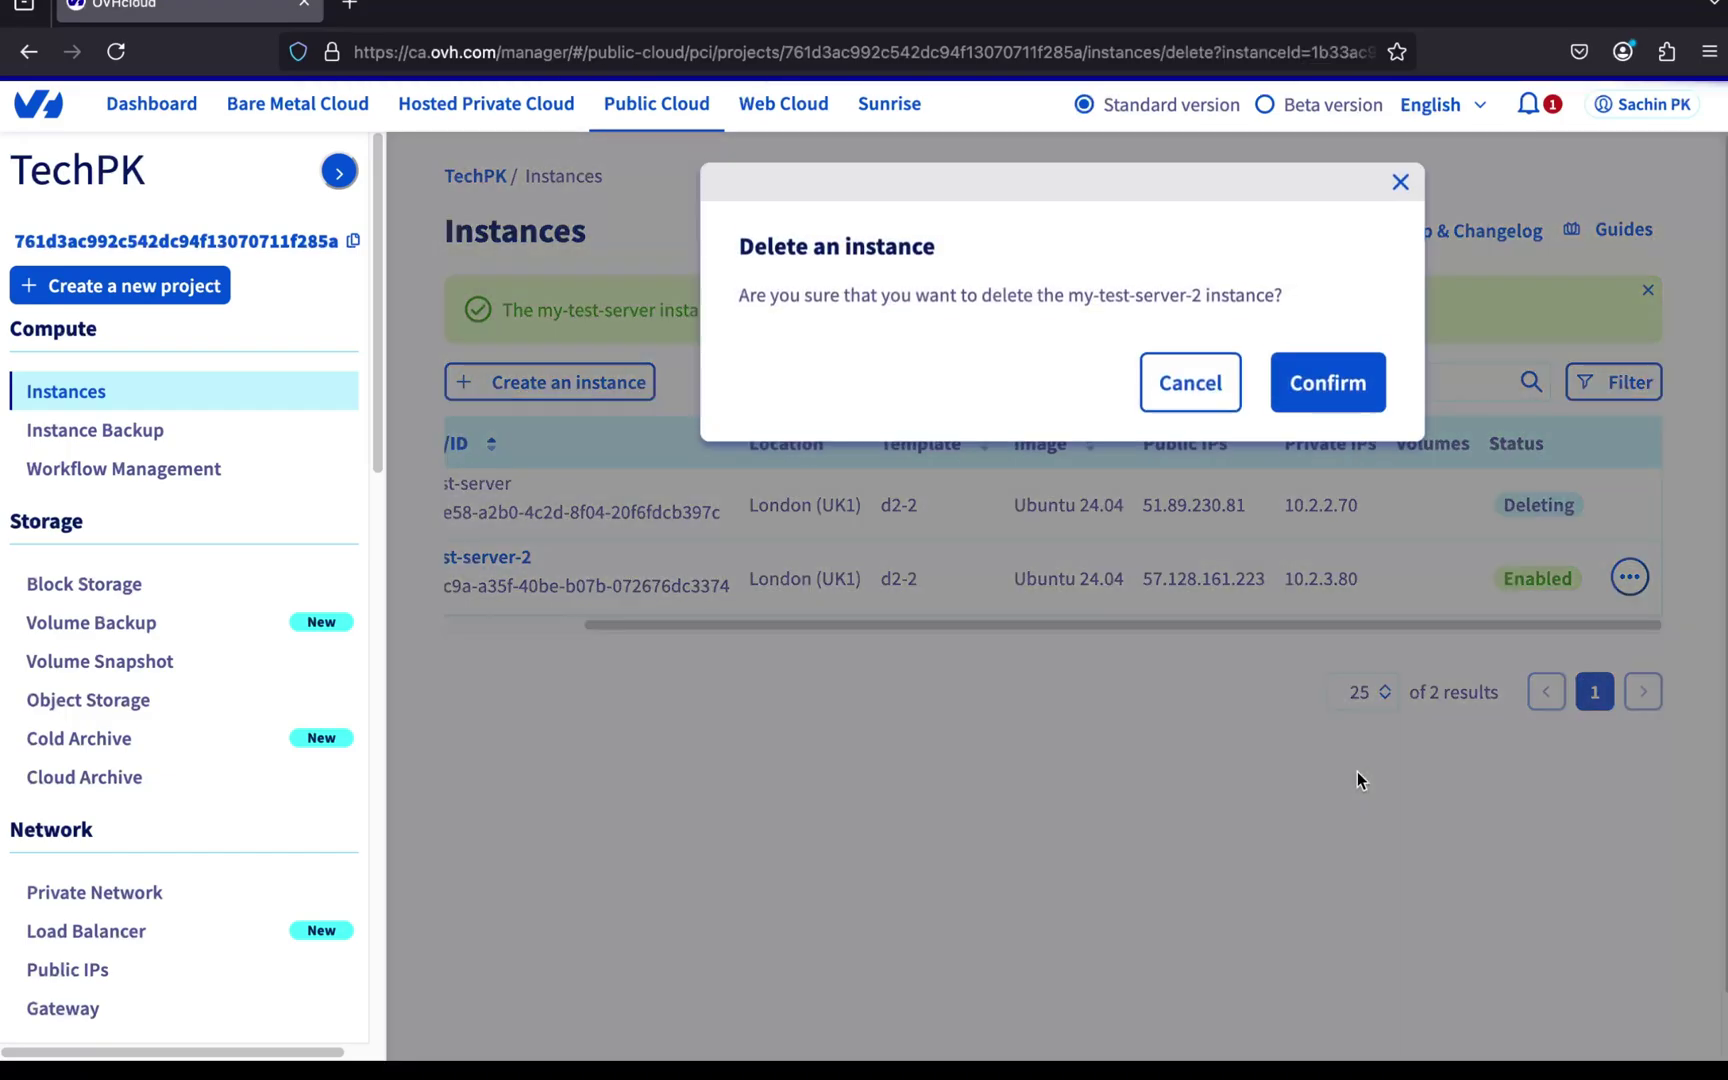
pyautogui.click(1356, 411)
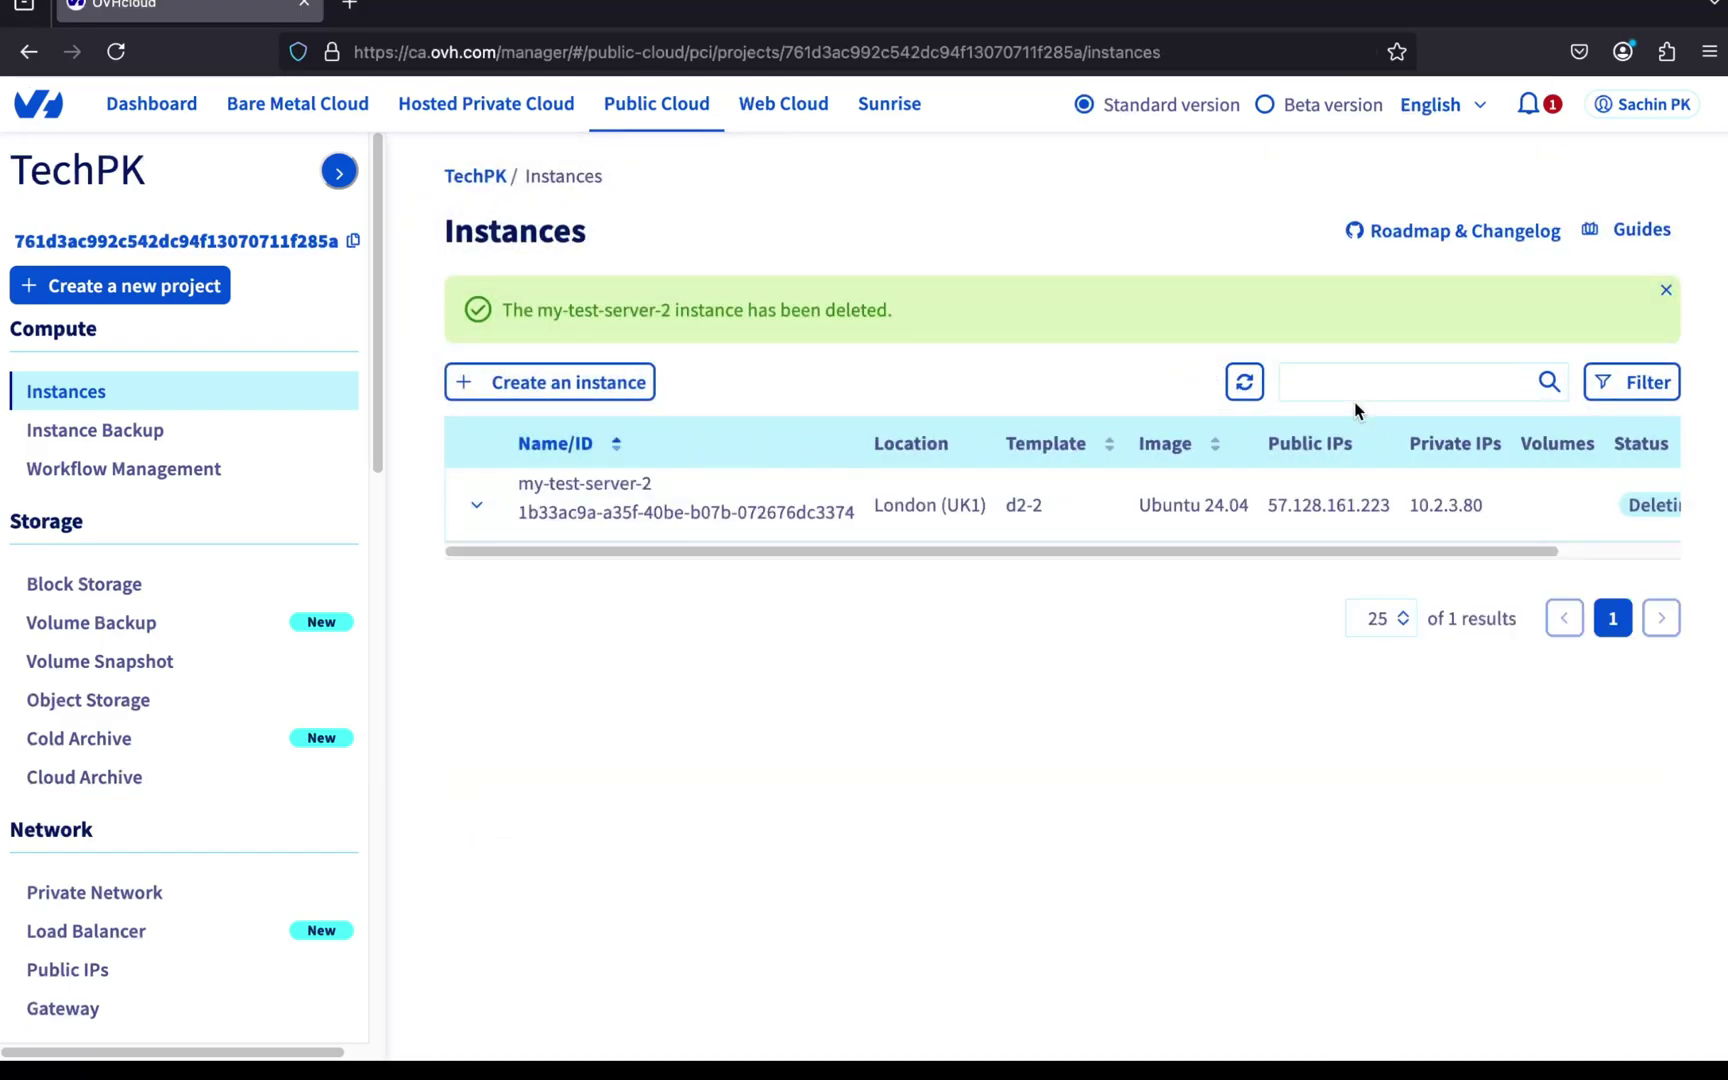
pyautogui.hscroll(3, 1333, 510)
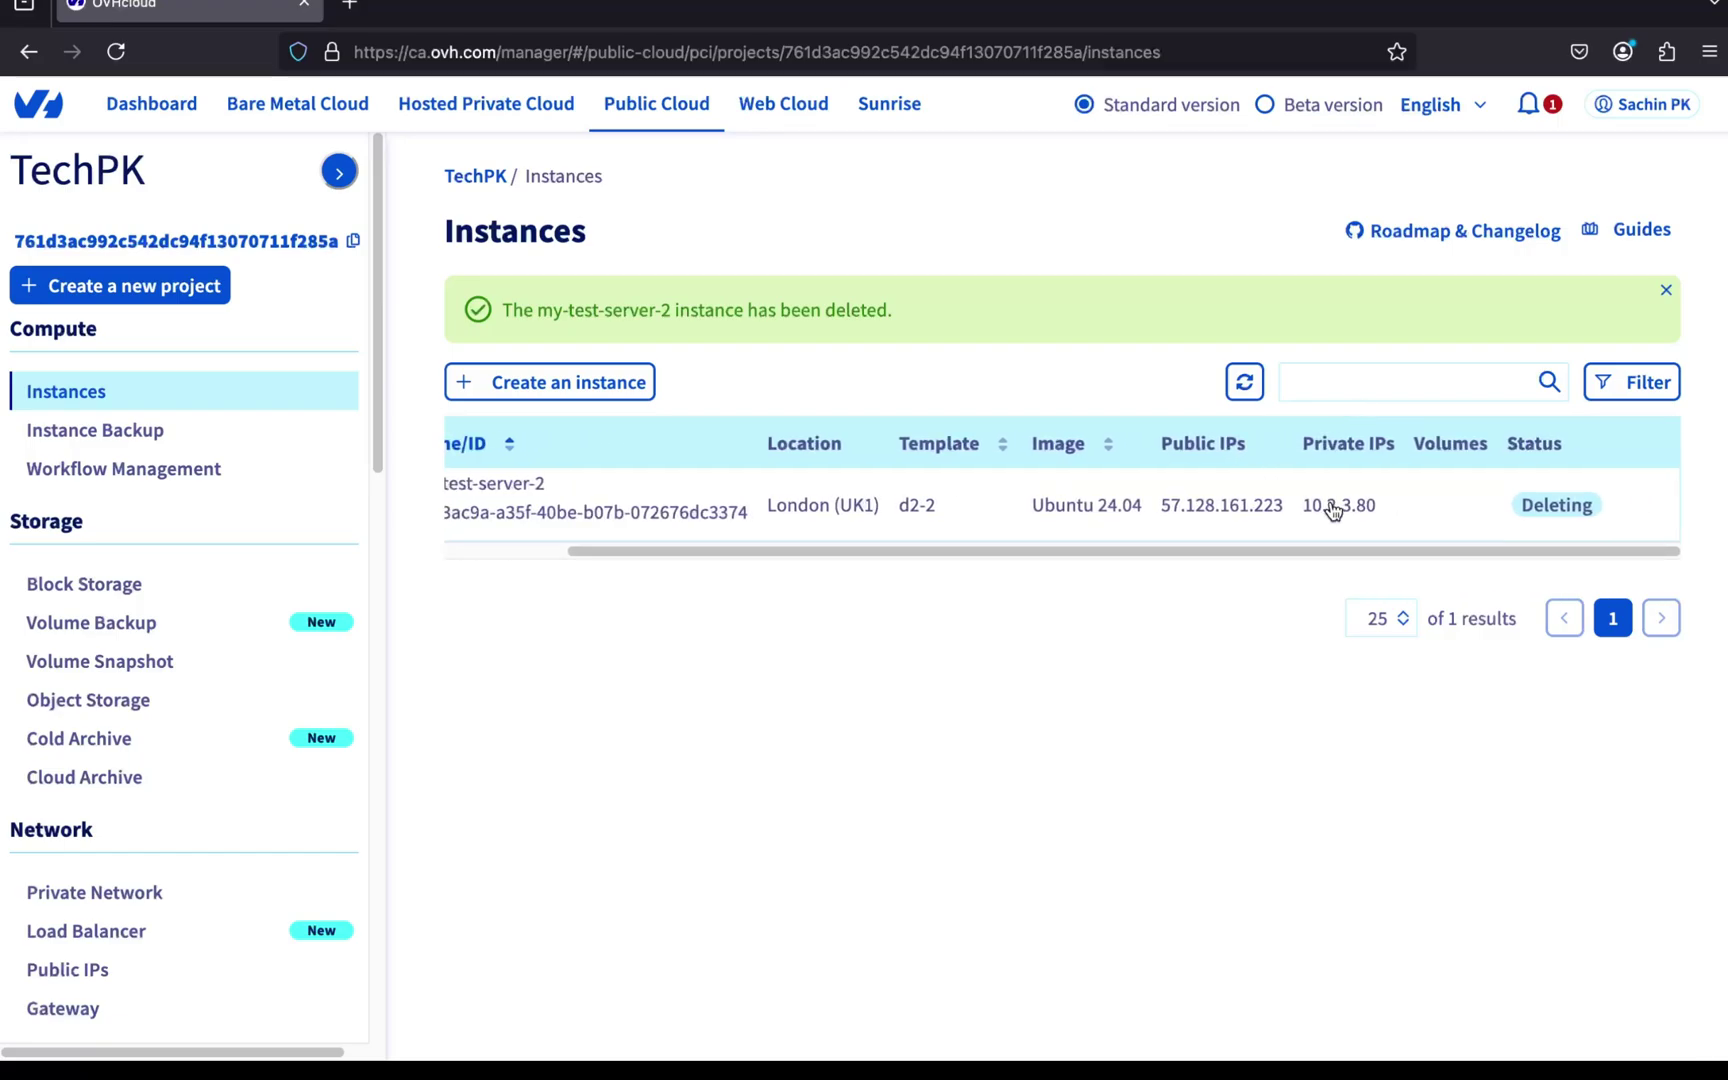
pyautogui.press('F5')
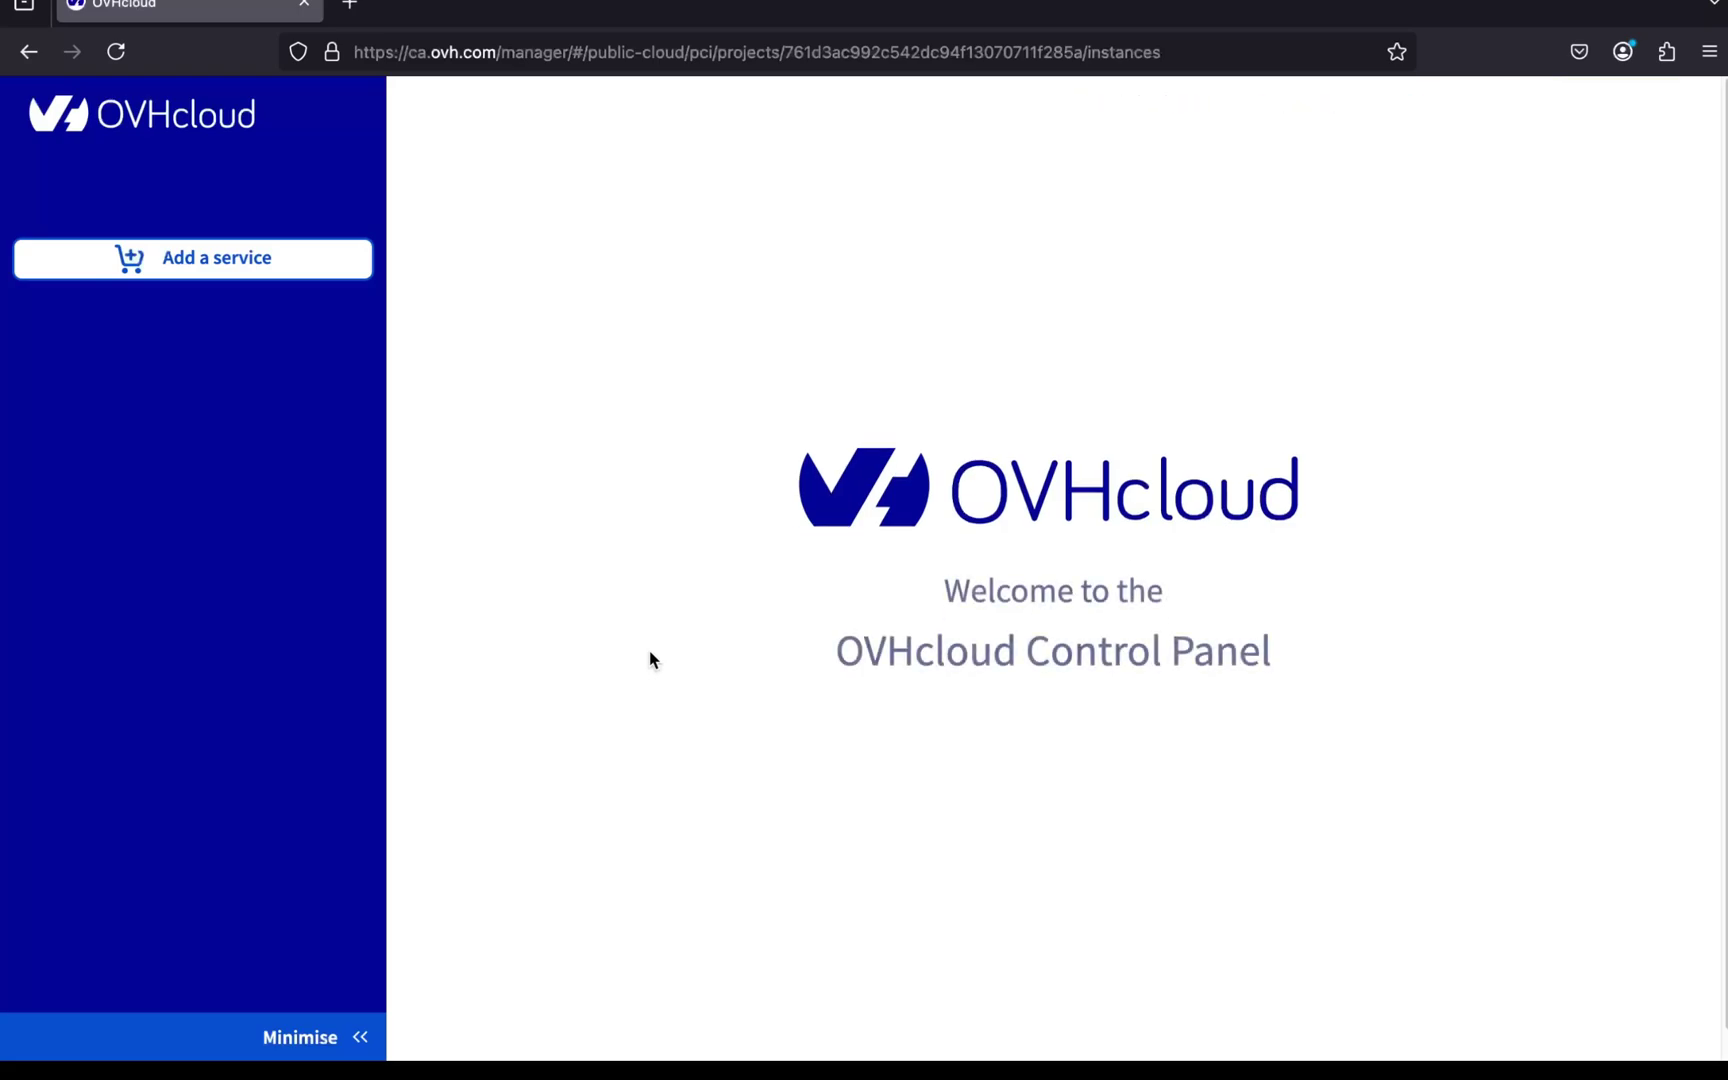